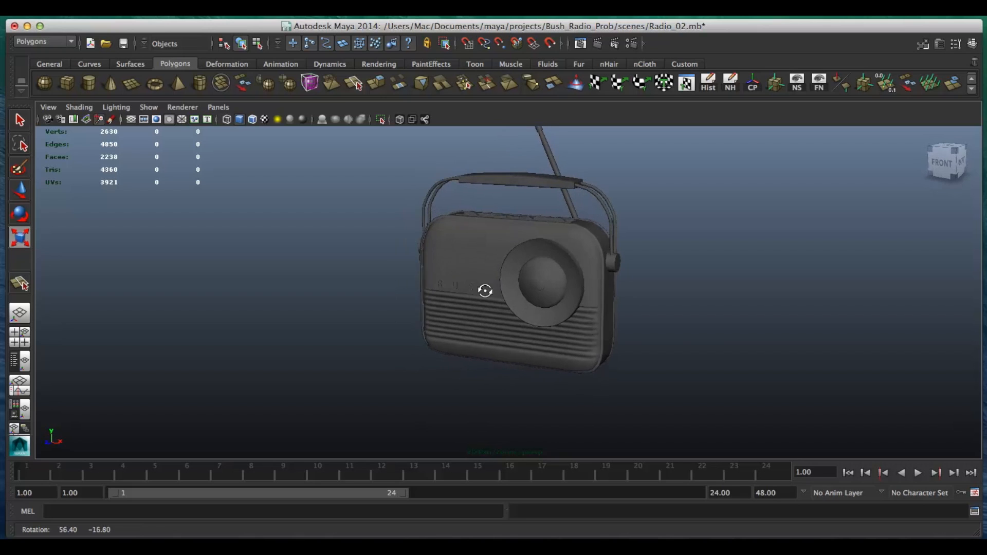
- Select the whole radio and examine its existing UV layout in the UV Texture Editor, closing the editor when done
left_click(696, 333)
mouse_move(663, 309)
left_mouse_down("alt")
mouse_move(631, 293)
mouse_move(560, 297)
mouse_move(681, 305)
left_mouse_up("alt")
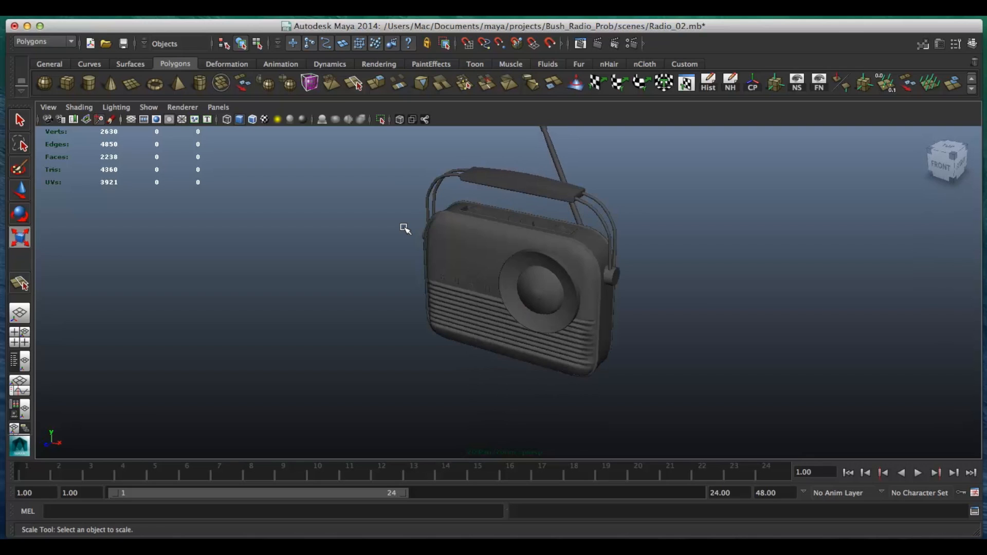
left_click_drag(591, 297, 603, 279, "alt")
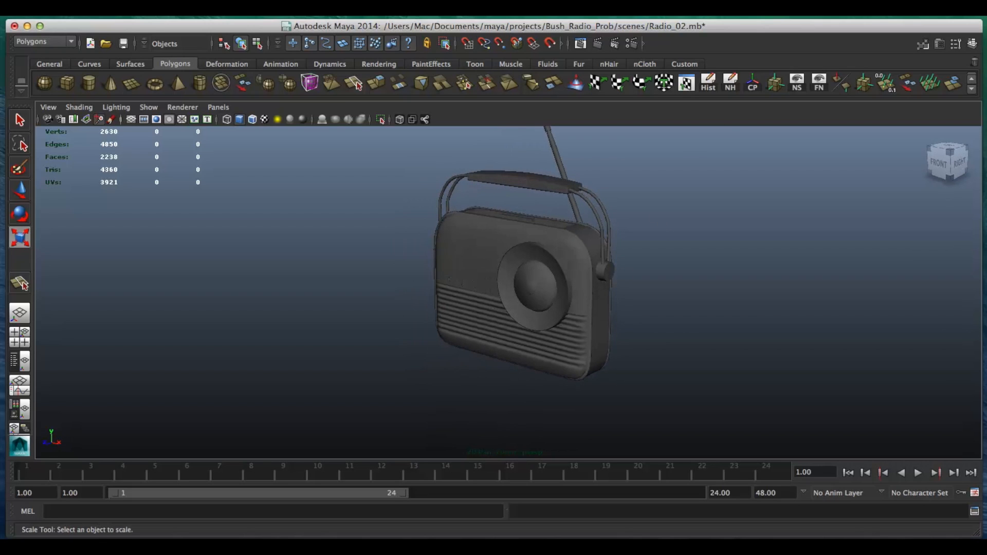
left_click(571, 3)
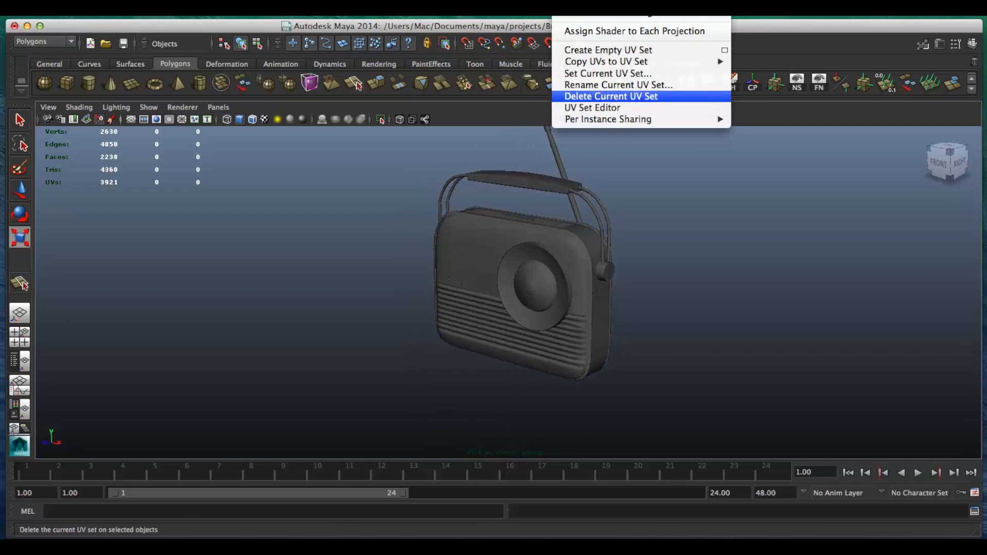
mouse_move(632, 3)
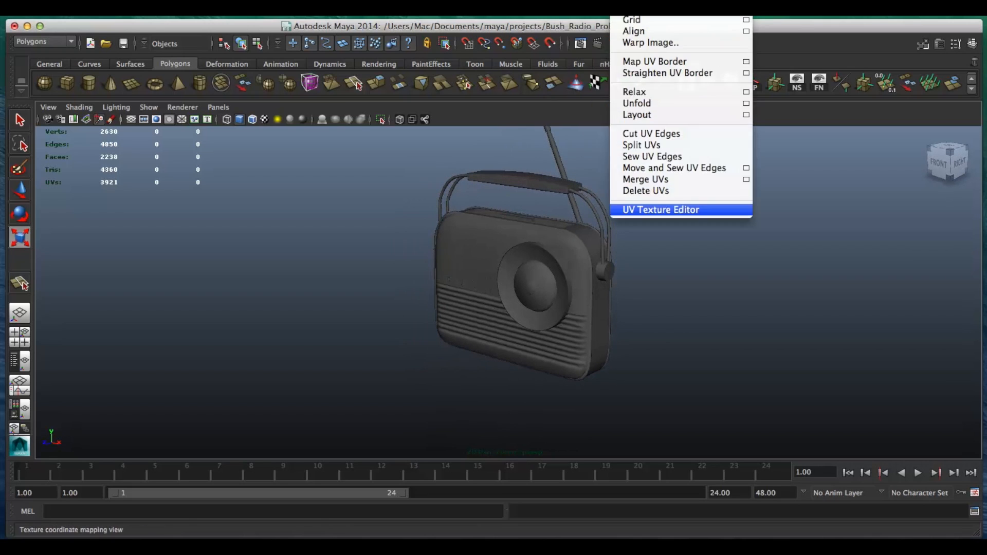
left_click(655, 211)
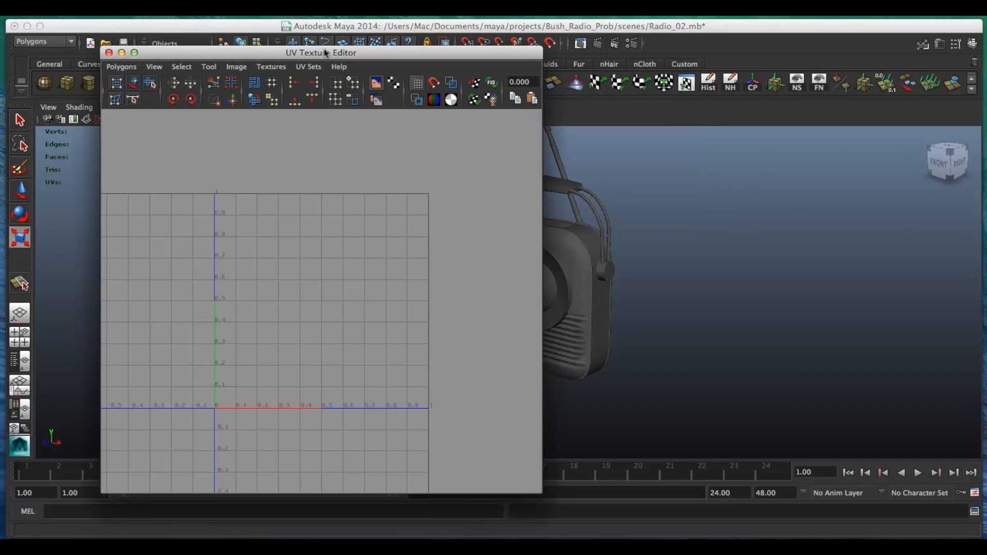
left_click_drag(319, 51, 262, 54)
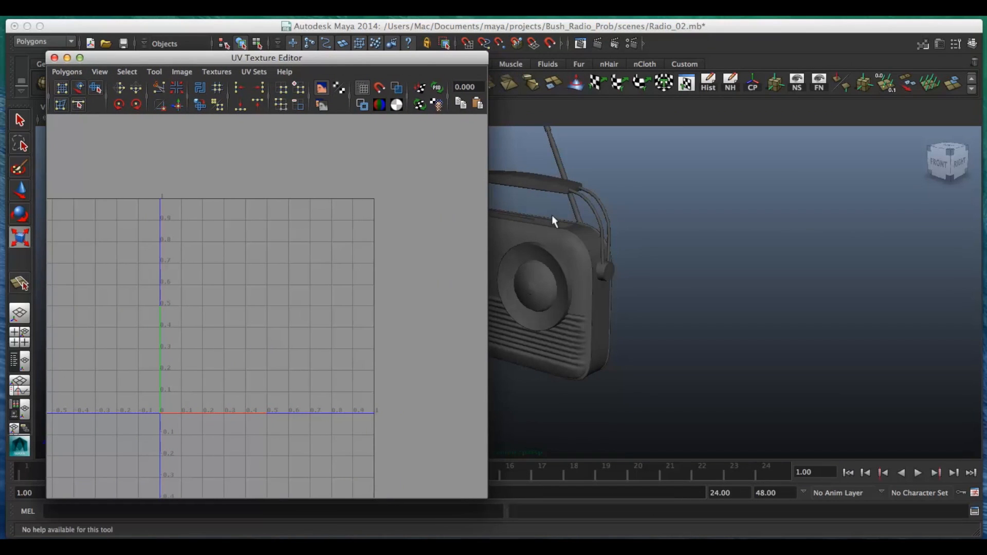
left_click_drag(657, 371, 425, 172)
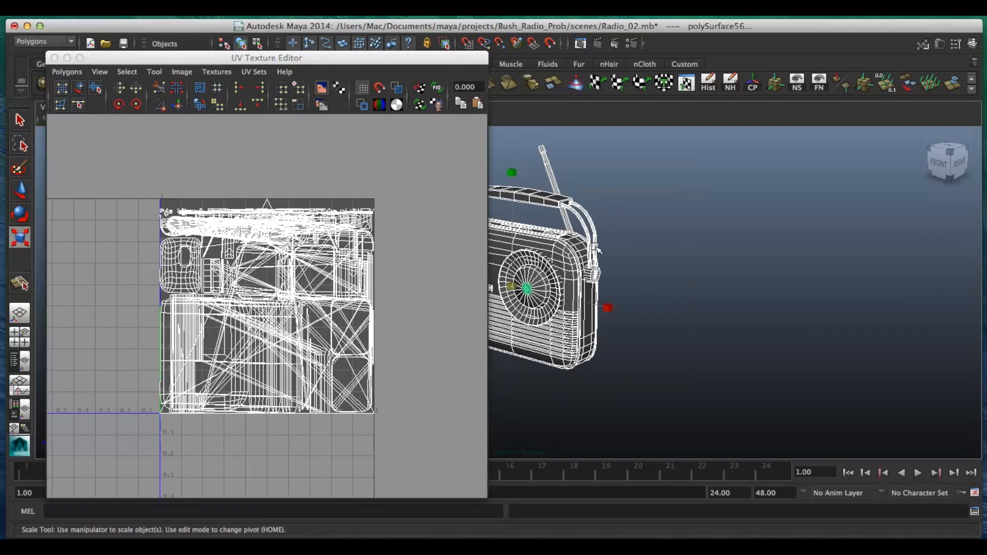
left_click(54, 57)
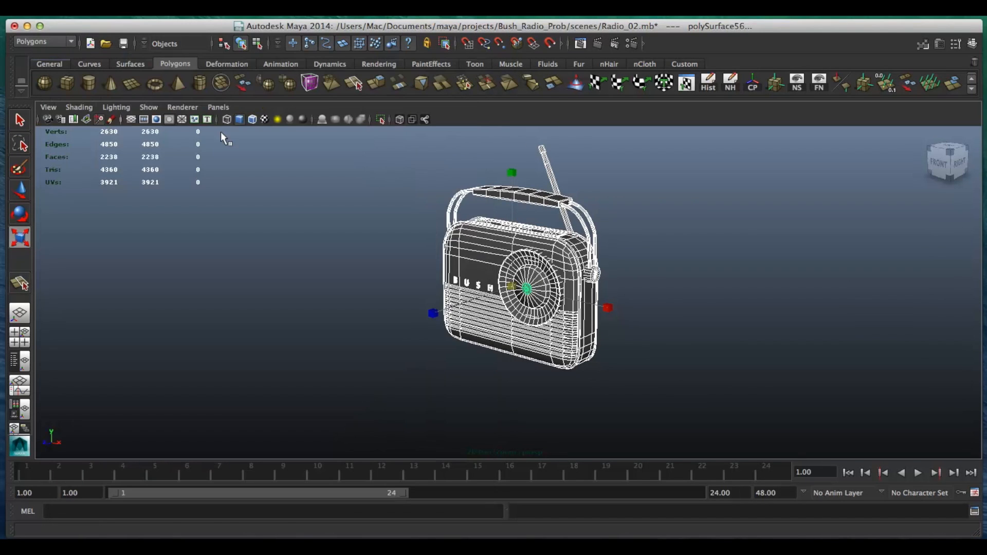
- Deselect the radio and export the entire scene to the project's scenes folder as an OBJ file named cRadio
left_click(619, 264)
left_click_drag(481, 236, 559, 238, "alt")
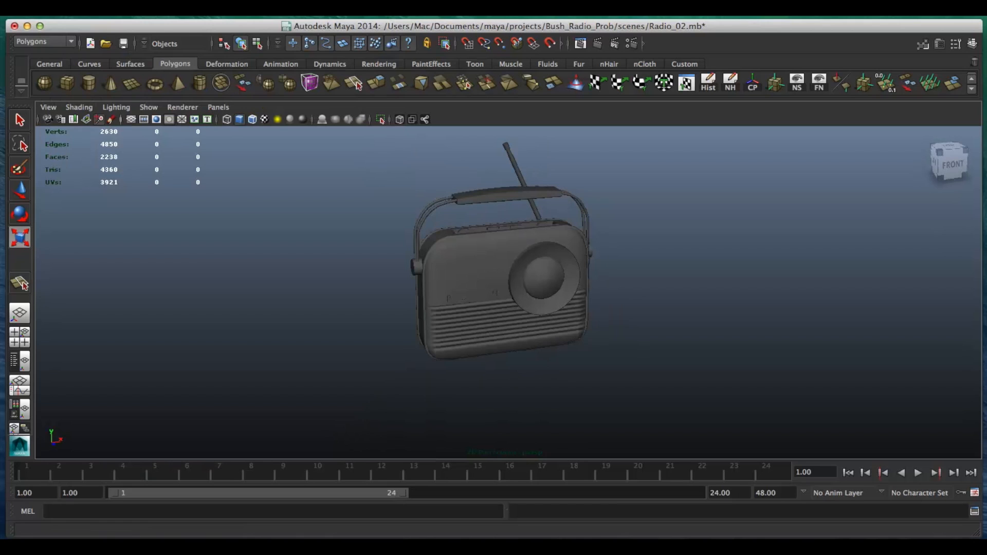
left_click(62, 16)
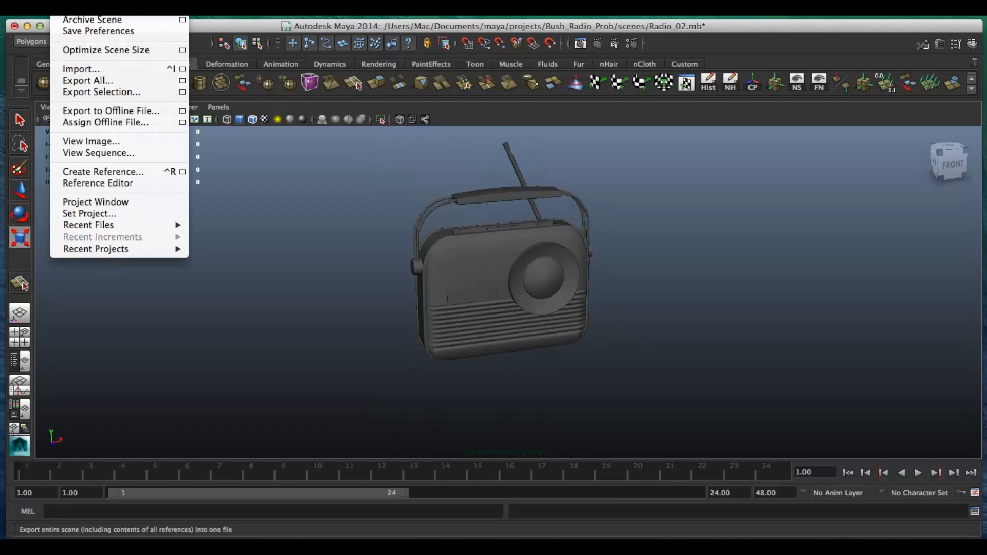
left_click(111, 81)
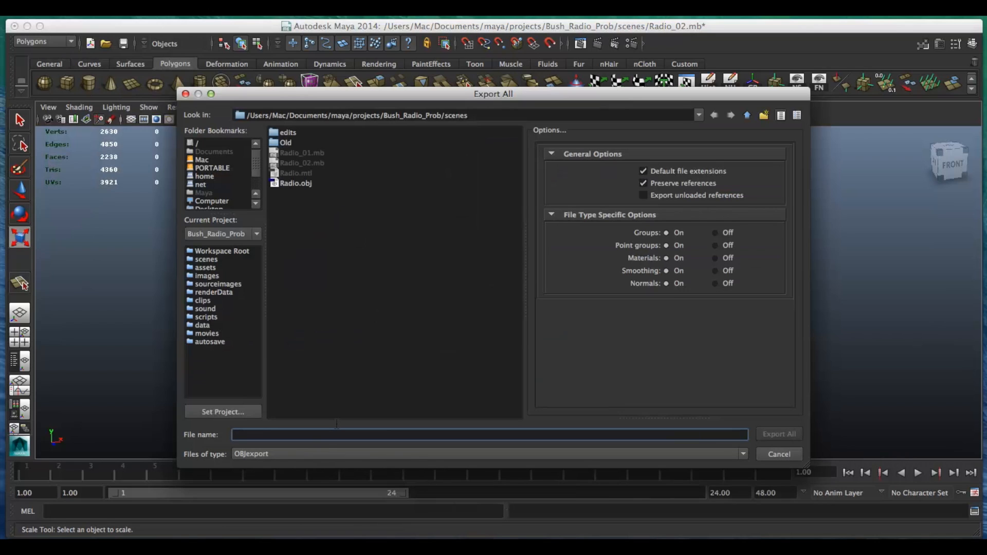
type("c")
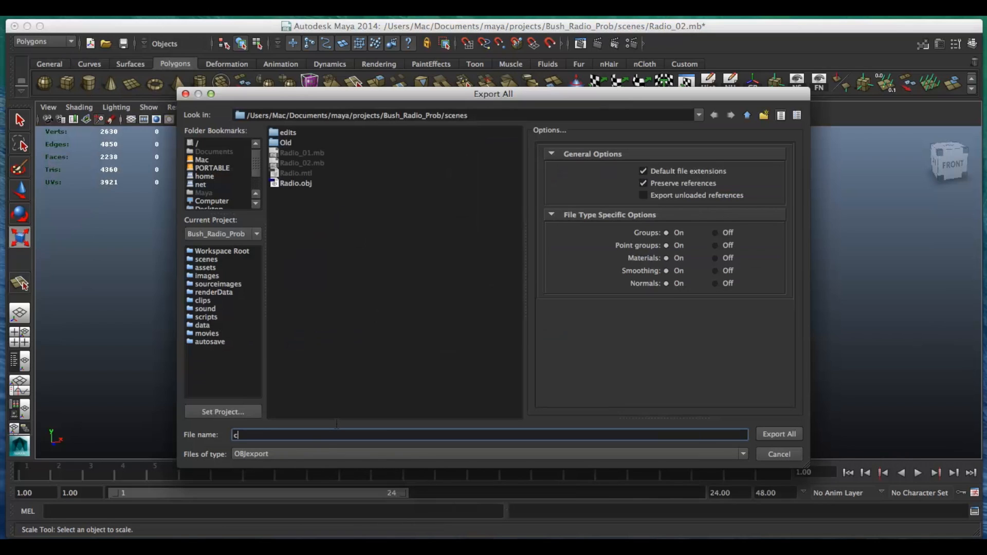
type("Radio")
left_click(768, 436)
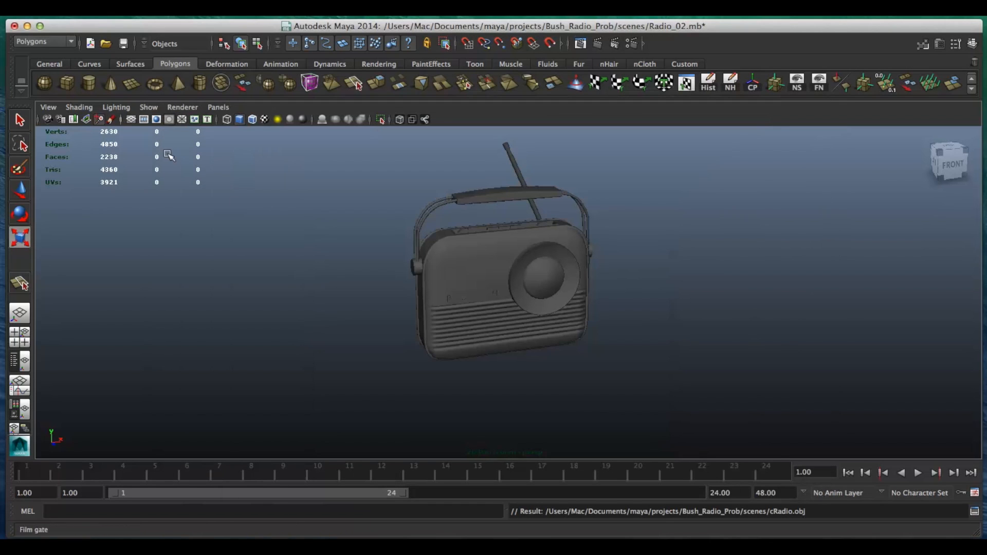
- Minimize Maya, switch to UVLayout and open its model loading dialog
left_click(27, 26)
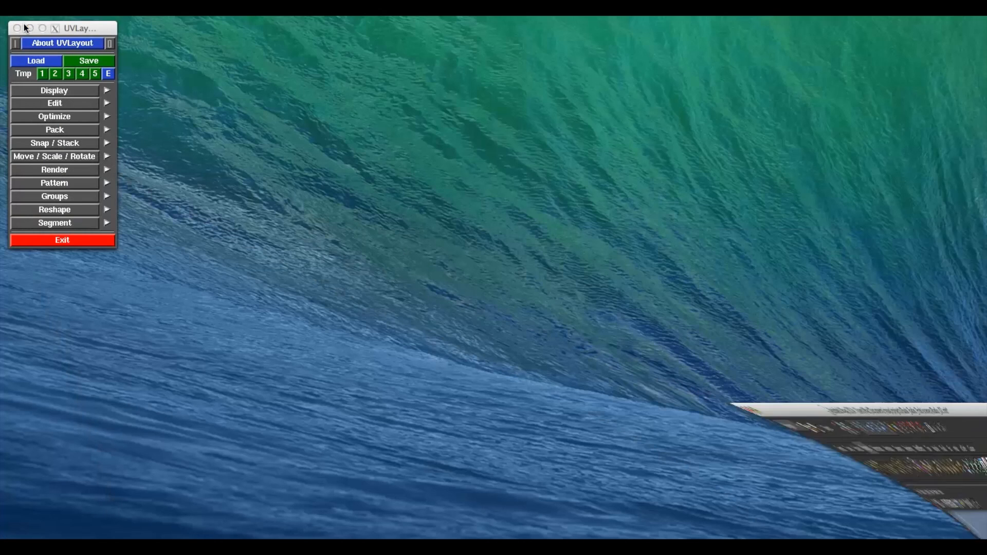
left_click(67, 28)
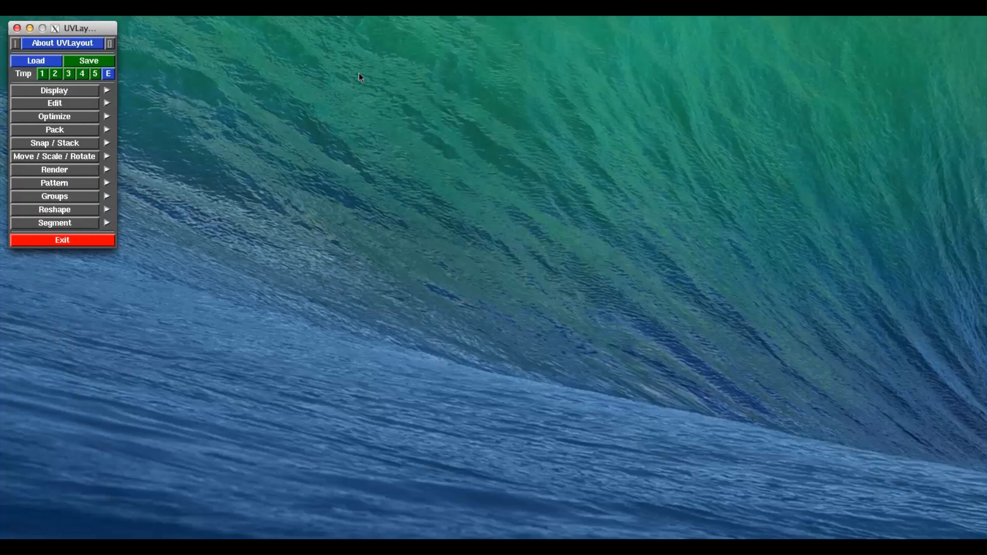
left_click(37, 61)
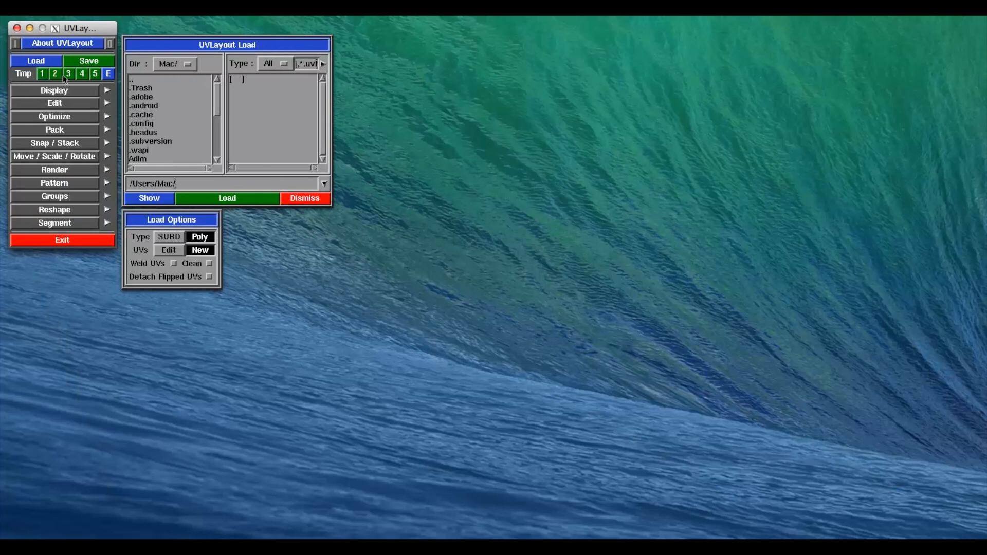
- Browse to Documents/maya/projects/Bush_Radio_Prob/scenes and load cRadio.obj
left_click(216, 109)
left_click_drag(217, 102, 217, 146)
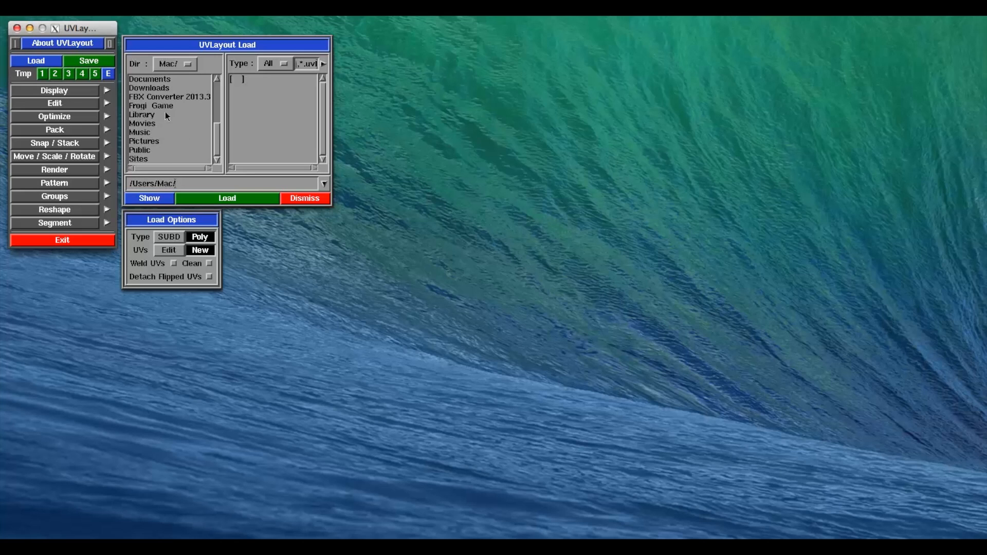
left_click(160, 78)
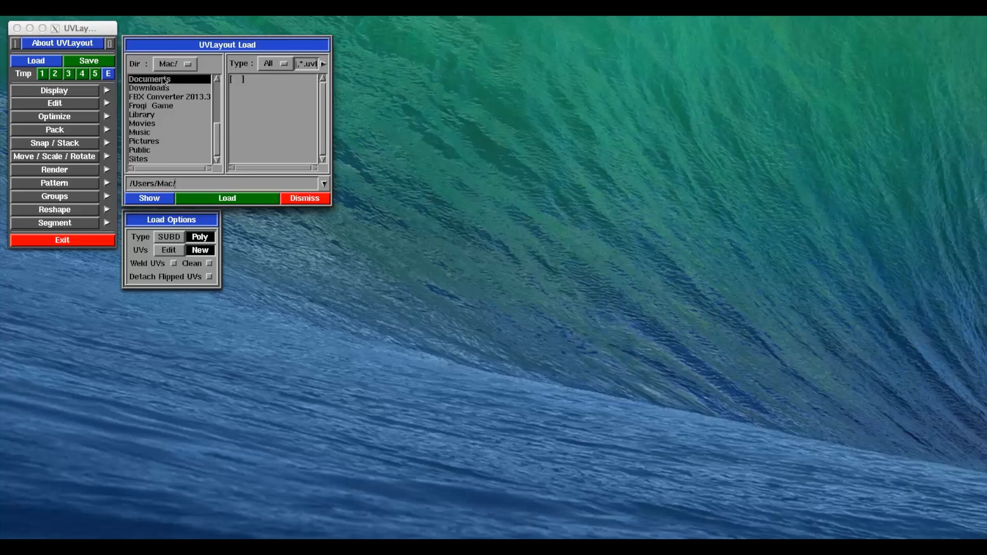
double_click(161, 78)
left_click(146, 149)
double_click(143, 150)
double_click(141, 87)
double_click(161, 87)
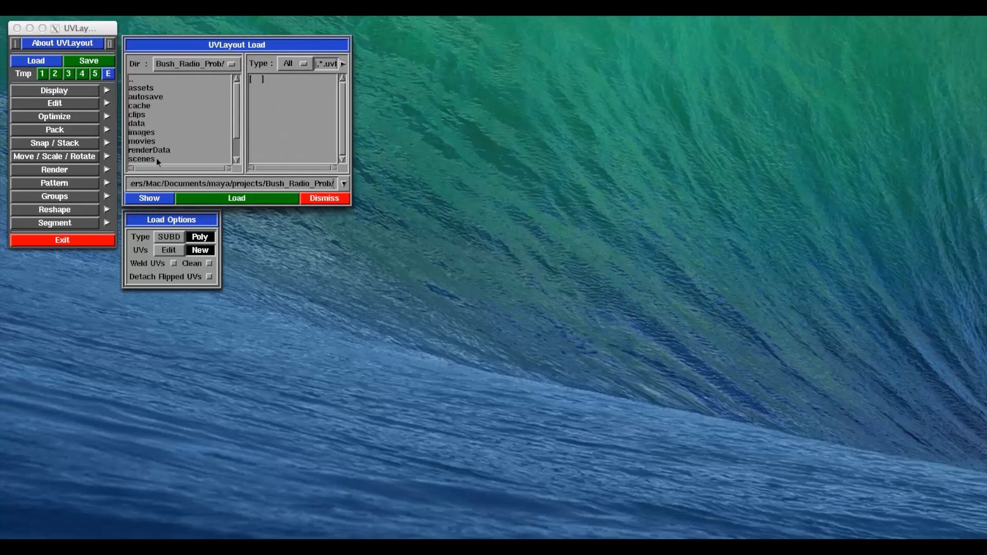
left_click(156, 158)
double_click(146, 160)
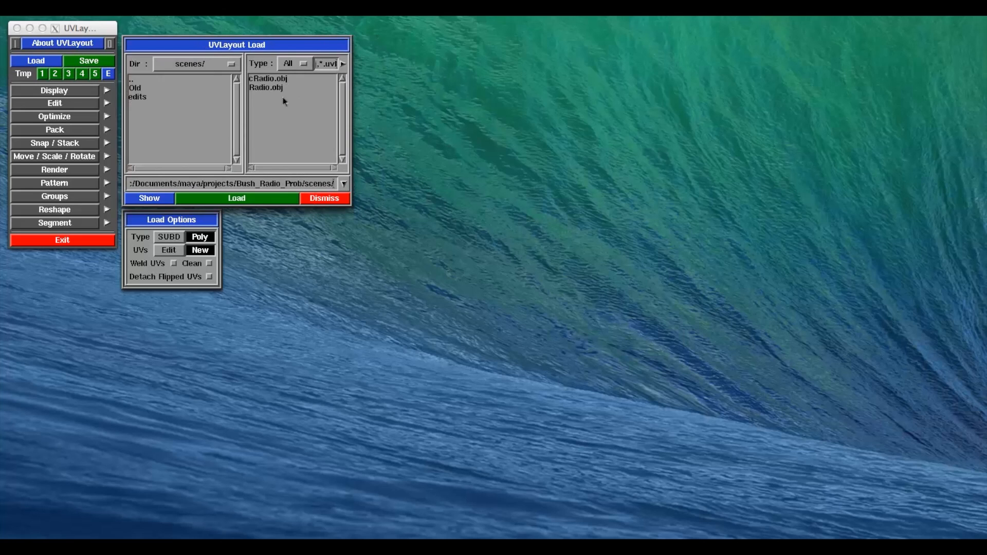
left_click(282, 78)
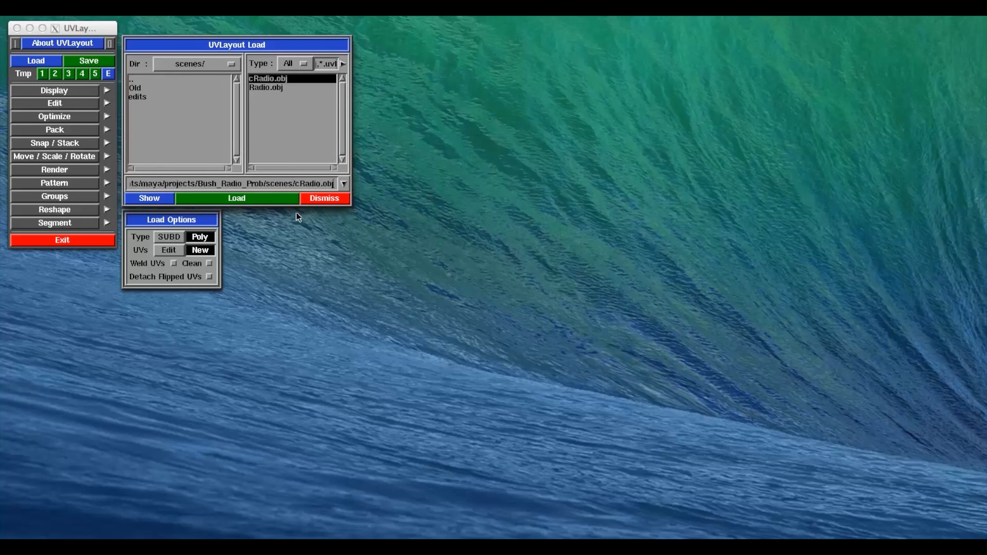
left_click(236, 198)
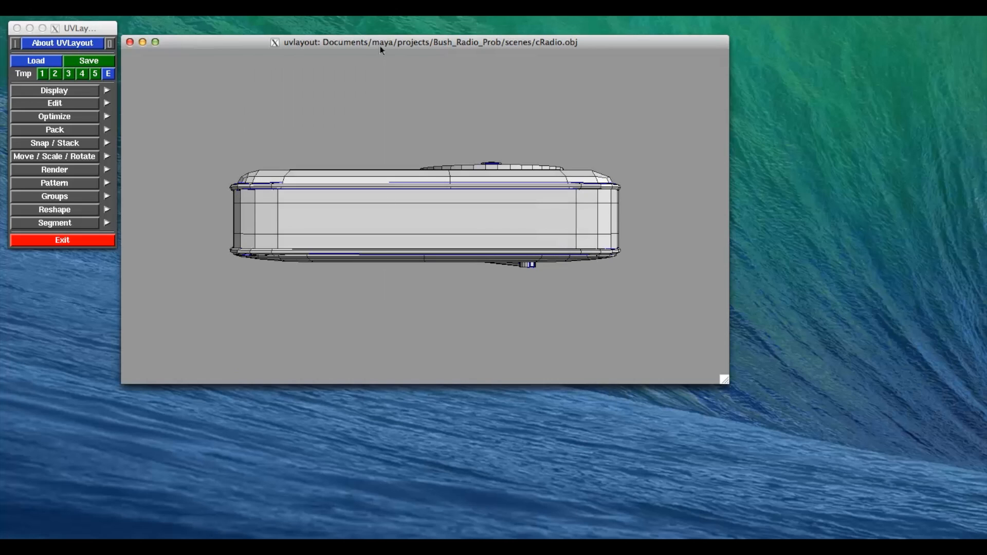
- Enlarge and reposition the model window to fill the screen beside the UVLayout control window
left_click_drag(722, 381, 974, 534)
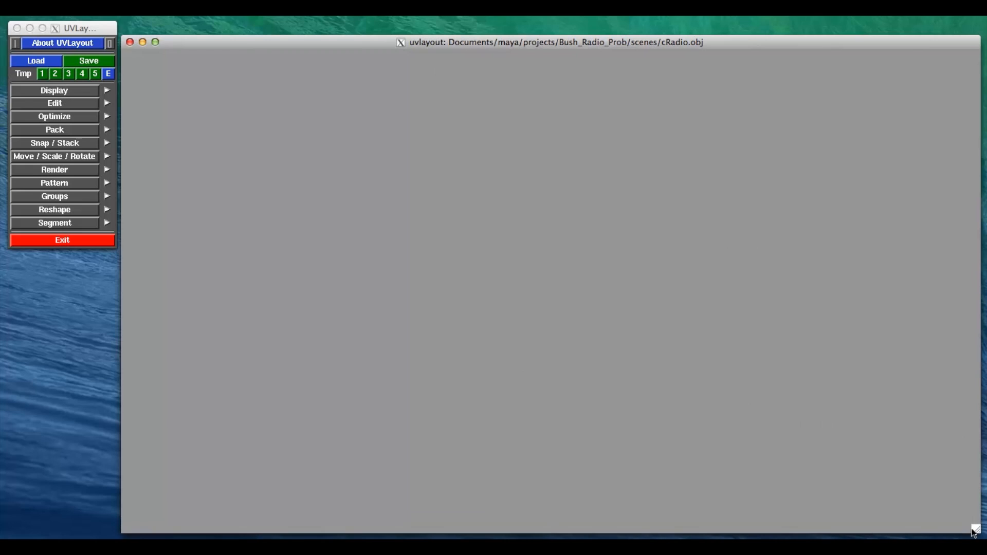
left_click_drag(445, 45, 442, 28)
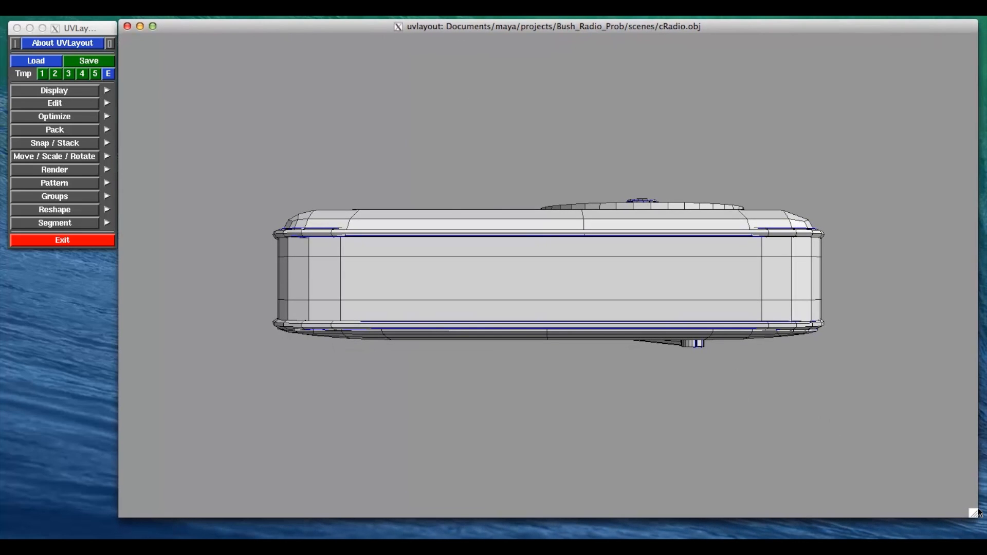
left_click_drag(972, 512, 983, 537)
- Examine the loaded radio mesh from several angles and settle on an upright front view of the whole model
left_click_drag(770, 391, 766, 486)
left_click_drag(826, 290, 836, 368)
scroll(807, 314, "down", 10)
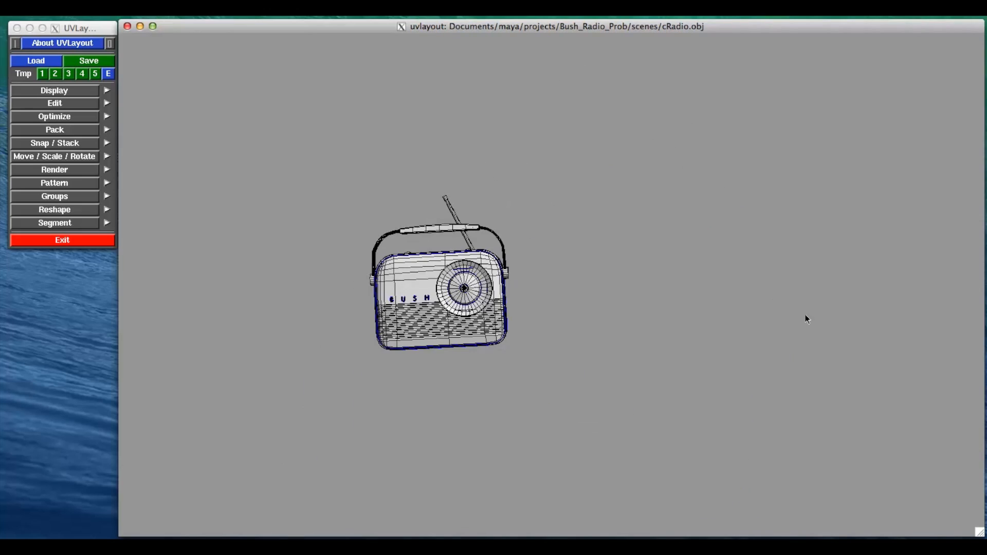
scroll(442, 292, "up", 3)
right_click_drag(442, 292, 633, 286)
left_click_drag(633, 286, 585, 134)
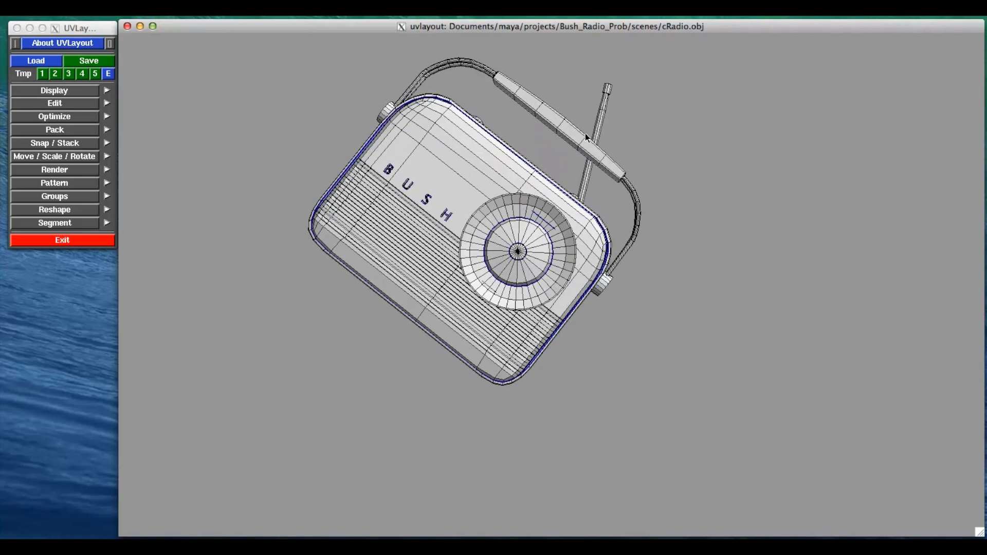
left_click_drag(497, 348, 551, 353)
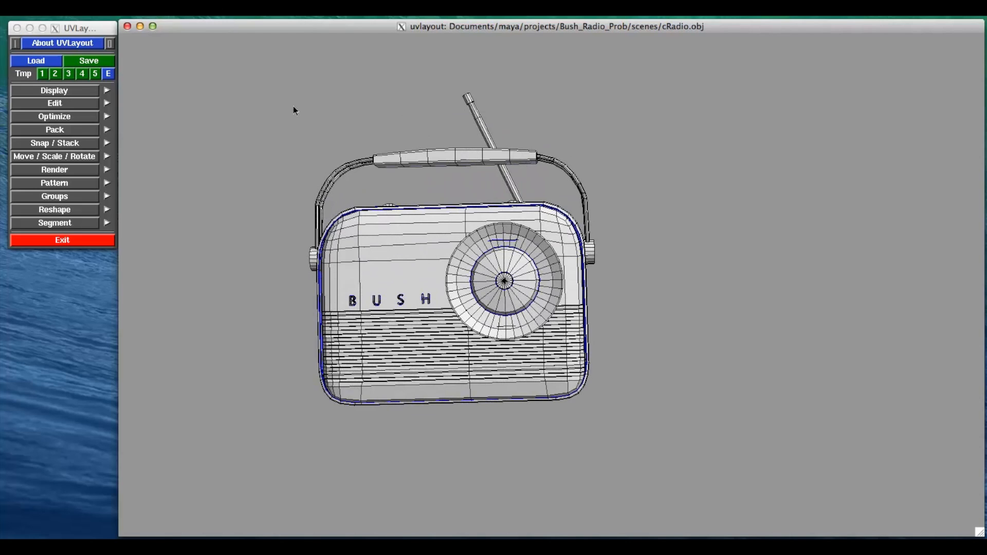
- Expand the Display settings and shift the UVLayout control window slightly clear of the model window
left_click(70, 115)
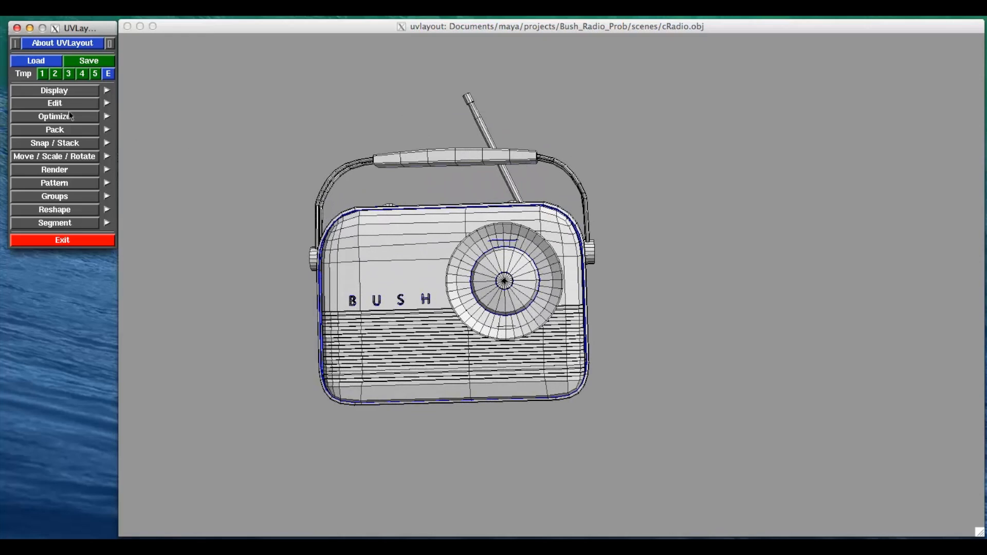
left_click(69, 92)
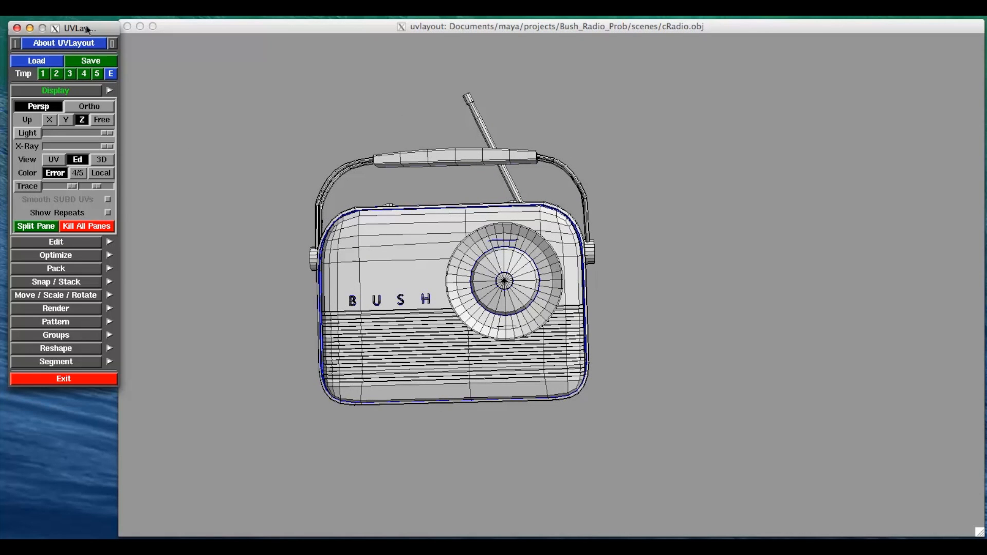
left_click_drag(86, 27, 83, 25)
left_click(217, 168)
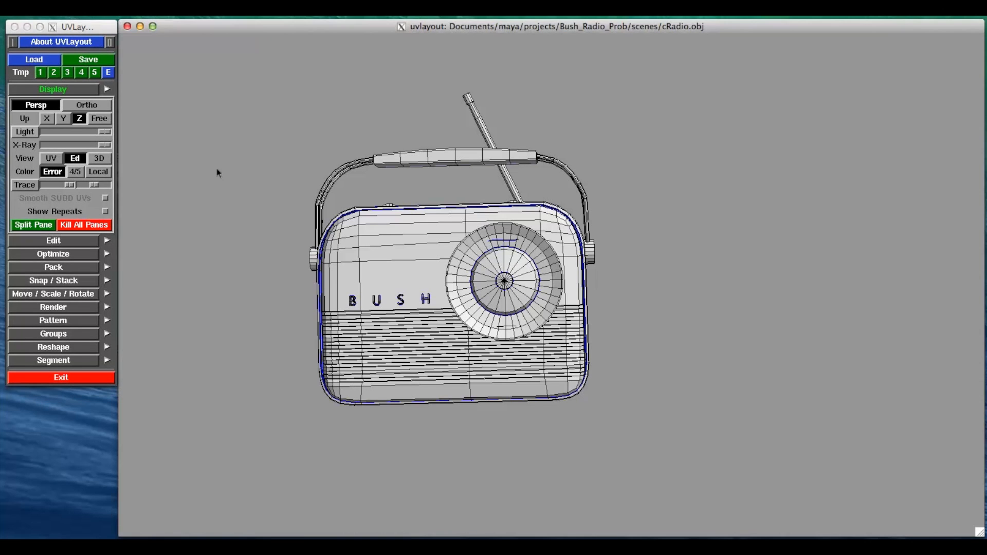
- Compare the radio in the 3D, Ed and UV views, finishing in the Ed view
left_click(99, 160)
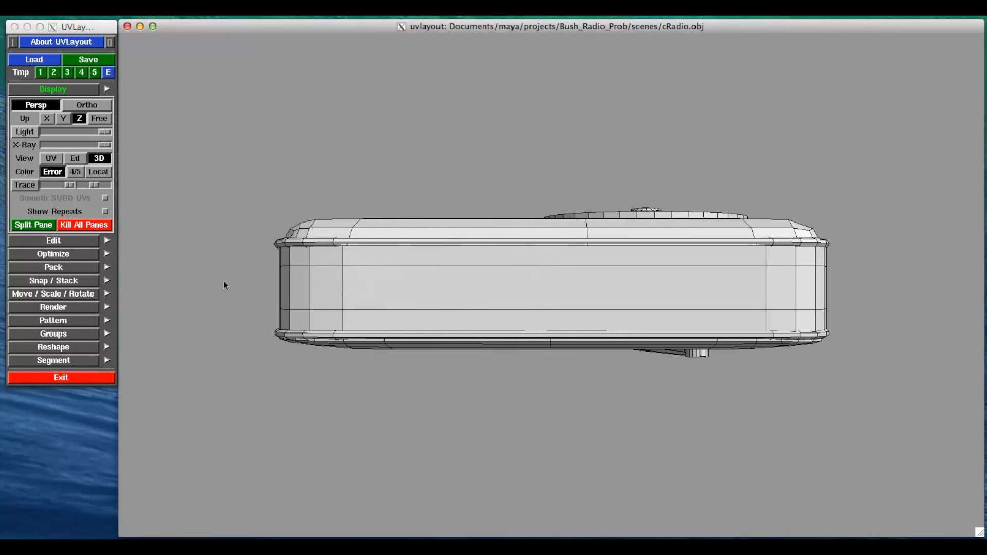
left_click_drag(488, 185, 489, 301)
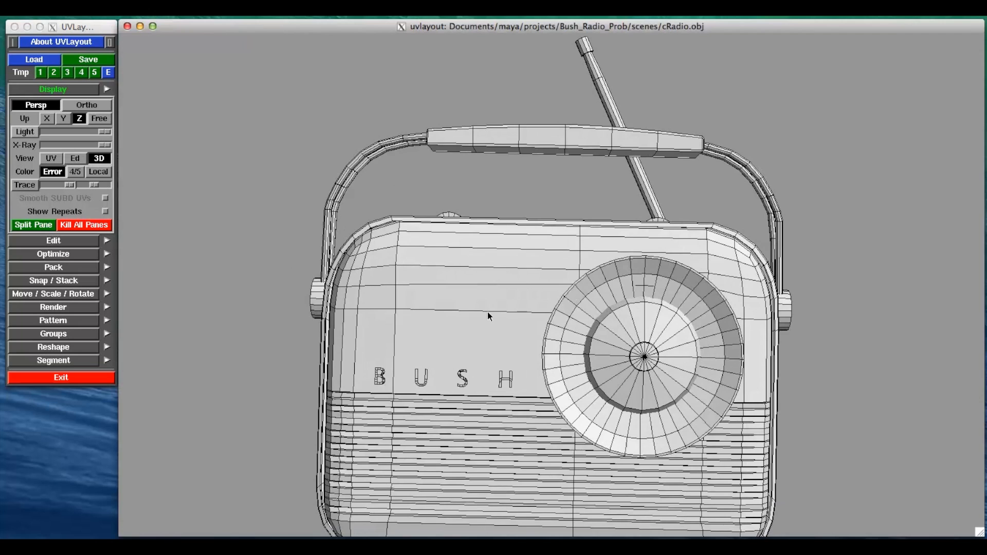
right_click_drag(487, 315, 135, 185)
left_click(75, 159)
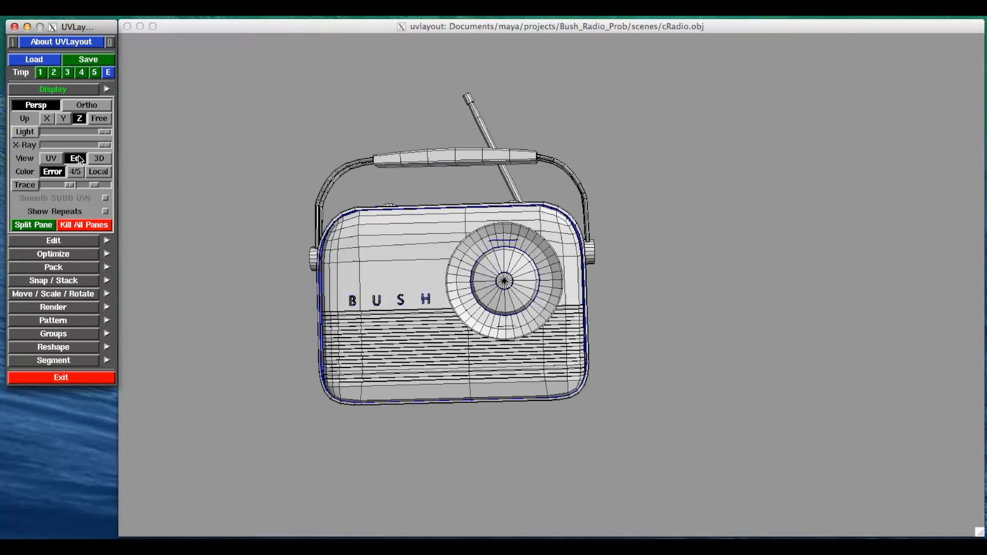
left_click(51, 159)
left_click(506, 211)
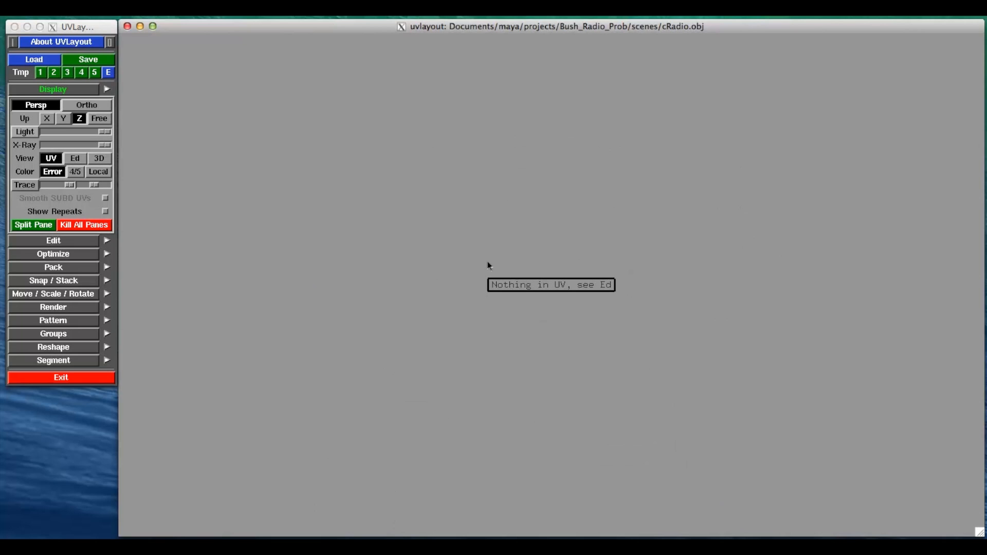
key("2")
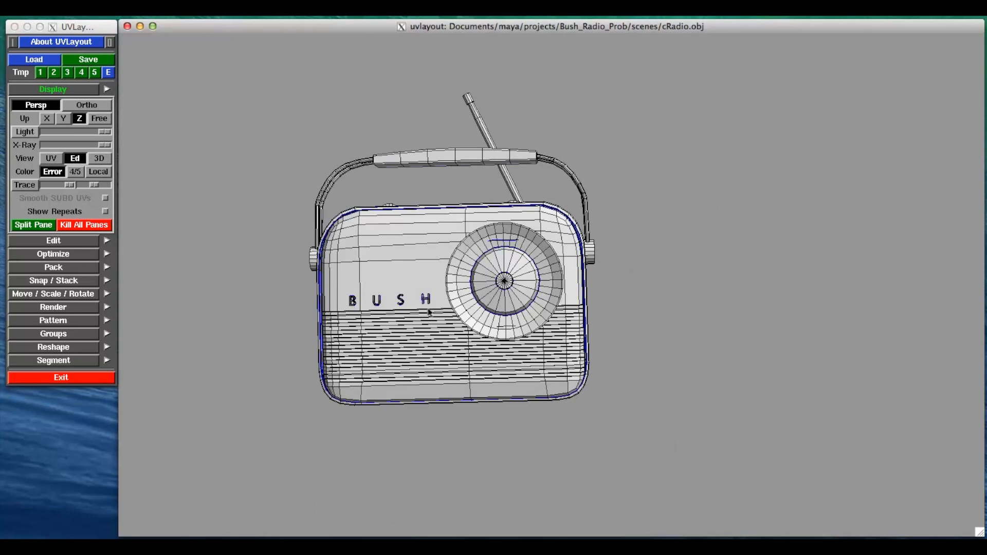
- Compare the radio in the 3D, Ed and UV views, finishing by orbiting the model in the 3D view
left_click(98, 159)
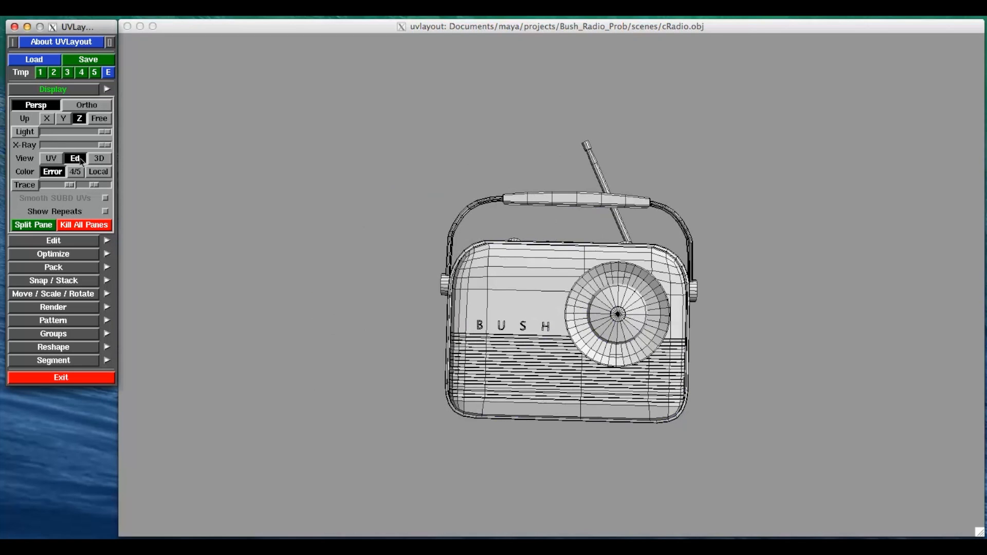
left_click(78, 160)
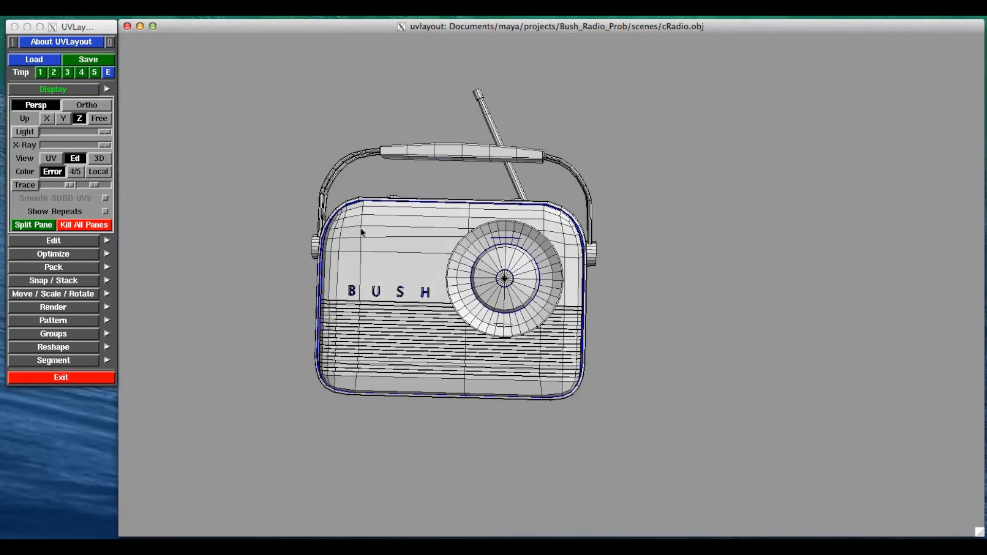
left_click(99, 158)
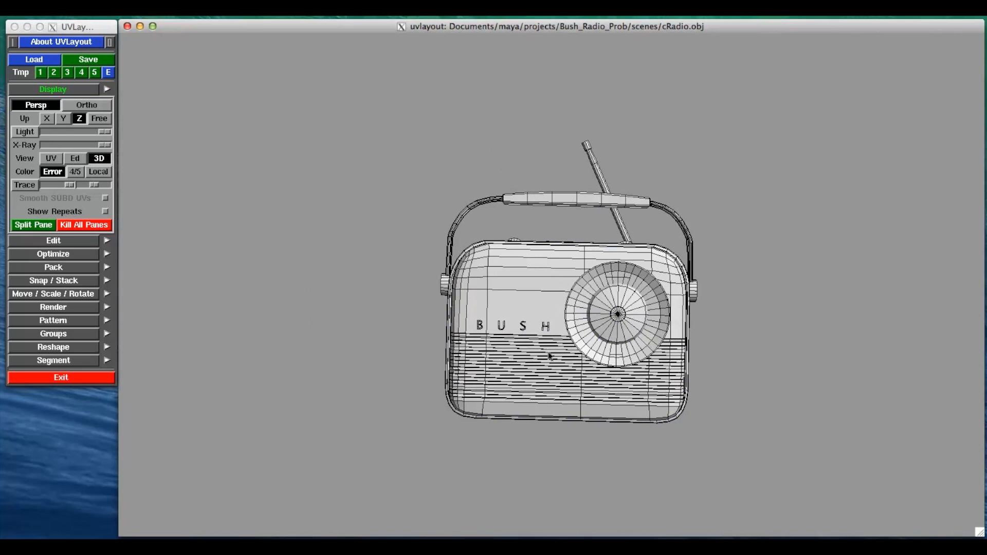
left_click(74, 158)
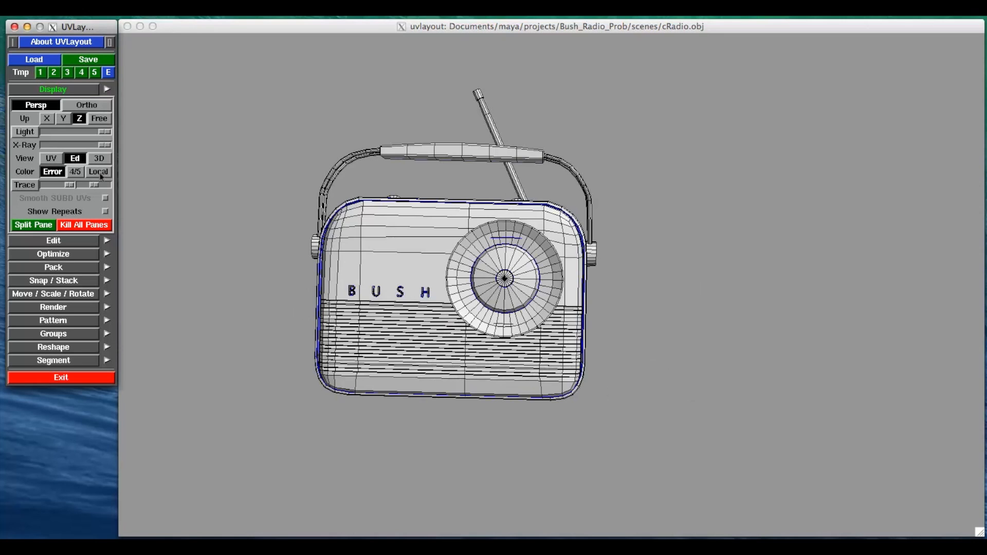
left_click(51, 158)
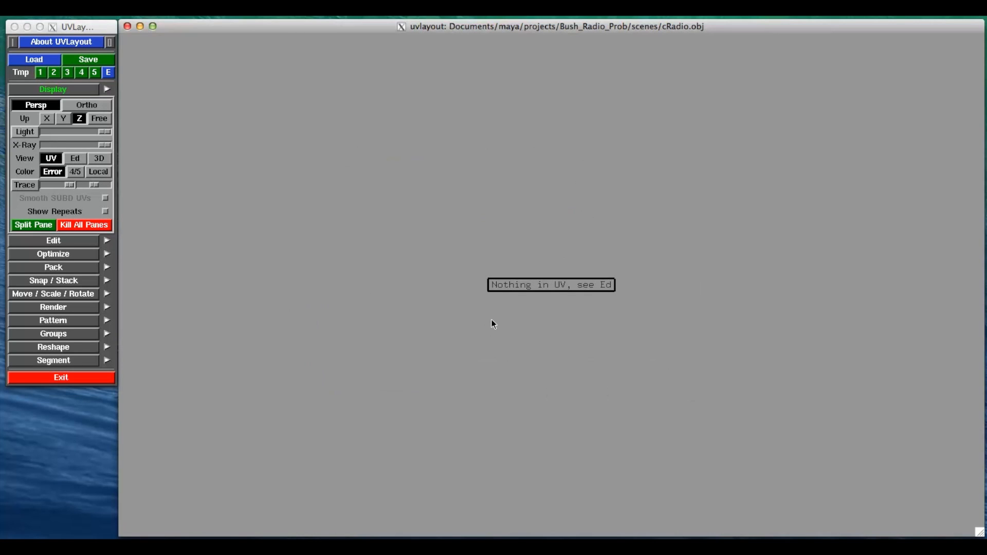
left_click(96, 158)
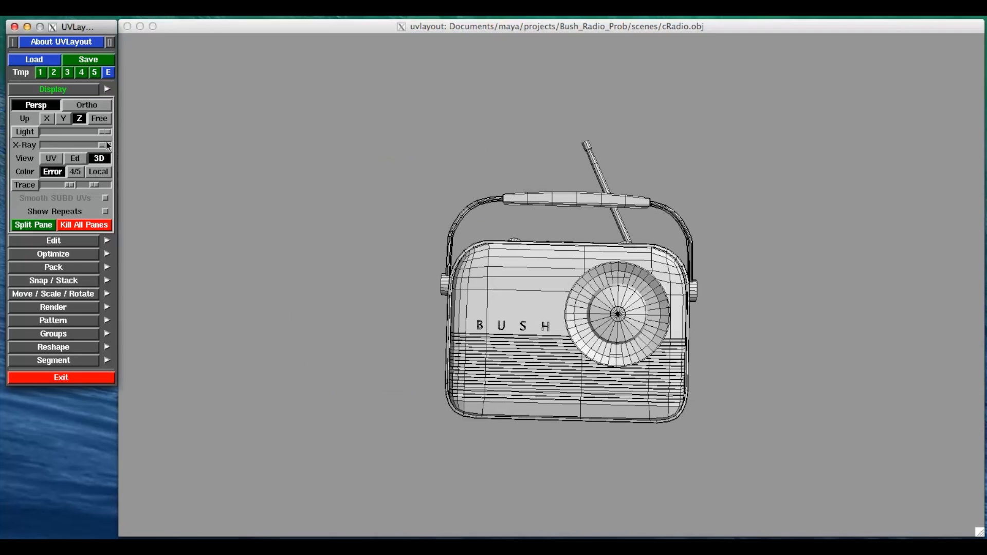
left_click_drag(669, 304, 730, 192)
left_click_drag(735, 323, 712, 359)
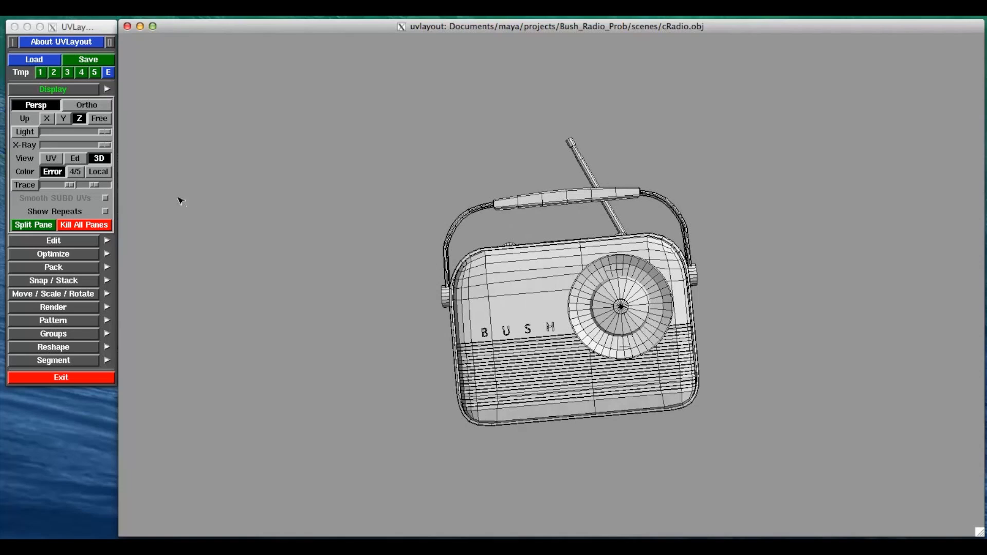
- In the Ed view, turn the radio around and drop its back panel shell into the UV view
left_click(73, 158)
left_click(306, 273)
left_click_drag(654, 335, 575, 216)
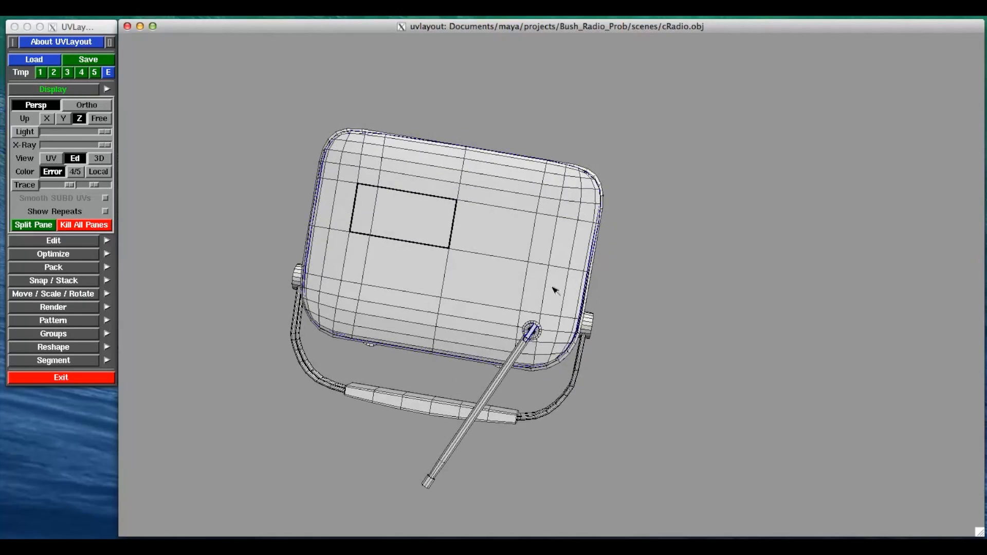
left_click_drag(553, 287, 561, 254)
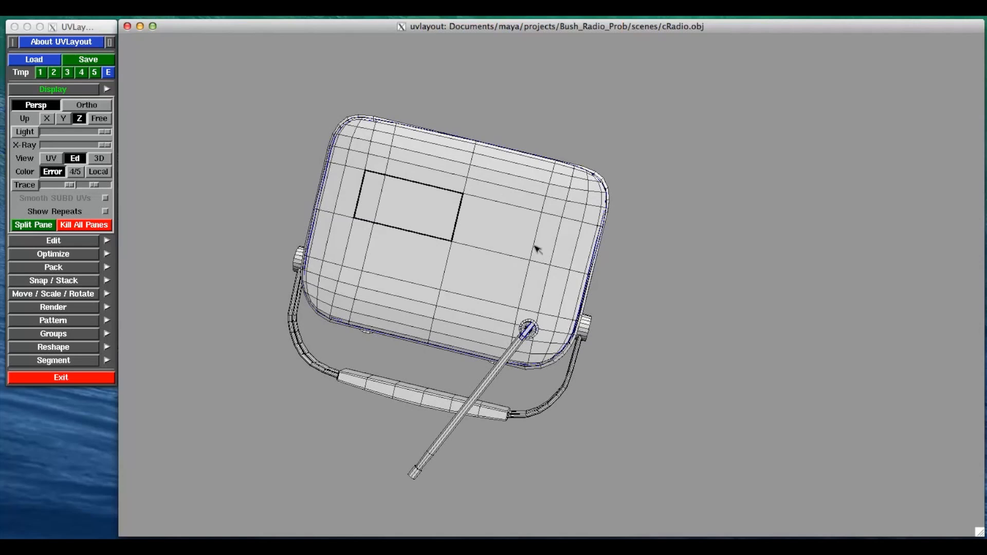
key("d")
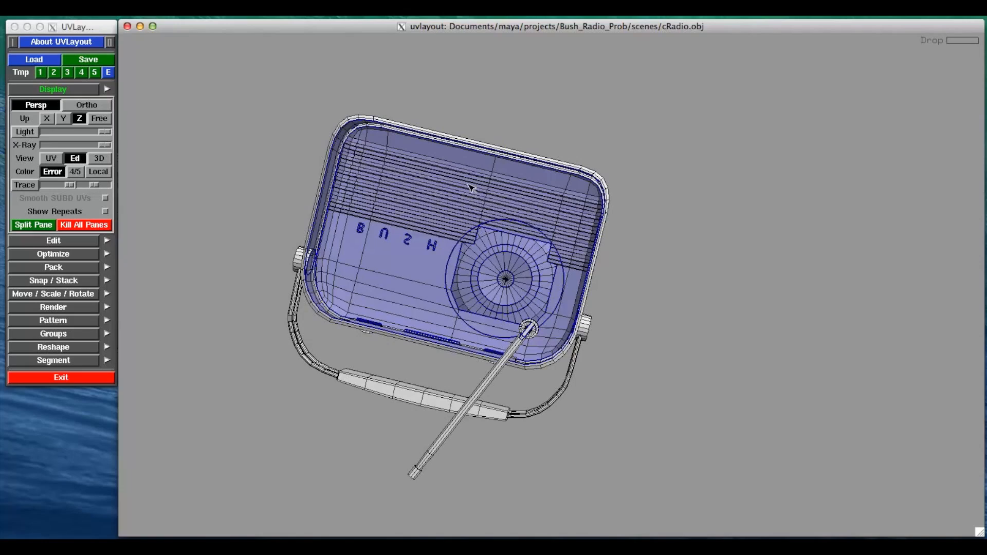
- Inspect the opened radio body in the Ed view and the dropped back panel in the UV and 3D views
middle_click_drag(643, 241, 490, 263)
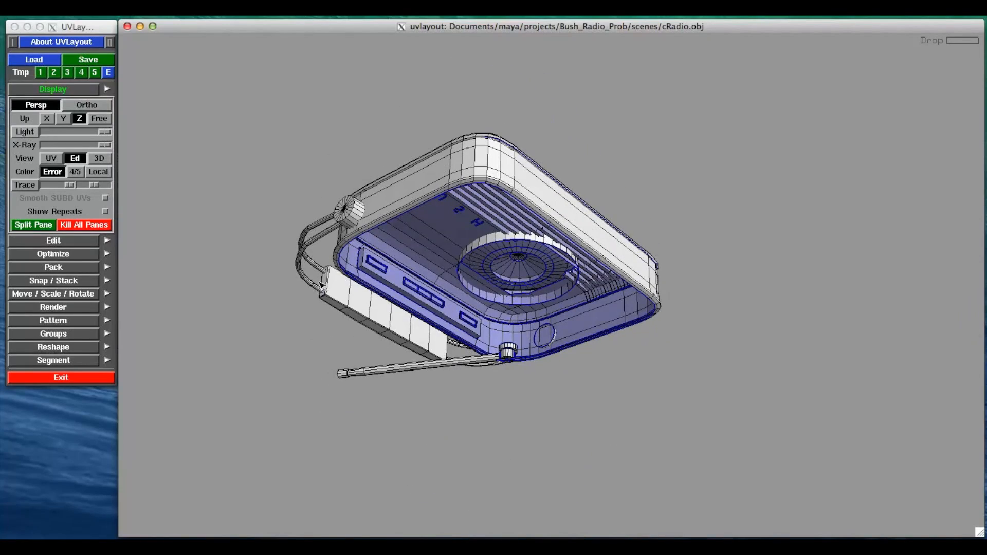
left_click(98, 174)
left_click(52, 158)
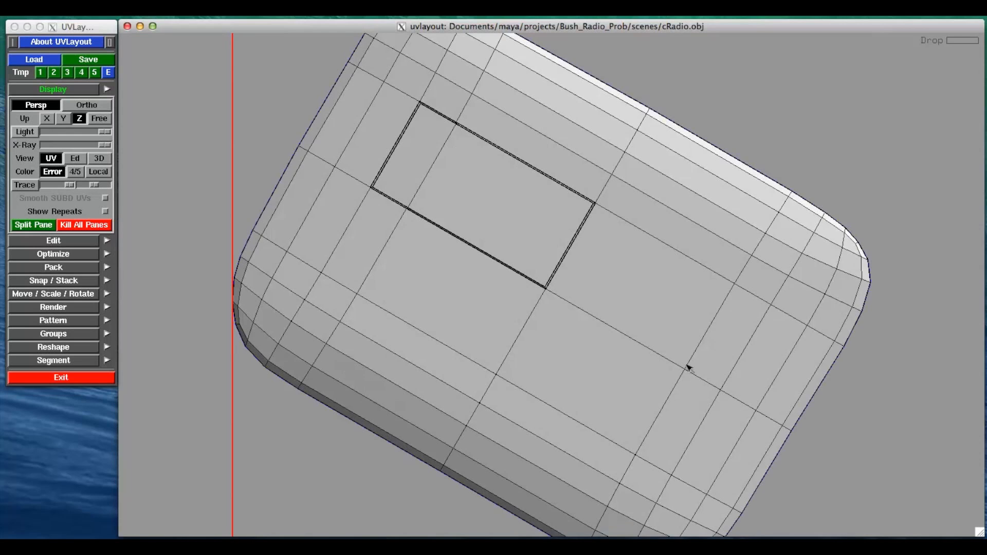
scroll(685, 368, "down", 5)
scroll(605, 292, "down", 6)
scroll(605, 292, "up", 4)
scroll(383, 202, "down", 1)
scroll(435, 223, "up", 5)
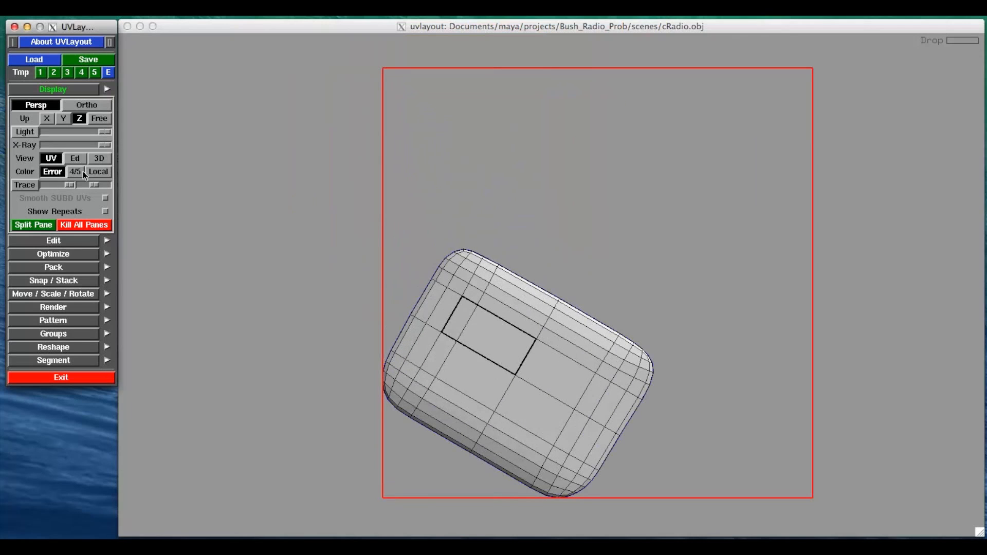
left_click(103, 158)
left_click_drag(152, 176, 732, 430)
- Flatten the back panel shell in the UV view, stopping the automatic flattening once the shell settles
left_click(51, 158)
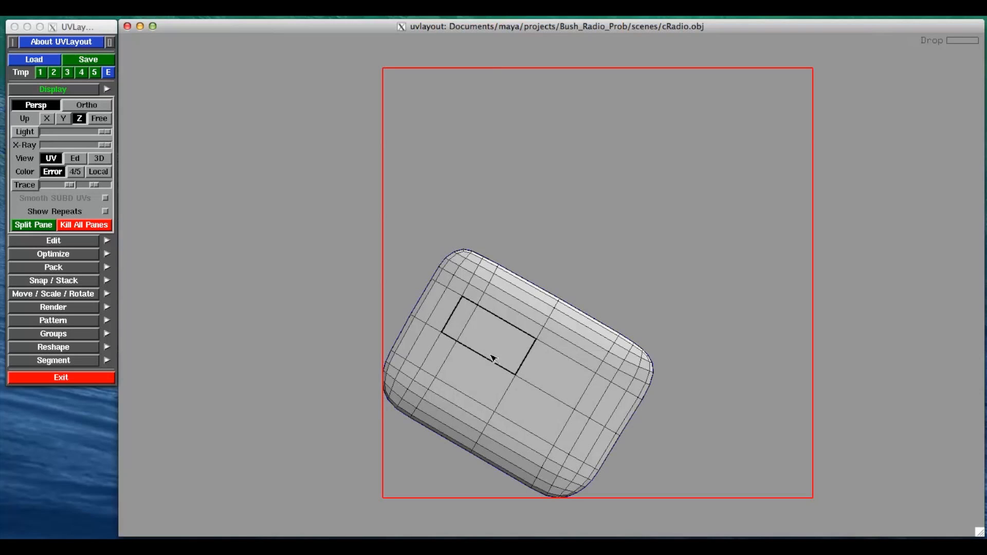
key("f")
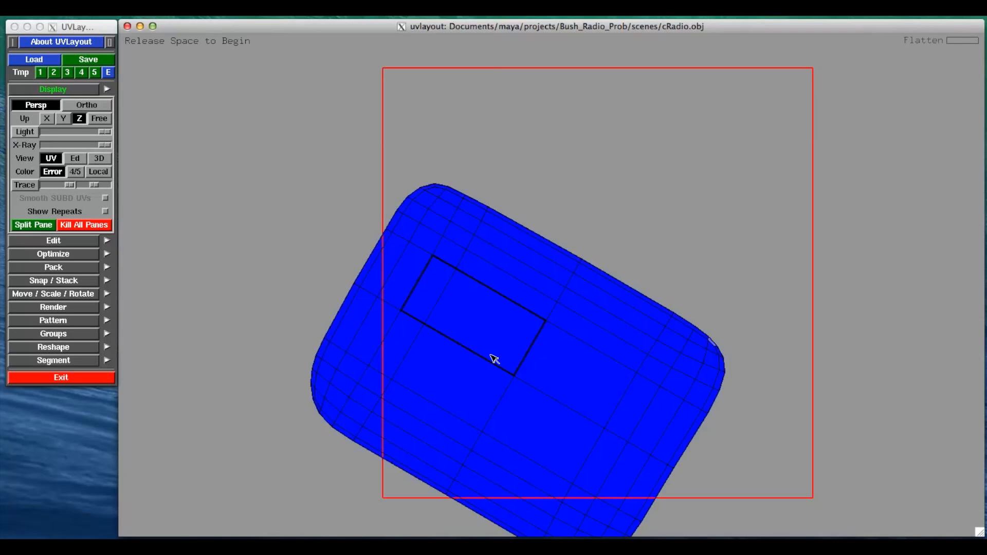
key("space")
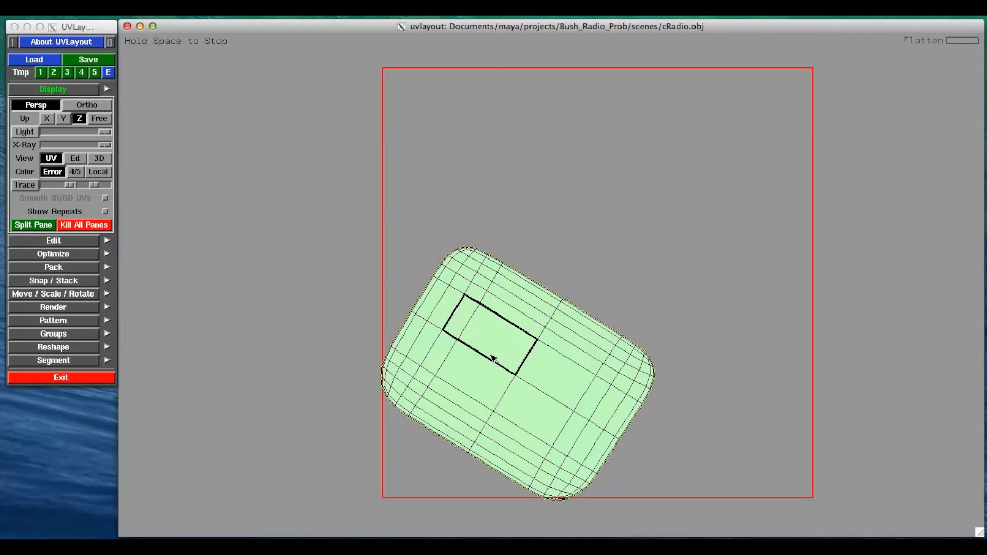
key("space")
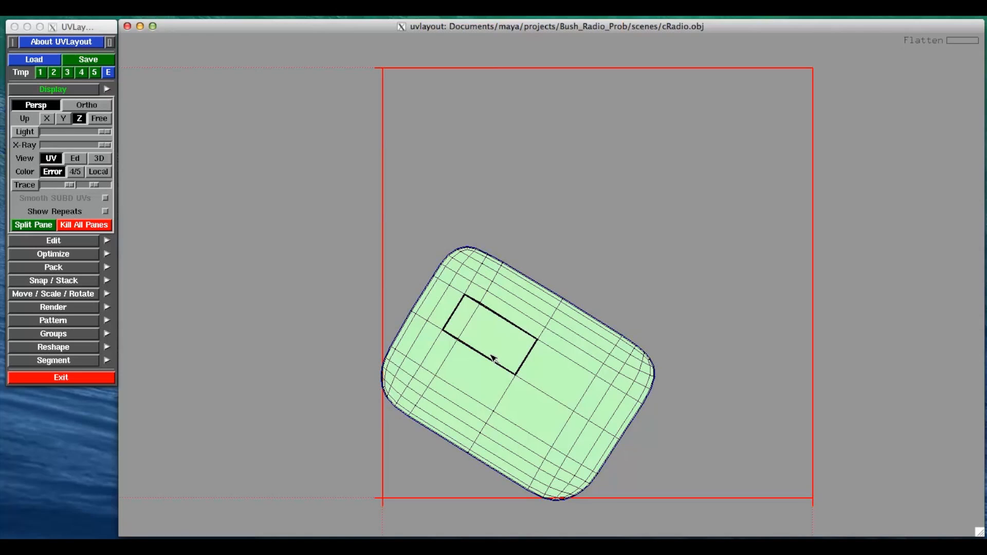
- Inspect the flattened back panel on the model in the 3D view with the numbered grid texture displayed
left_click(94, 156)
left_click_drag(476, 285, 636, 273)
left_click_drag(558, 161, 414, 211)
scroll(559, 326, "down", 6)
scroll(559, 327, "up", 6)
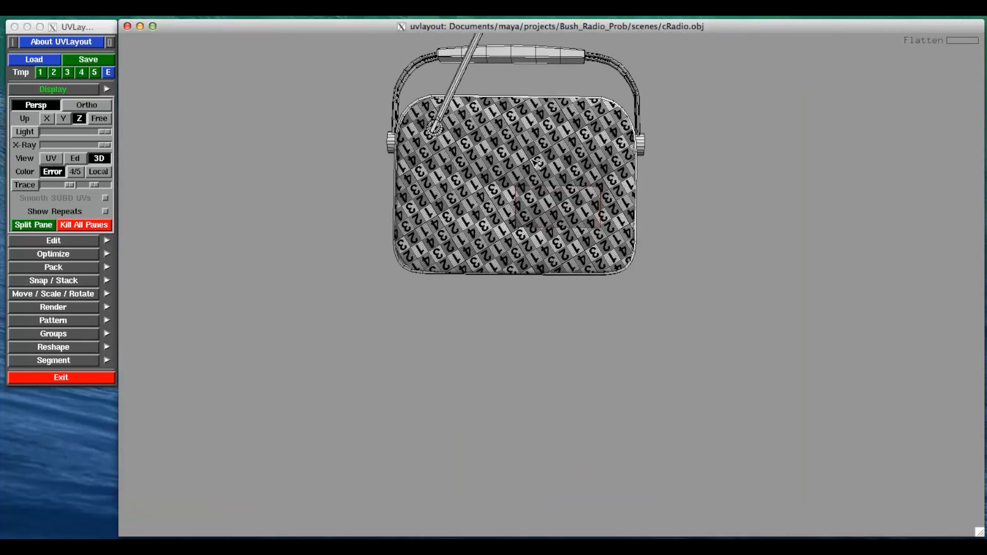
scroll(535, 165, "down", 3)
scroll(534, 165, "up", 3)
- Cycle the back panel through the error colour, checker and numbered grid displays, ending with a close view of the numbered grid
key("t")
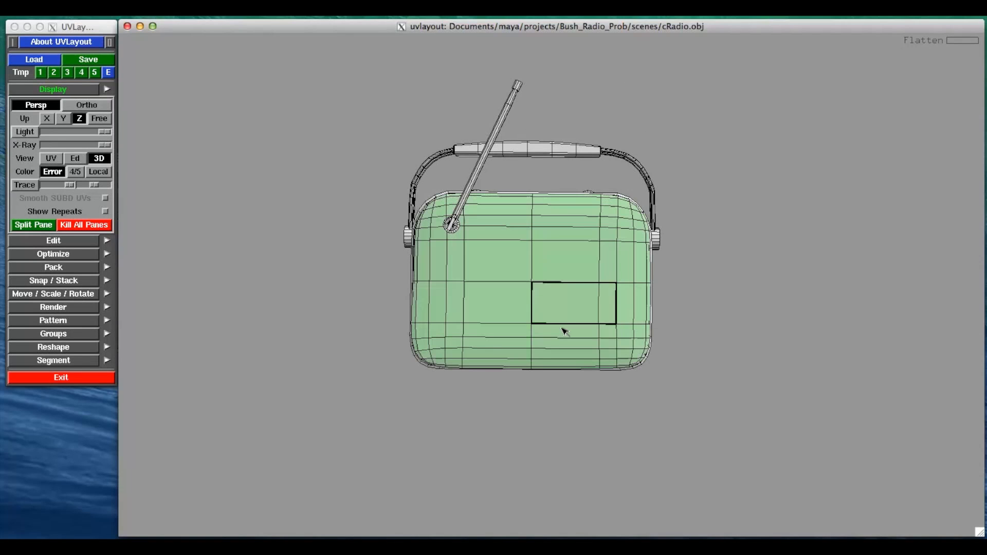
key("t")
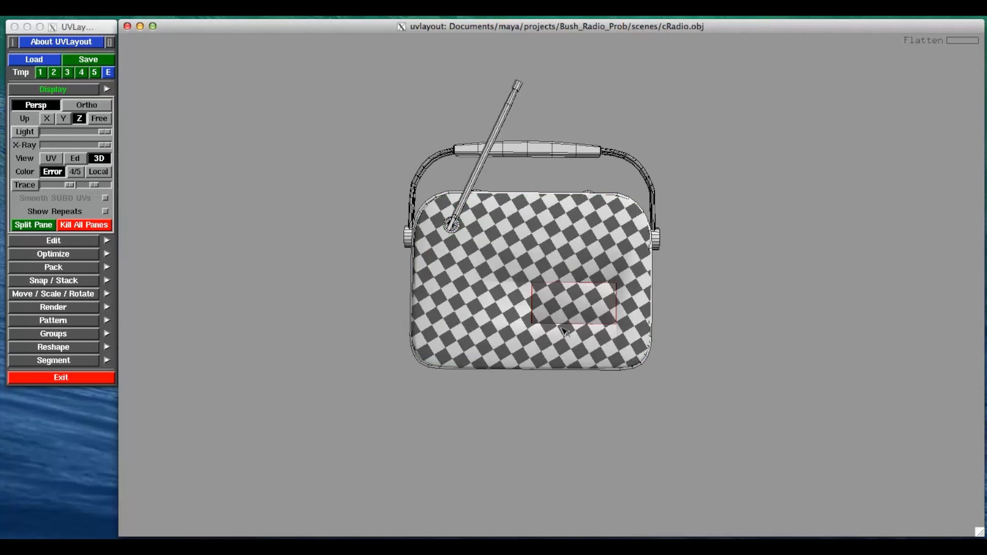
key("t")
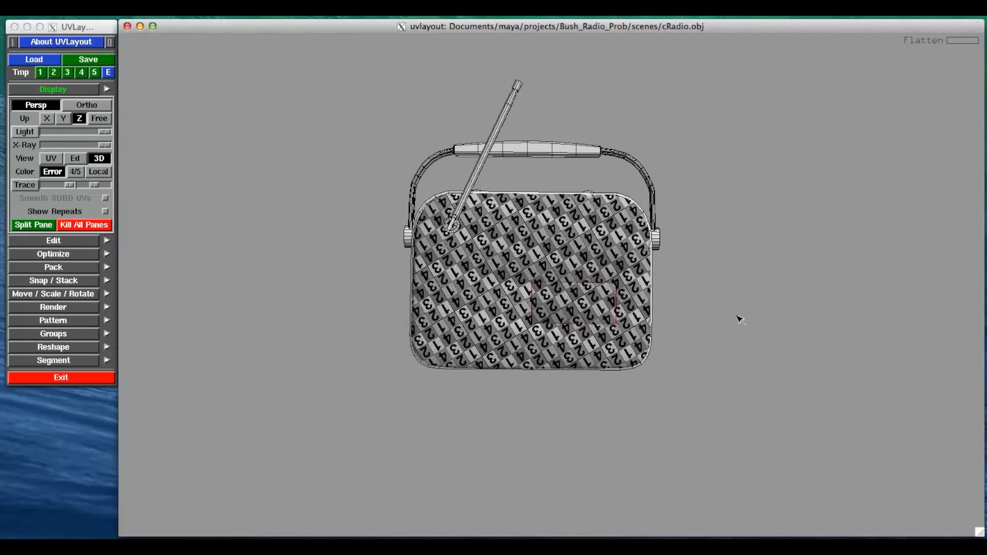
key("t")
key("t")
key("t")
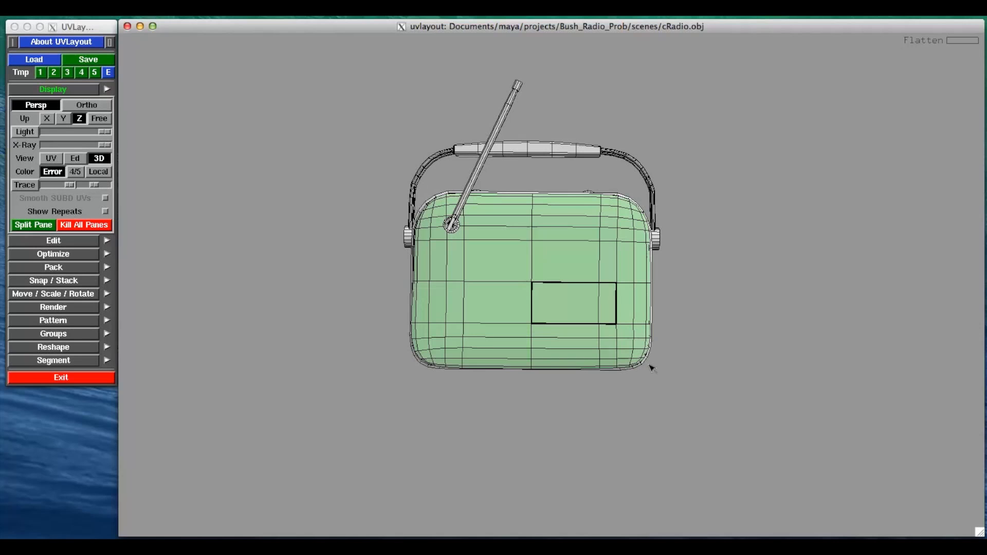
key("t")
left_click_drag(719, 282, 662, 298)
right_click_drag(663, 298, 654, 288)
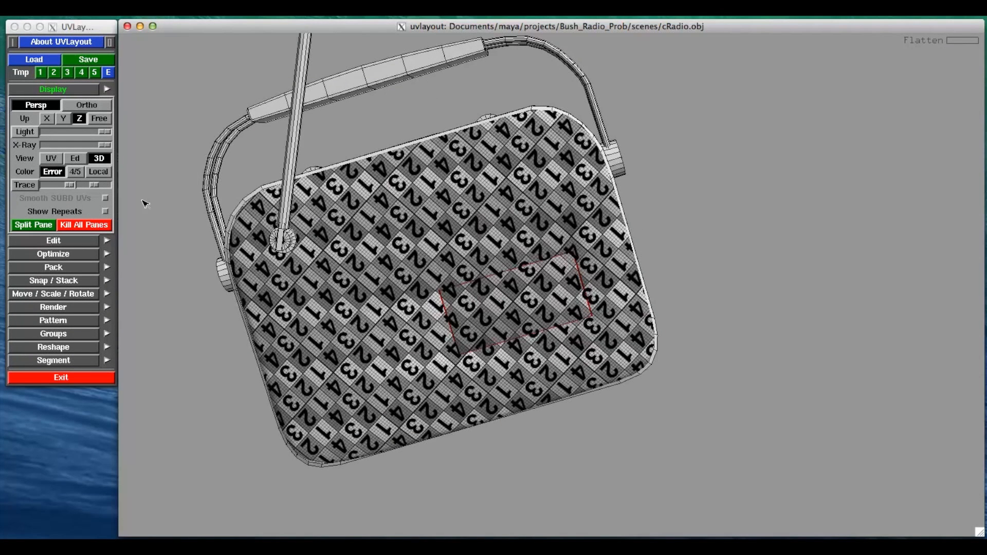
- In the Ed view, drop the front dial's small centre cap, inner disc and outer ring into the UV view
left_click(75, 158)
left_click(499, 318)
left_click_drag(580, 303, 512, 440)
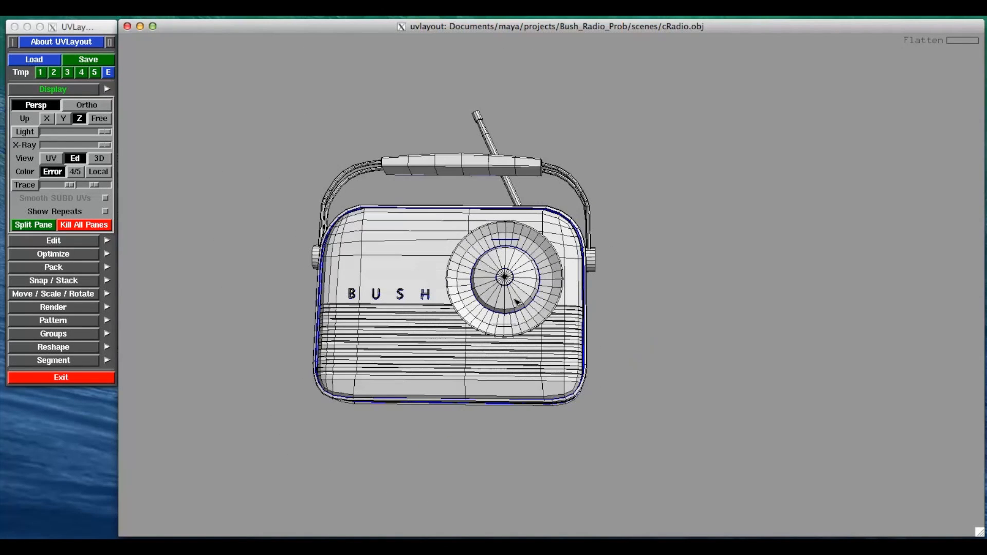
scroll(508, 273, "up", 4)
scroll(507, 278, "up", 2)
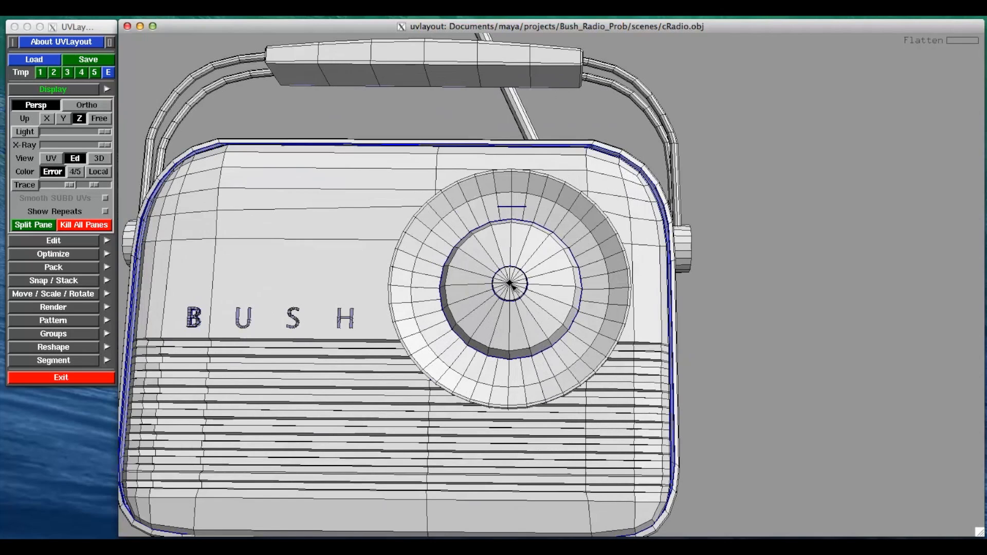
key("d")
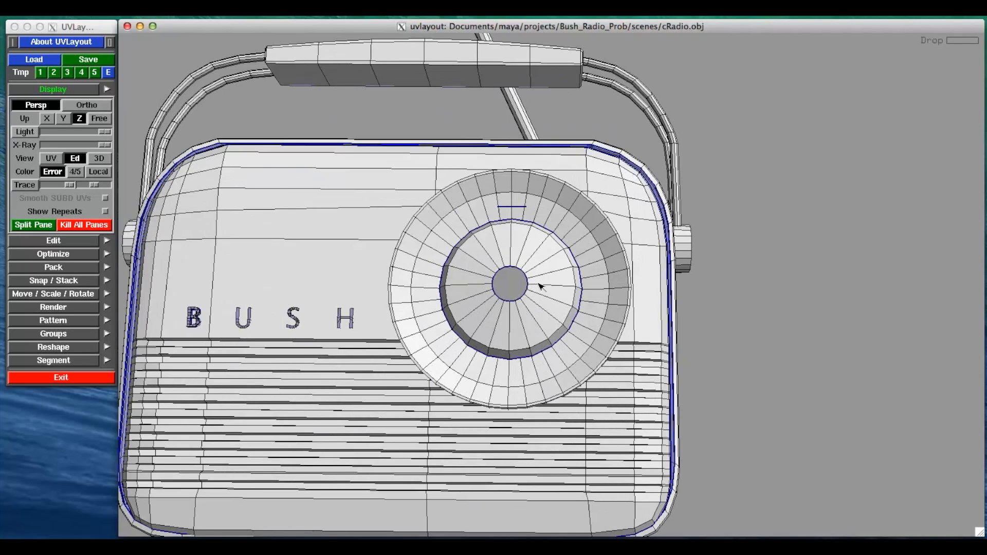
key("d")
key("d")
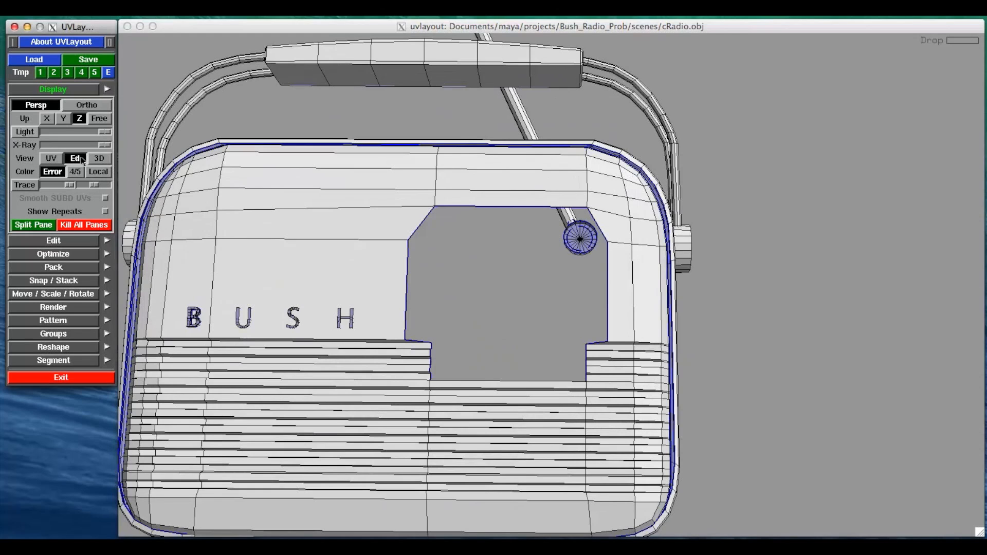
- Flatten the dial's small centre cap shell in the UV view
left_click(51, 159)
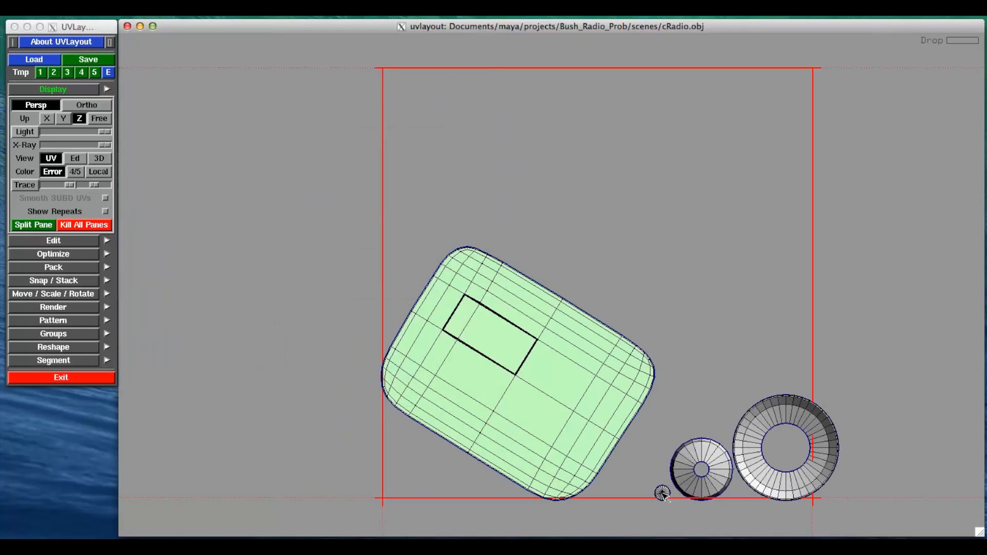
key("f")
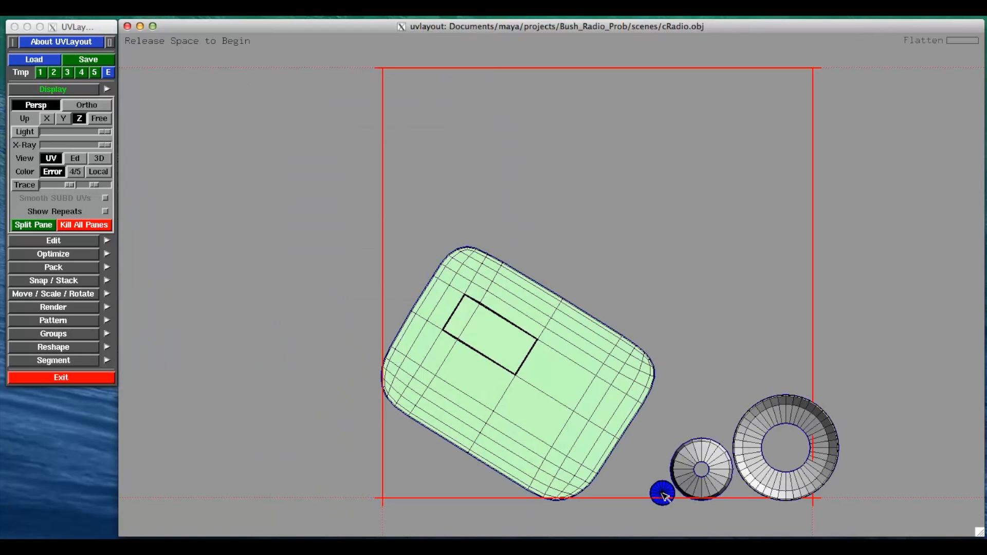
key("space")
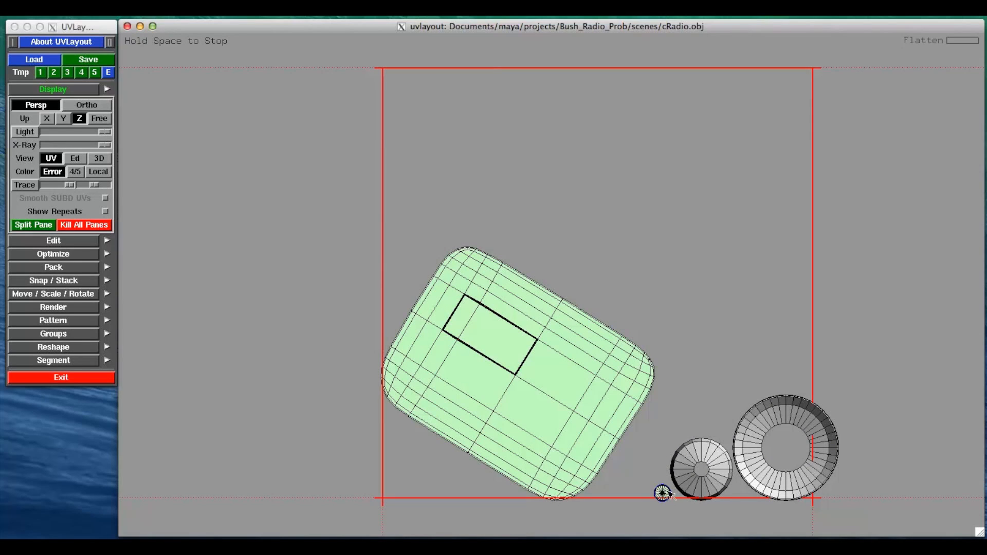
key("space")
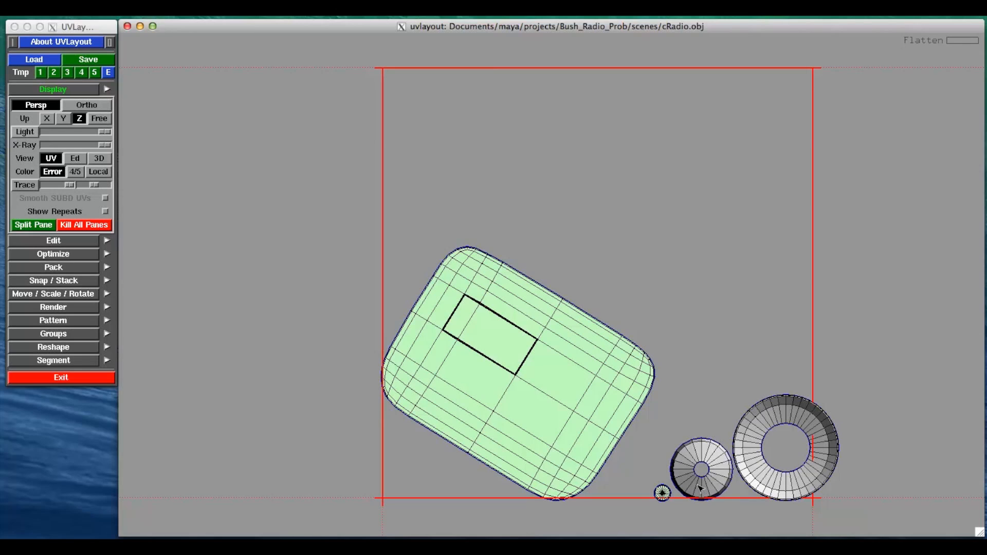
- Flatten the dial's inner disc and large outer ring shells in the UV view
key("f")
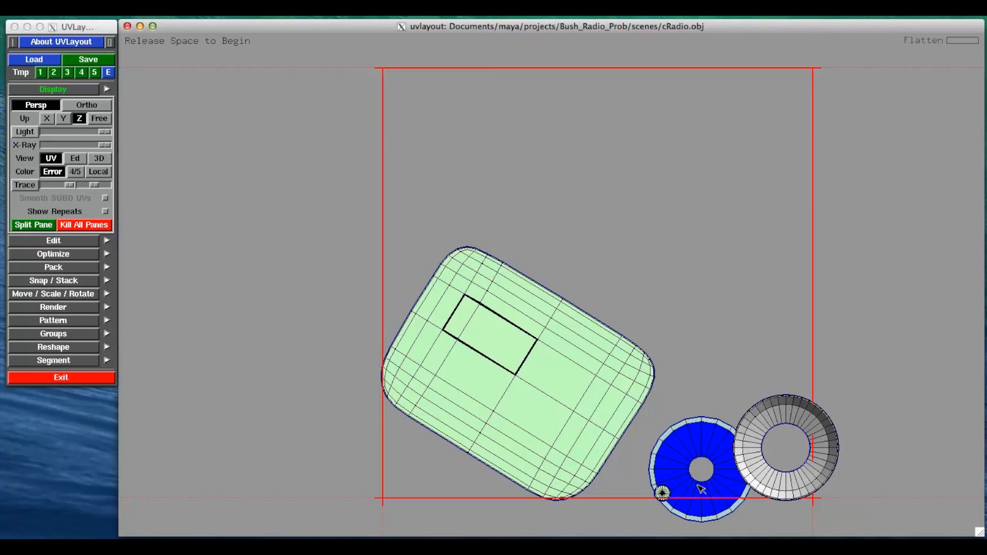
key("space")
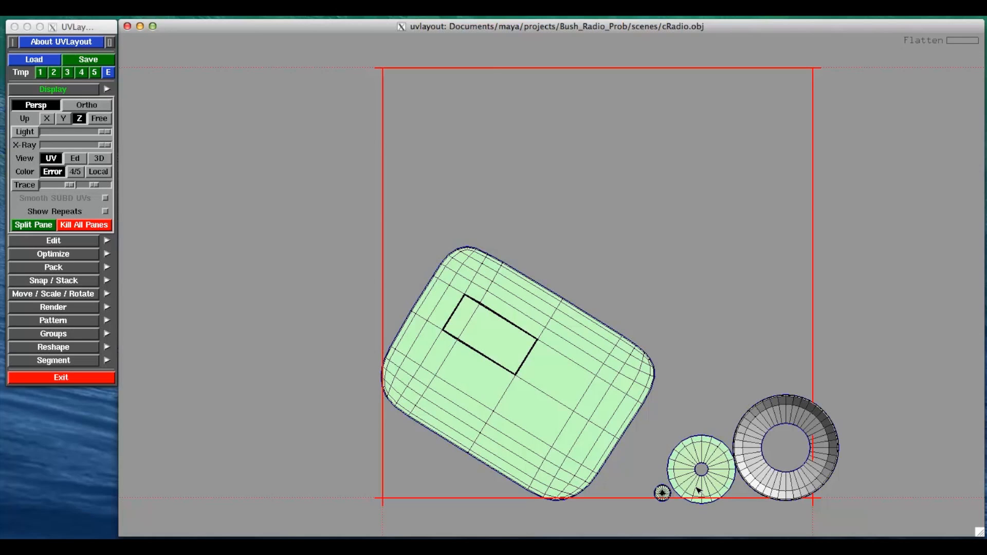
key("f")
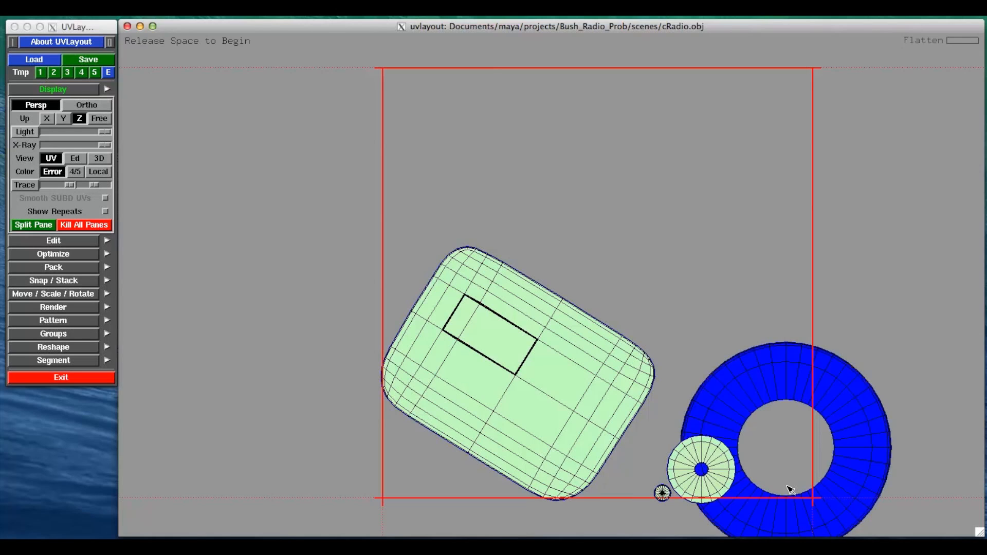
key("space")
key("space")
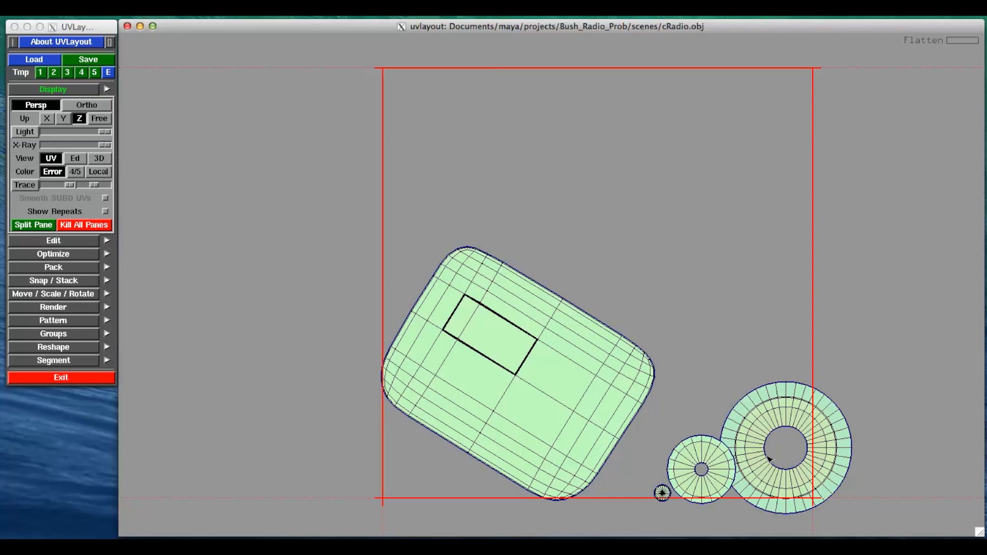
- Inspect the numbered grid on the front dial's flattened shells in the 3D view
left_click(98, 160)
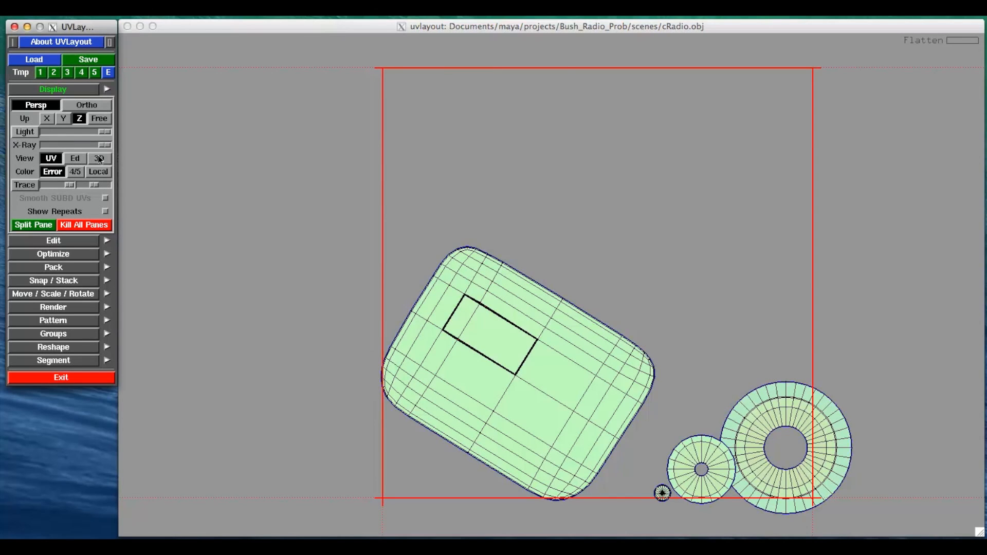
left_click(98, 159)
left_click_drag(488, 257, 666, 187)
left_click_drag(835, 134, 802, 156)
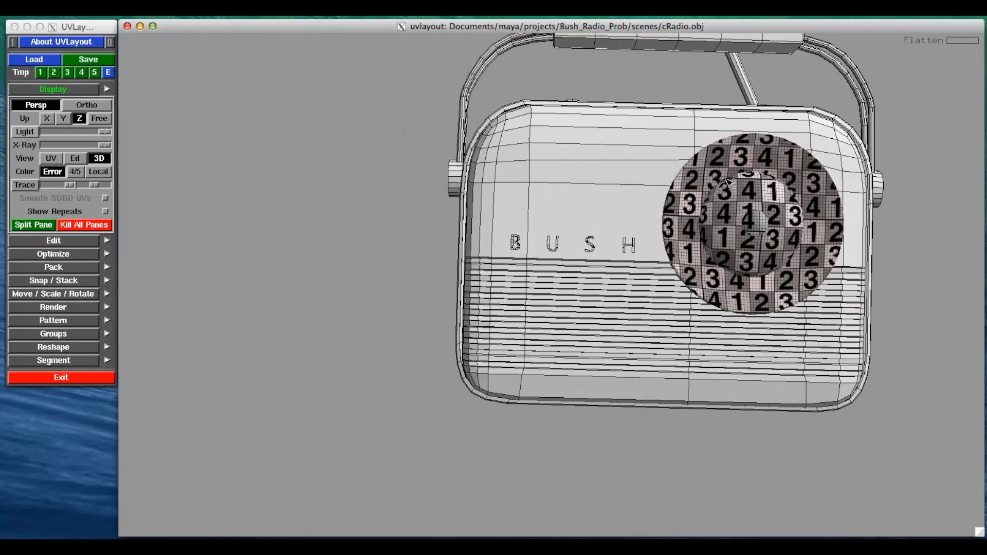
mouse_move(446, 169)
left_mouse_down()
mouse_move(474, 181)
mouse_move(452, 157)
left_mouse_up()
- In the Ed view, drop the radio's large front panel shell into the UV view
left_click(75, 157)
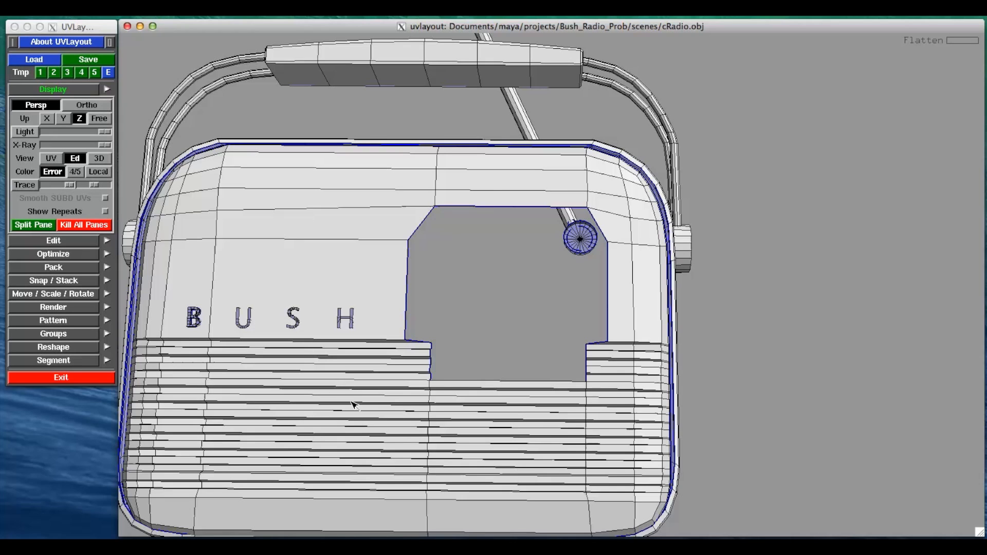
key("Home")
scroll(448, 378, "up", 3)
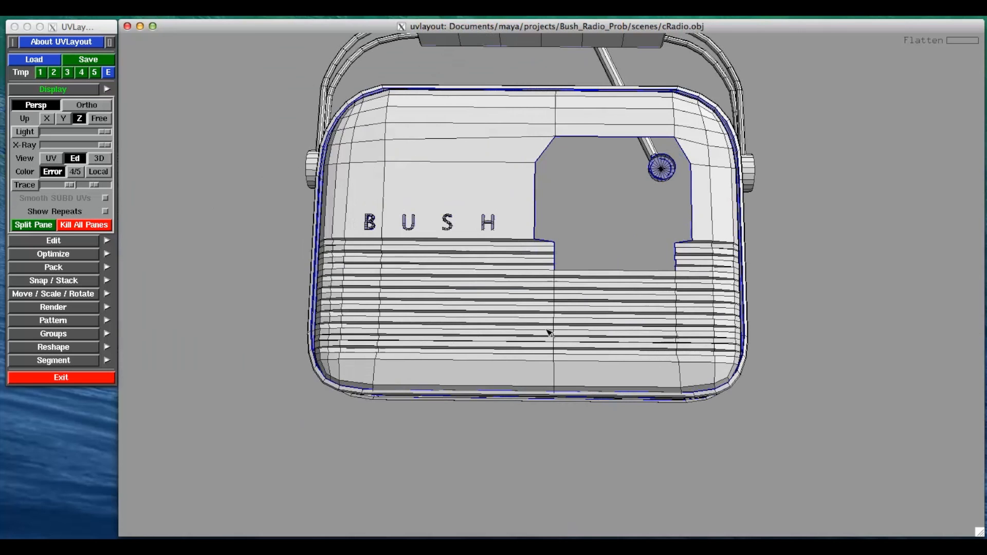
key("d")
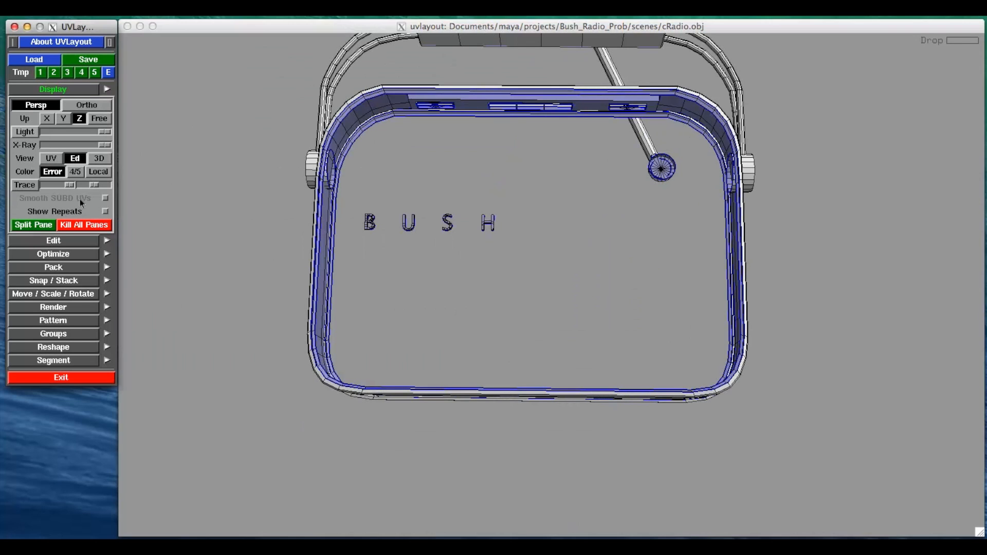
- Flatten the front panel shell with the dial cutout and ribbed grille in the UV view
left_click(56, 158)
scroll(917, 409, "down", 5)
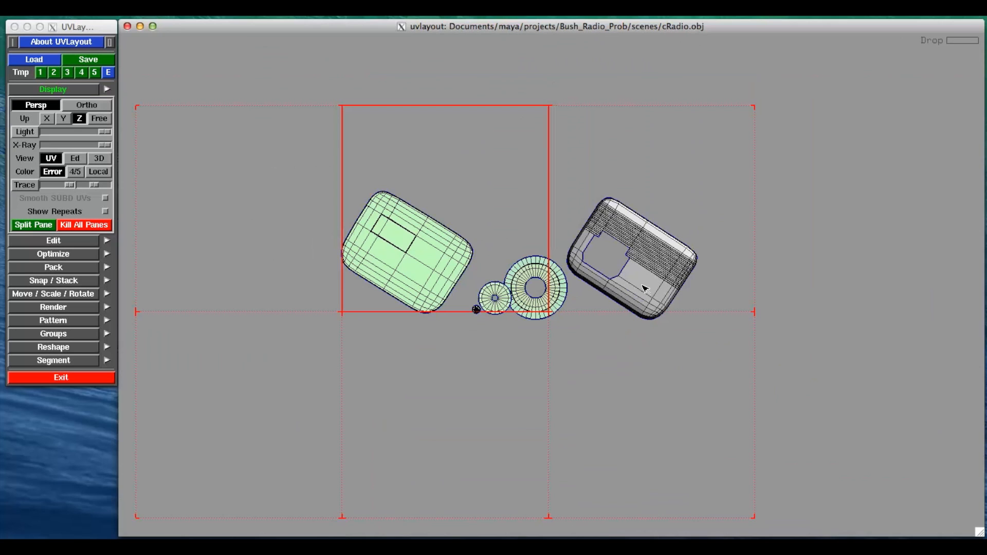
scroll(641, 272, "up", 3)
scroll(641, 273, "up", 4)
scroll(626, 289, "down", 1)
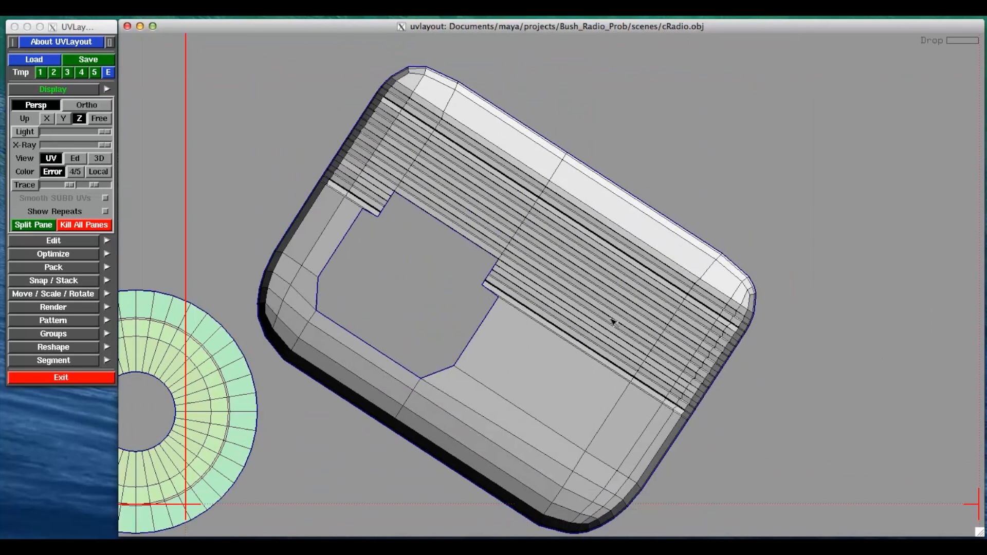
scroll(613, 321, "up", 2)
key("space")
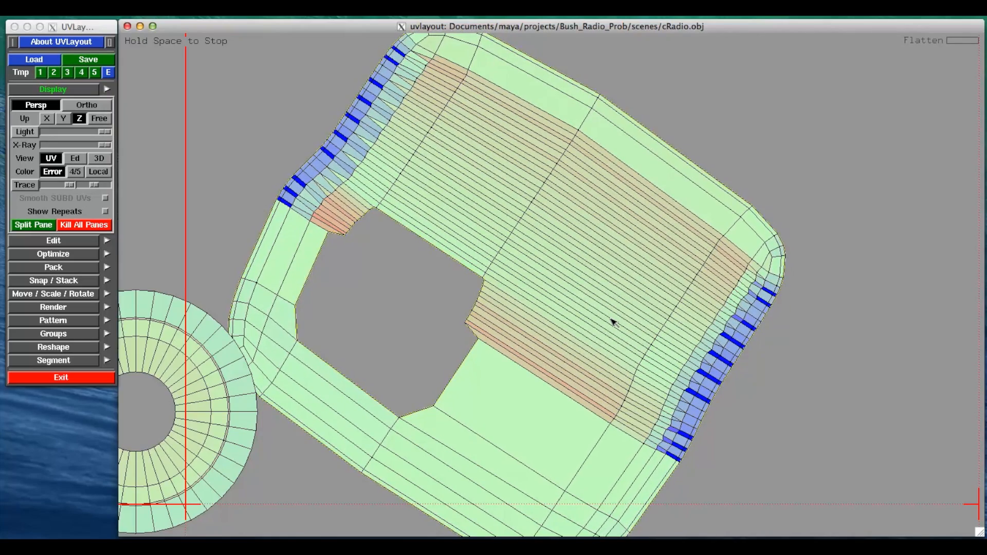
key("space")
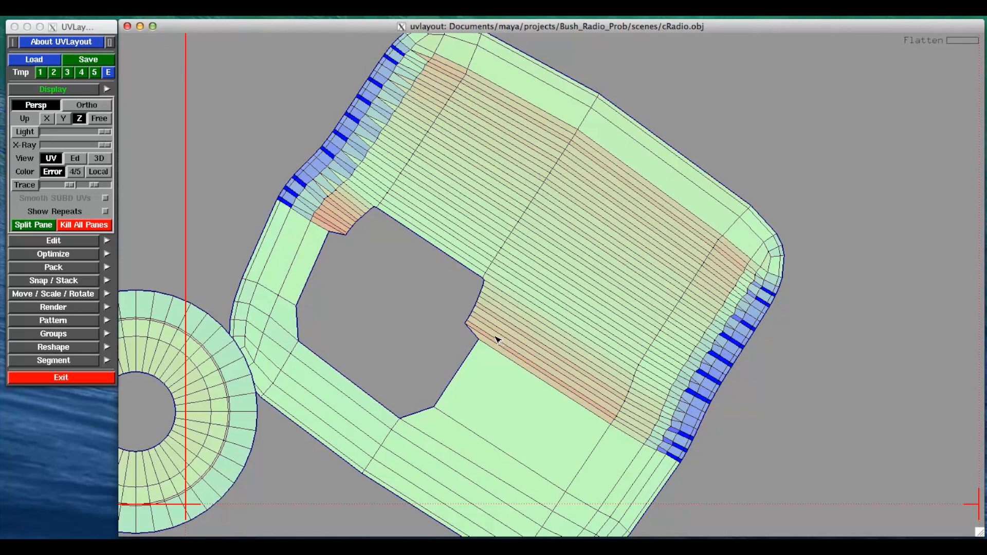
- Inspect the numbered grid across the front panel and its ribbed grille in the 3D view
left_click(77, 159)
left_click(99, 158)
left_click_drag(847, 214, 811, 235)
scroll(608, 276, "up", 3)
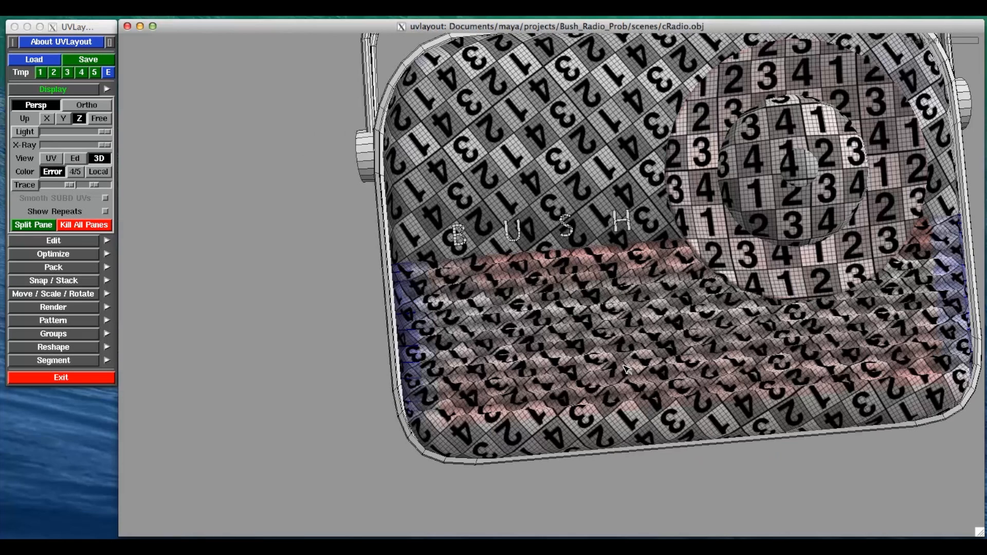
- In the Ed view, drop the radio's uncut side band into the UV view
key("2")
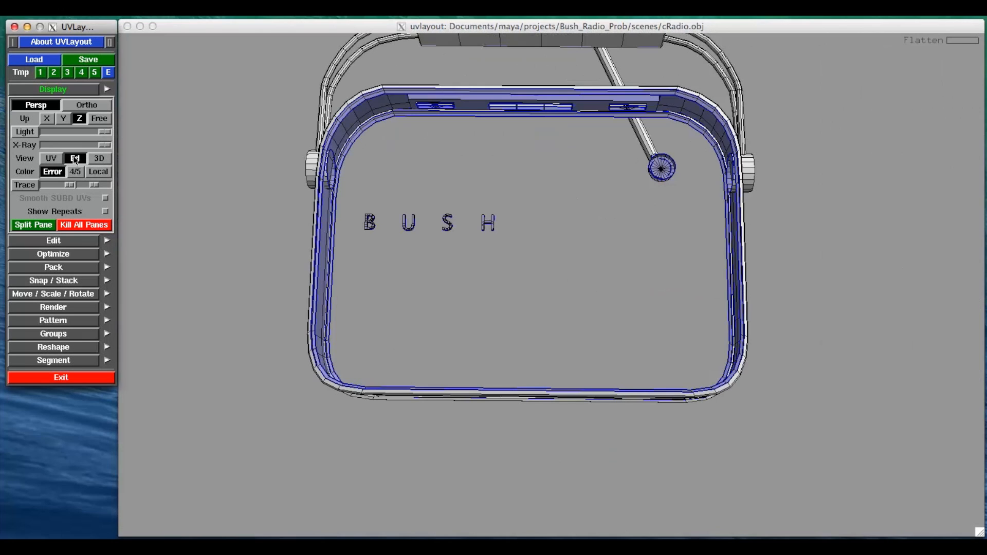
left_click_drag(611, 205, 672, 379)
scroll(691, 376, "up", 5)
scroll(672, 379, "down", 5)
left_click_drag(519, 273, 499, 283)
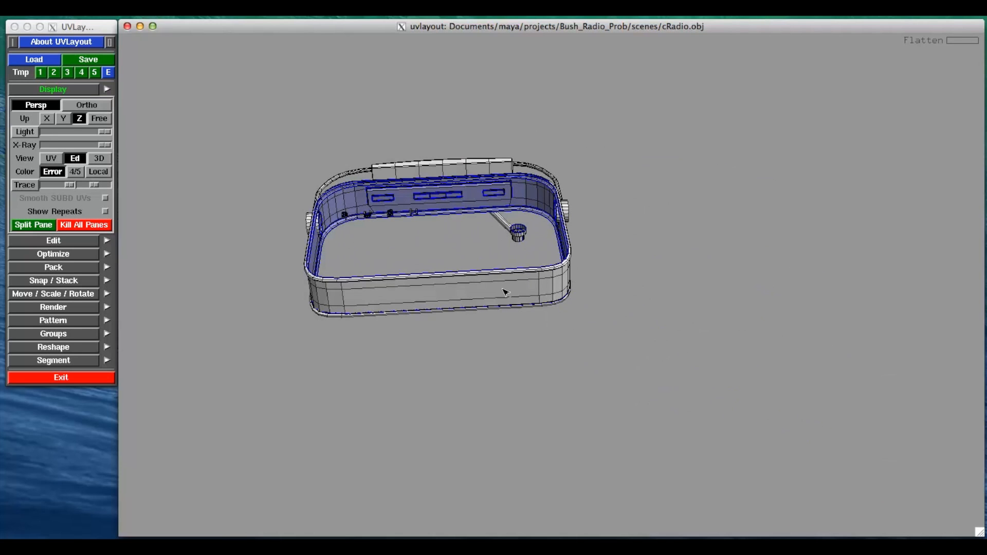
key("d")
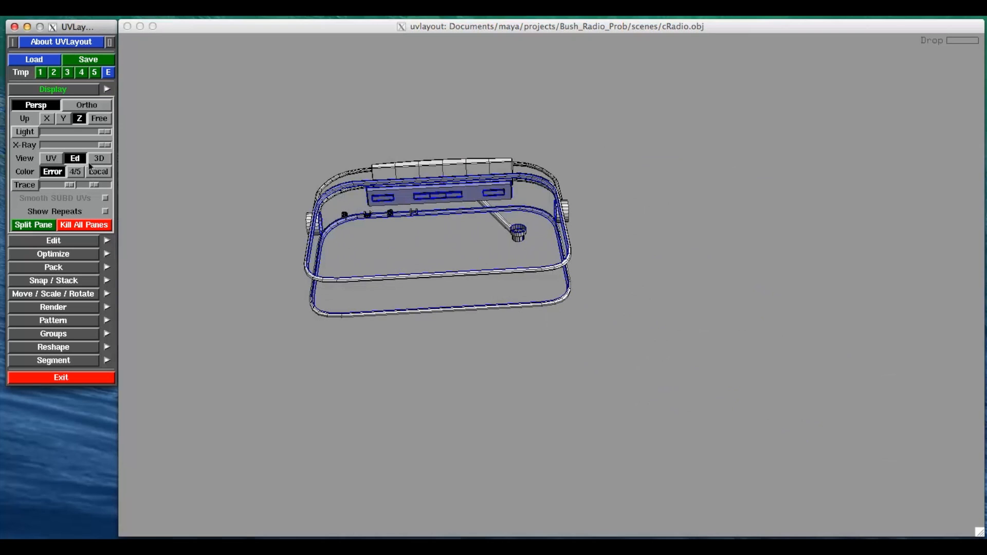
- Try to flatten the side band as one continuous loop in the UV view
key("1")
scroll(658, 339, "up", 3)
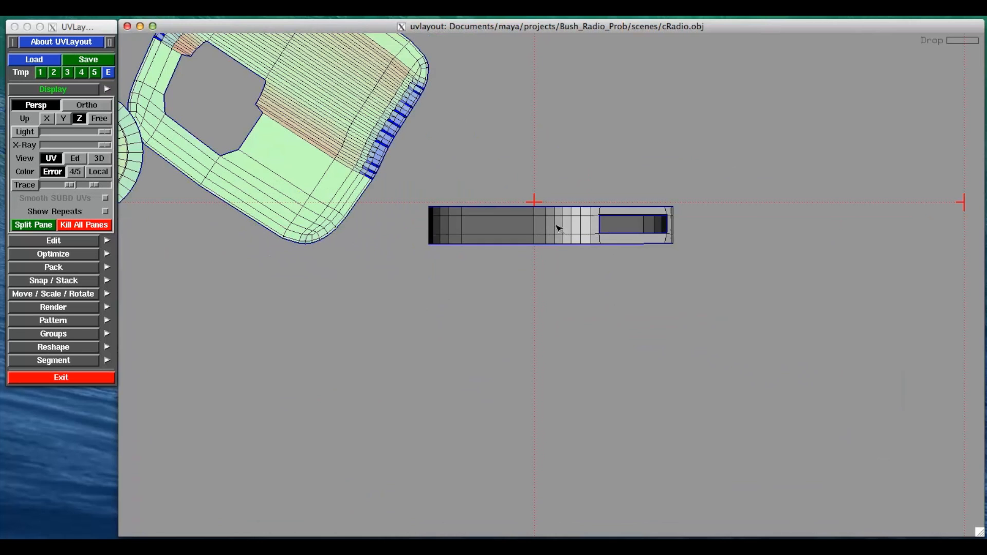
key("f")
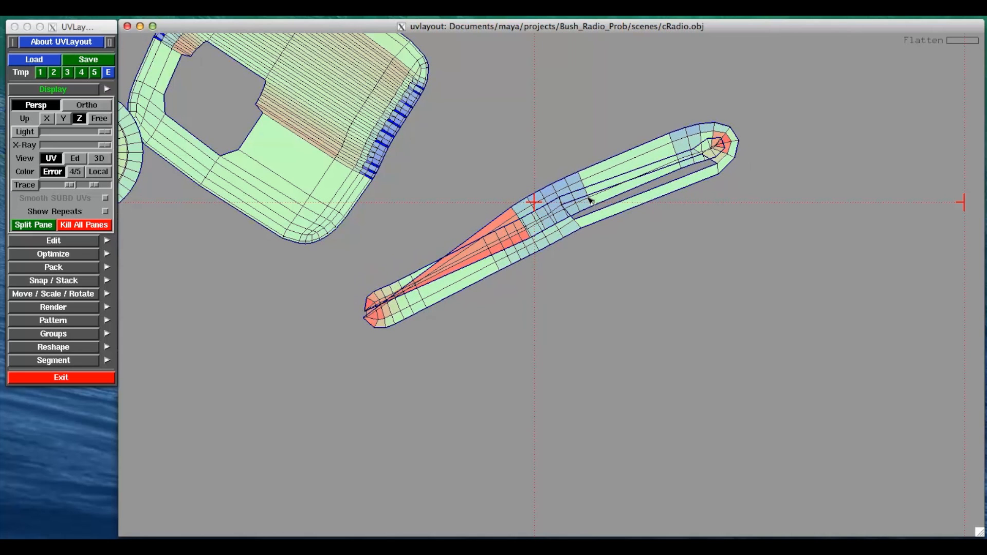
- Examine the grid distortion on the side band and compare it with the front panel in the 3D view
key("3")
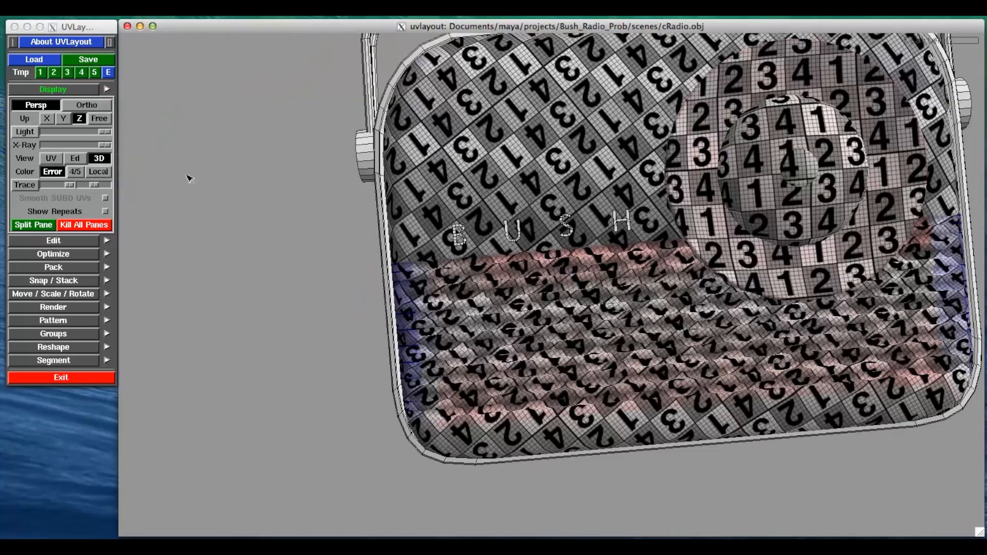
scroll(536, 209, "up", 3)
left_click_drag(535, 206, 405, 164)
left_click_drag(812, 339, 730, 340)
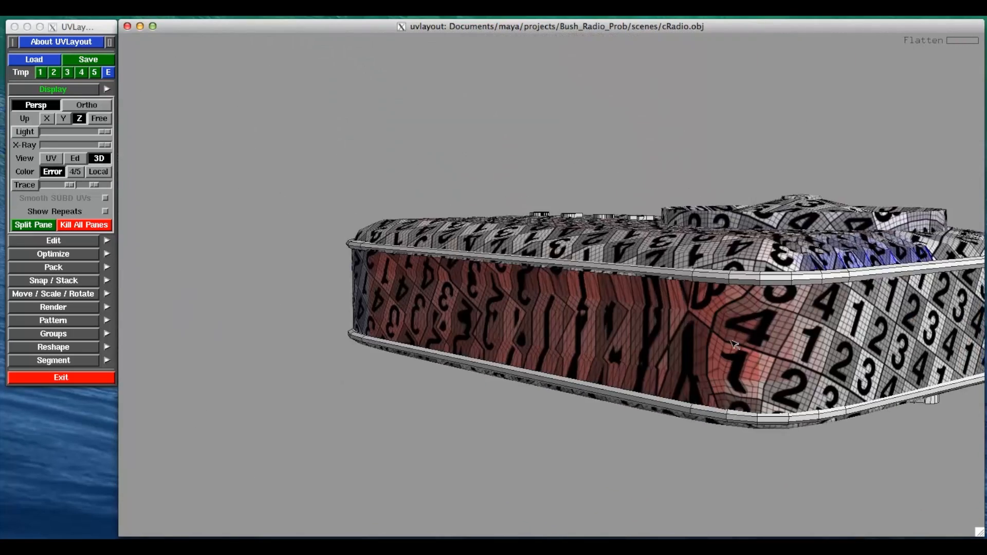
left_click_drag(620, 343, 691, 413)
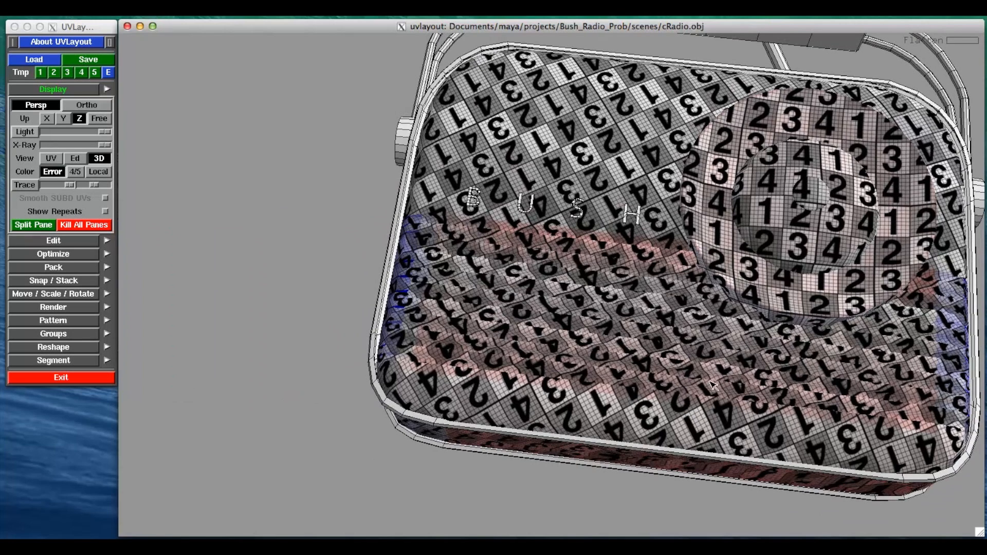
left_click_drag(709, 382, 699, 326)
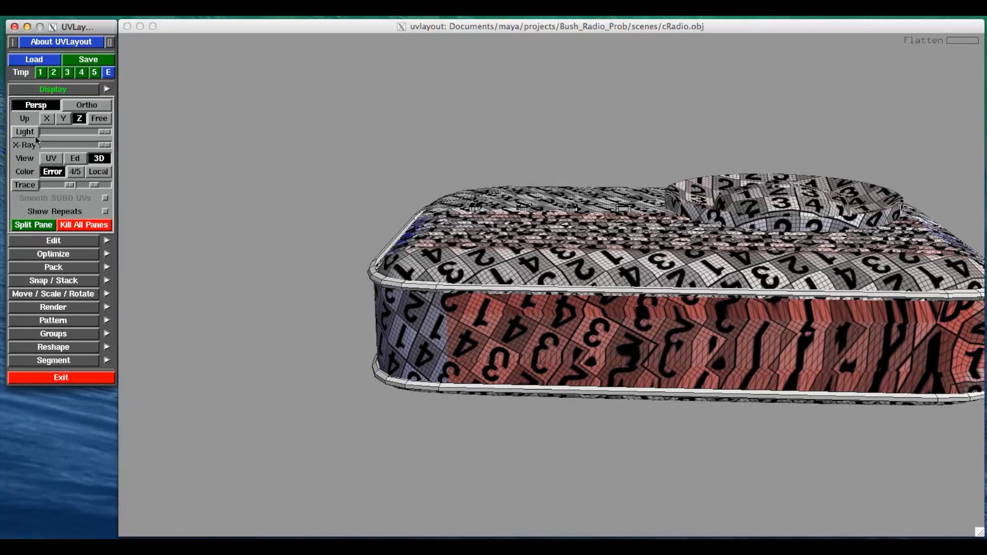
- Undrop the flattened side band to return it to the Ed view
left_click(51, 157)
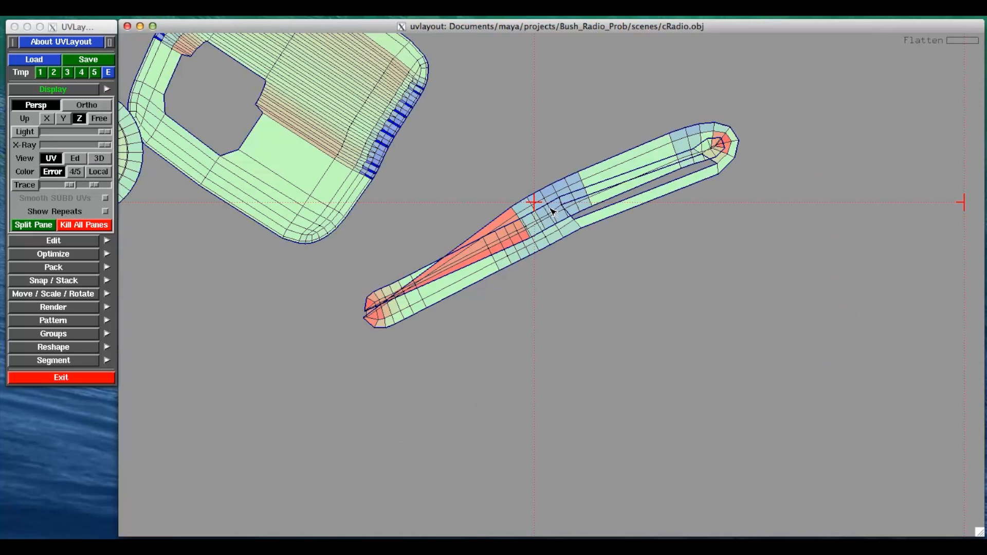
key("d")
left_click(74, 159)
left_click(74, 160)
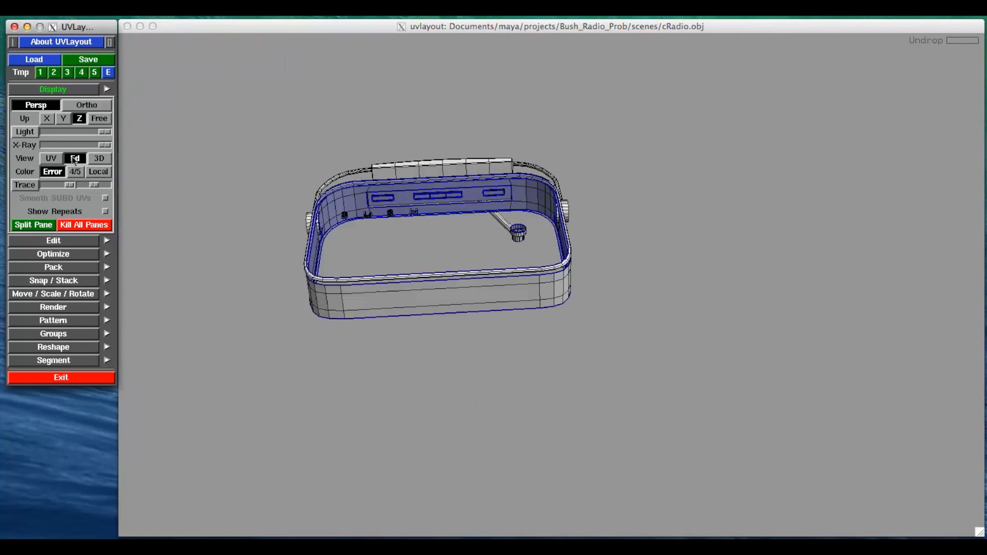
left_click(380, 291)
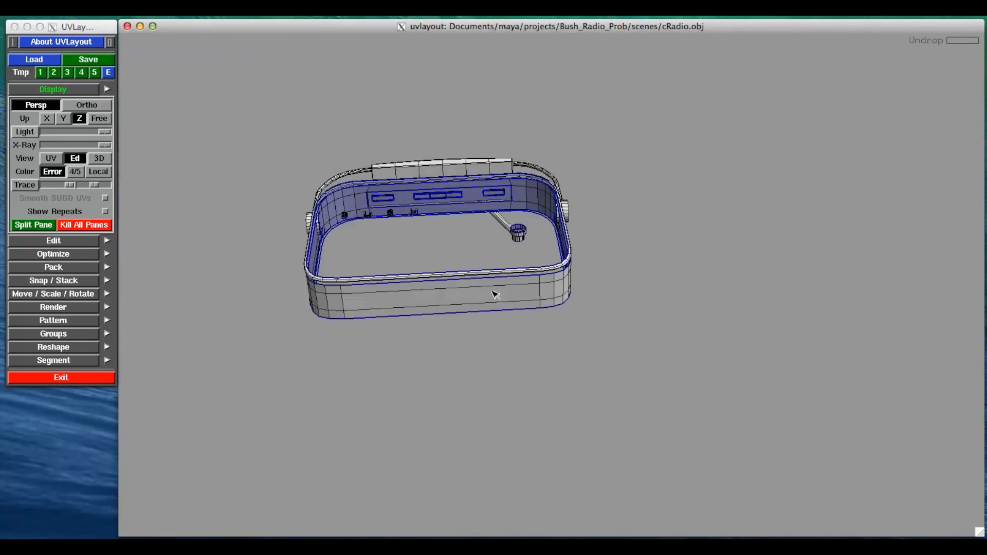
- Cut the side band along the vertical edge line beside a bottom corner of the radio and split it open there
scroll(496, 291, "up", 1)
scroll(488, 292, "up", 2)
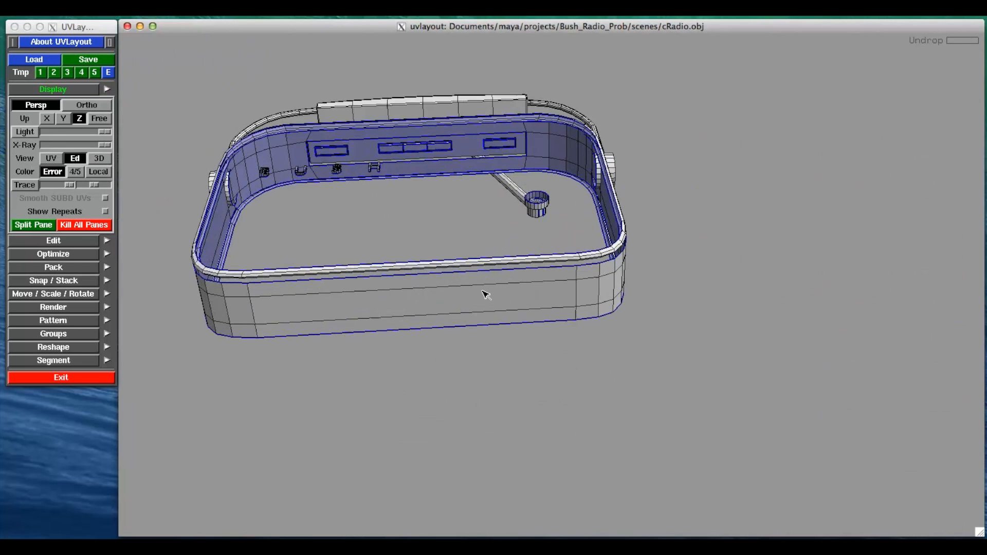
scroll(574, 294, "up", 2)
scroll(574, 294, "up", 3)
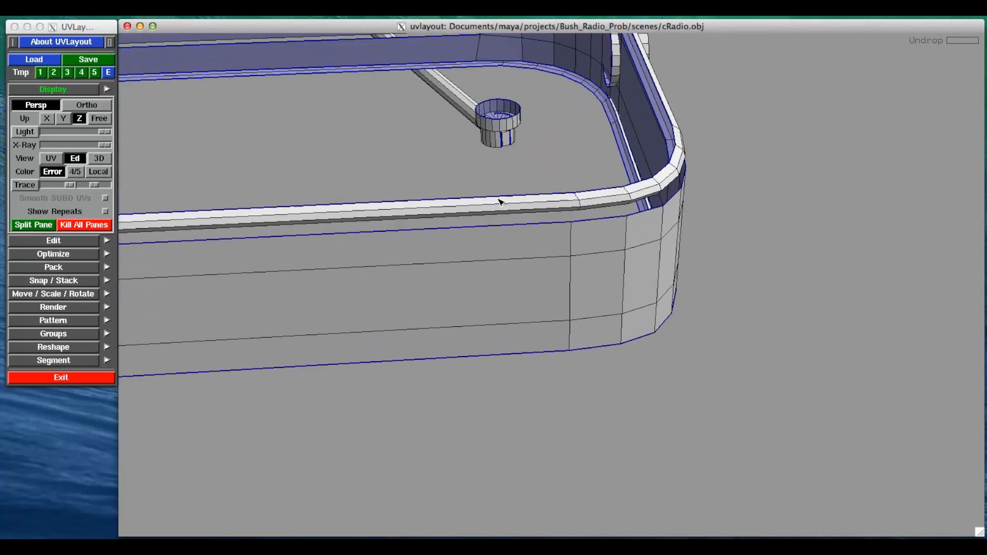
key("c")
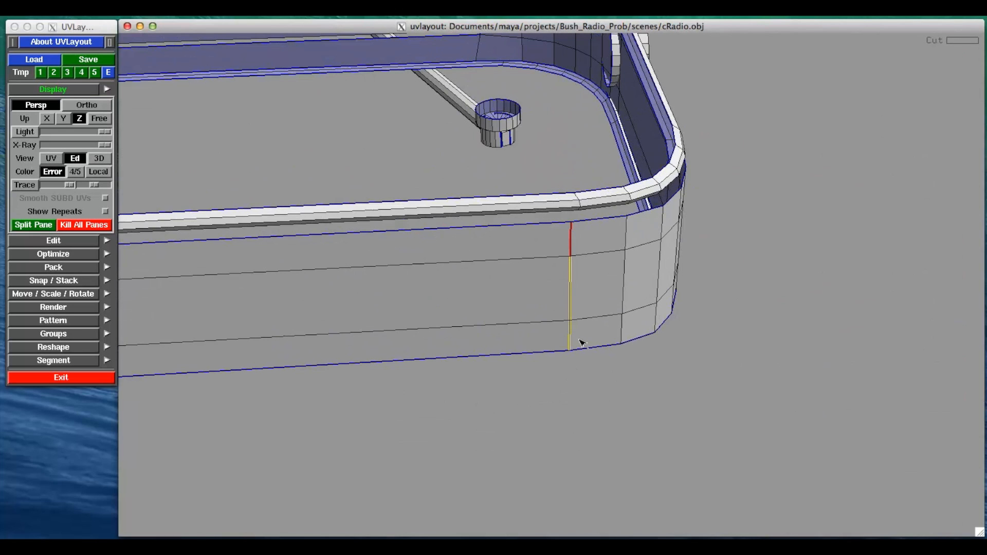
key("w")
key("c")
key("w")
key("c")
key("Return")
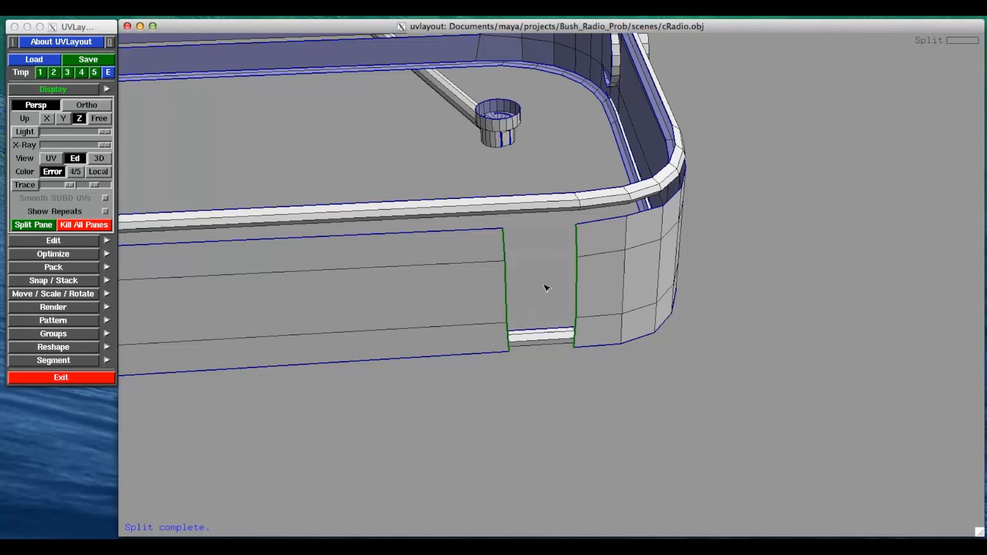
- Cut the side band at the corner beside the top control panel and detach it into separate shells
scroll(526, 306, "down", 5)
left_click_drag(447, 315, 622, 293)
scroll(583, 343, "down", 4)
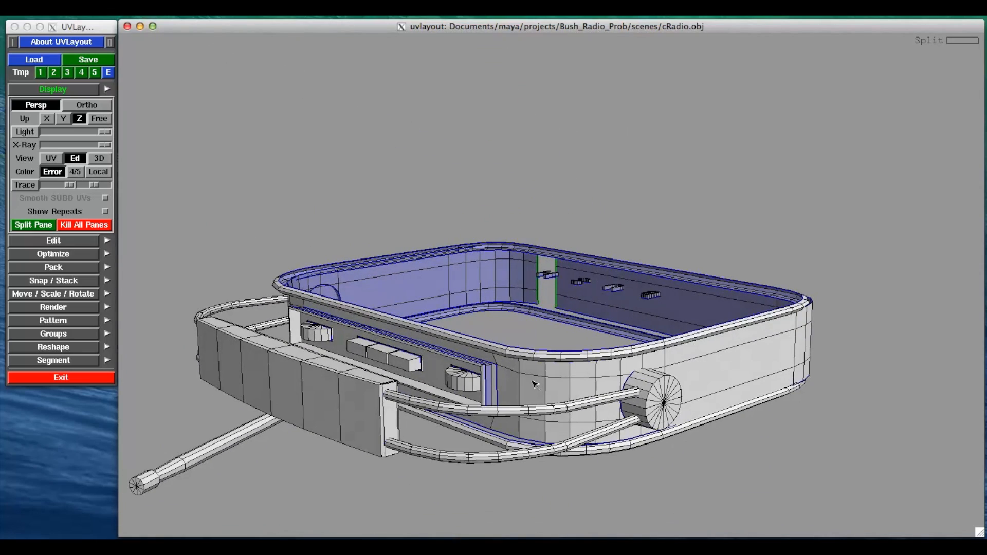
scroll(530, 383, "up", 4)
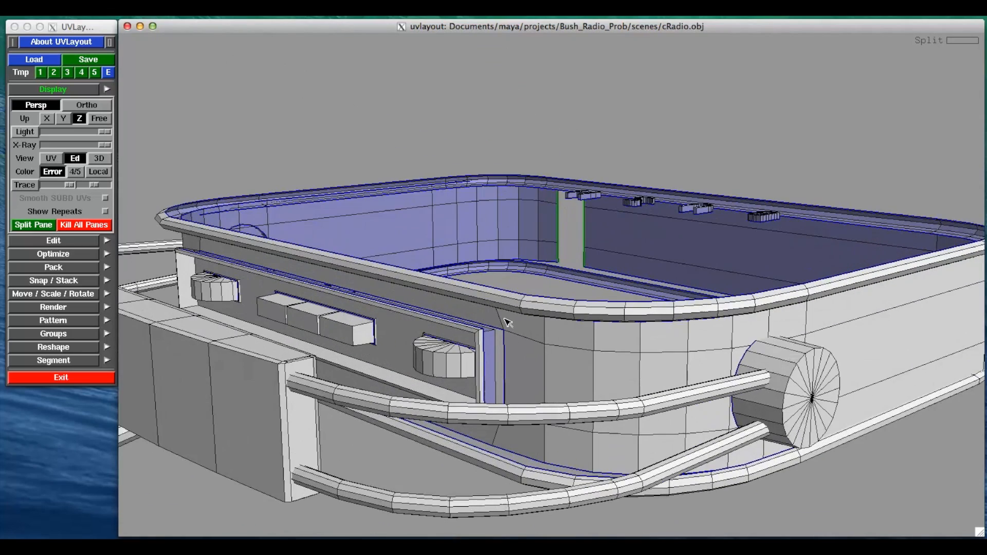
key("c")
key("c")
key("Return")
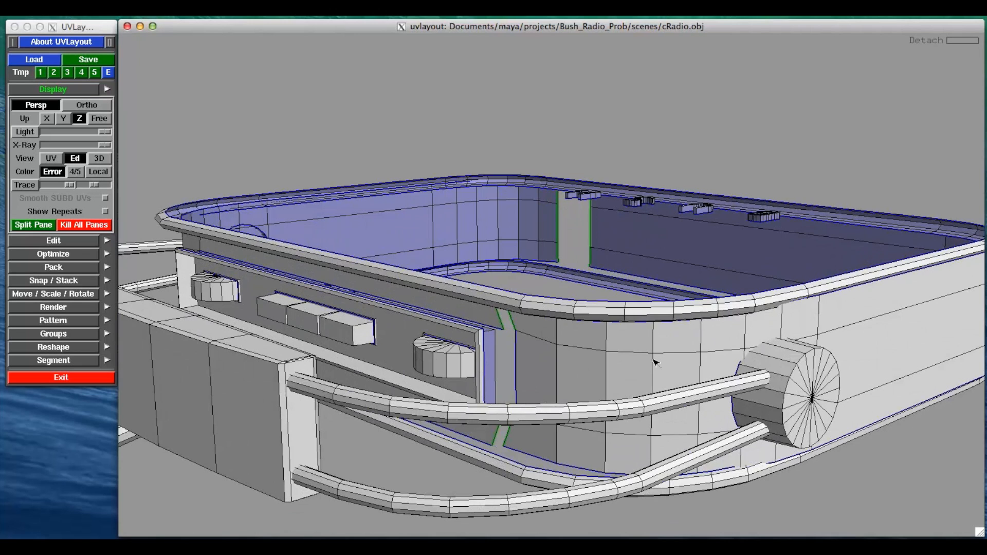
- Drop both pieces of the side band into the UV view and flatten each one
key("d")
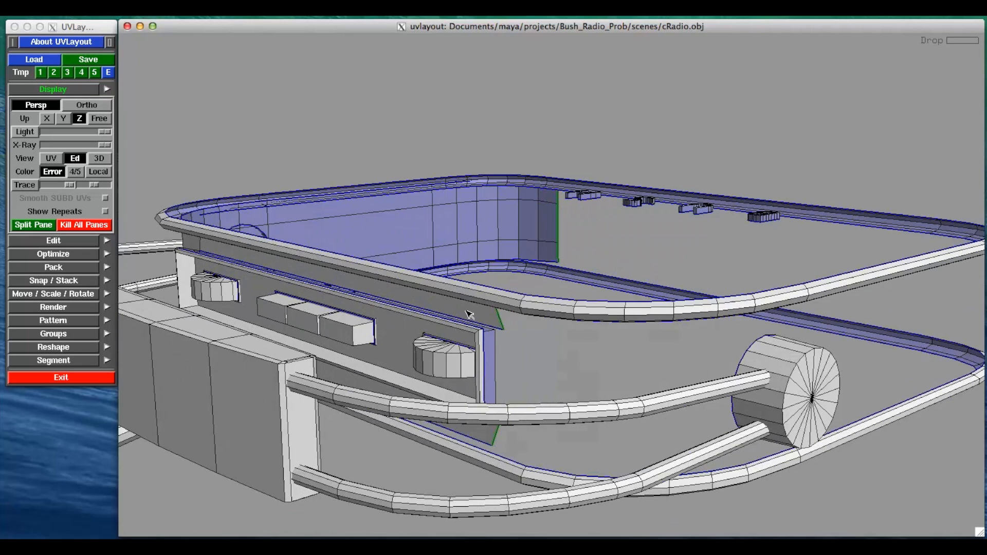
left_click(51, 158)
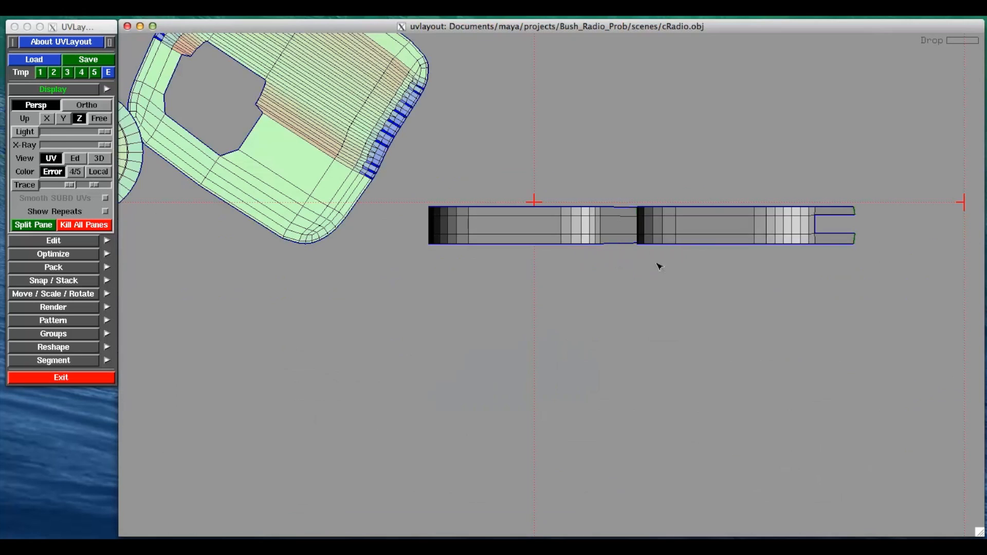
key("f")
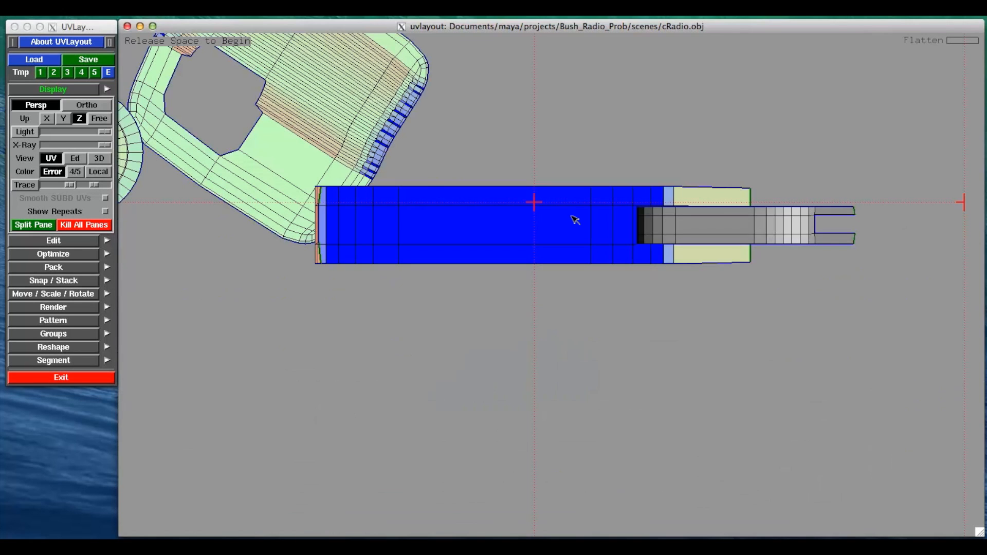
key("space")
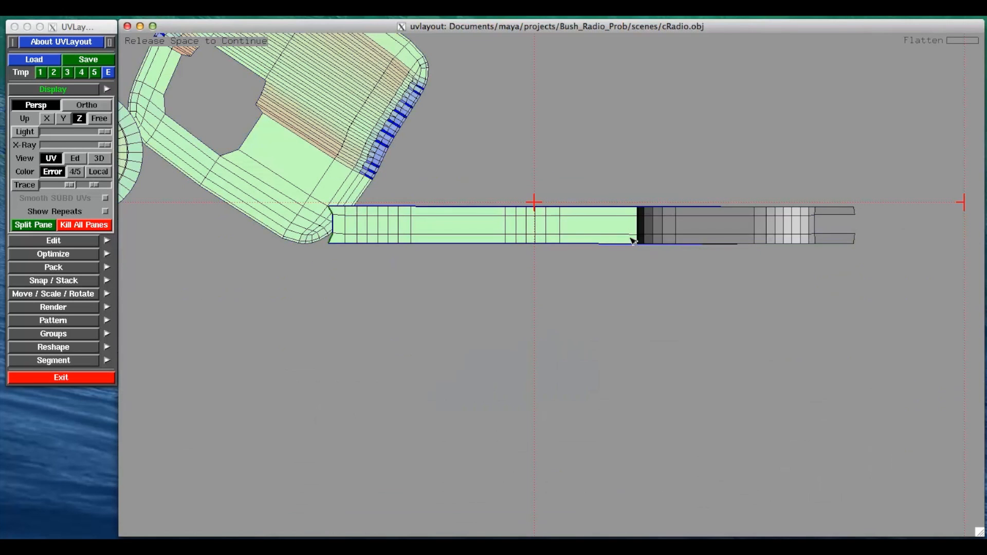
key("f")
key("space")
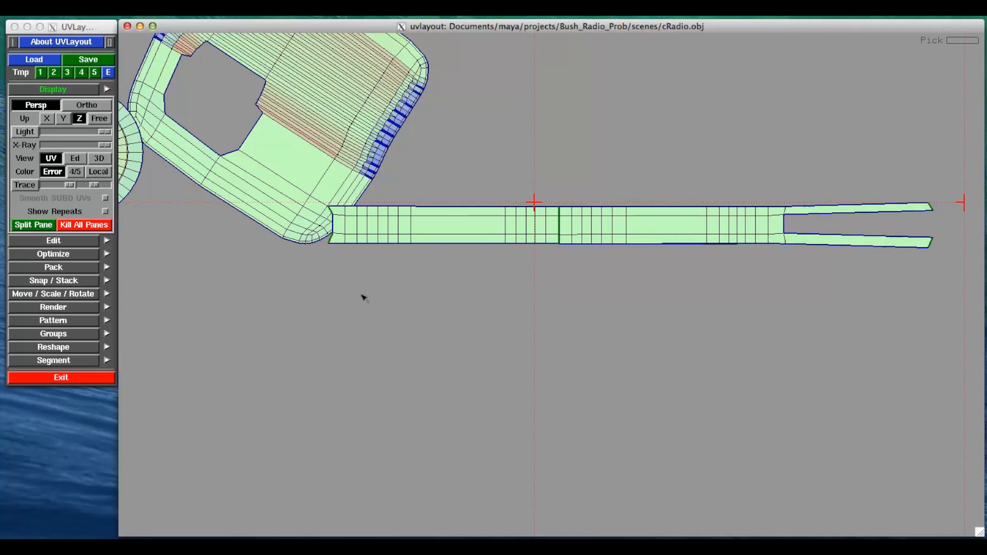
- Inspect the numbered grid along the split side band in the 3D view
left_click(99, 158)
right_click_drag(562, 291, 505, 308)
left_click_drag(561, 291, 637, 383)
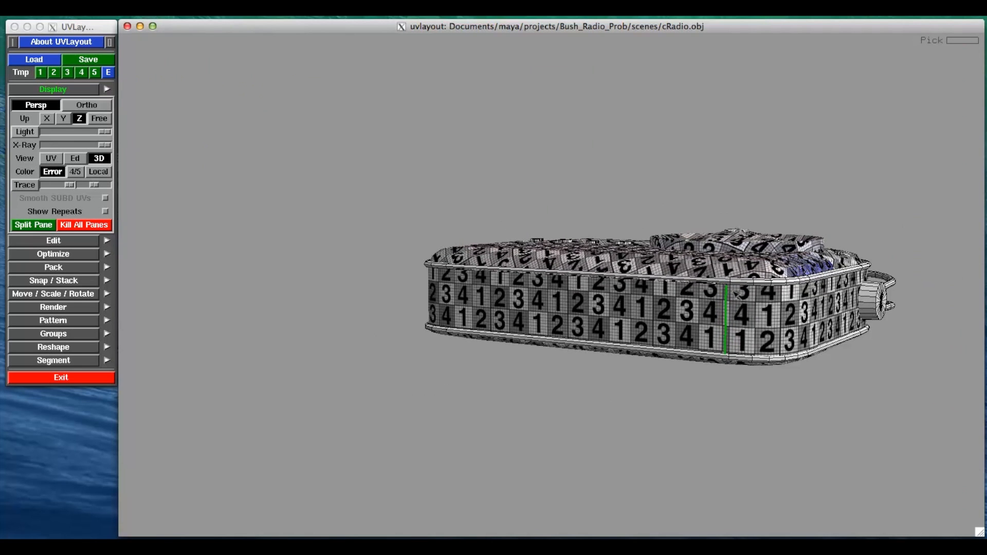
- Cut the upper trim ring at the edge loop beside the corner next to the control panel and split it open there
left_click_drag(814, 332, 595, 348)
left_click(75, 159)
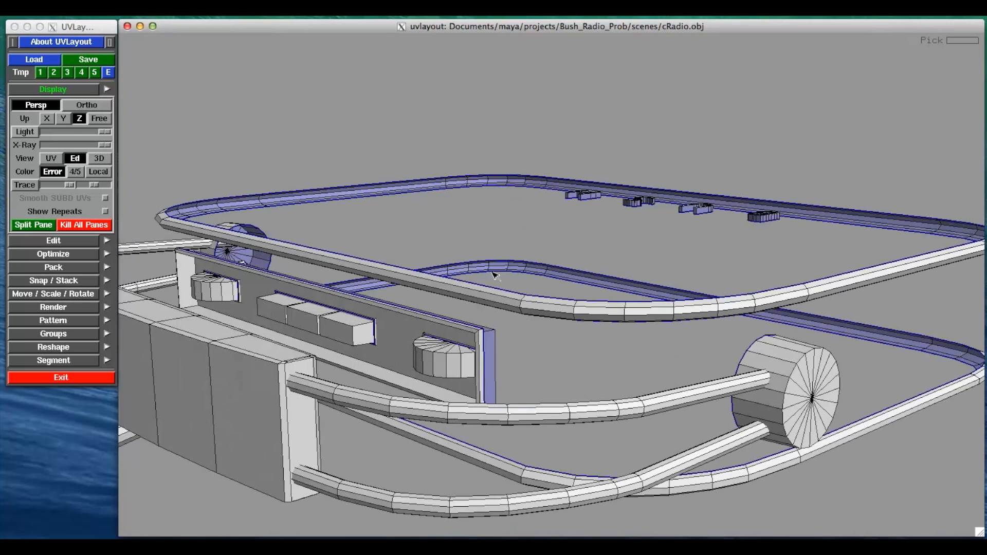
scroll(591, 293, "up", 3)
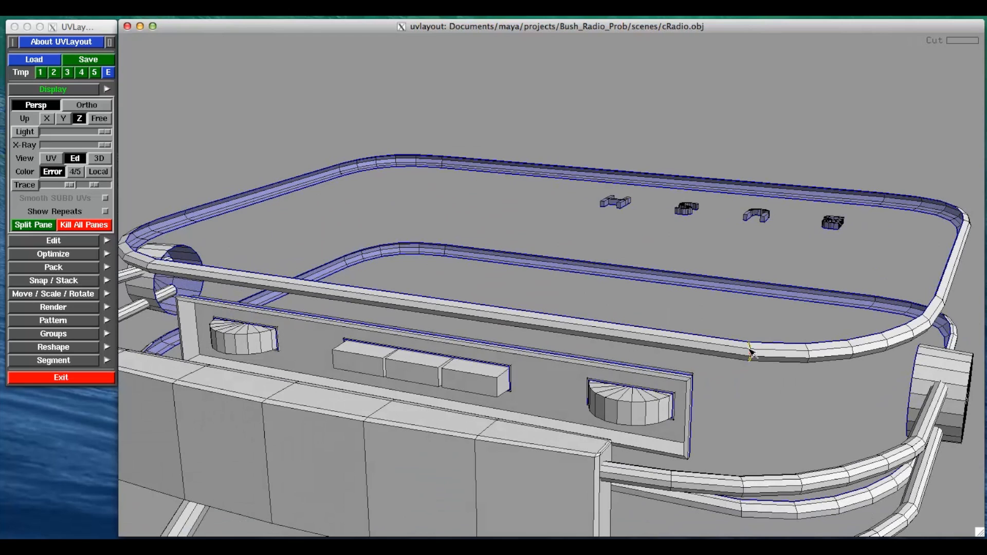
key("Return")
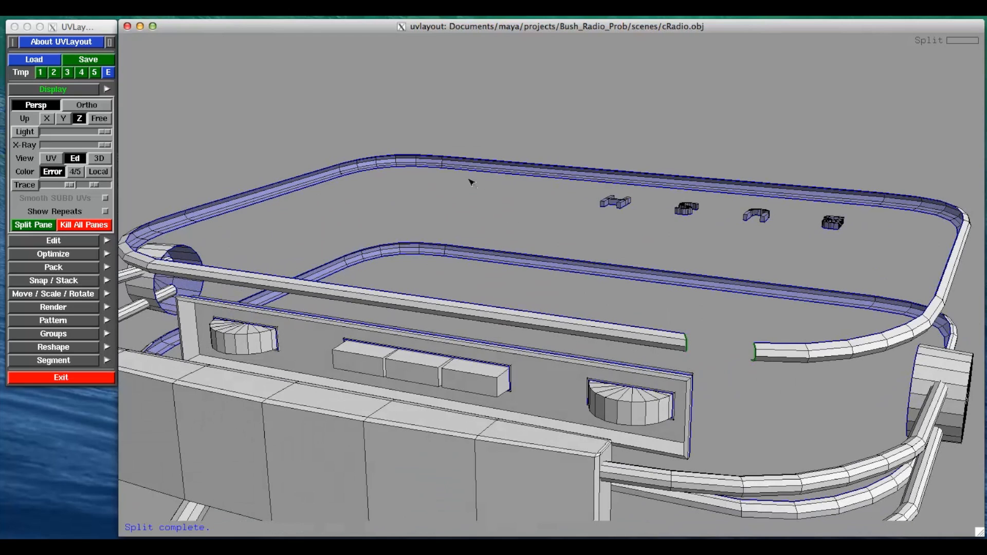
- Cut the upper trim ring beside the diagonally opposite corner and detach it into two separate shells
key("c")
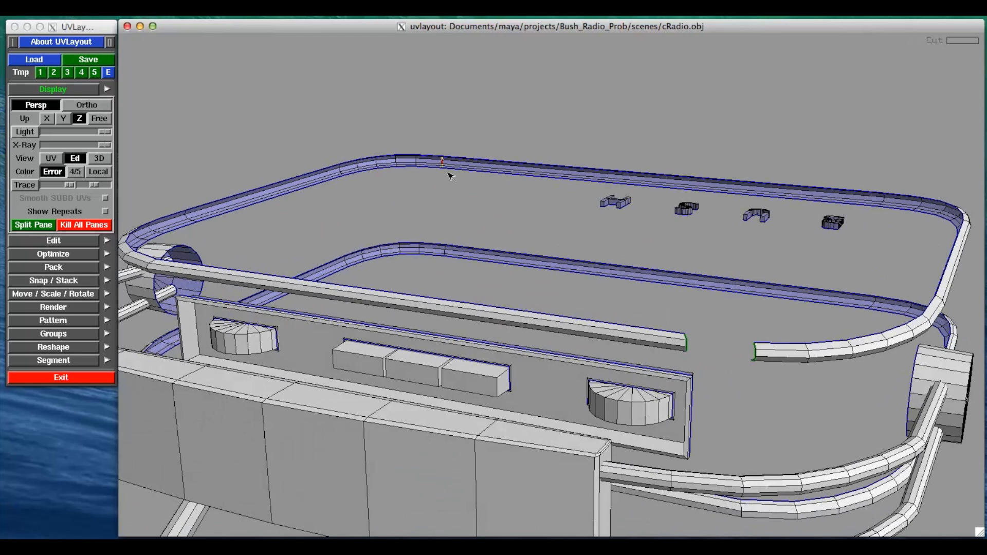
scroll(442, 165, "up", 6)
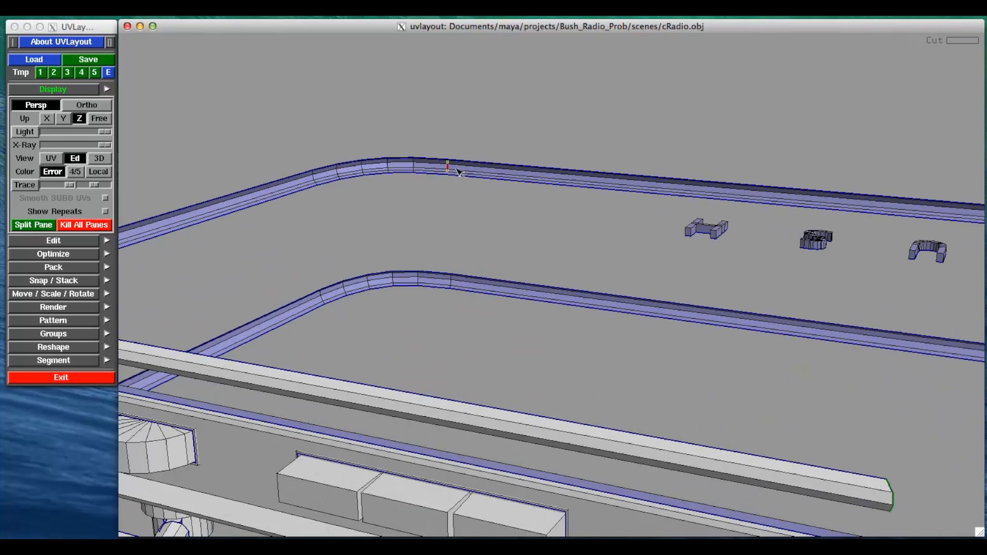
key("Return")
right_click_drag(474, 200, 685, 379)
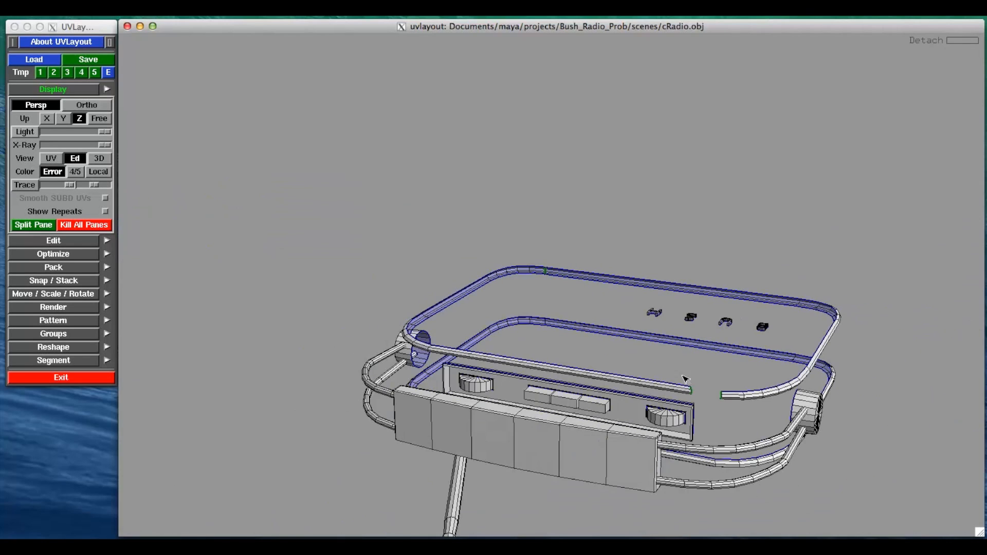
- Drop both pieces of the upper trim ring into the UV view
key("d")
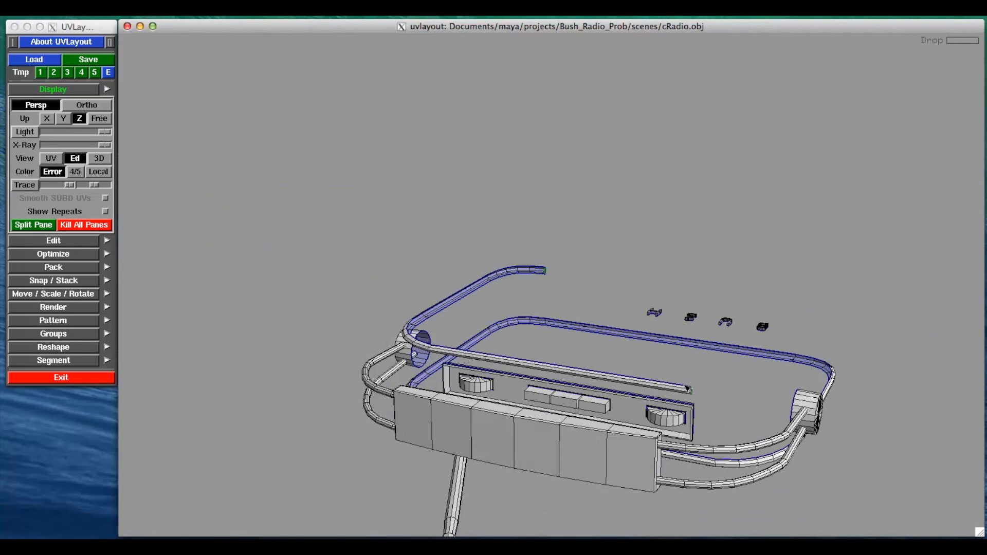
key("d")
scroll(712, 388, "up", 5)
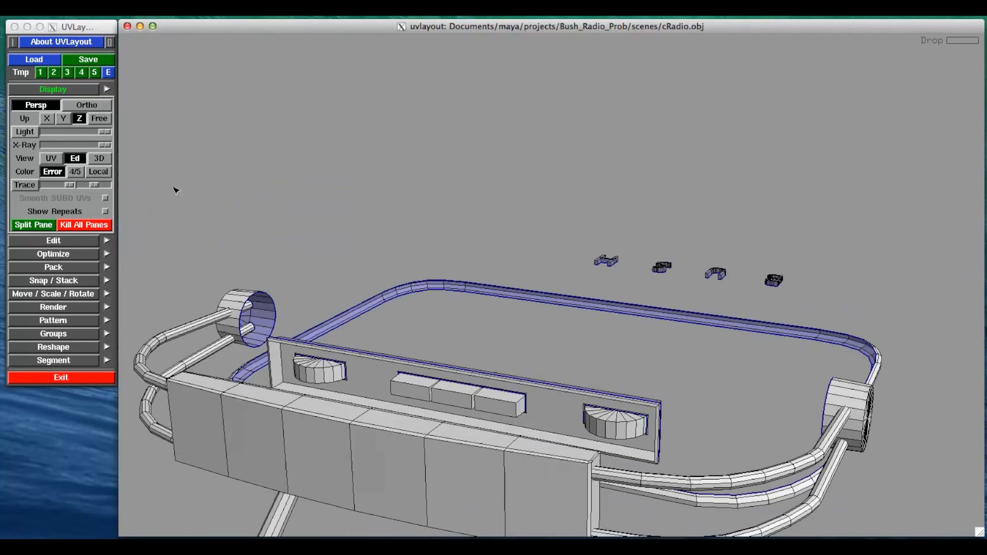
- Flatten both dropped pieces of the upper trim ring in the UV view
left_click(73, 163)
left_click(50, 159)
scroll(922, 254, "down", 4)
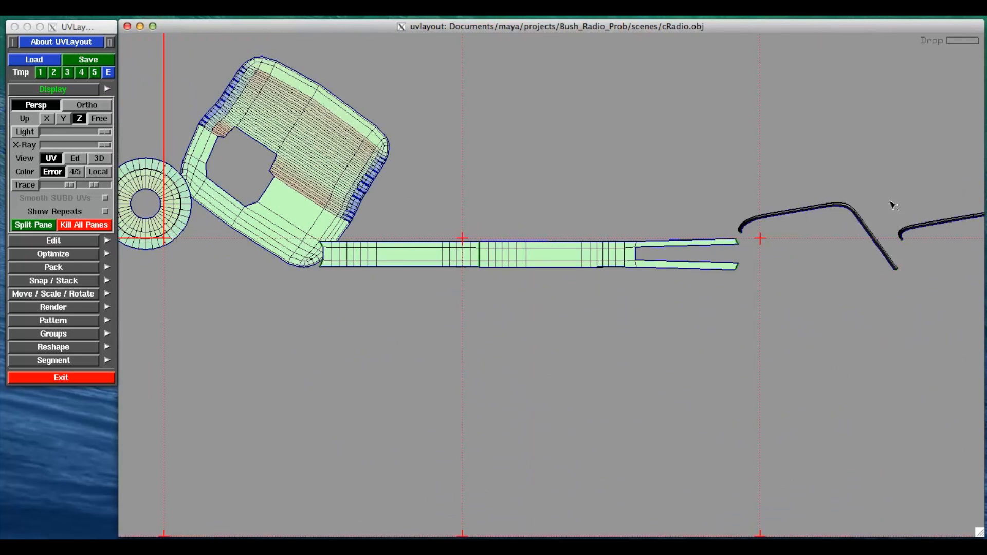
scroll(894, 206, "up", 5)
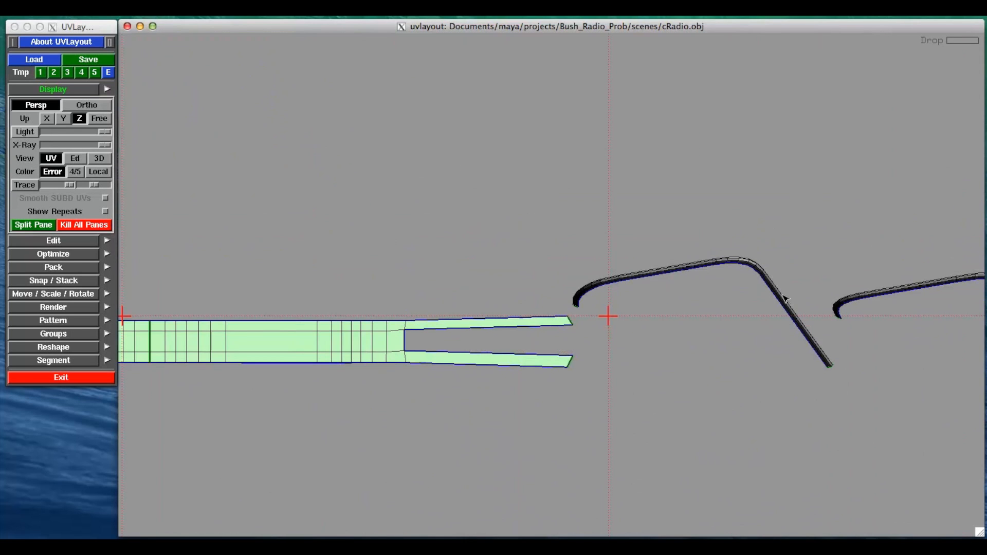
key("f")
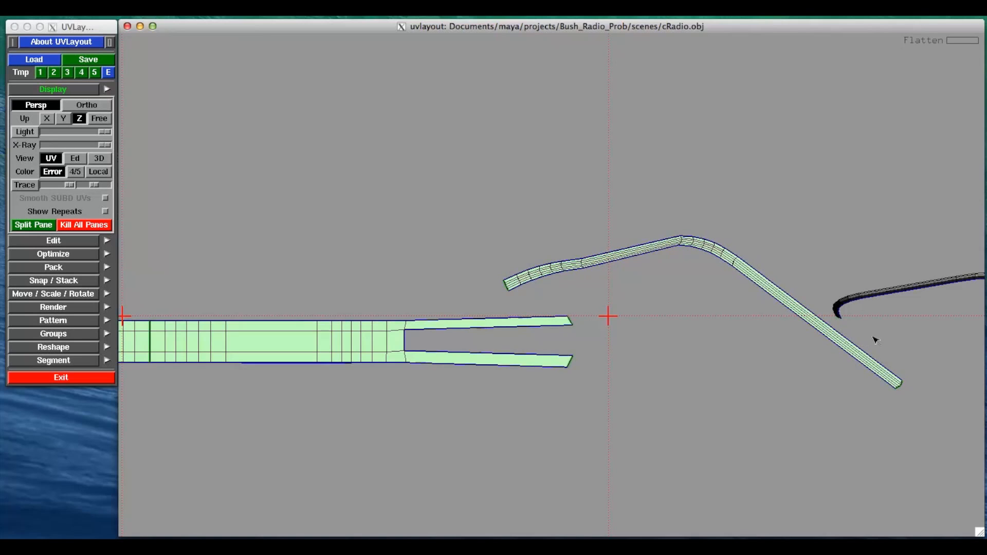
right_click_drag(893, 334, 894, 332)
middle_click_drag(895, 332, 730, 267)
right_click_drag(729, 267, 636, 280)
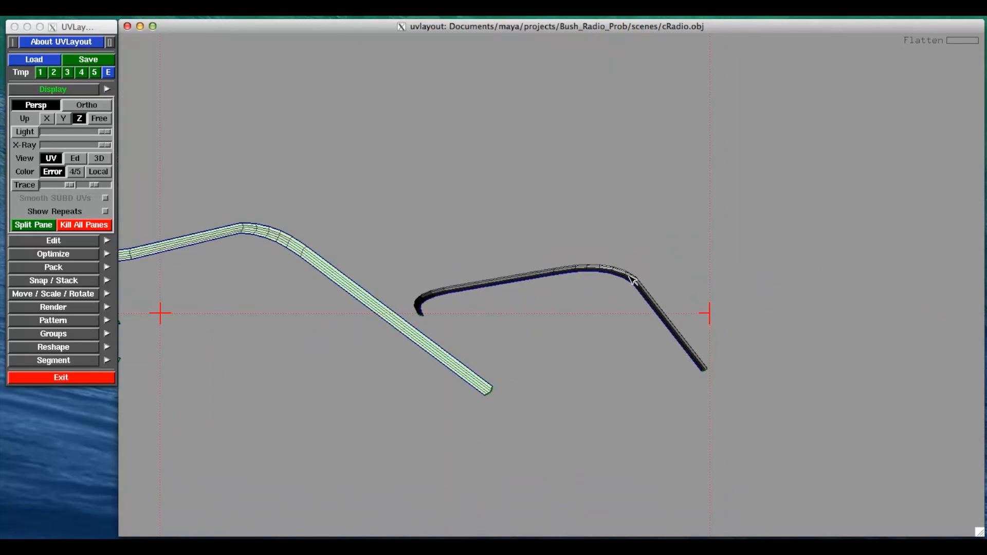
key("f")
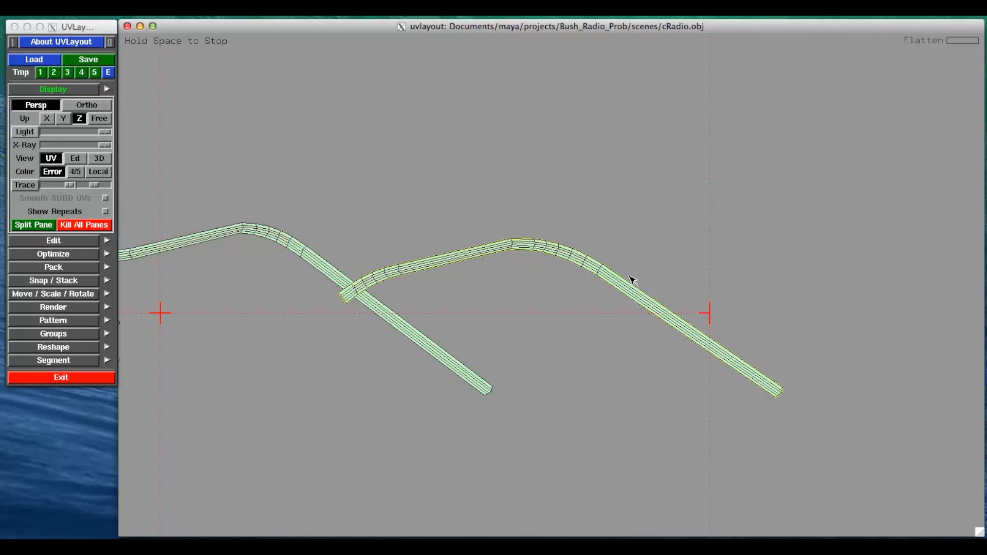
key("space")
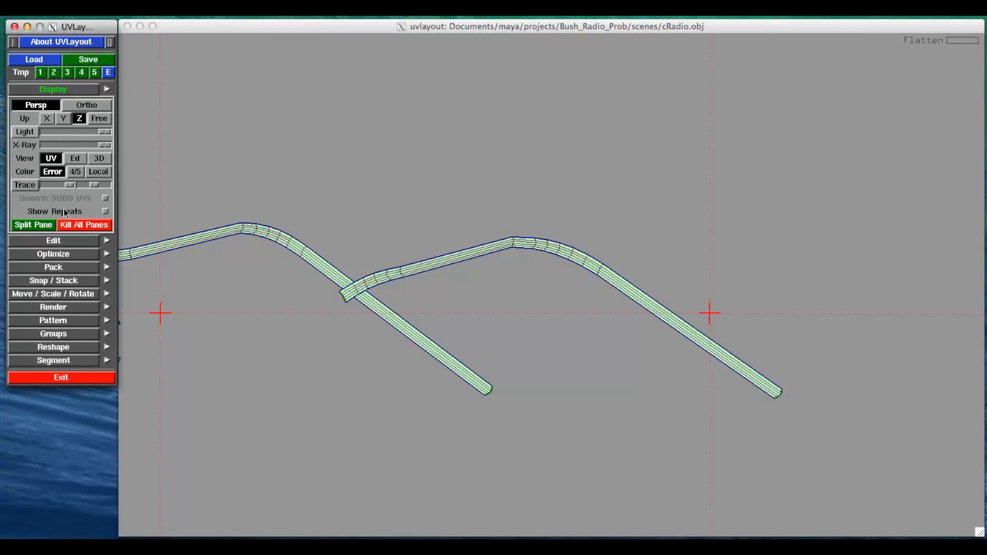
- Cut the lower trim ring at the edge loop beside a corner away from the control panel and split it open
left_click(74, 158)
left_click_drag(733, 380, 544, 384)
scroll(665, 314, "up", 3)
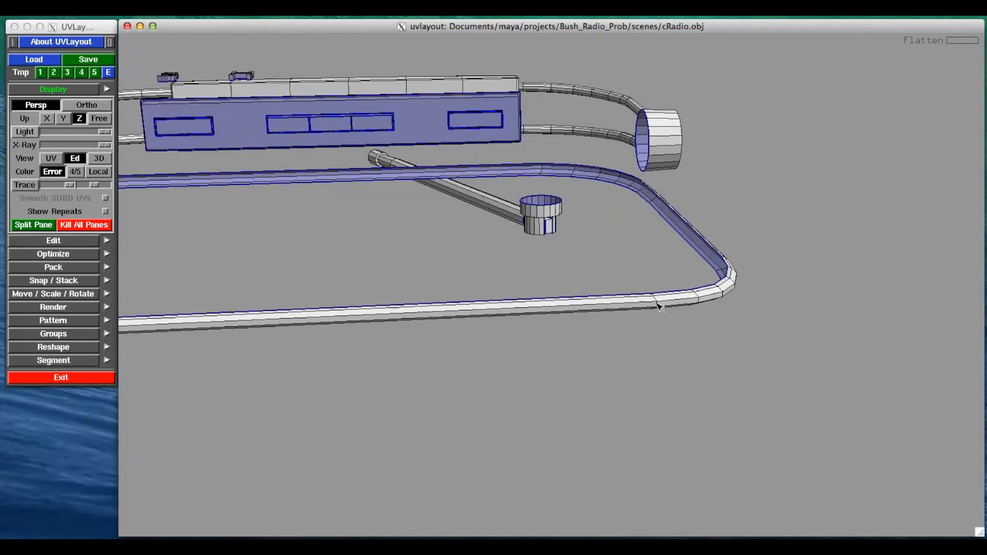
key("c")
key("Return")
- Cut the lower trim ring beside the diagonally opposite corner near the control panel and detach it into two shells
left_click_drag(228, 235, 238, 248)
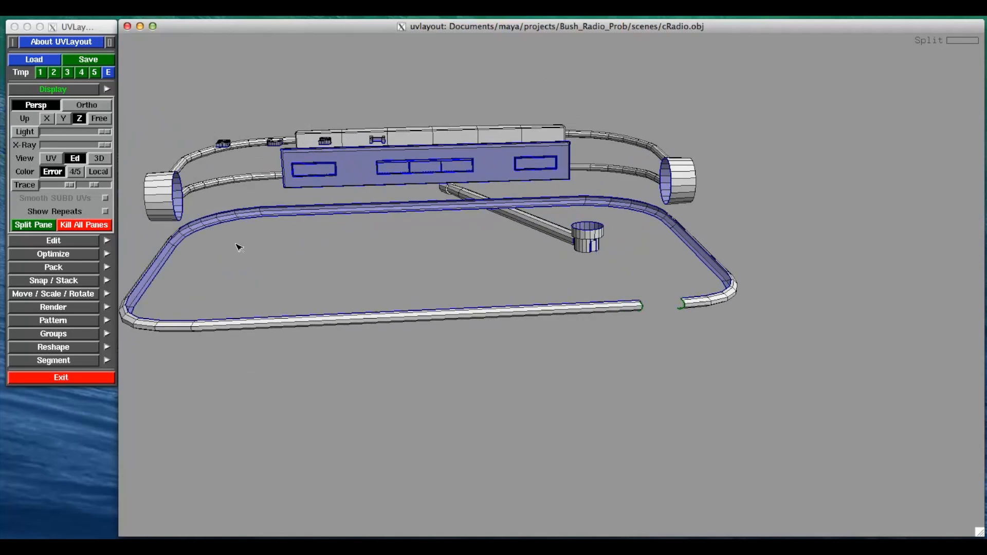
right_click_drag(256, 215, 291, 221)
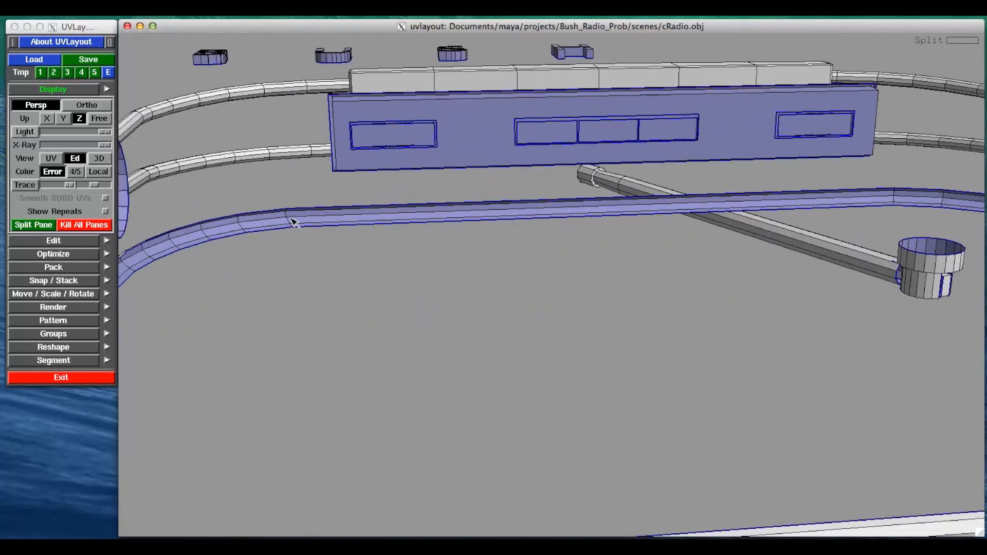
key("c")
key("d")
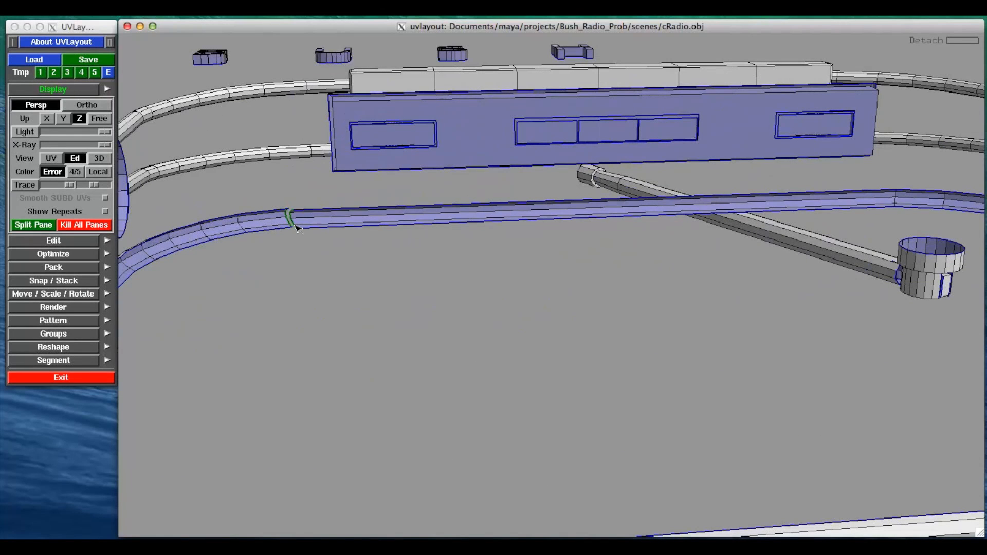
- Drop both pieces of the lower trim ring into the UV view and flatten each one
key("d")
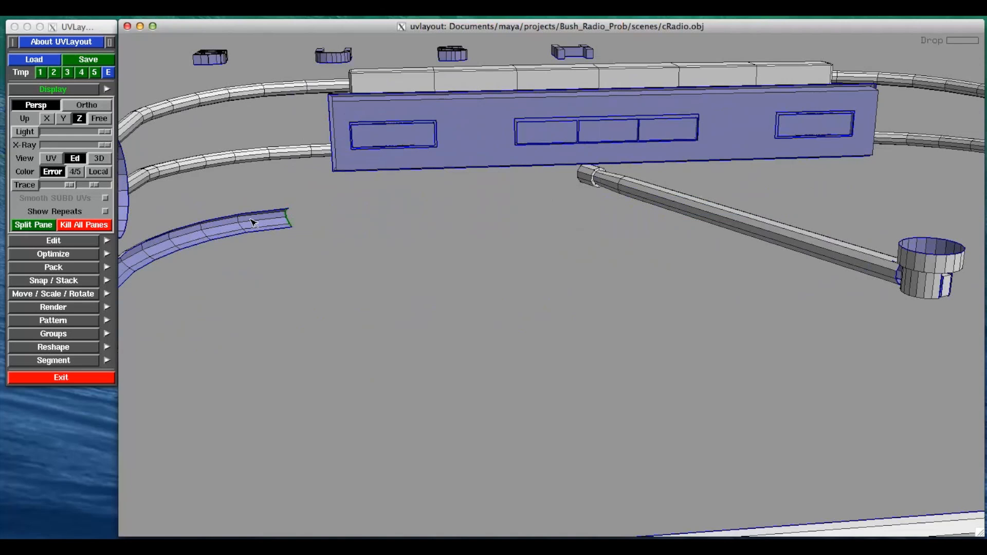
key("d")
left_click(51, 158)
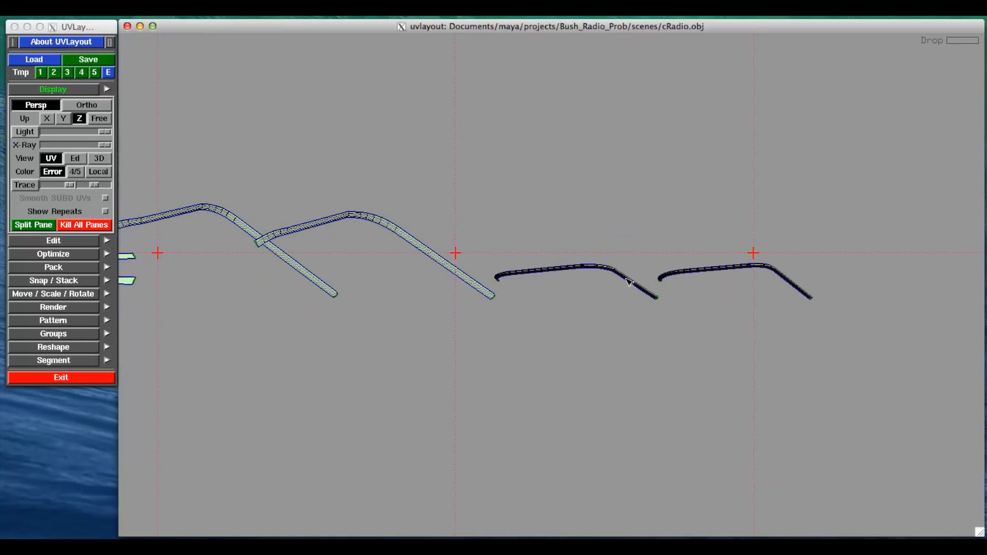
key("f")
key("space")
key("f")
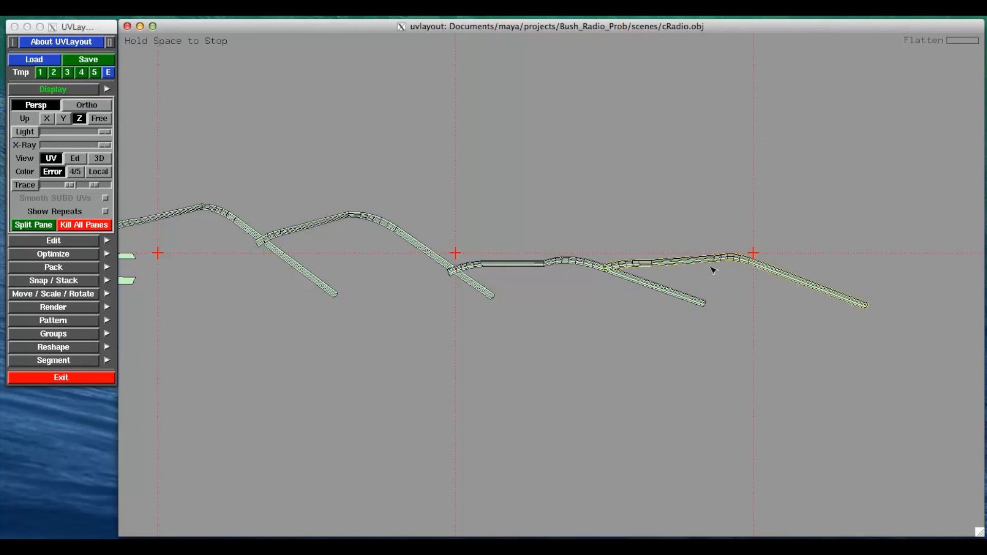
key("space")
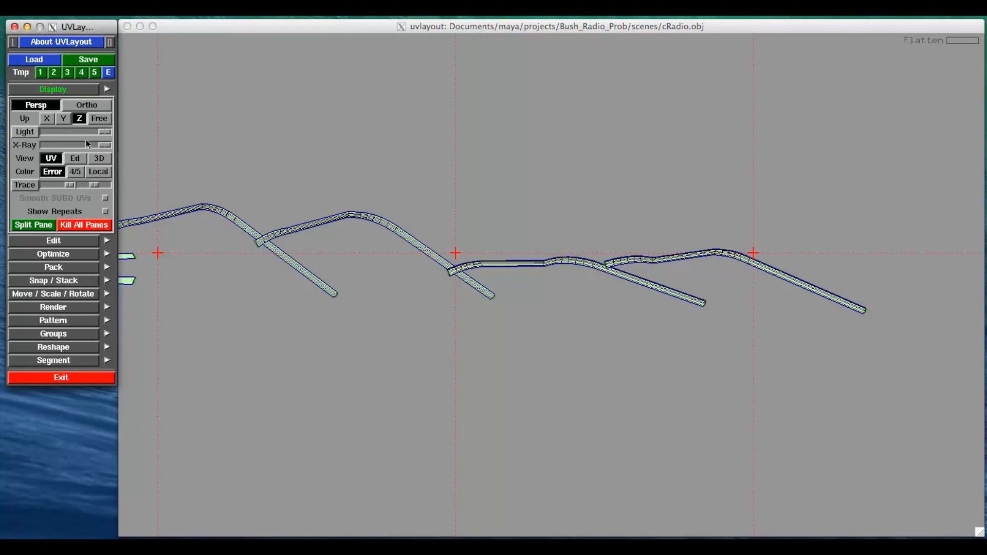
- Try to drop the uncut round handle cap on one side into the UV view and flatten it
left_click(75, 158)
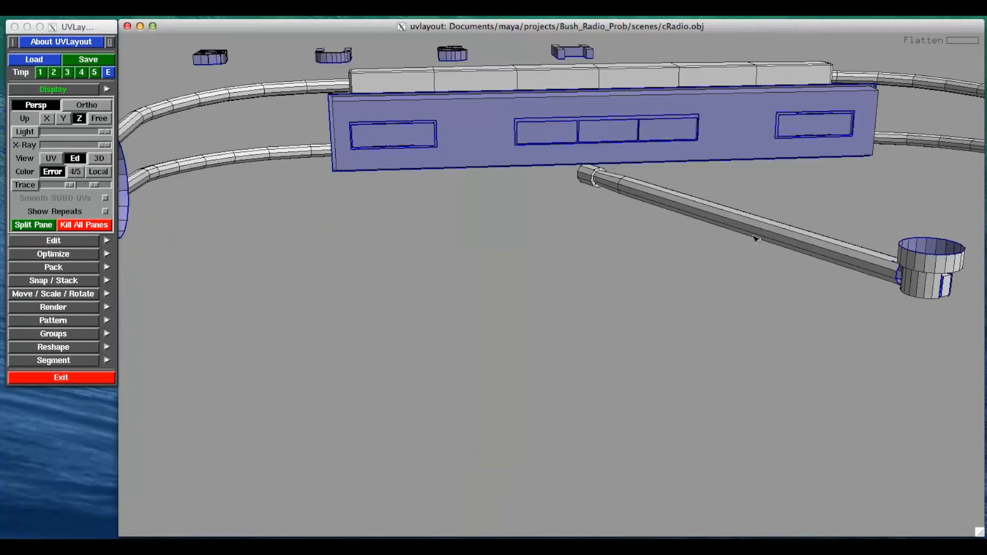
right_click_drag(755, 233, 756, 247)
left_click_drag(924, 313, 956, 308)
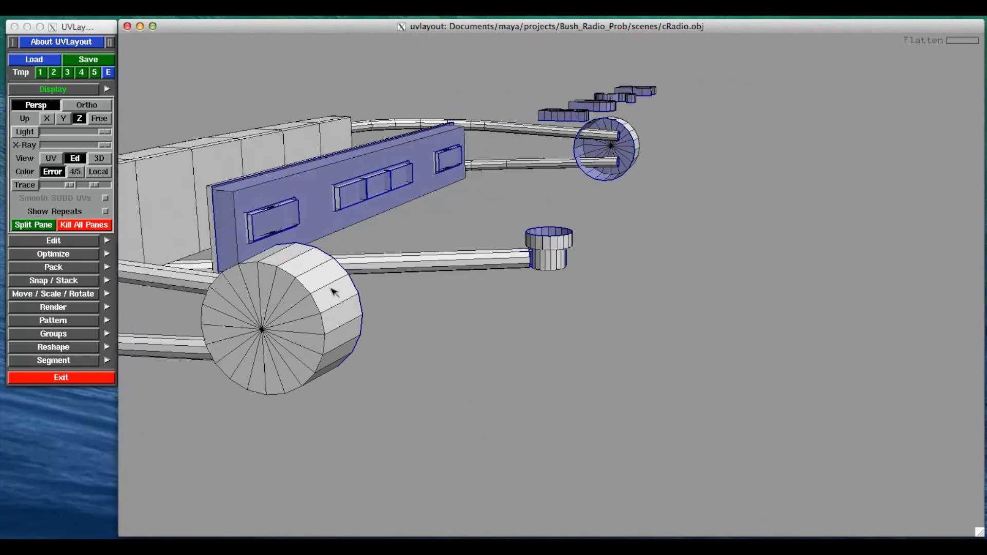
key("d")
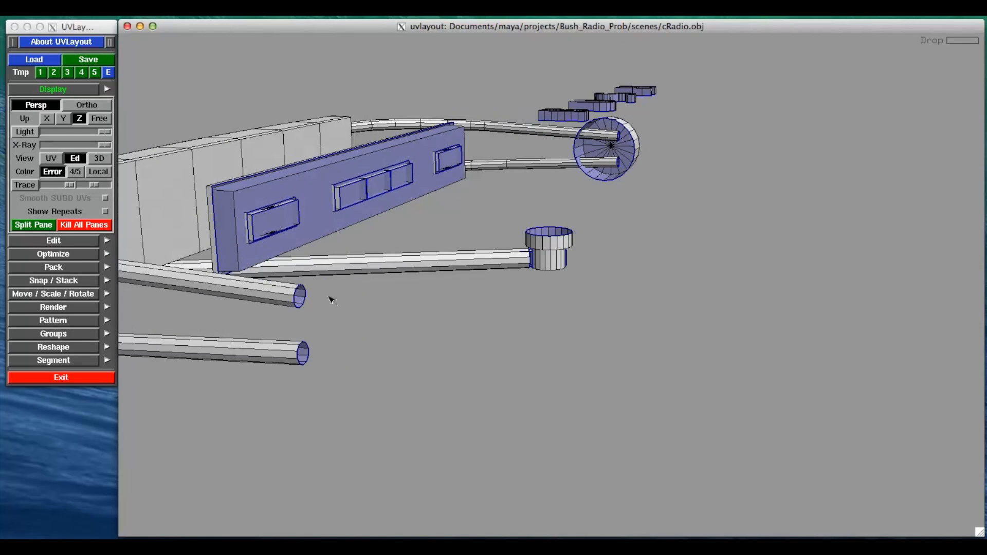
left_click(51, 158)
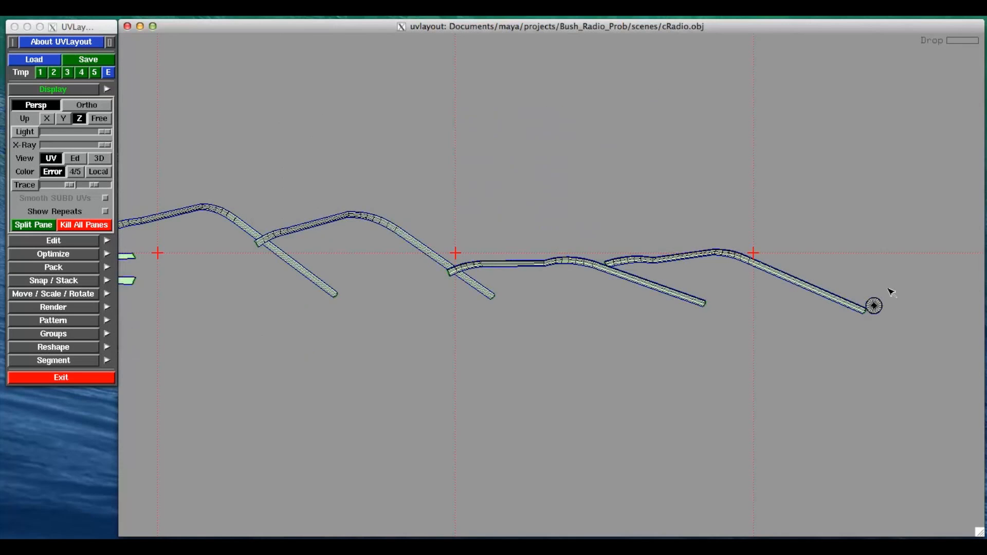
right_click_drag(874, 311, 754, 266)
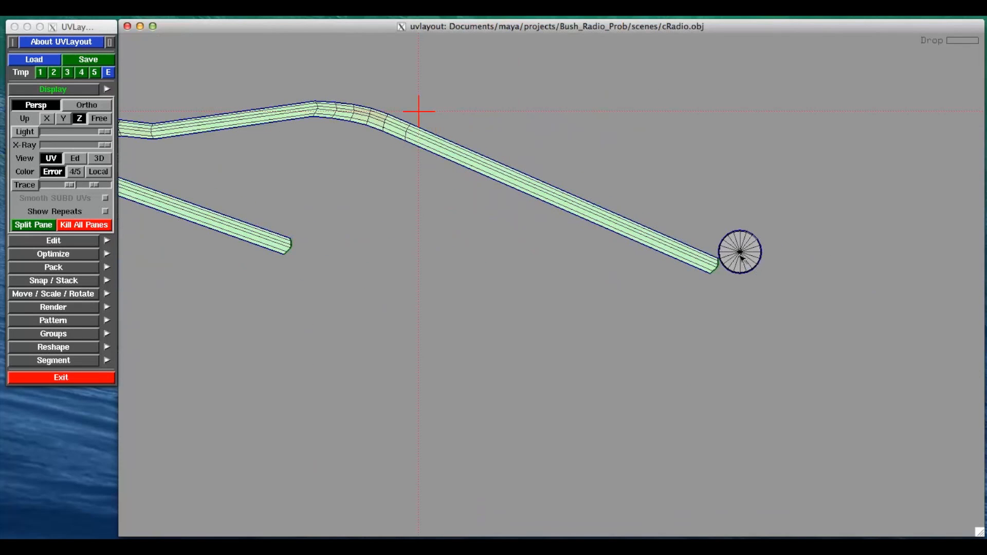
key("f")
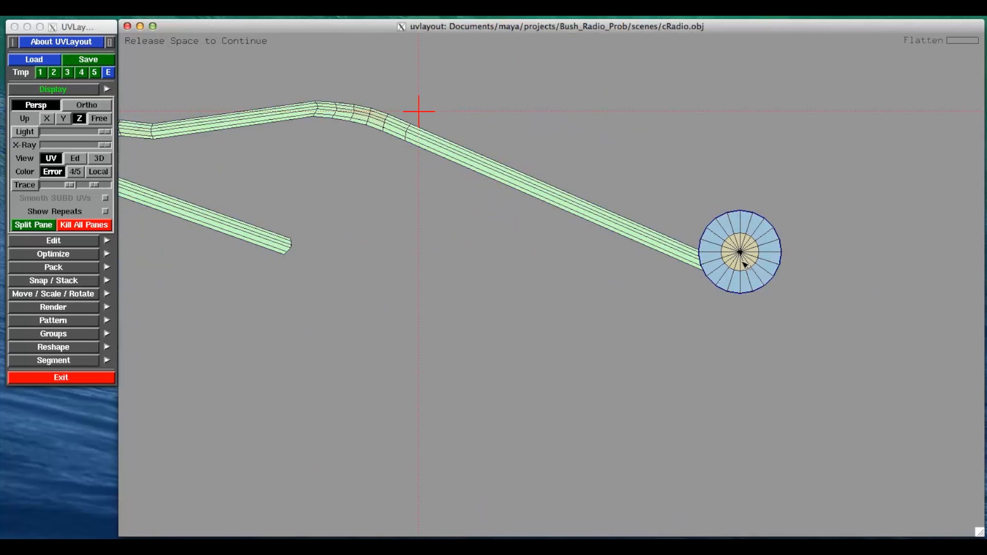
- Examine the numbered grid on the flattened round handle cap from several sides in the 3D view
left_click(74, 160)
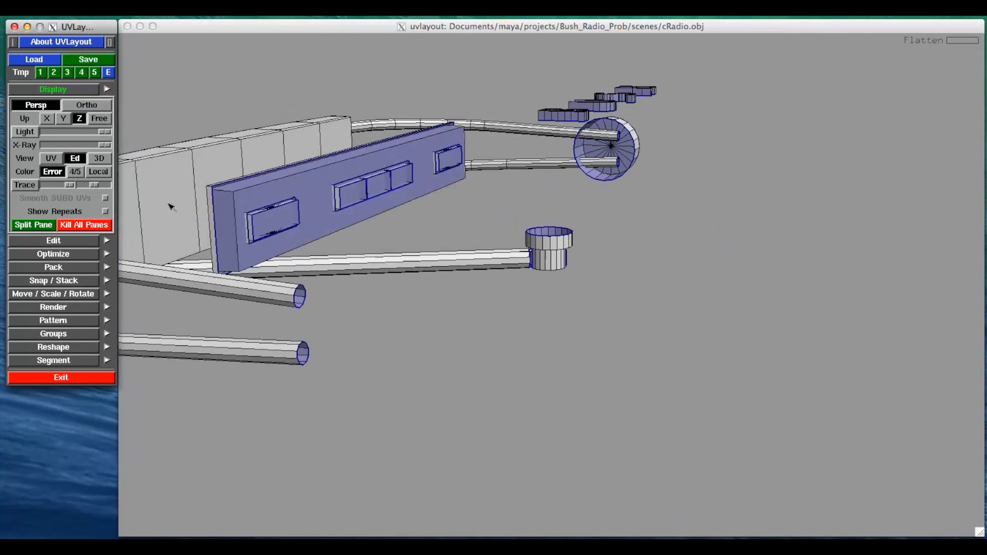
left_click(100, 158)
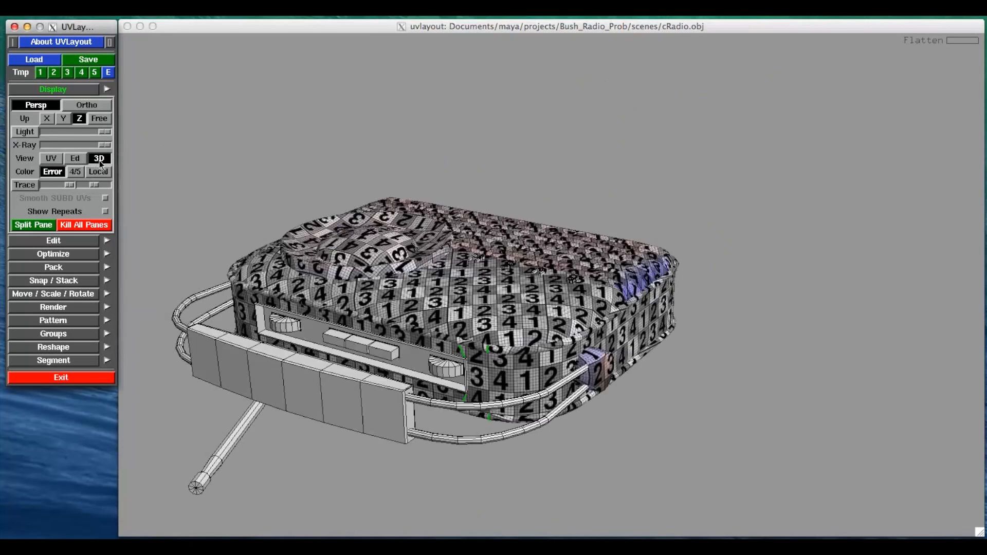
right_click_drag(429, 273, 584, 335)
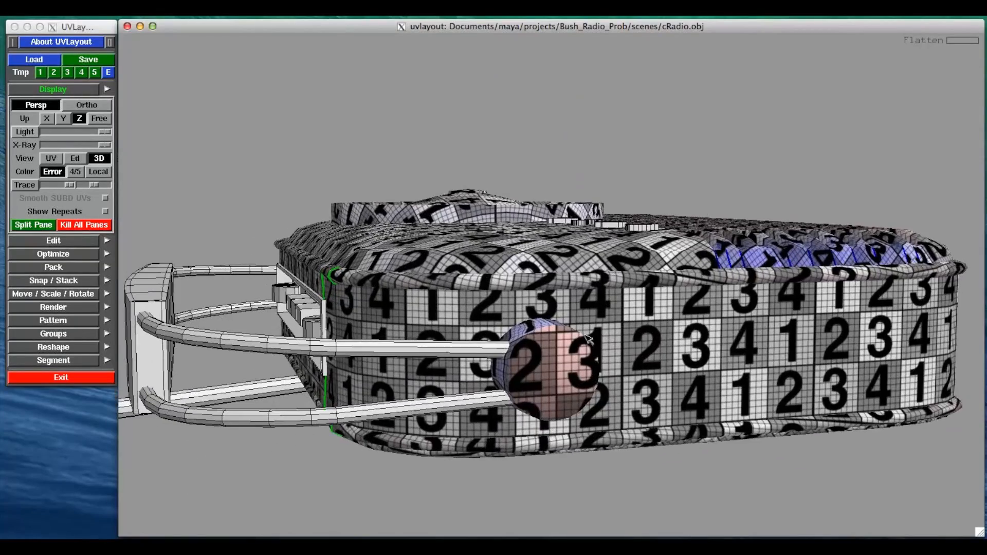
left_click_drag(576, 335, 625, 363)
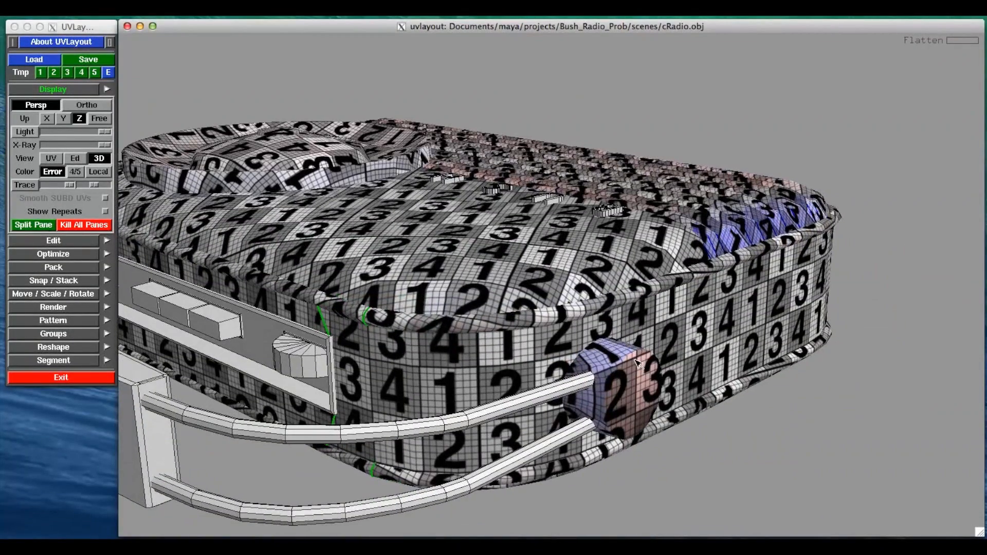
left_click_drag(625, 401, 492, 308)
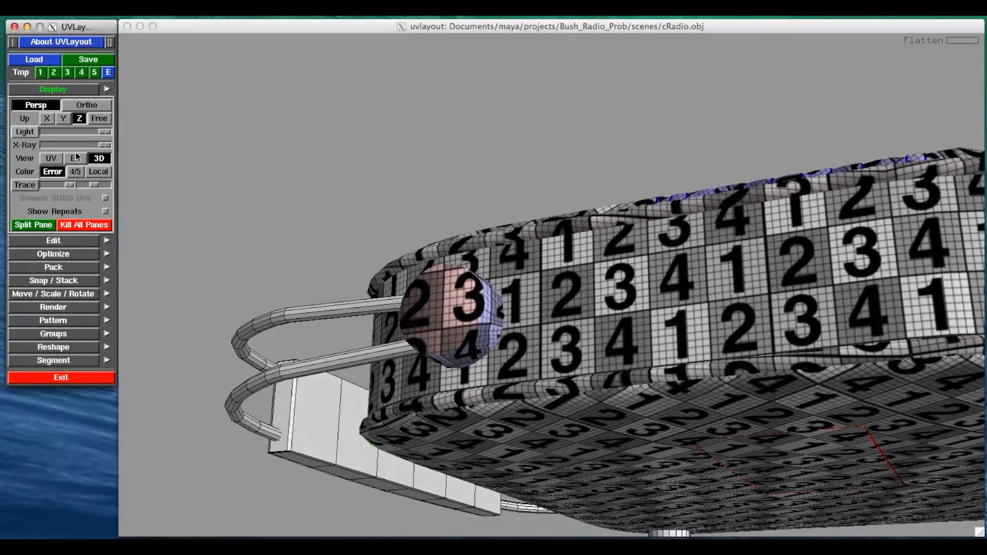
- Undrop the round handle cap from the UV view so it returns to the edit view
left_click(60, 161)
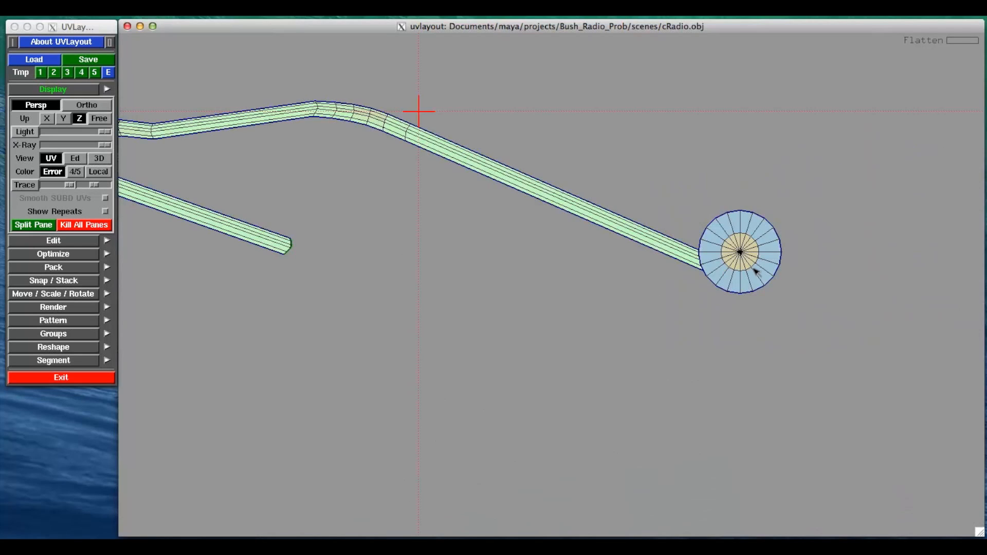
key("d")
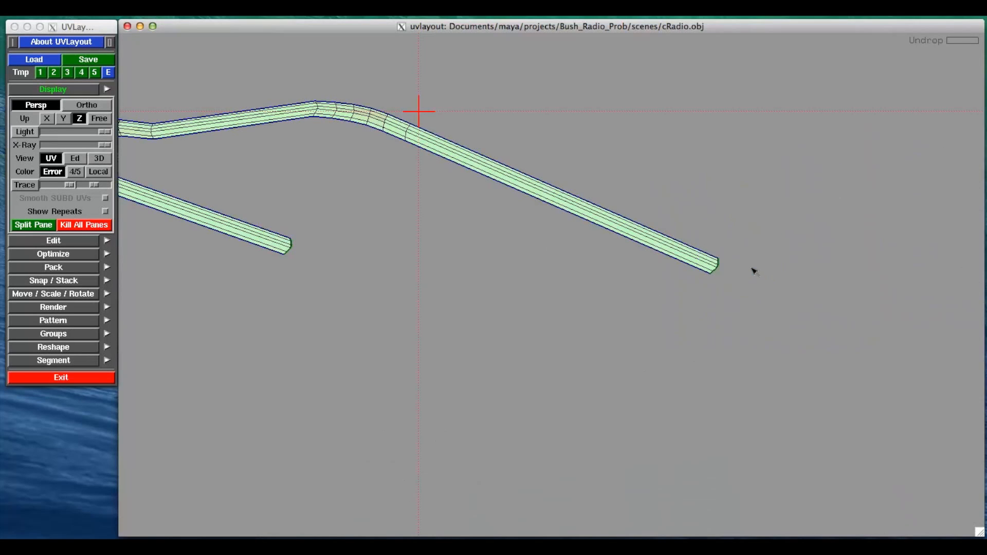
- Cut the flat face of the round handle cap away from its rim and drop both pieces into the UV view
left_click(74, 160)
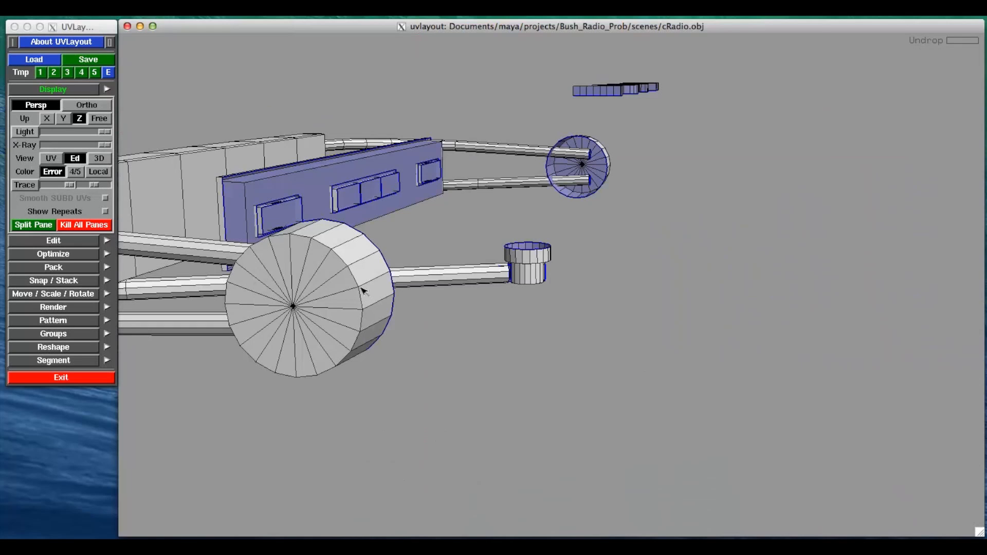
key("c")
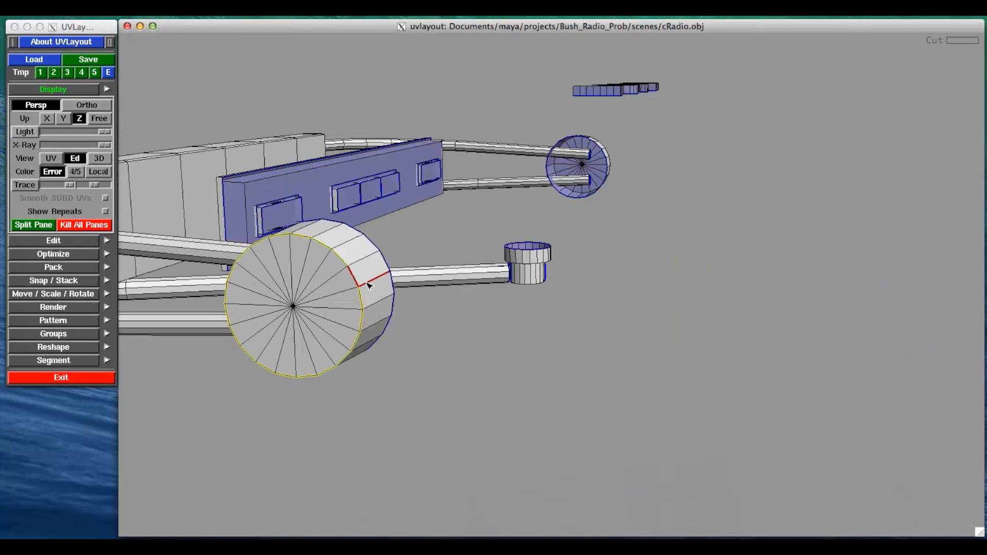
key("Return")
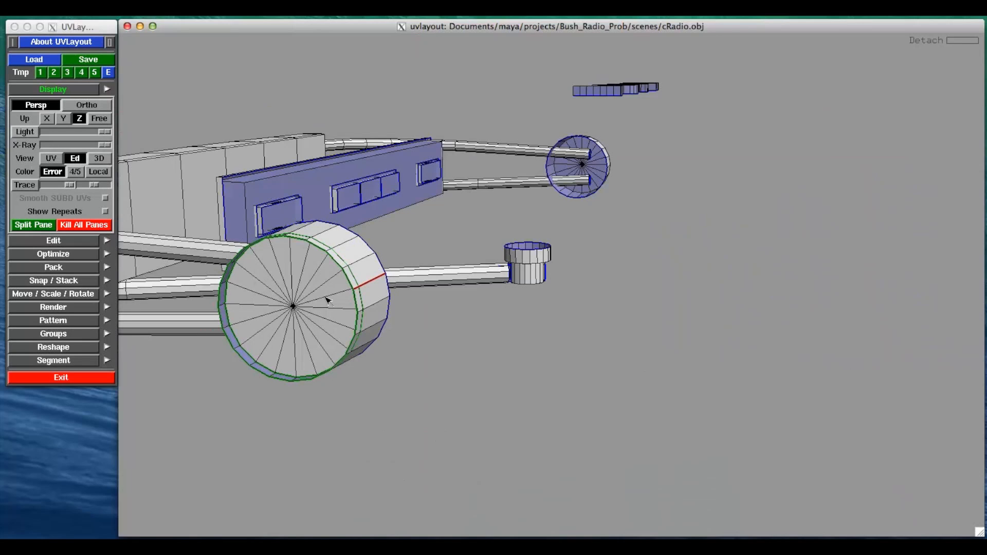
key("d")
key("d")
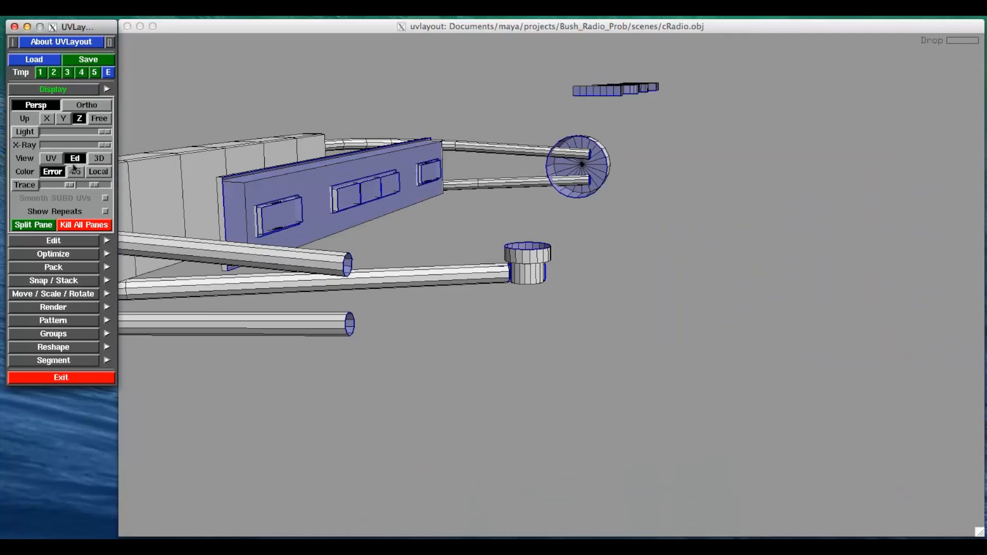
- Flatten the handle cap's rim and its round face in the UV view
left_click(51, 158)
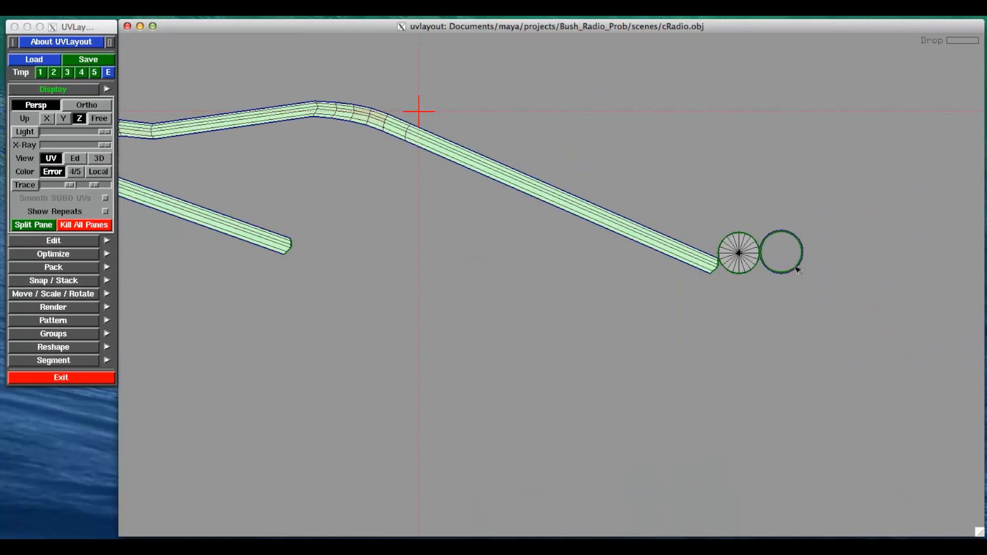
key("f")
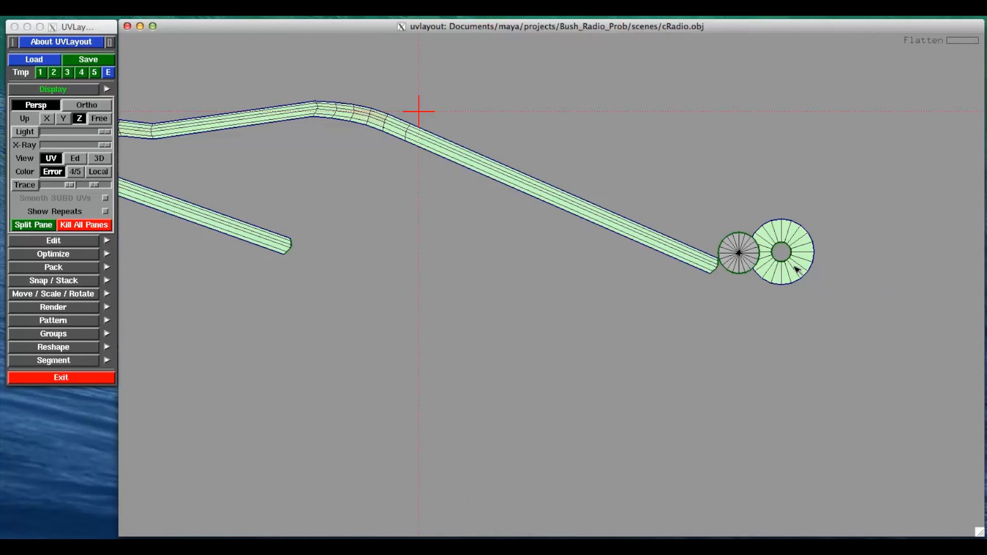
key("f")
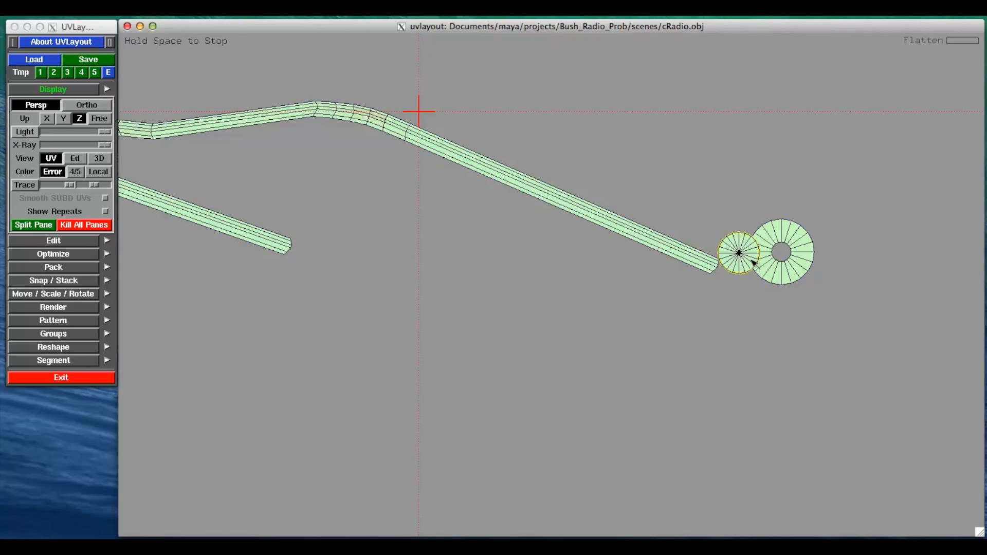
- Examine the numbered grid on the flattened cap face and rim in the 3D view
left_click(95, 158)
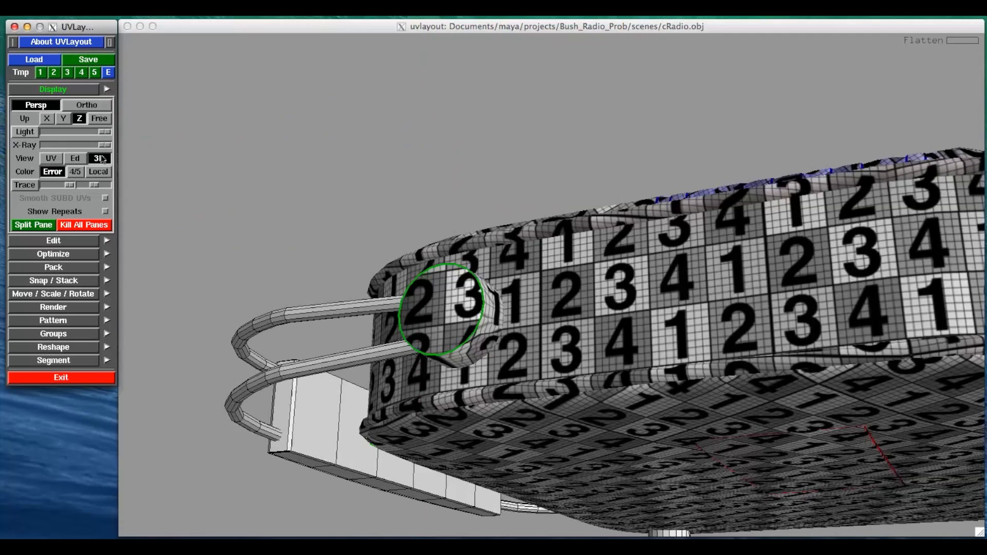
left_click_drag(478, 326, 493, 378)
left_click(74, 158)
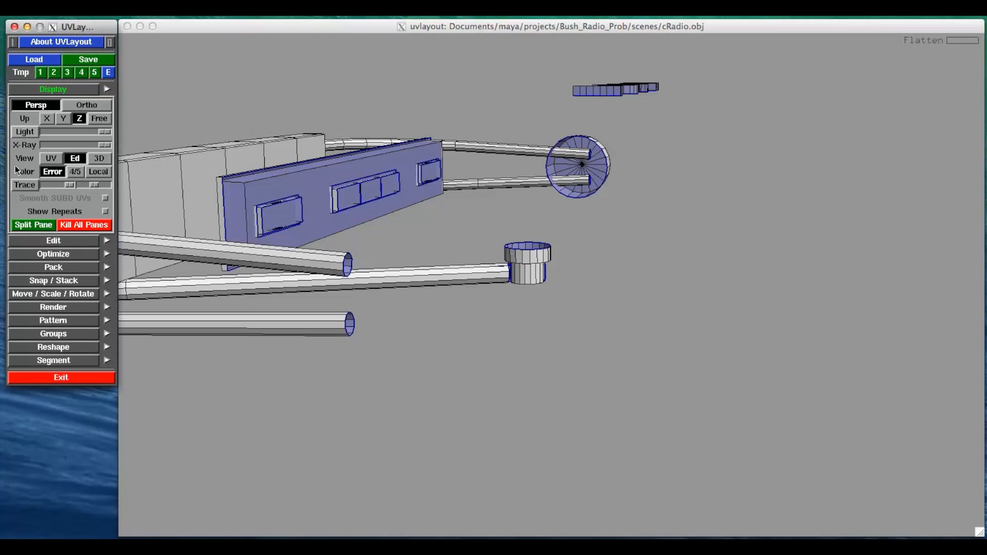
left_click(51, 159)
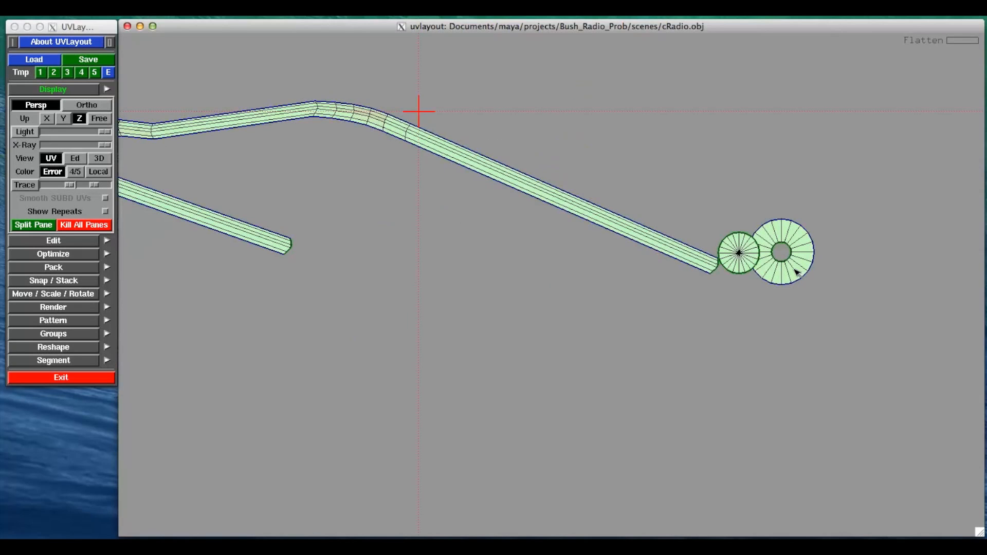
- Undrop the cap's rim, split it open along one crosswise edge and drop it again
key("d")
left_click(76, 158)
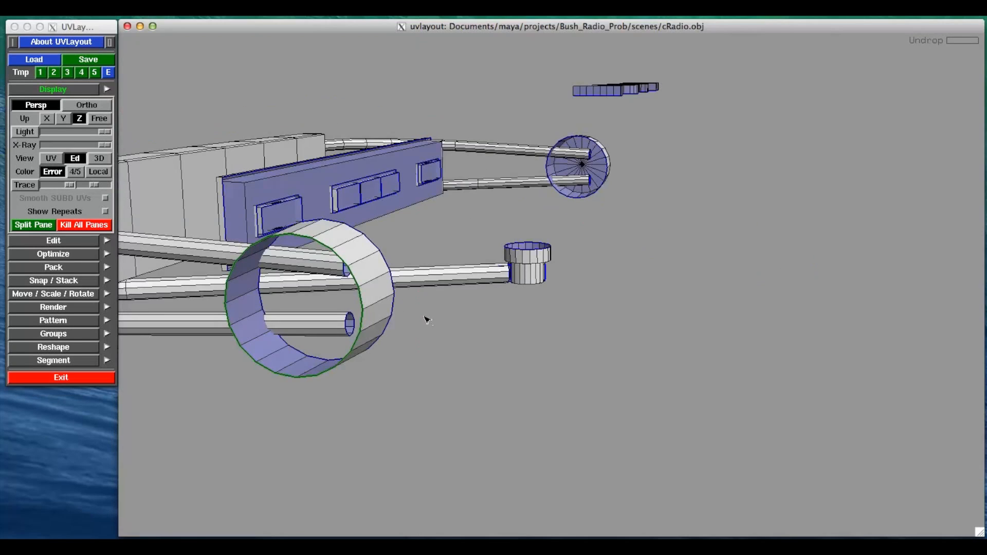
key("c")
key("Return")
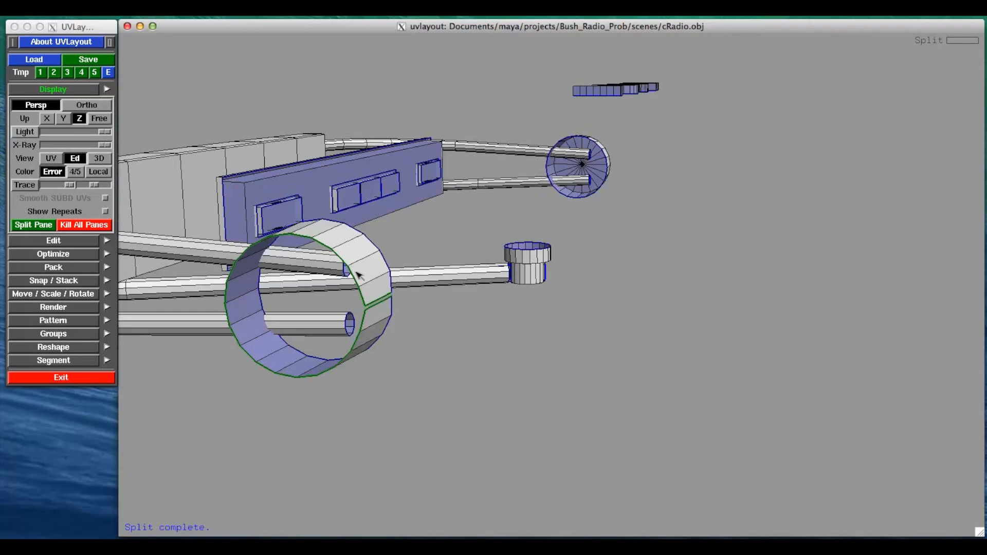
key("d")
- Flatten the split rim into a strip and check its numbered grid on the radio in the 3D view
left_click(51, 158)
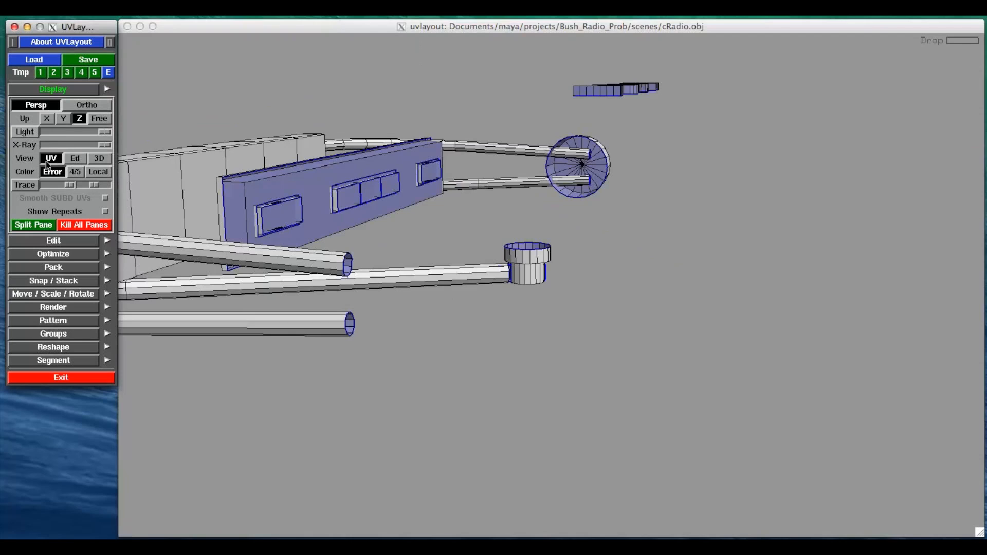
key("f")
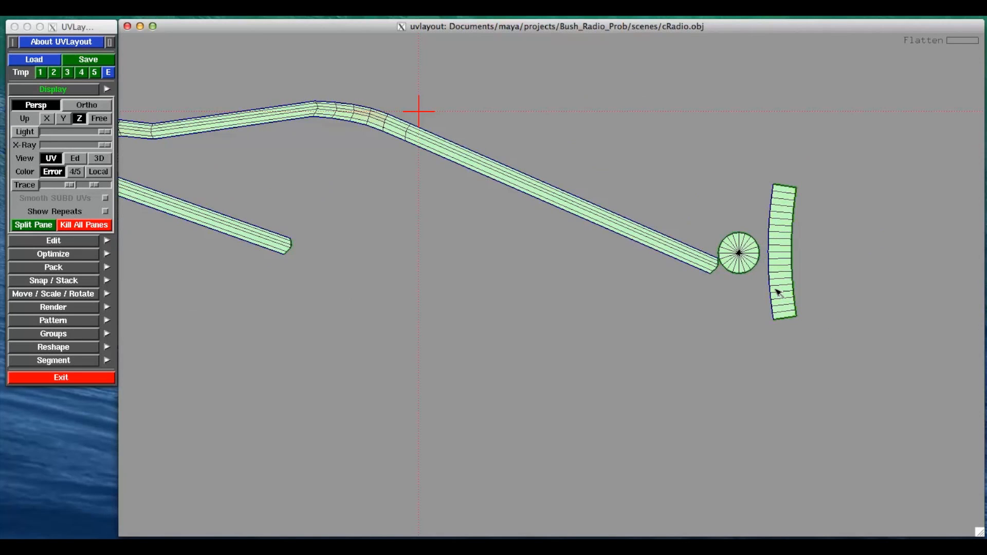
key("3")
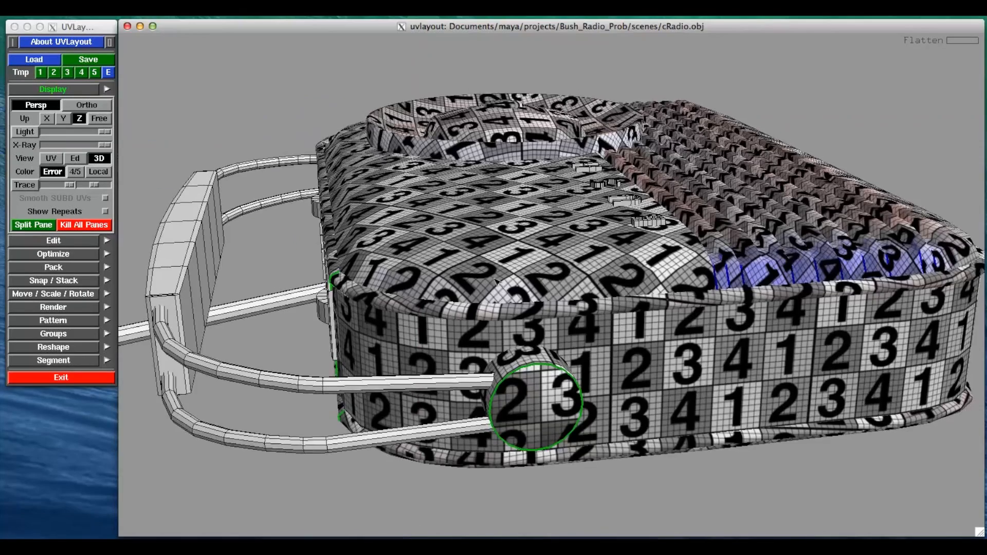
left_click_drag(497, 283, 584, 293)
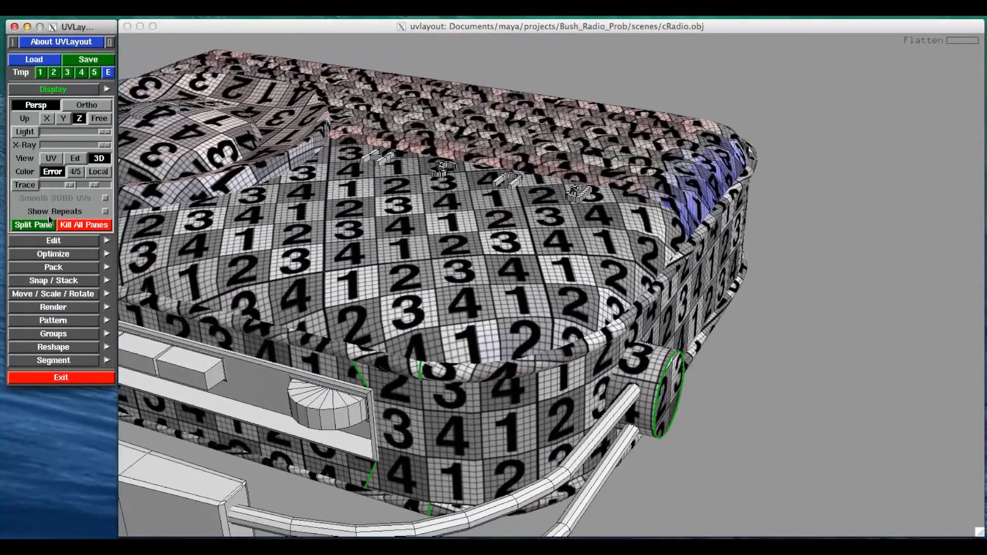
left_click(51, 158)
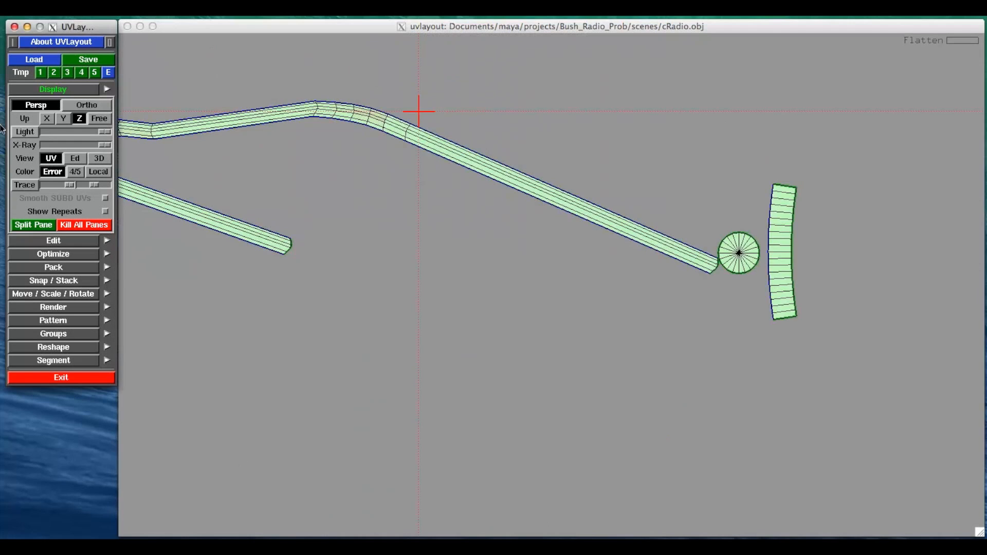
- Cut the flat face off the opposite handle cap and split its rim open along one crosswise edge
left_click(75, 158)
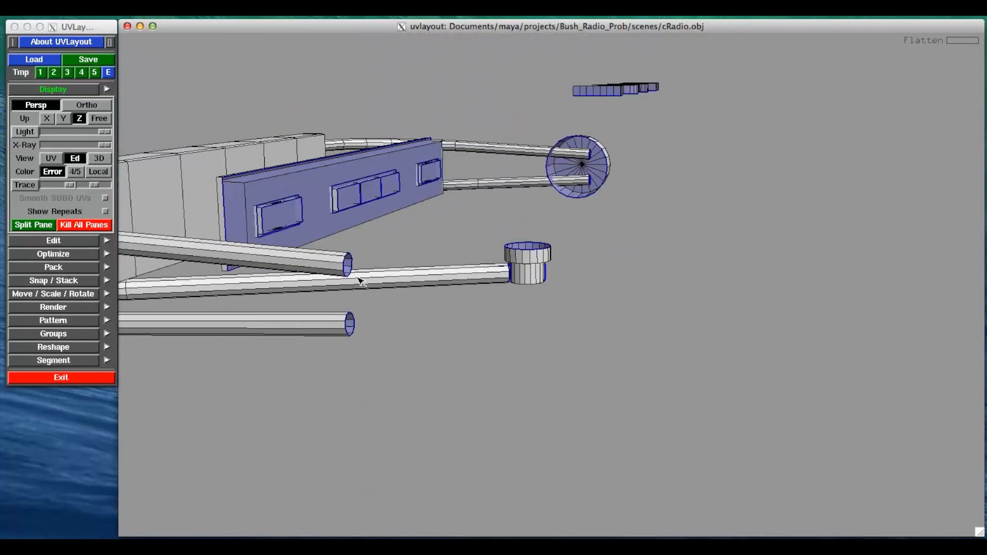
left_click_drag(308, 272, 548, 283)
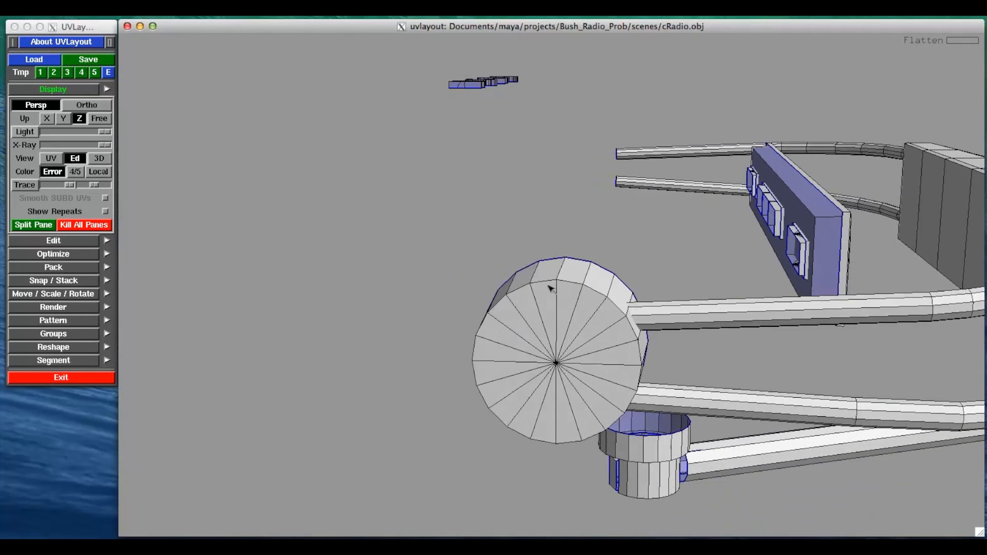
key("c")
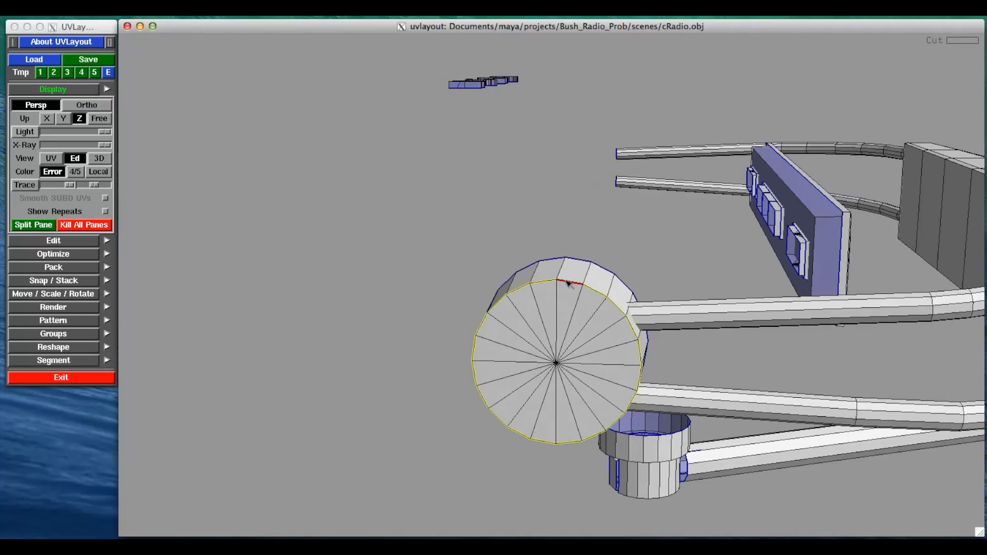
key("c")
left_click_drag(568, 267, 560, 266)
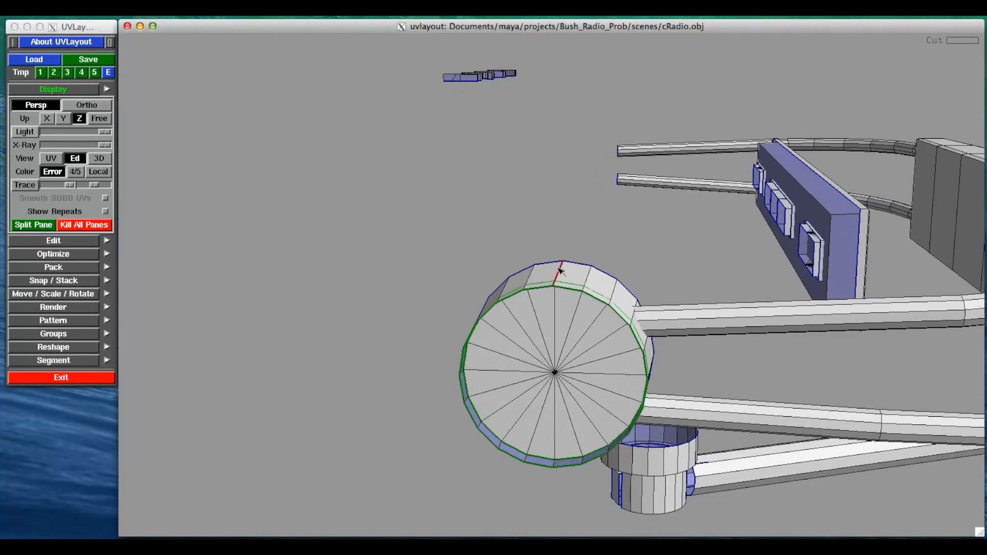
key("Return")
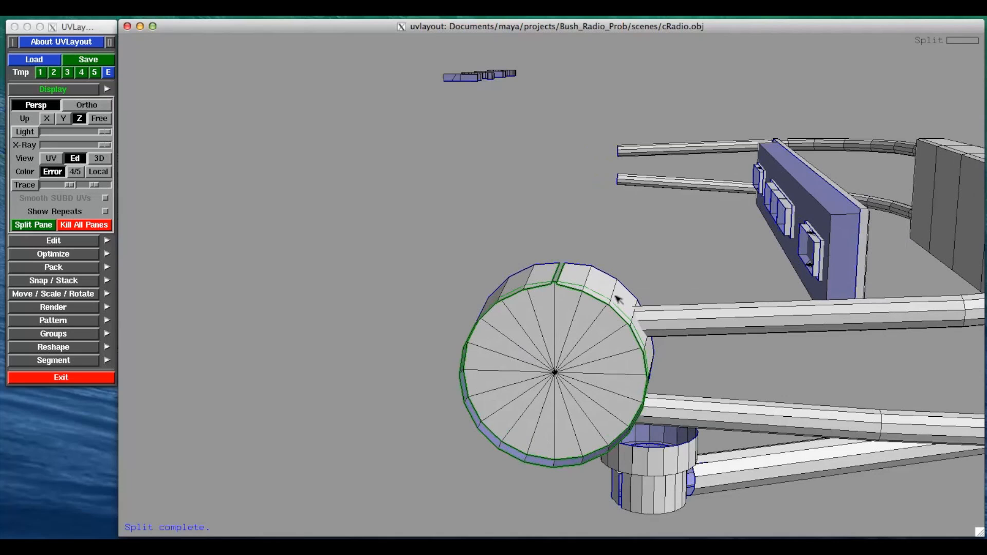
- Drop the opposite cap's face and split rim into the UV view and flatten both
key("d")
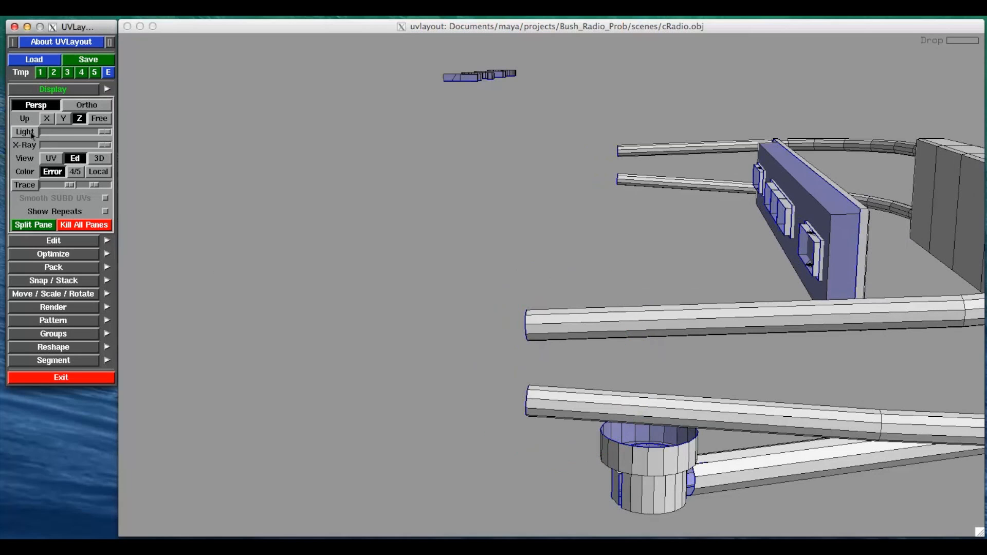
left_click(57, 160)
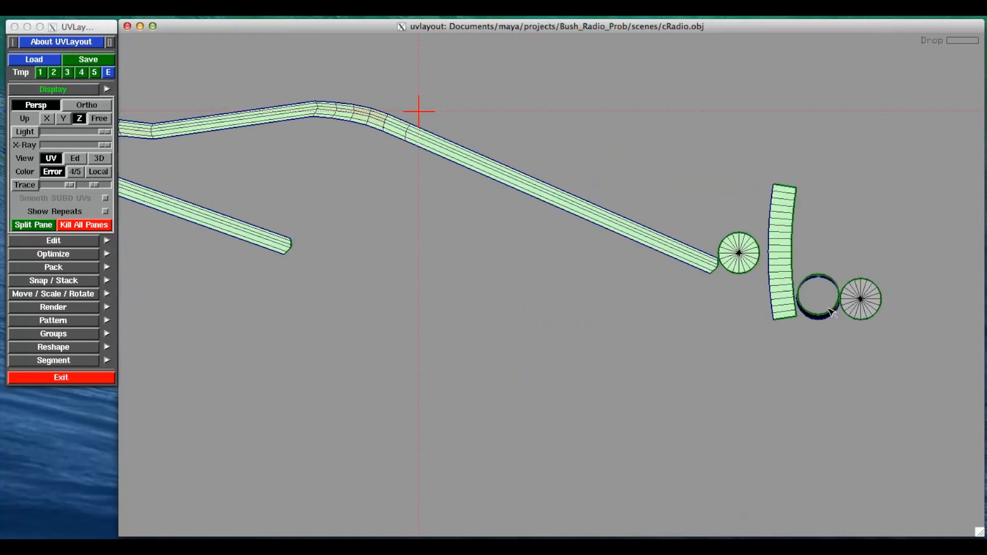
key("f")
key("space")
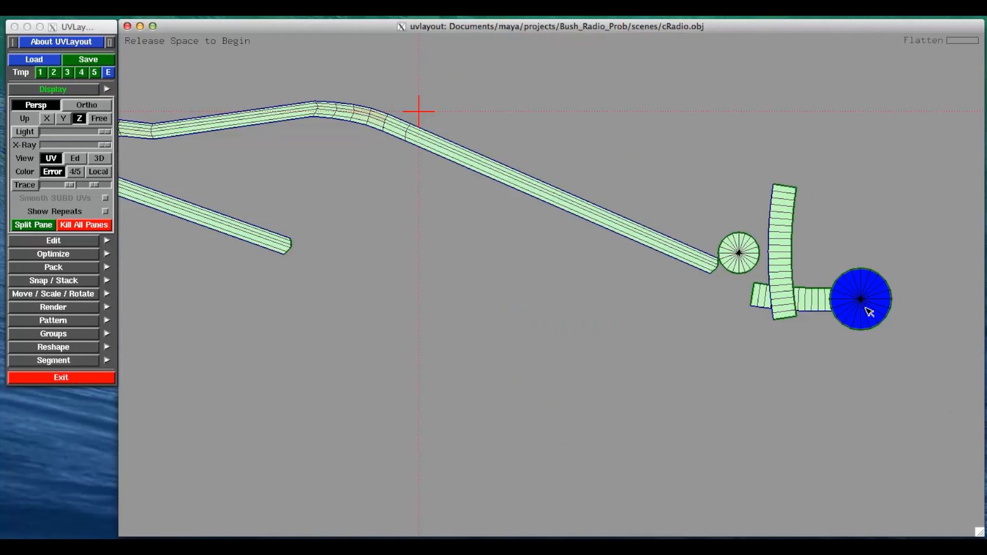
- Drop the two stacked cylinder pieces and the thin rectangular piece at the end of the aerial rod into the UV view
left_click(75, 158)
middle_click_drag(638, 431, 576, 318)
right_click_drag(575, 319, 551, 358)
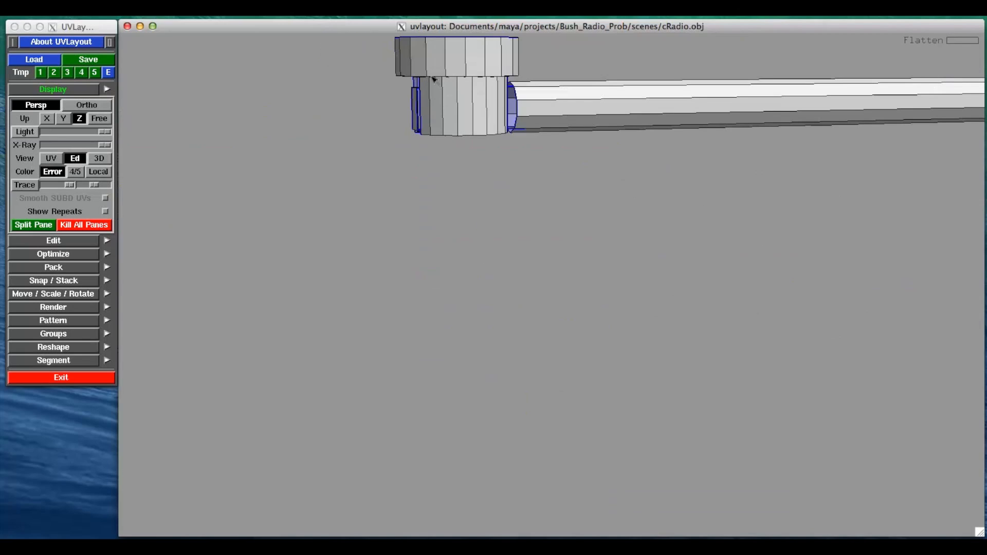
key("d")
key("d")
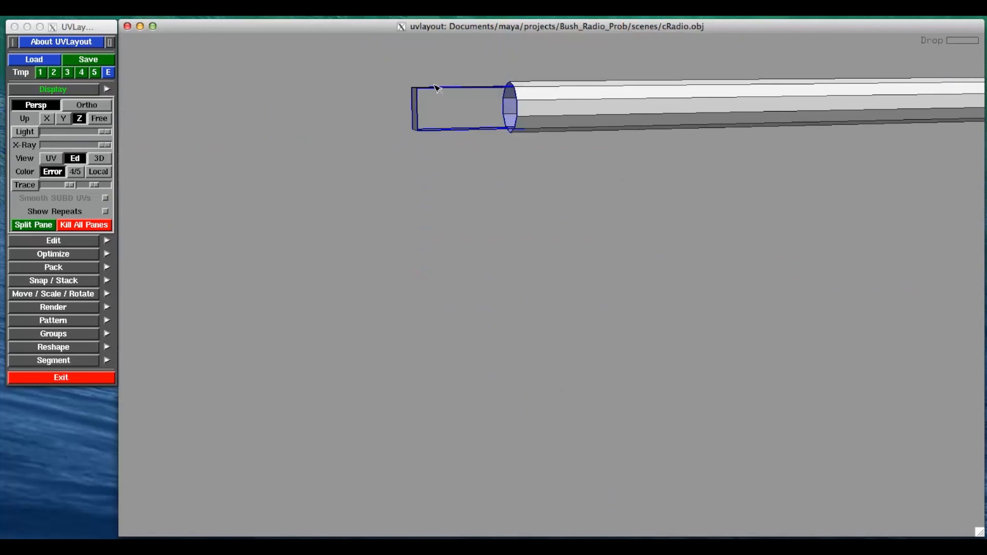
key("d")
- Split the aerial rod lengthwise through the middle of its wide end disc and drop both halves into the UV view
right_click_drag(853, 218, 793, 205)
left_click_drag(802, 240, 689, 234)
right_click_drag(629, 234, 608, 234)
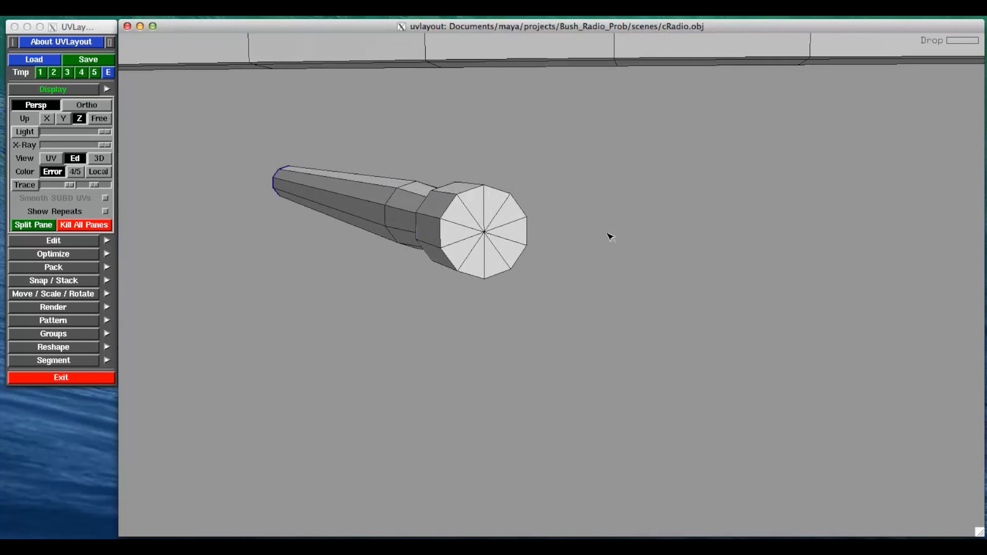
key("c")
key("c")
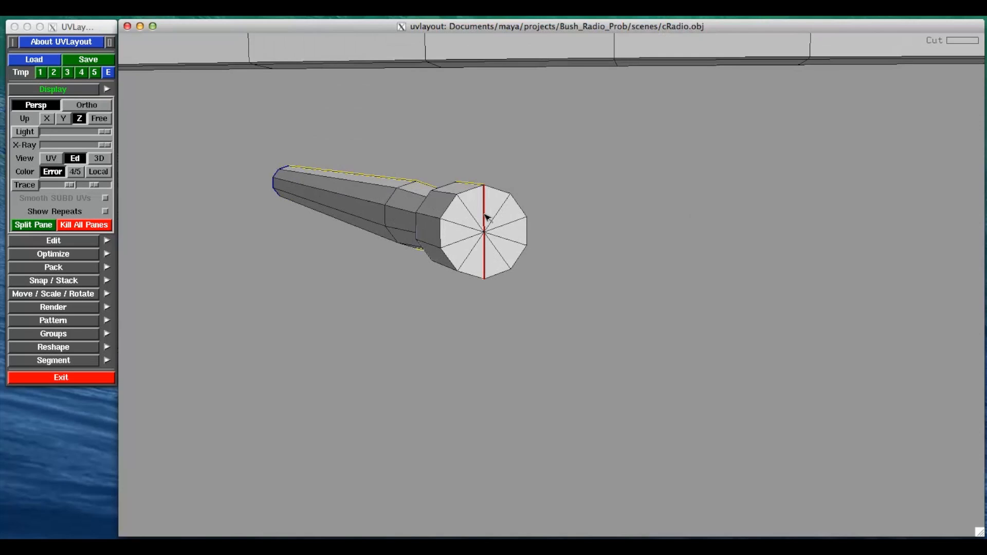
key("Return")
key("d")
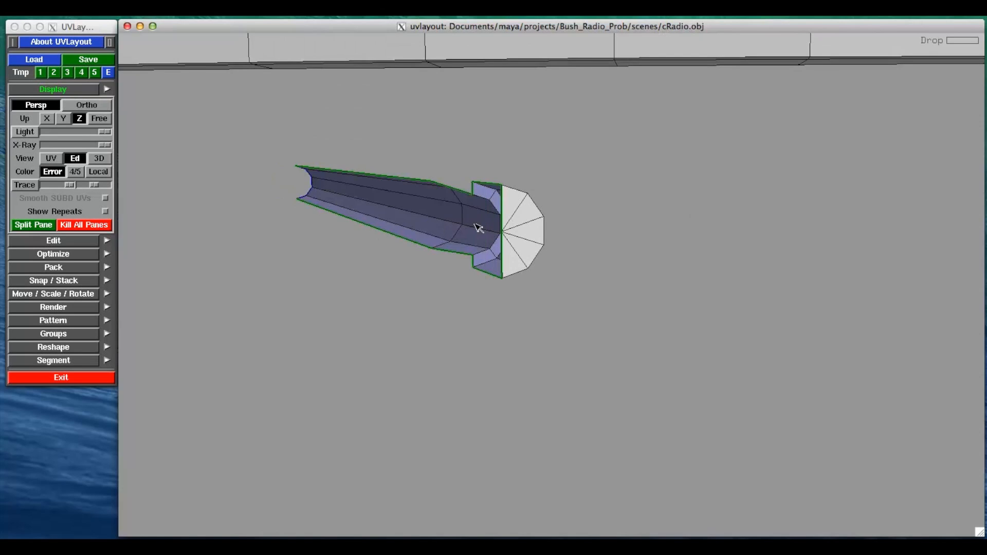
key("d")
- Split the two handle tubes on one side open along their length and drop them into the UV view
key("Home")
left_click_drag(443, 232, 525, 261)
scroll(487, 210, "up", 2)
left_click_drag(488, 211, 537, 246)
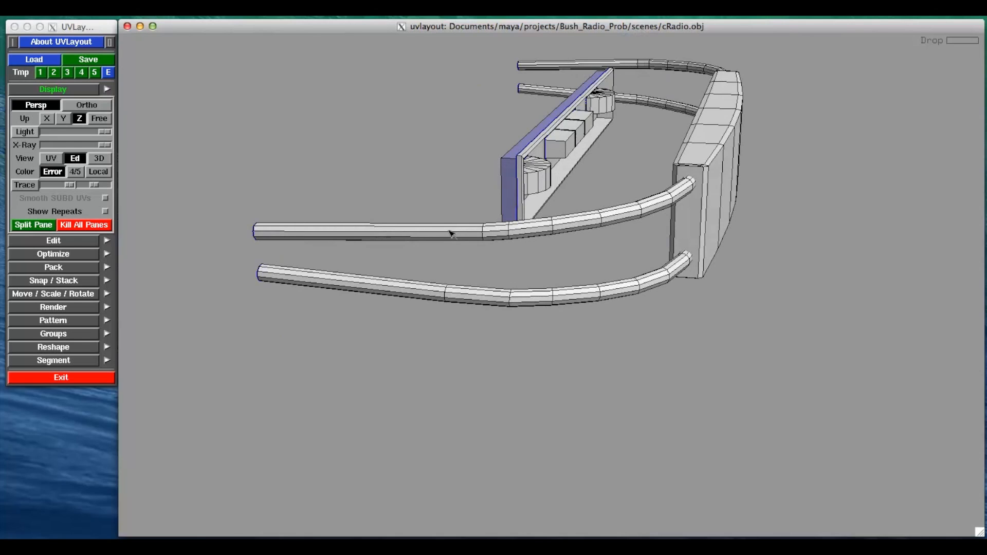
key("c")
key("Return")
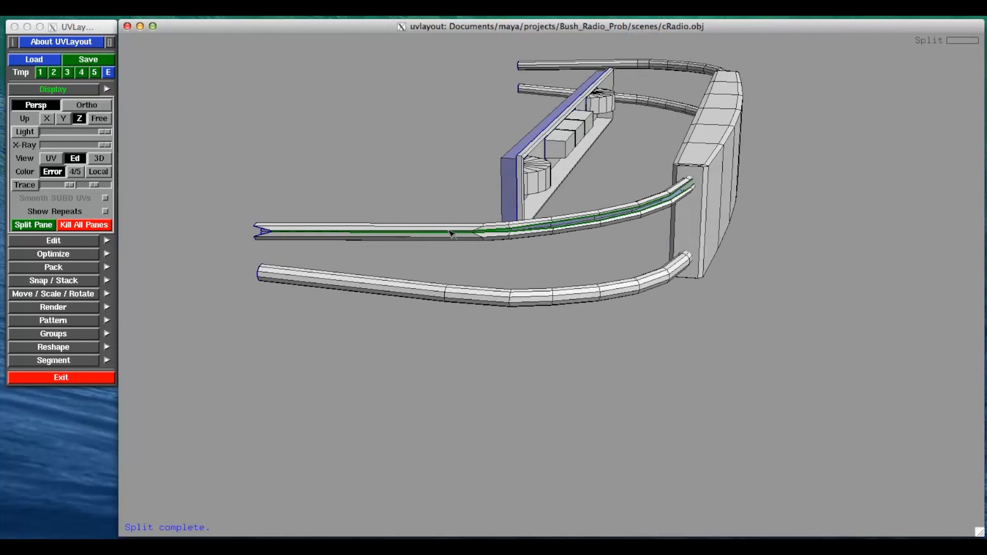
key("c")
key("Return")
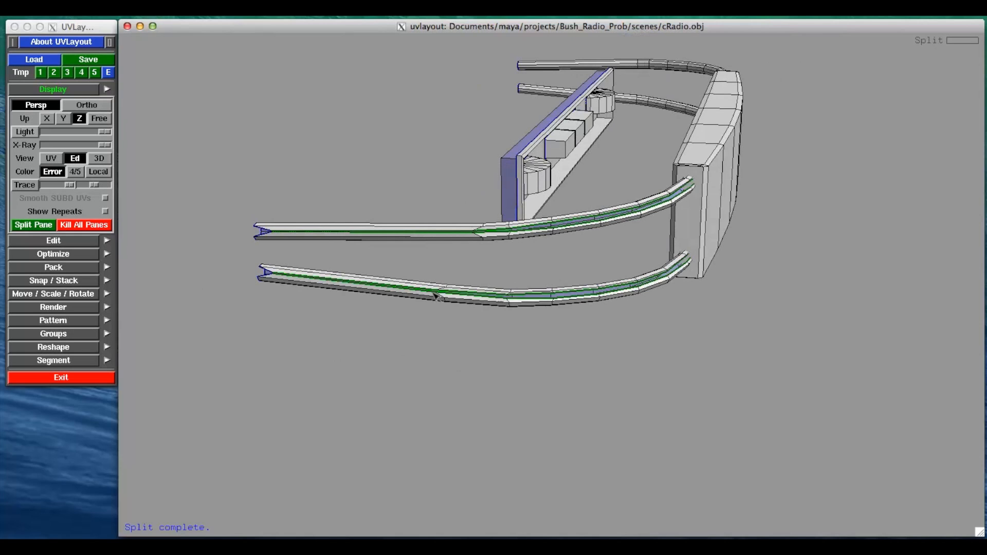
key("d")
key("d")
- Split the two handle tubes on the opposite side open along their length and drop both into the UV view
left_click_drag(710, 261, 501, 255)
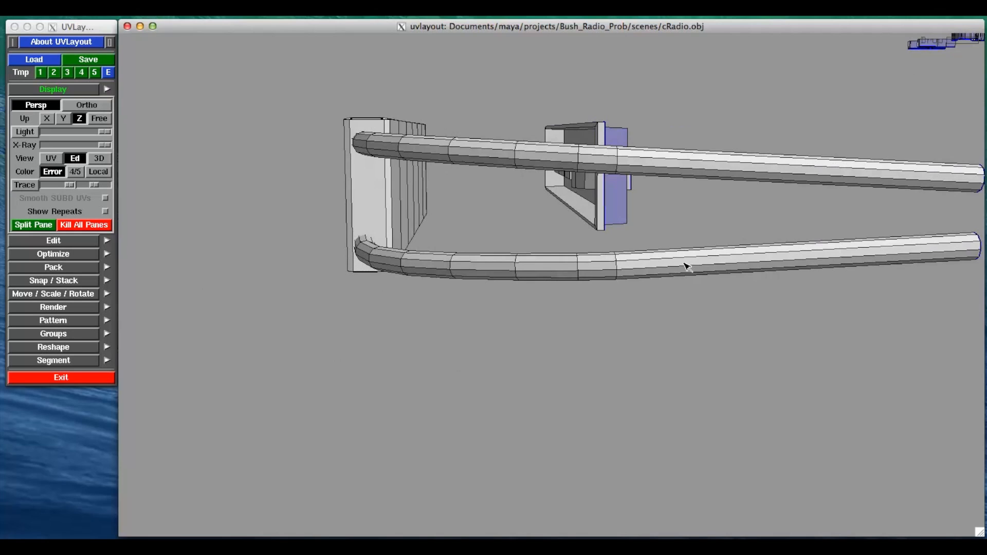
key("c")
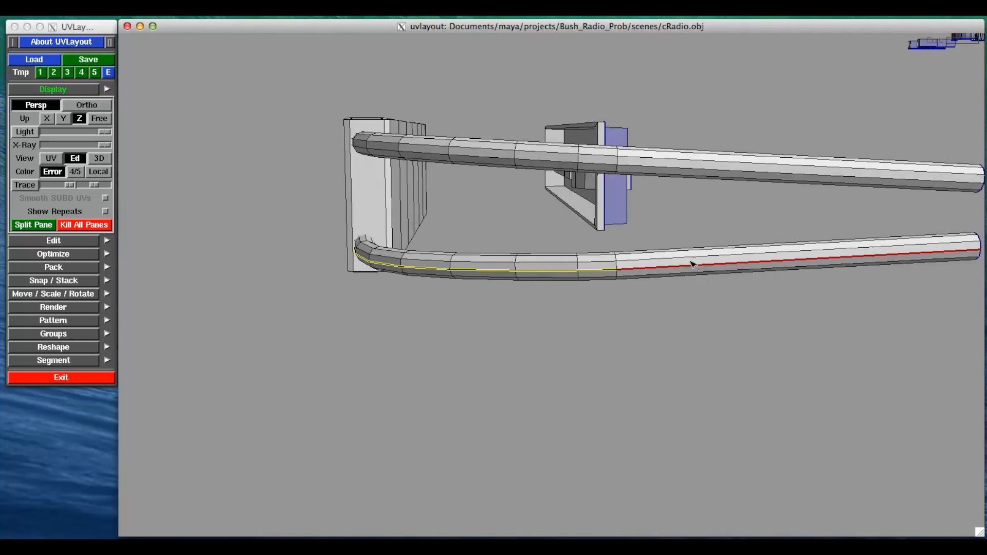
key("Return")
key("d")
key("c")
key("Return")
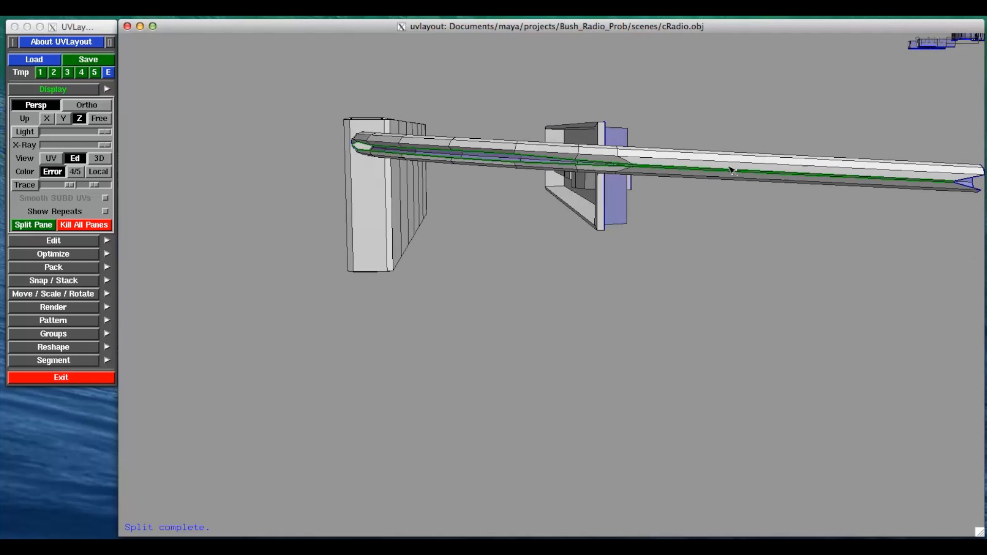
key("d")
- Drop the small curved clips and the H-shaped piece behind the control panel into the UV view
left_click_drag(613, 228, 564, 249)
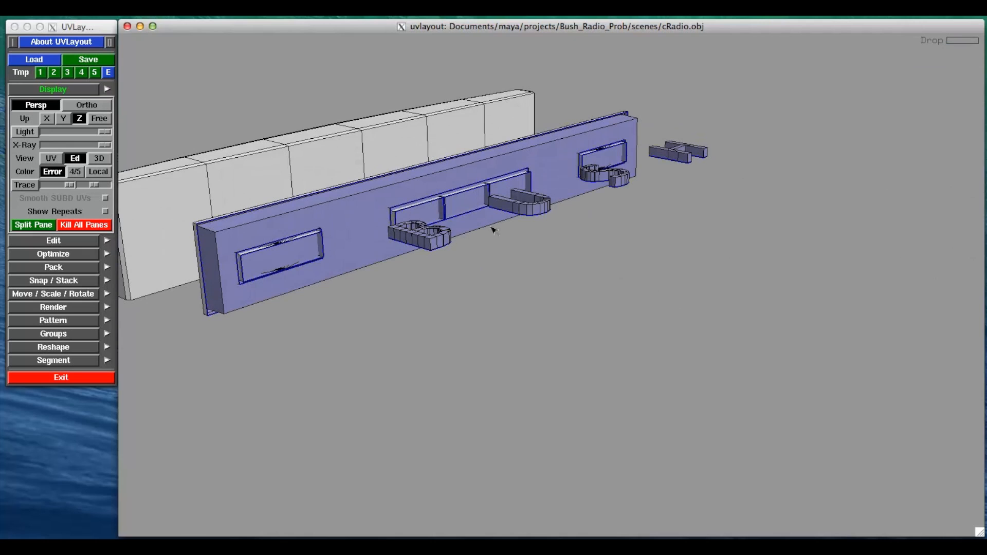
key("d")
key("d")
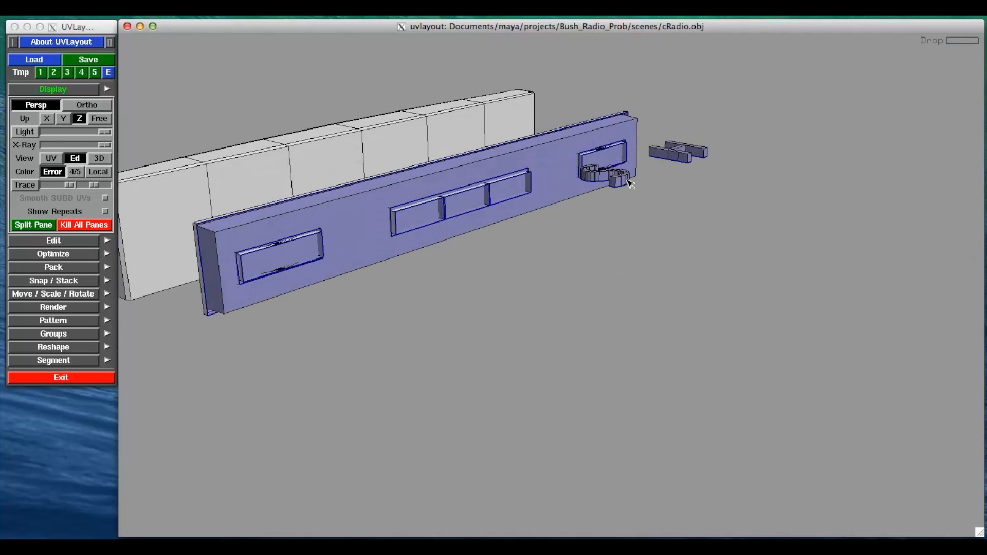
key("d")
key("d")
- Mark cut edges across both ends of the curved handle grip and weld the unwanted cut edges back together
left_click_drag(545, 264, 576, 274)
scroll(509, 255, "up", 5)
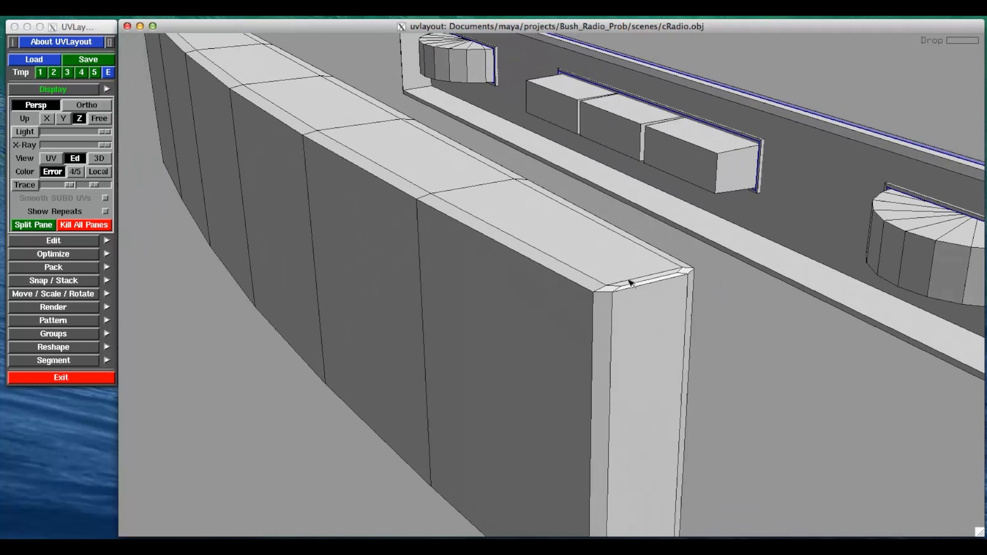
key("c")
left_click_drag(633, 277, 591, 231)
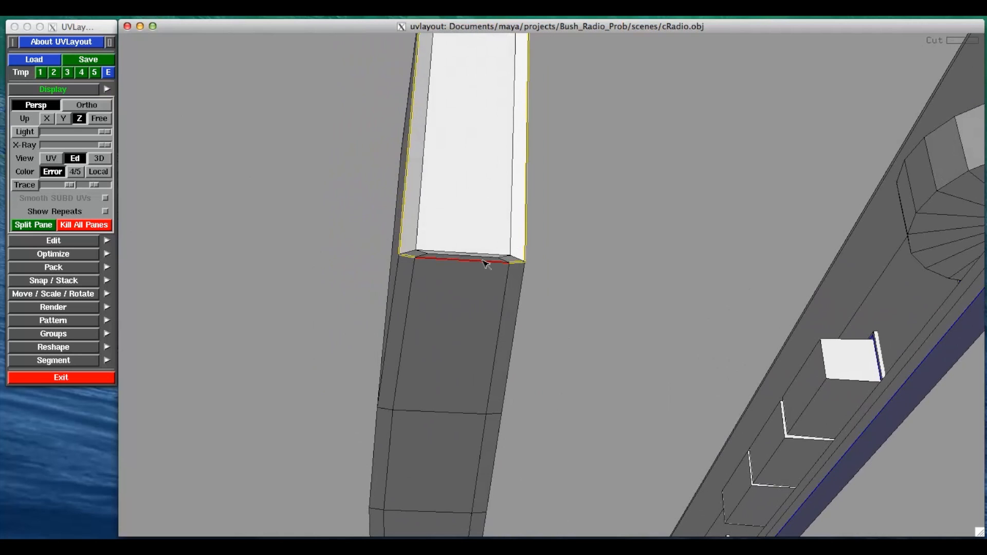
left_click_drag(555, 290, 503, 363)
key("w")
left_click_drag(430, 319, 445, 344)
left_click_drag(394, 218, 447, 182)
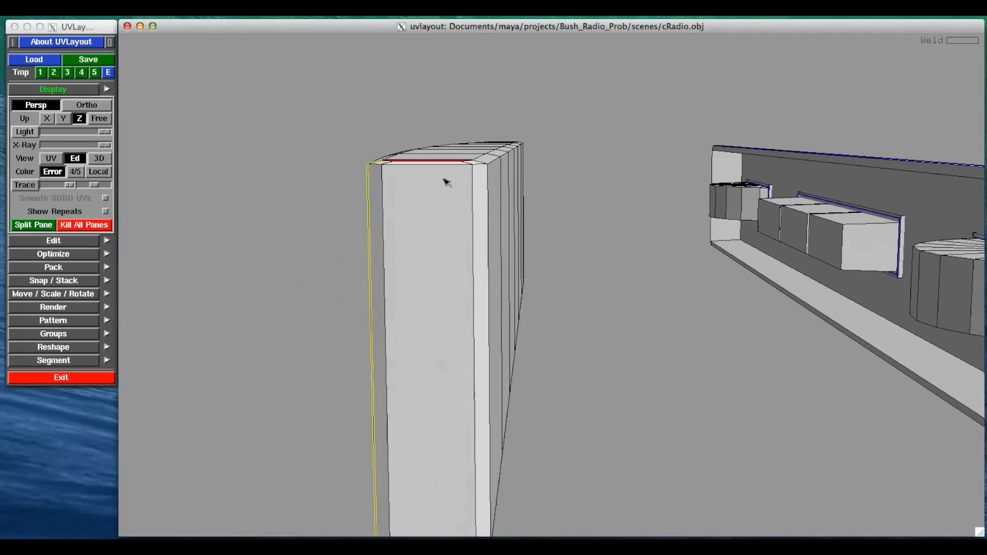
- Cut the handle grip along one long bevel edge, split it open and drop it into the UV view
left_click_drag(521, 314, 453, 327)
key("c")
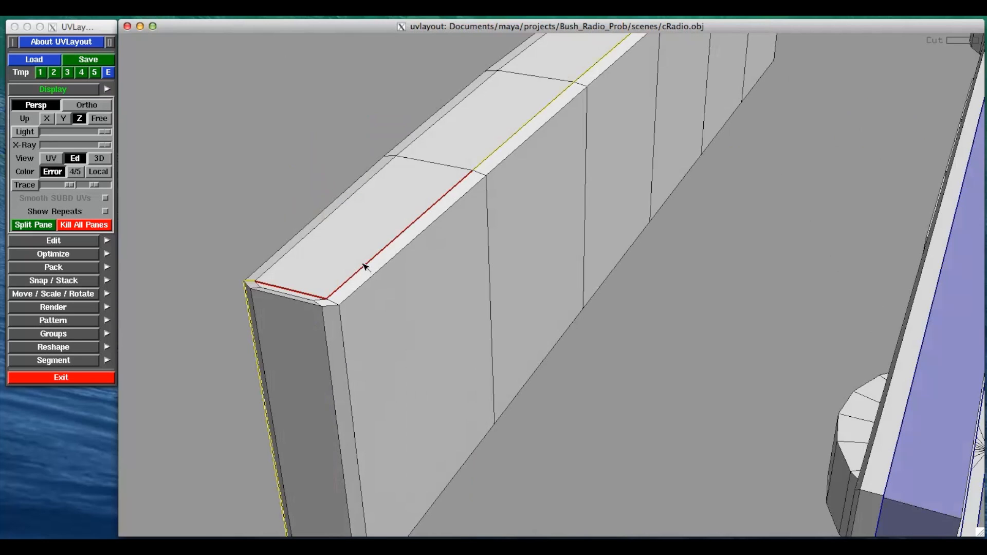
left_click_drag(509, 359, 634, 403)
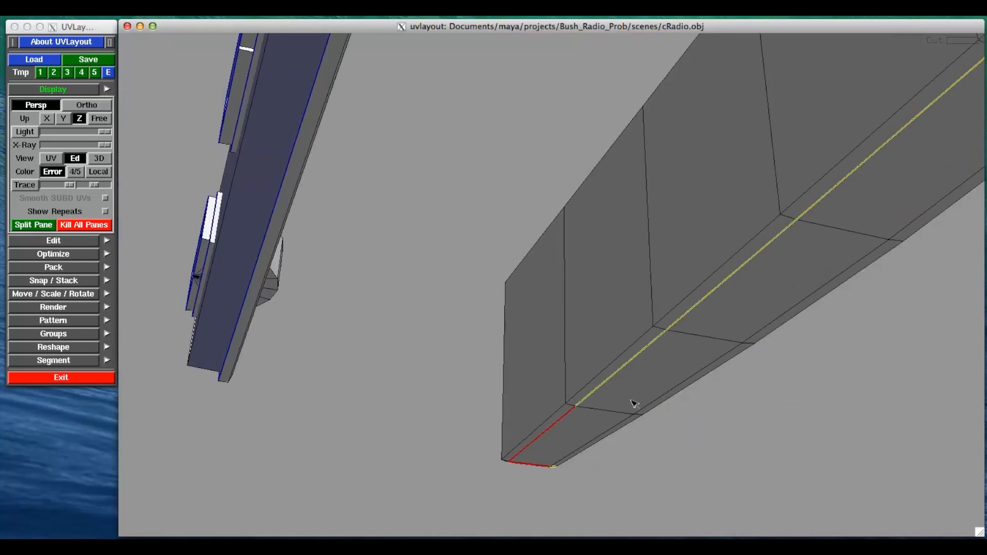
right_click_drag(632, 400, 630, 395)
left_click_drag(640, 323, 596, 350)
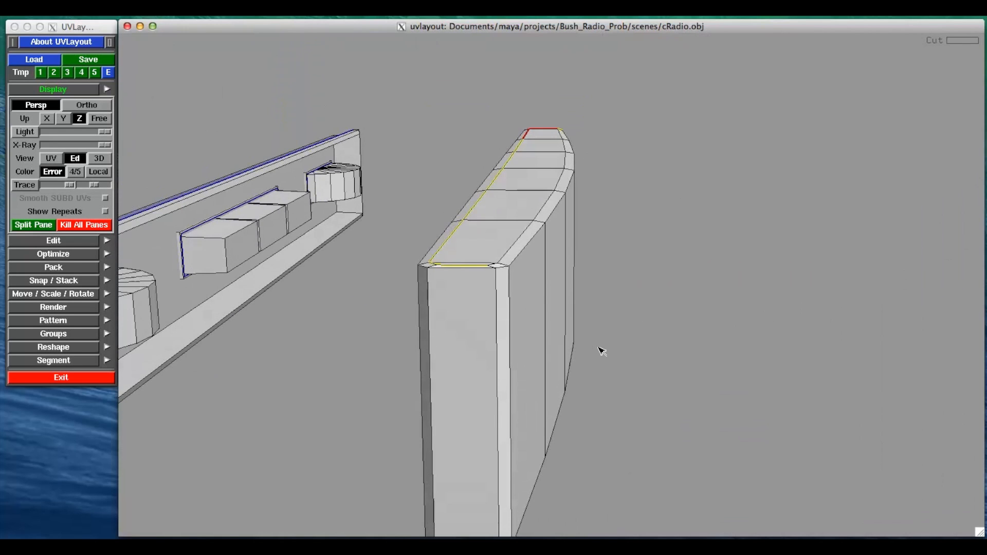
key("shift+s")
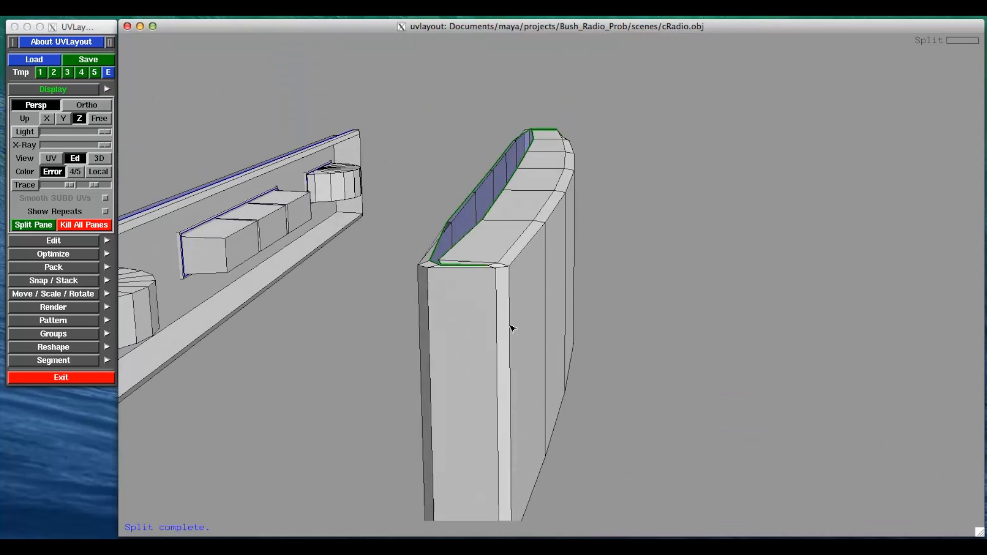
scroll(509, 328, "down", 3)
key("d")
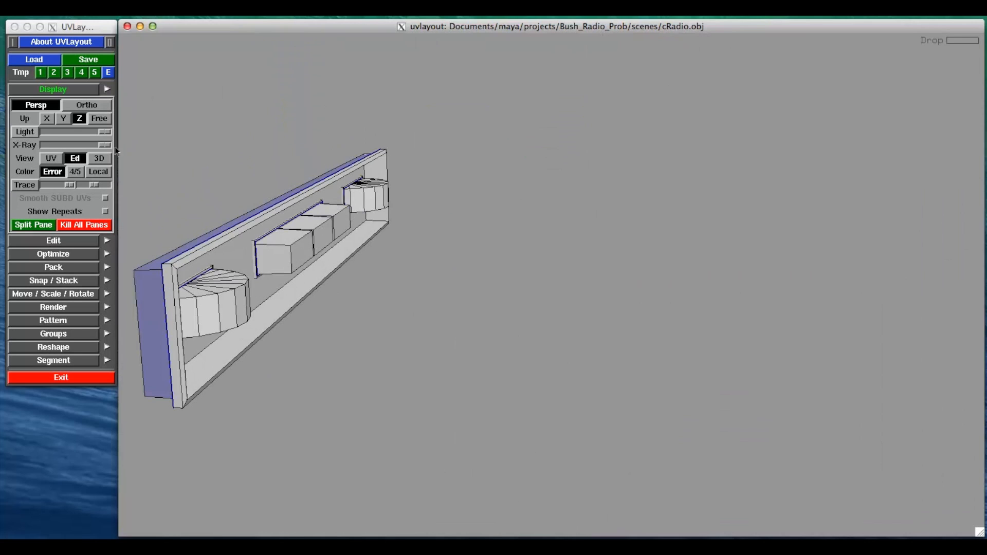
- Flatten the handle grip shell in the UV view
key("1")
scroll(872, 292, "up", 5)
key("f")
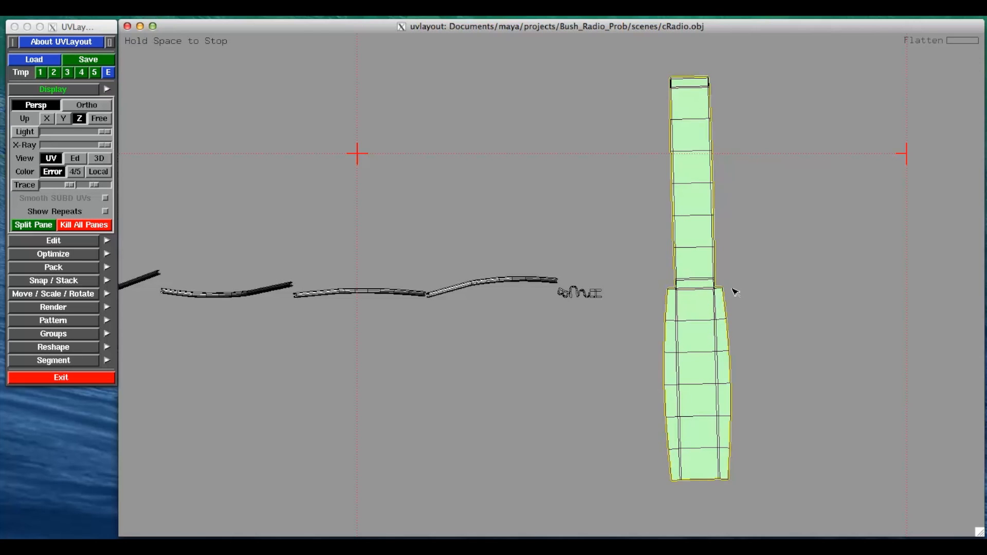
key("space")
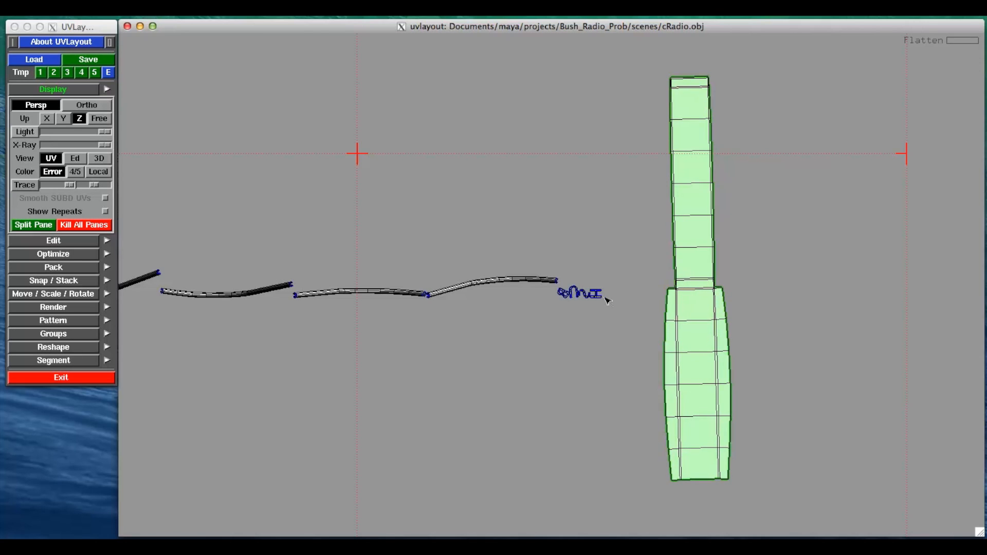
- Flatten the small H-shaped piece and the curved clip shells beside the handle tubes
key("space+f")
key("space")
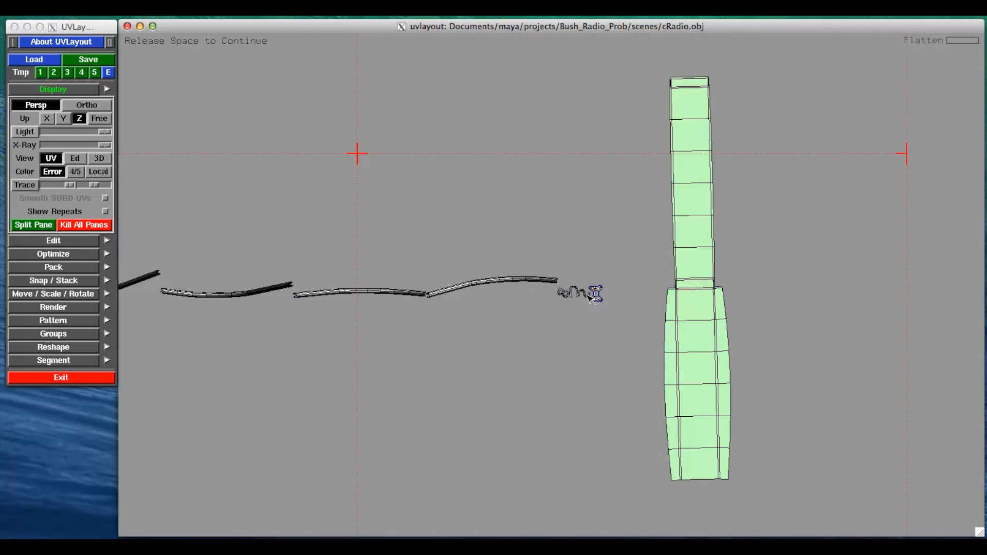
key("space+f")
key("space")
right_click_drag(585, 303, 576, 296)
key("space+f")
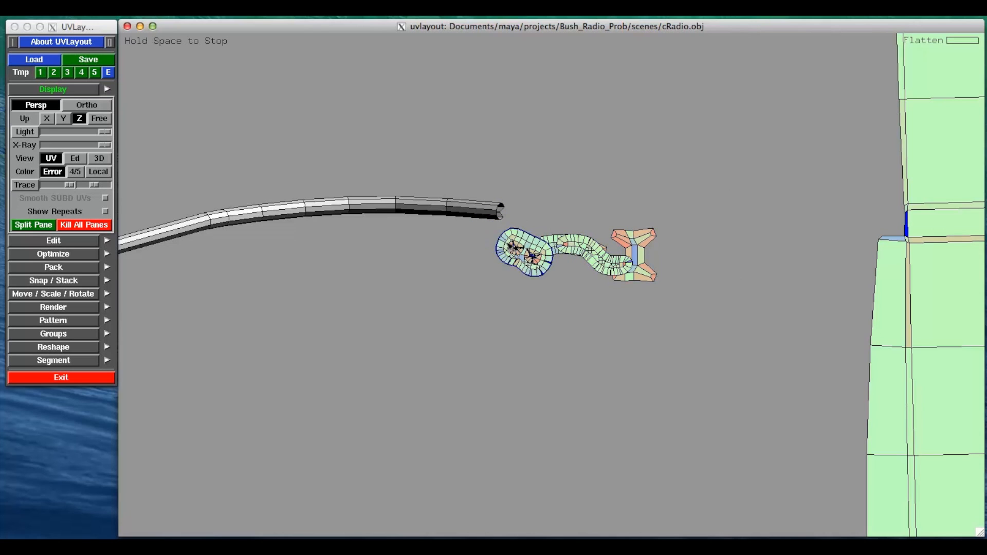
key("space")
- Flatten the four split handle tube shells in the UV view
right_click_drag(465, 245, 468, 261)
key("space+f")
key("space+f")
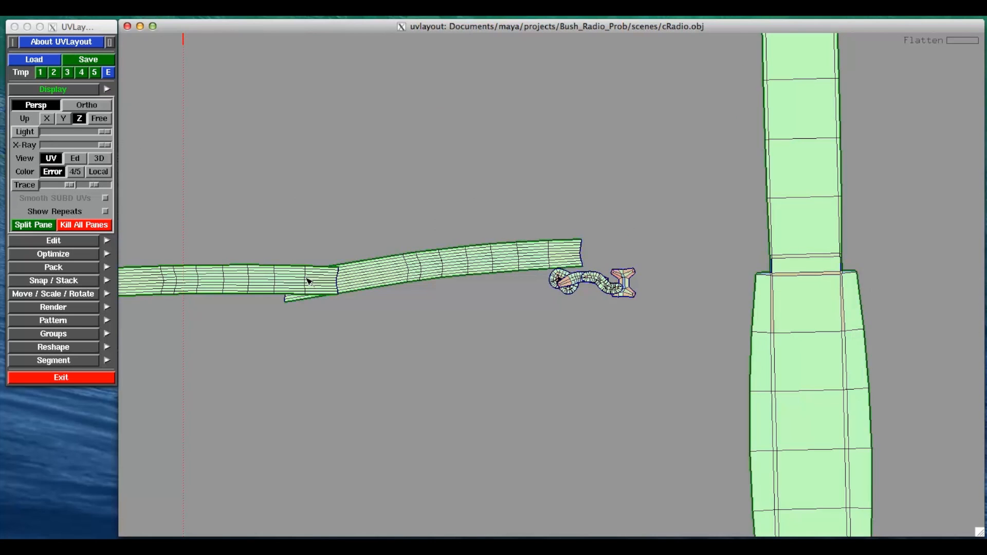
scroll(308, 281, "down", 10)
scroll(447, 303, "up", 2)
scroll(610, 282, "up", 4)
scroll(498, 288, "up", 3)
scroll(498, 292, "up", 5)
key("f")
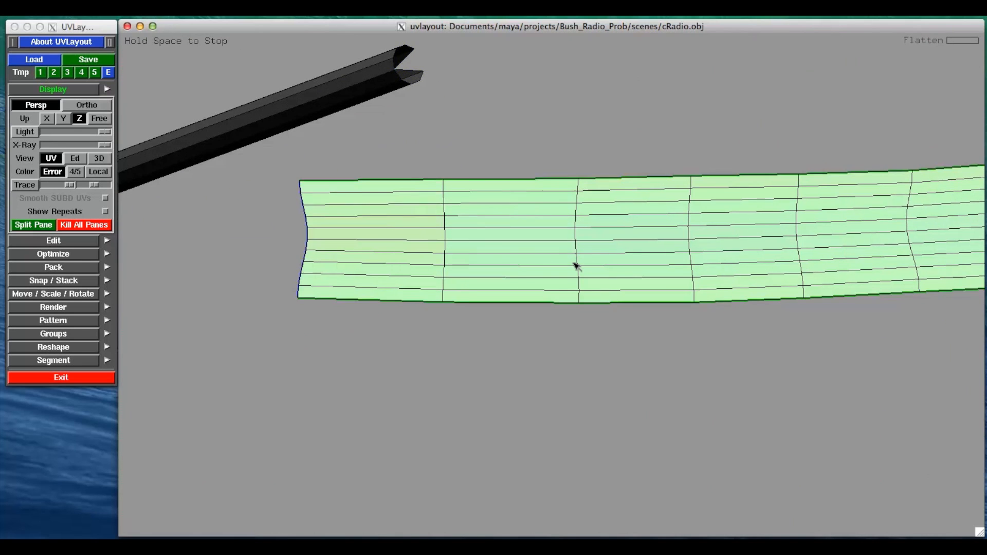
key("space+f")
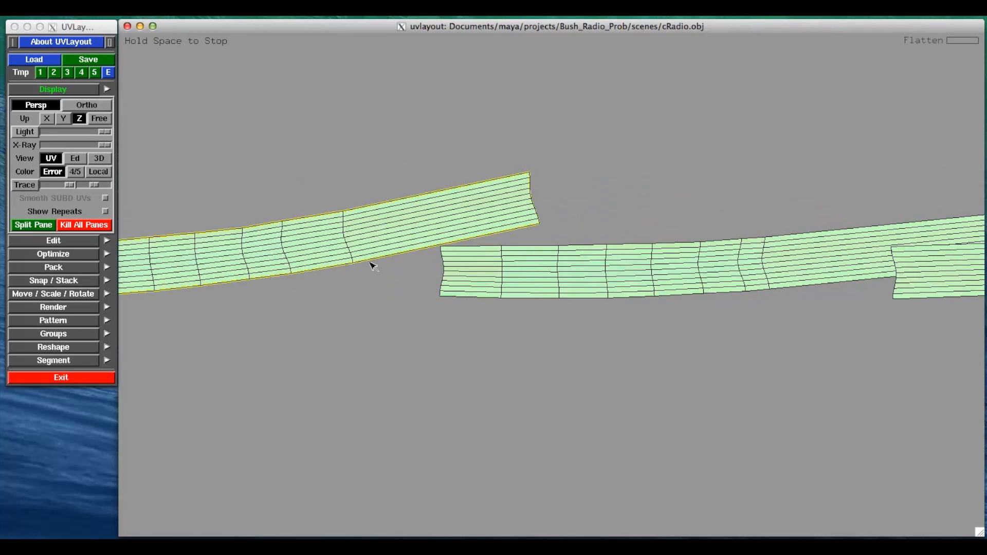
key("space")
- Flatten both halves of the aerial rod in the UV view
scroll(370, 262, "down", 5)
key("f")
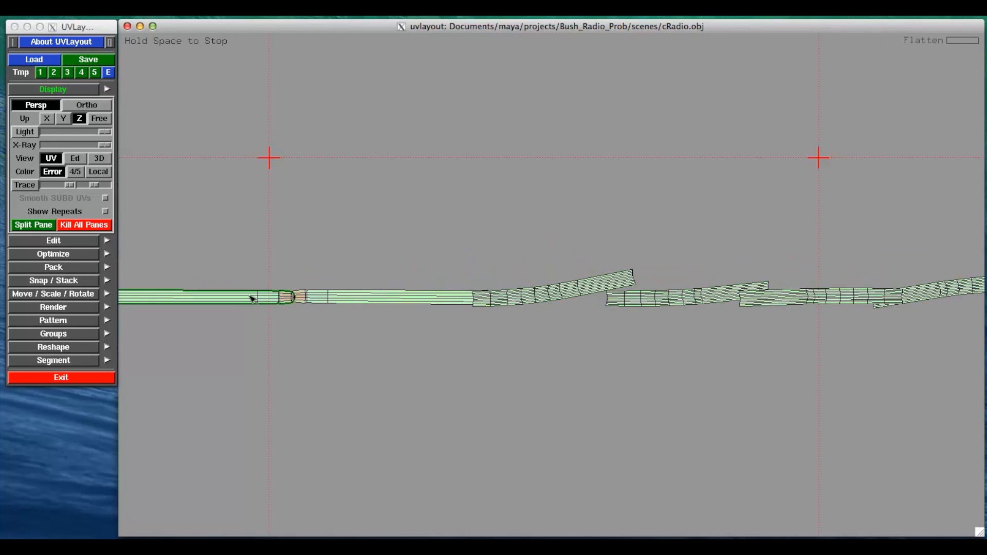
key("space")
scroll(252, 299, "down", 4)
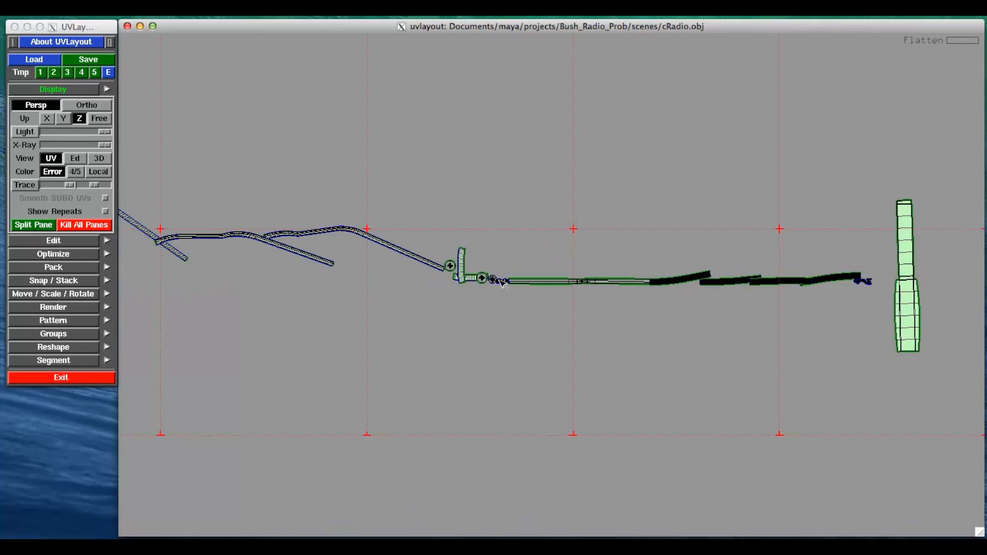
- Flatten the small cylinder pieces, the thin rectangular piece and the remaining disc next to the aerial rod shells
scroll(503, 283, "up", 6)
key("f")
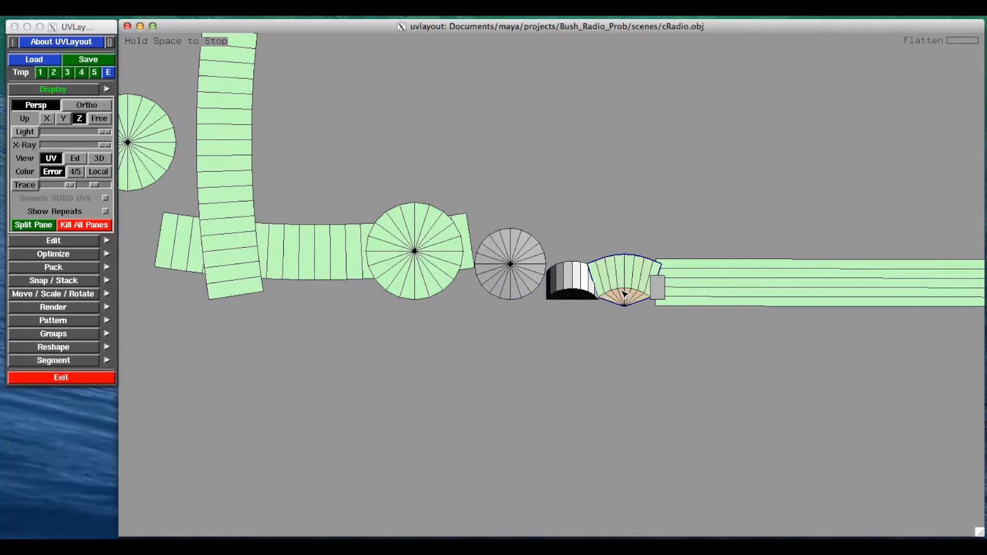
key("space")
key("f")
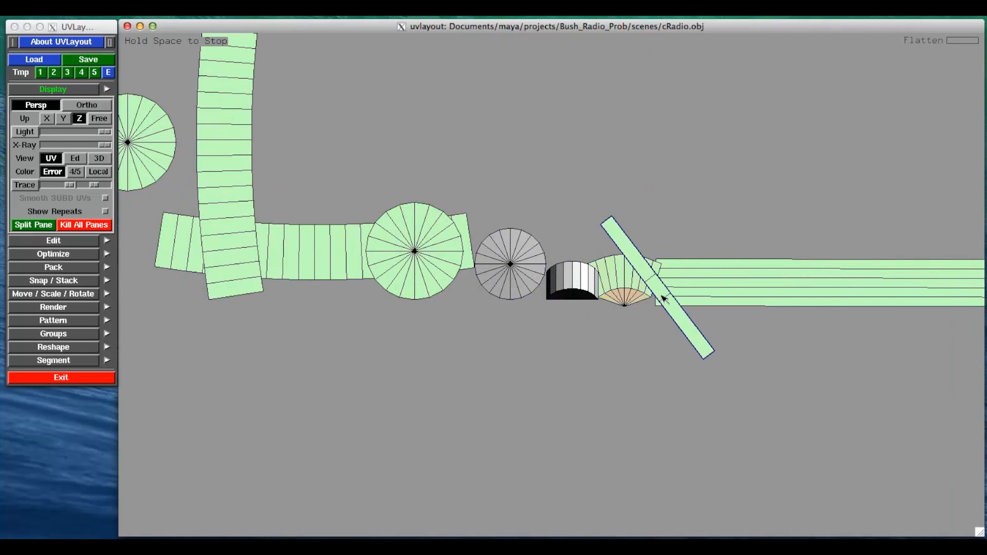
key("f")
key("space")
key("f")
key("space")
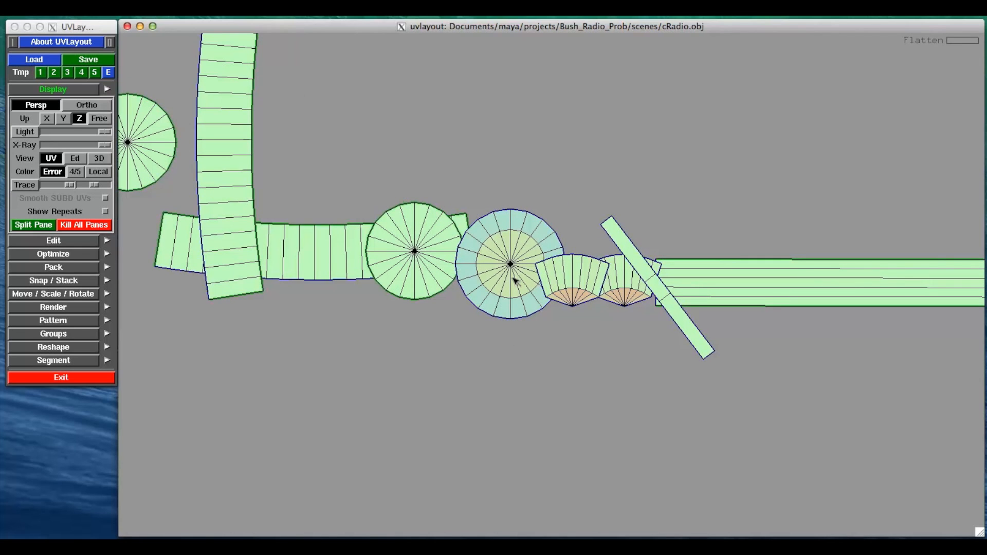
- Inspect the checker texture on the 3D model and look for parts that still lack UVs
left_click(48, 131)
left_click(101, 162)
left_click_drag(411, 342, 375, 329)
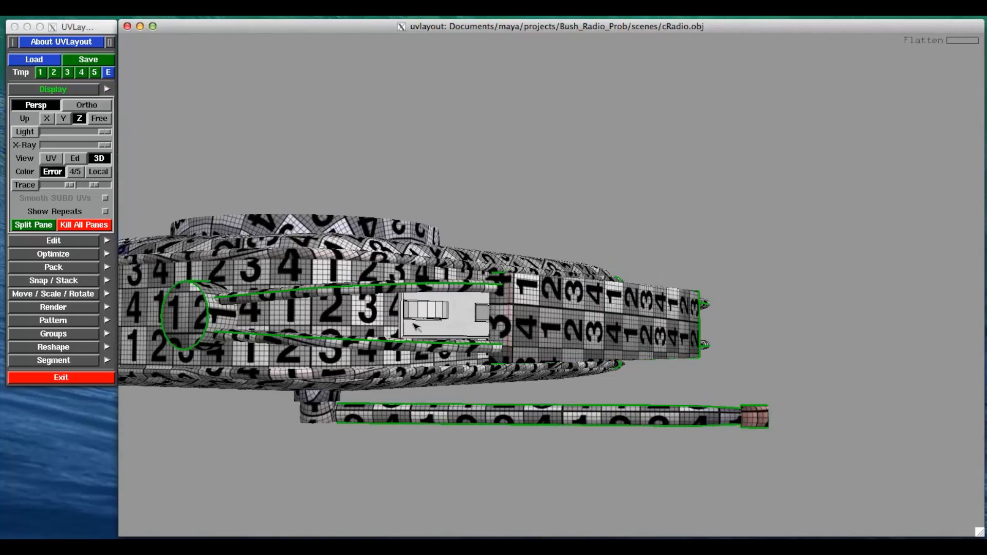
- Cut and split the control panel frame at the lower and upper corners of one end
left_click(74, 158)
left_click_drag(482, 272, 333, 241)
scroll(668, 267, "up", 3)
scroll(725, 318, "up", 3)
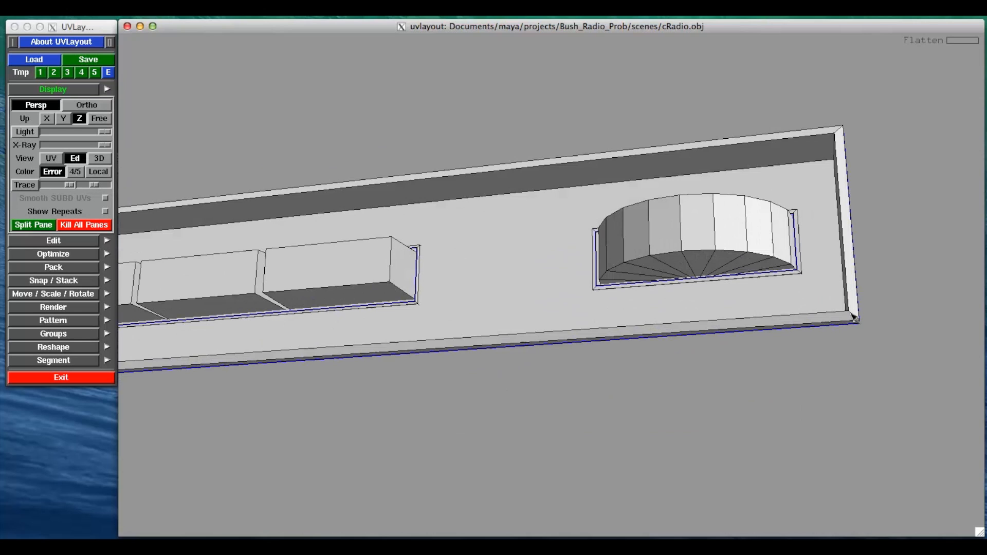
key("Return")
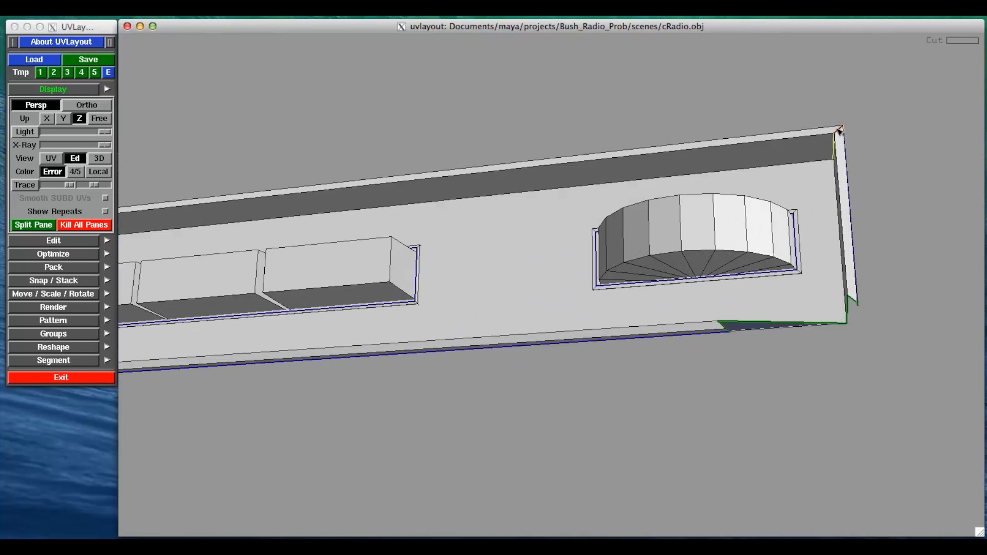
key("Return")
left_click_drag(780, 204, 707, 167)
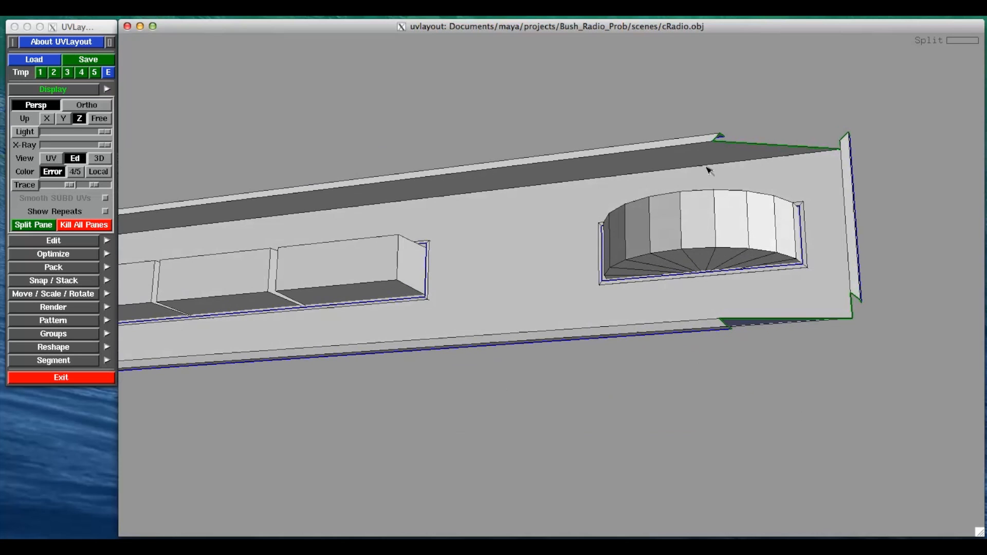
- Split the control panel frame's two long side walls from the back face along their inner edges and drop the frame into the UV view
key("c")
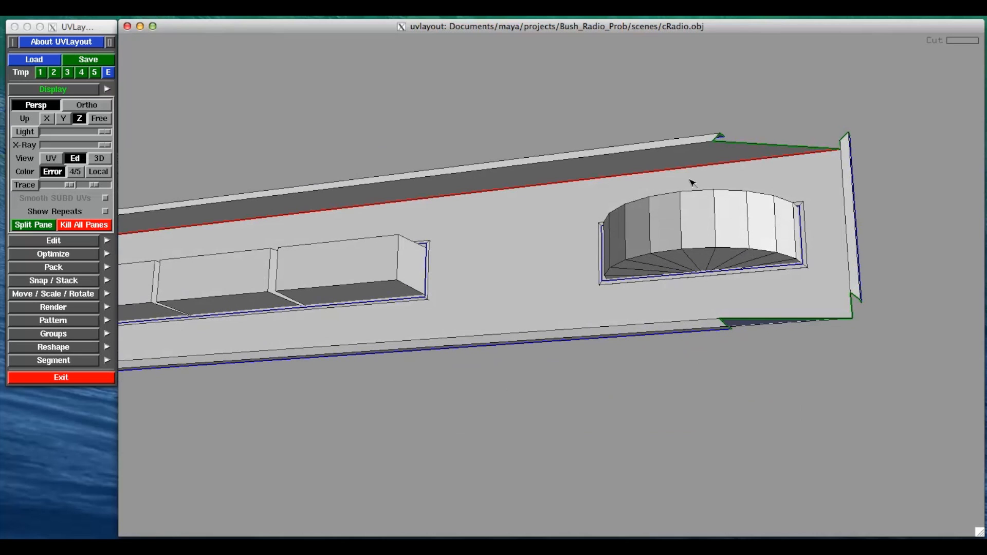
key("Return")
left_click_drag(591, 199, 656, 325)
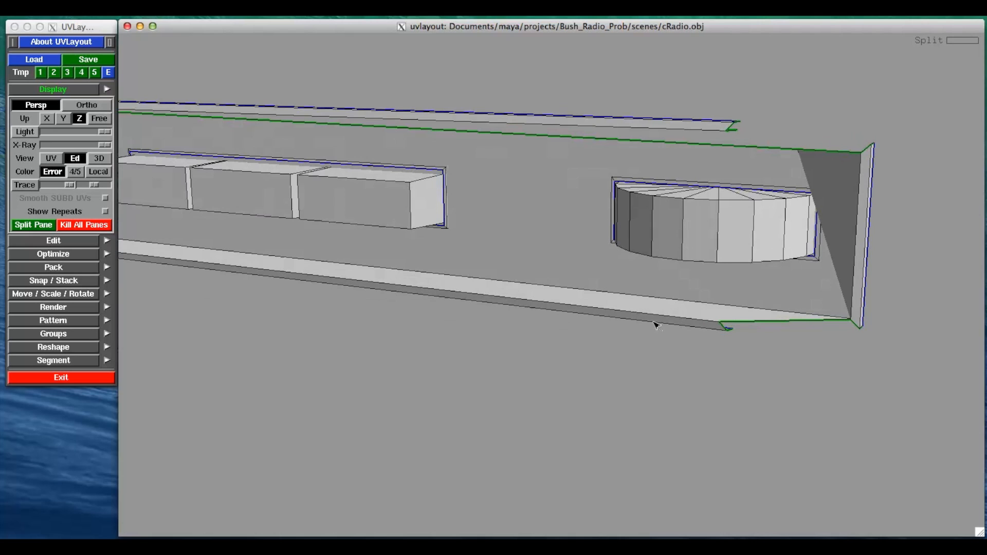
key("c")
key("Return")
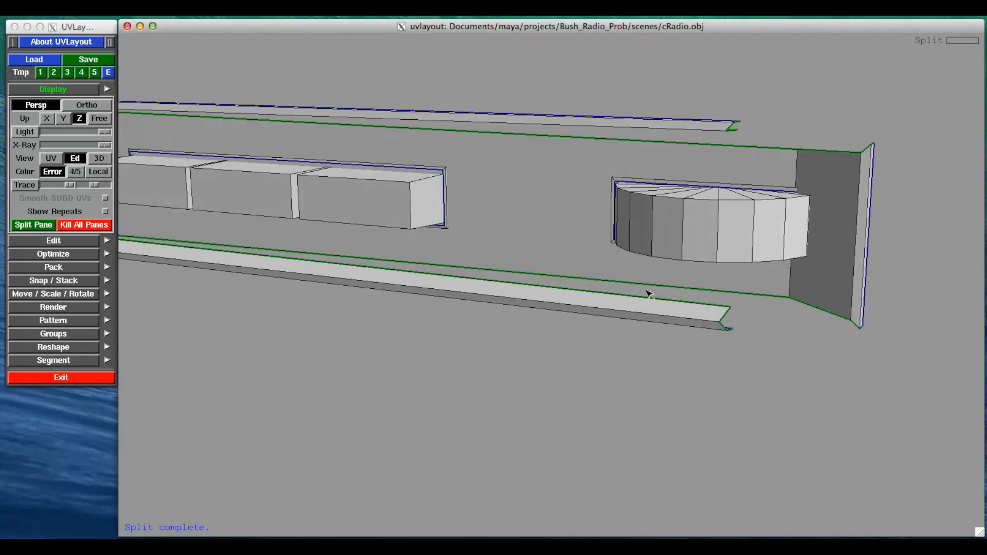
left_click_drag(647, 292, 512, 252)
key("d")
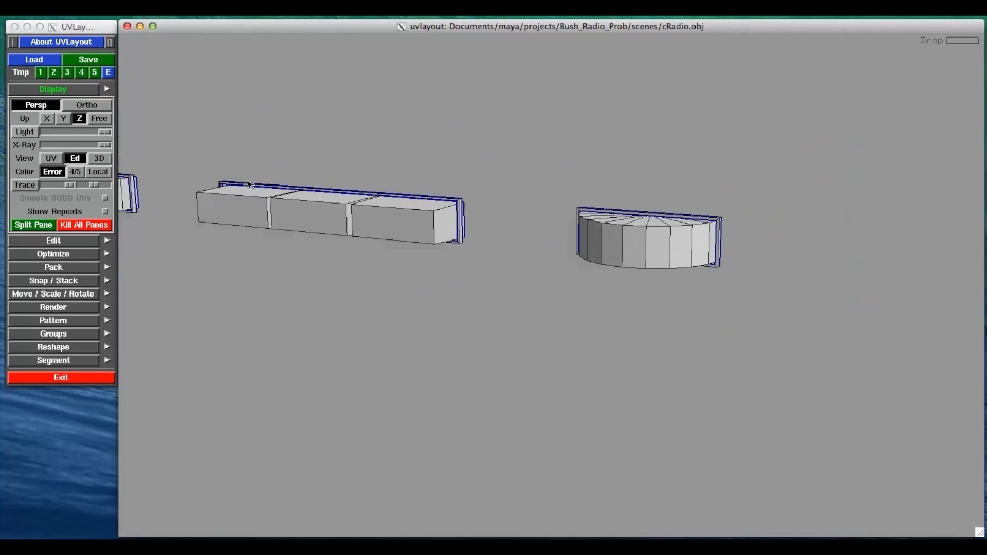
- Flatten the dropped control panel frame shell beside the long barrel-shaped shell in the UV view
left_click(49, 162)
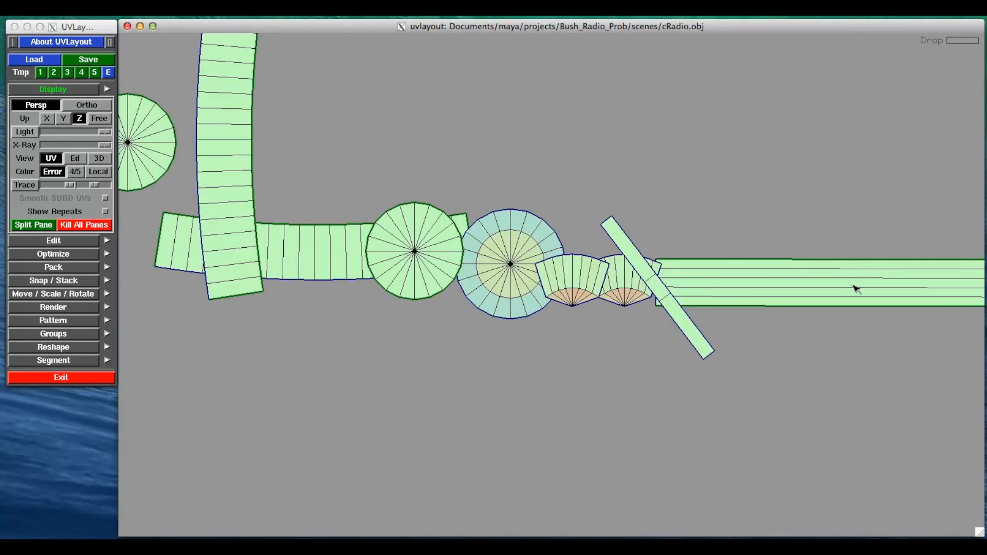
scroll(683, 335, "up", 6)
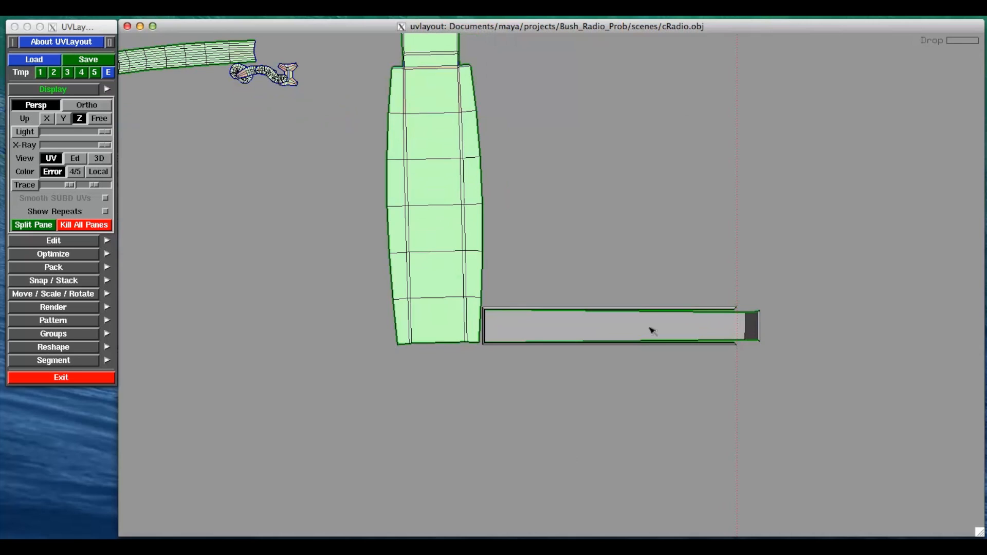
key("f")
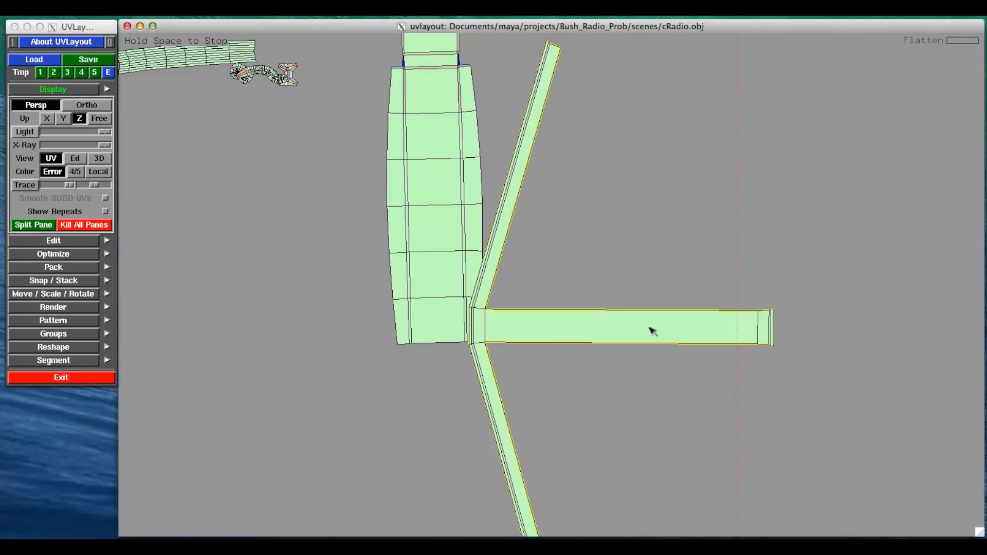
key("space")
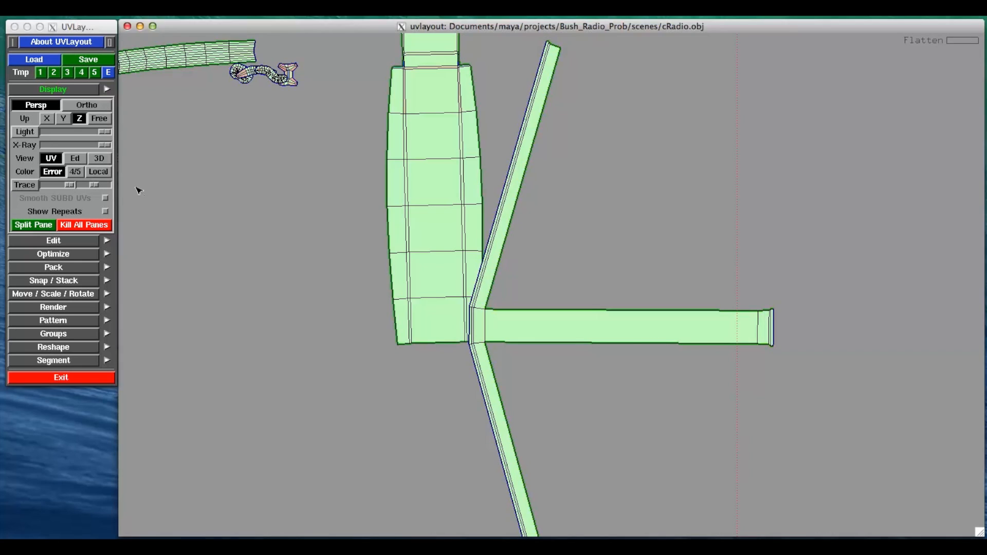
- Cut the half-round knob along its top and bottom rims and drop the curved wall and both caps into the UV view
left_click(75, 158)
left_click_drag(435, 250, 651, 293)
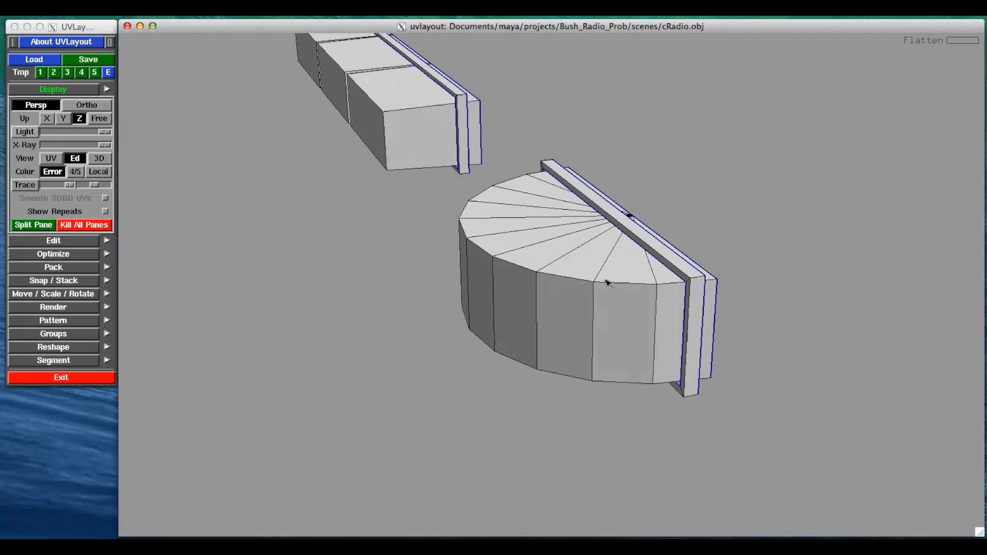
key("c")
left_click_drag(607, 283, 606, 317)
key("c")
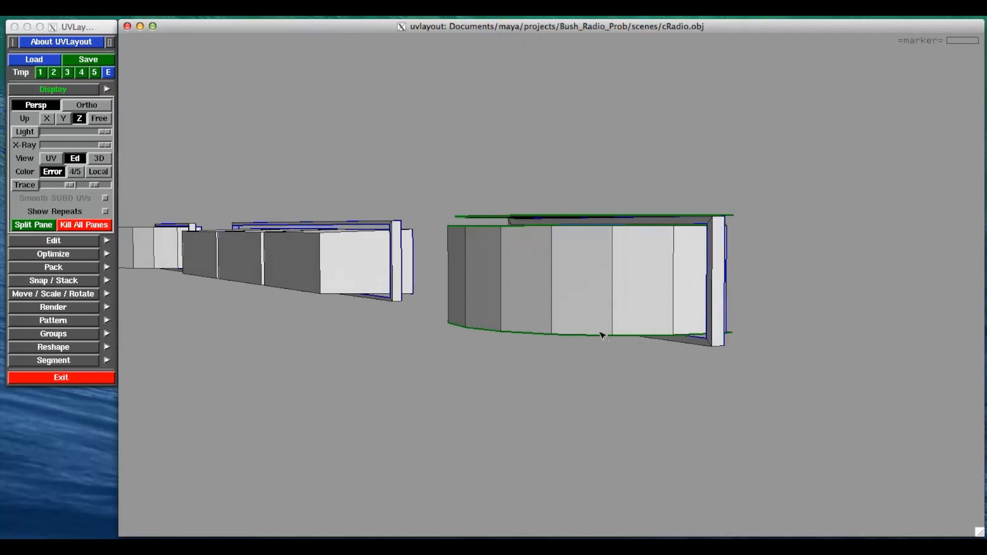
key("d")
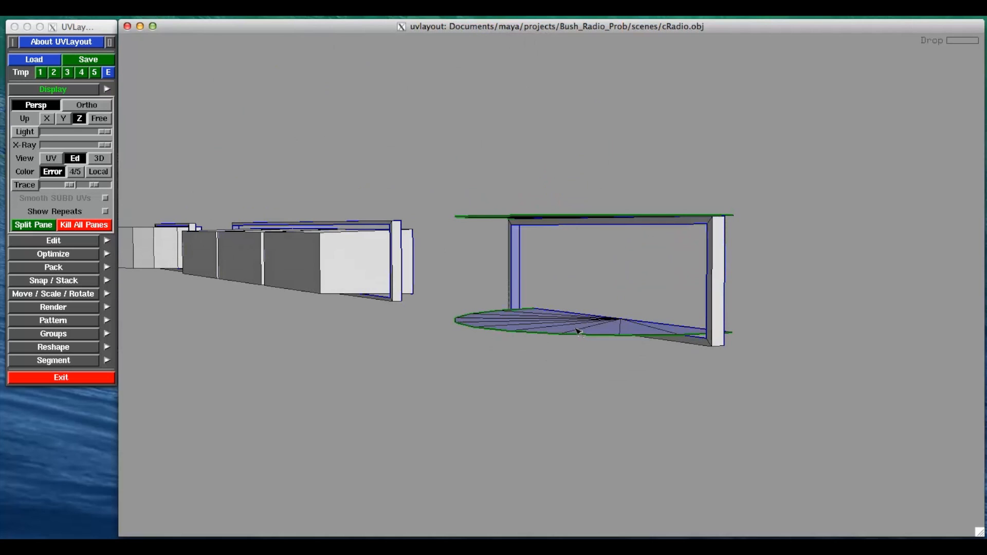
key("d")
left_click_drag(604, 306, 605, 213)
key("d")
- Split the half-round knob's rectangular surround at two diagonally opposite corners and drop both L-shaped pieces into the UV view
left_click_drag(680, 260, 709, 251)
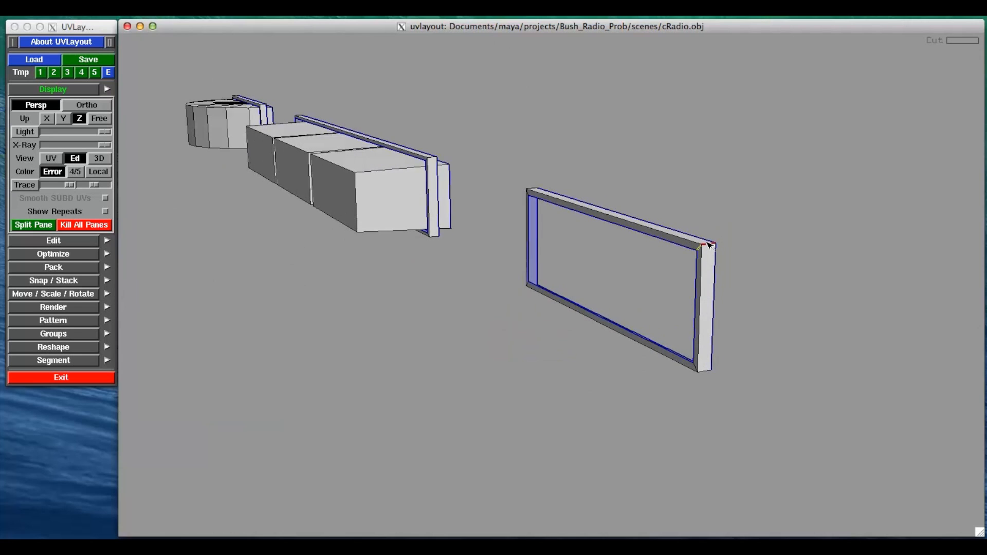
key("Return")
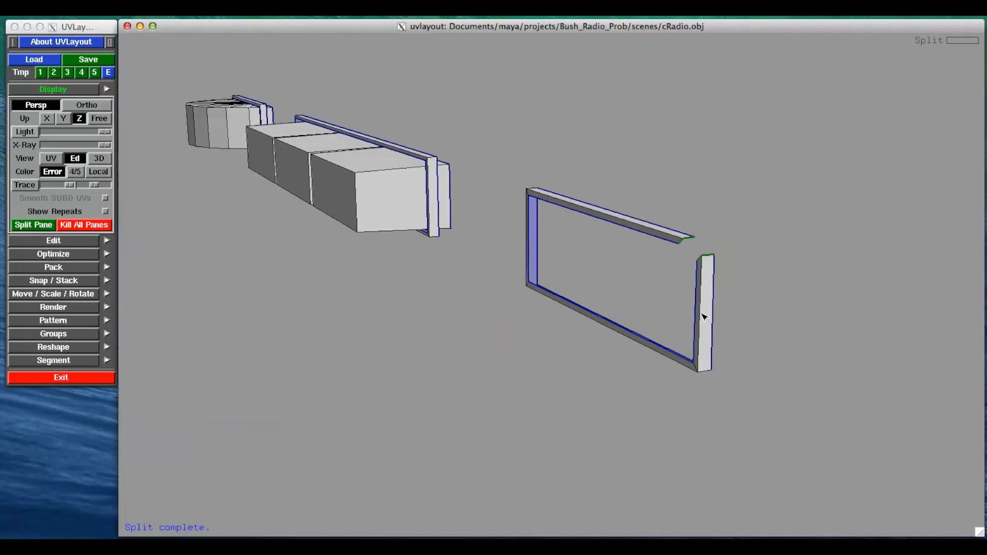
left_click_drag(549, 323, 385, 363)
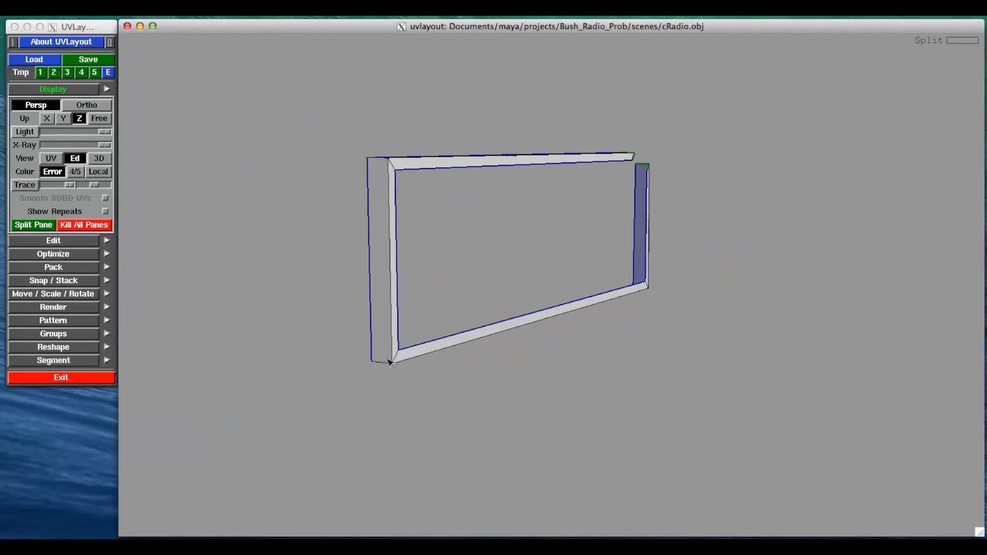
key("d")
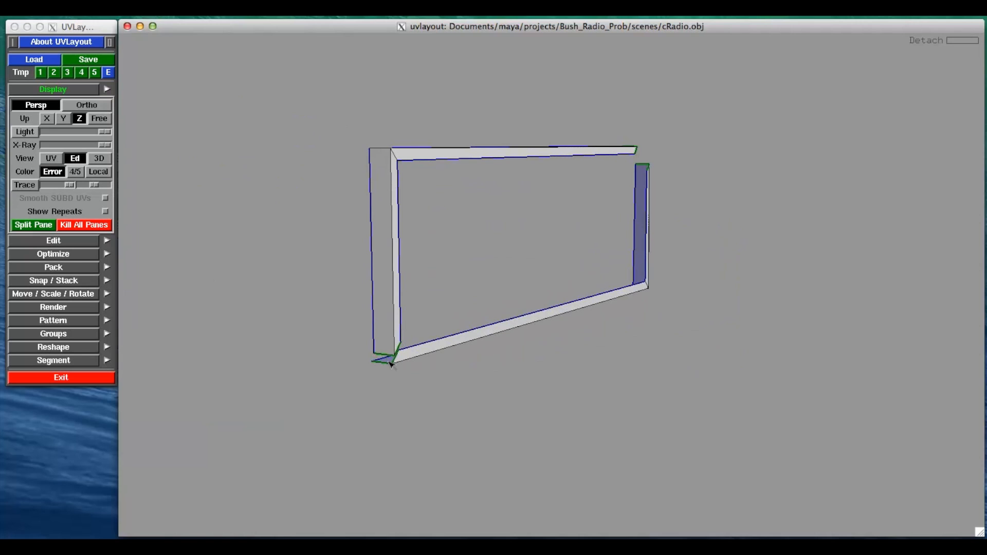
key("d")
key("d")
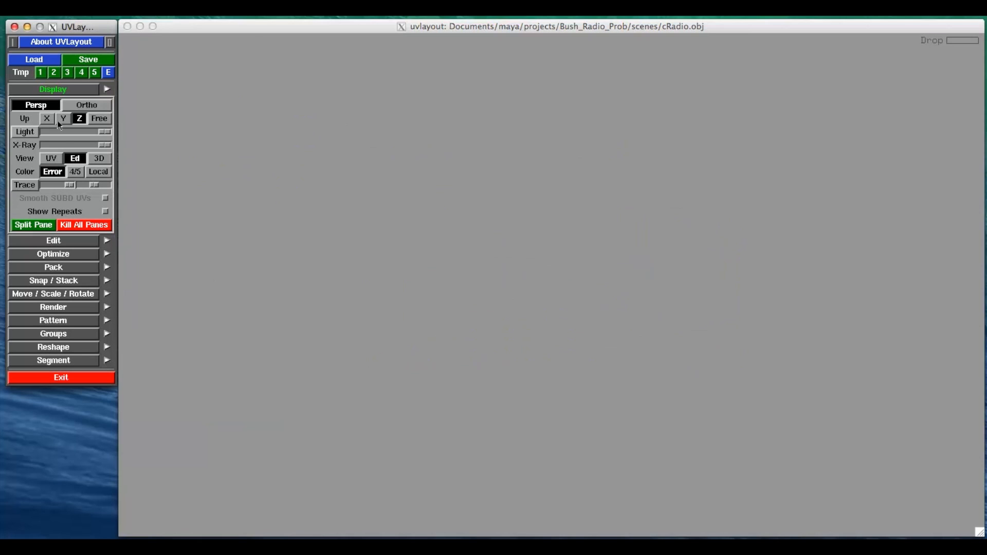
- Flatten the knob's curved wall, its two semicircular caps and the two L-shaped surround strips in the UV view
left_click(52, 158)
middle_click_drag(644, 493, 618, 391)
right_click_drag(618, 391, 702, 499)
middle_click_drag(702, 498, 647, 369)
right_click_drag(647, 369, 677, 428)
middle_click_drag(677, 428, 599, 306)
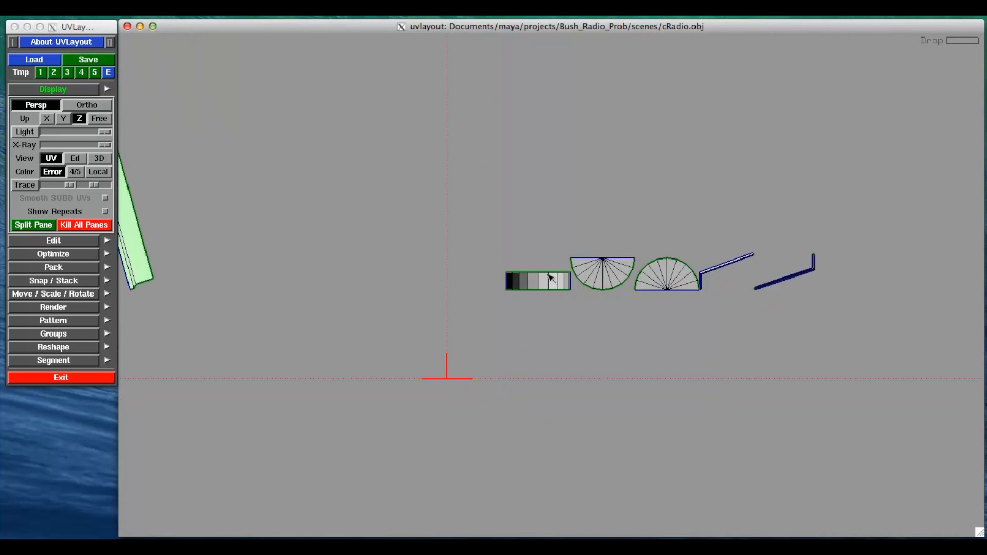
key("f")
key("space")
key("f")
key("f")
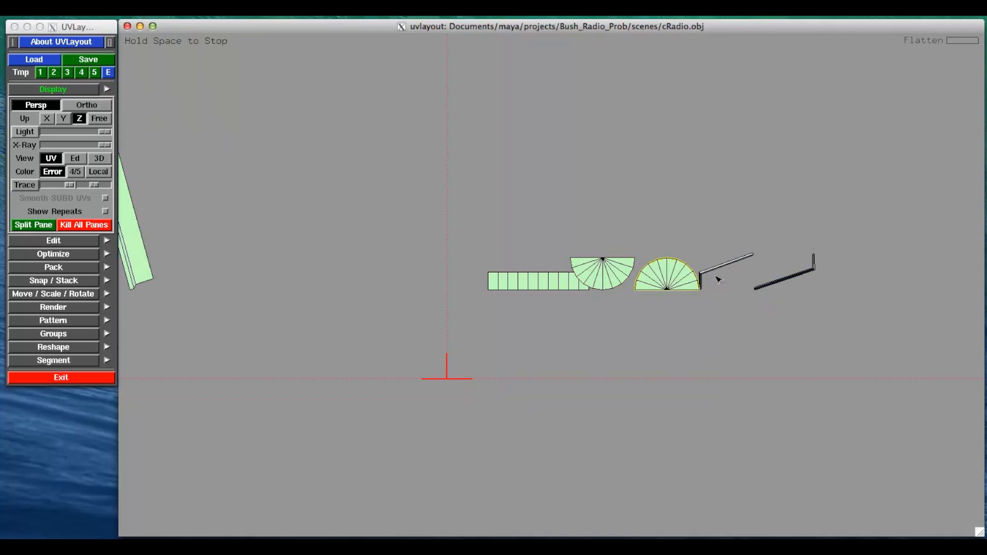
key("f")
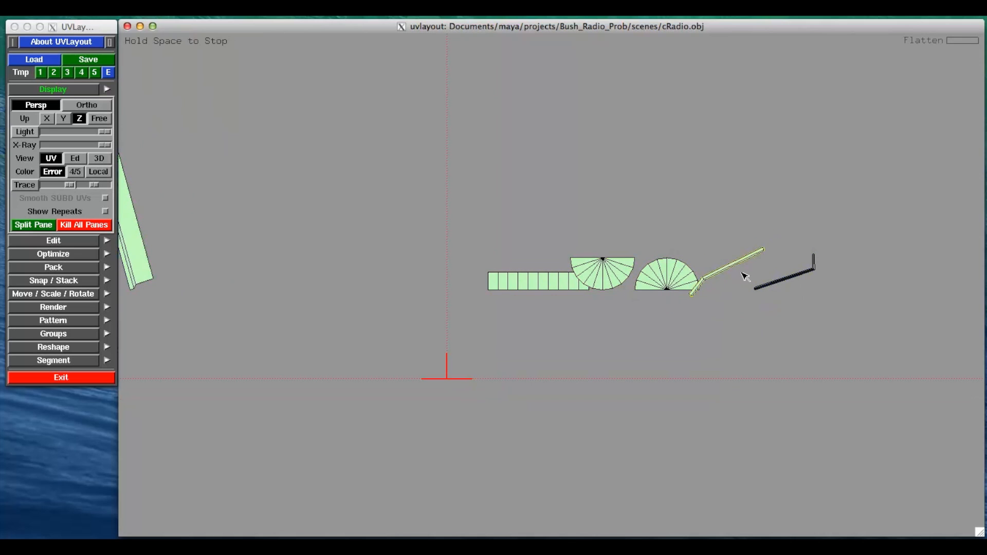
key("f")
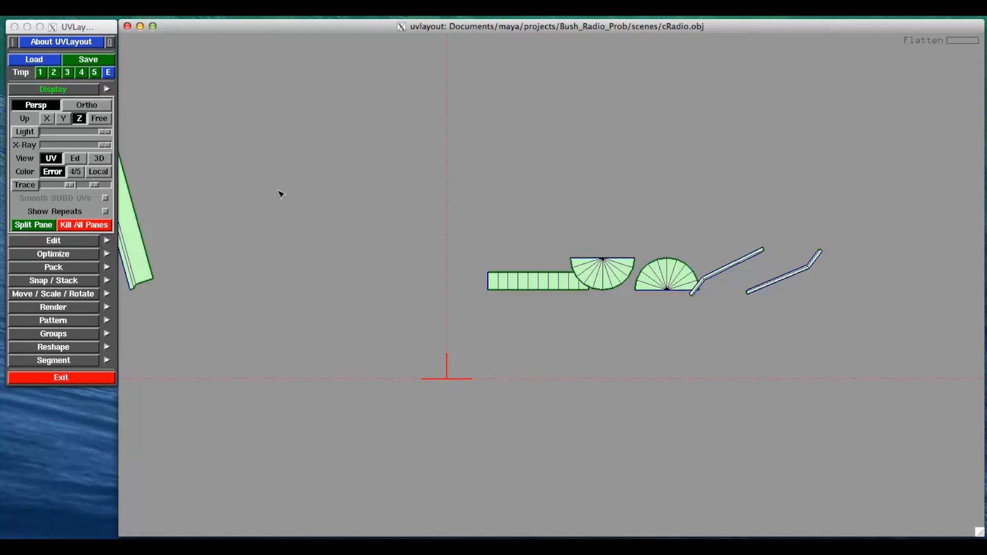
- Split the end box of the three-box row along its short depth edges and drop it into the UV view
left_click(76, 109)
scroll(590, 272, "down", 3)
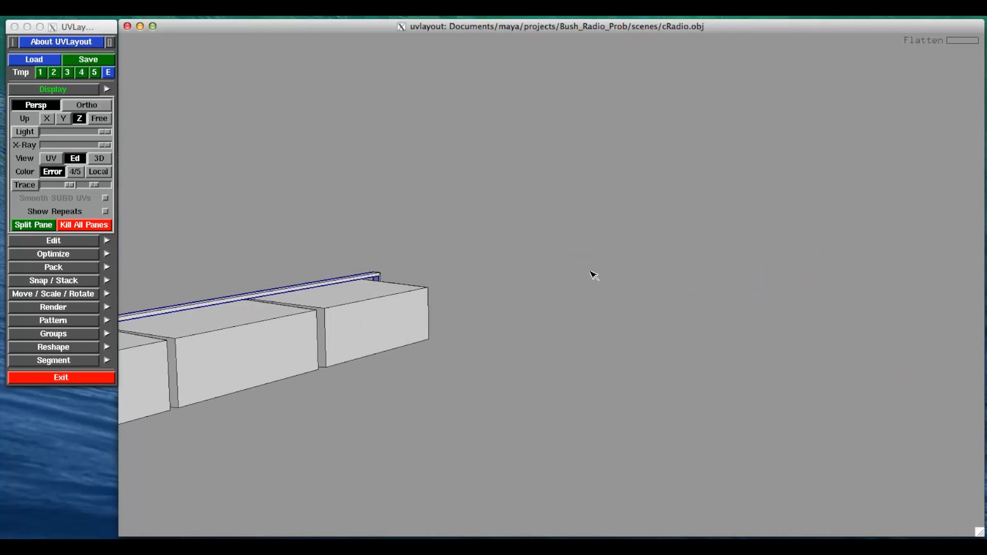
scroll(467, 286, "down", 3)
left_click_drag(489, 321, 349, 302)
scroll(349, 302, "up", 3)
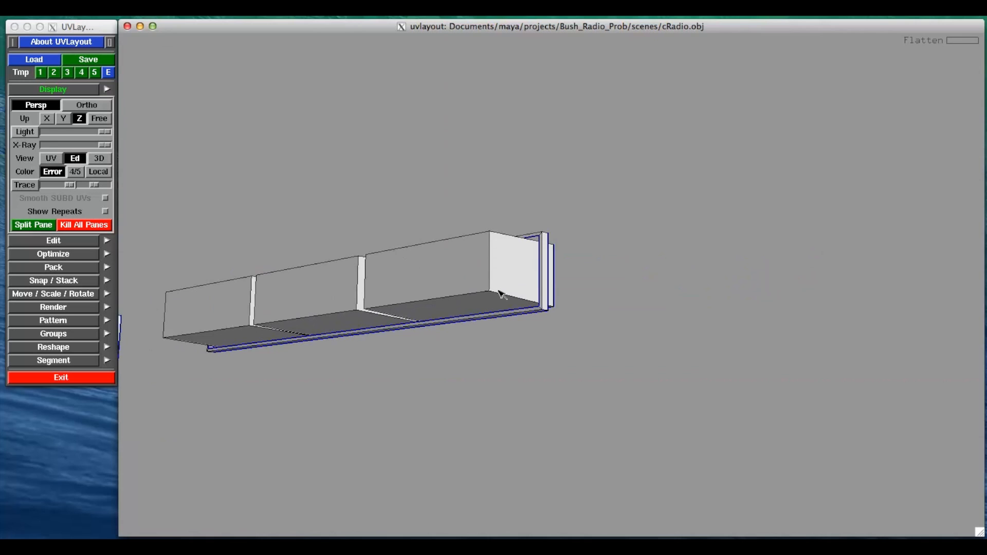
scroll(456, 293, "up", 3)
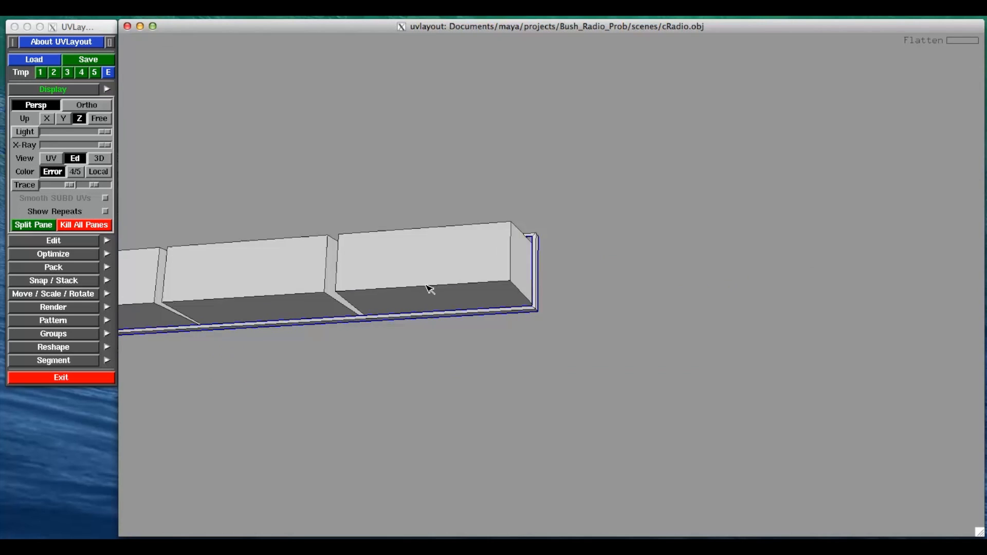
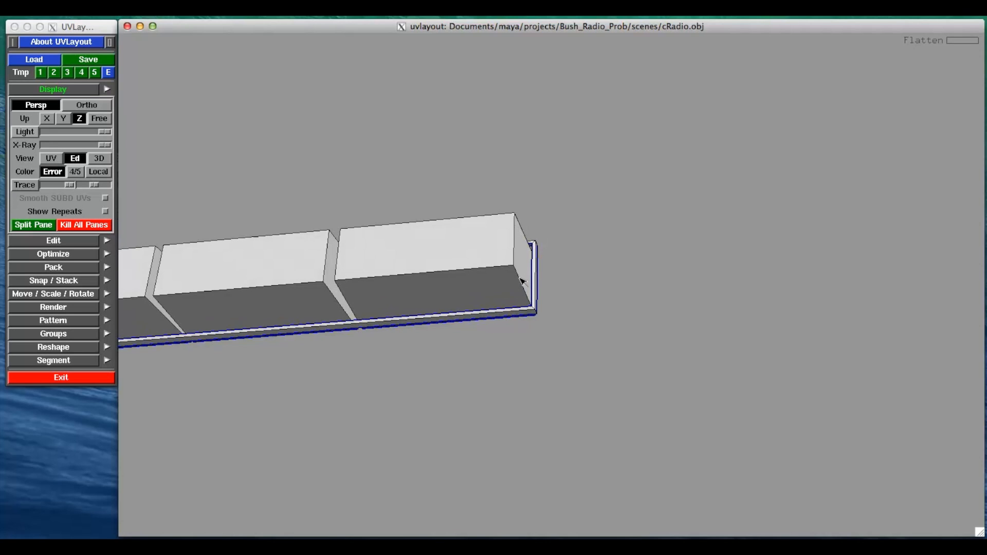
key("c")
left_click_drag(522, 282, 414, 238)
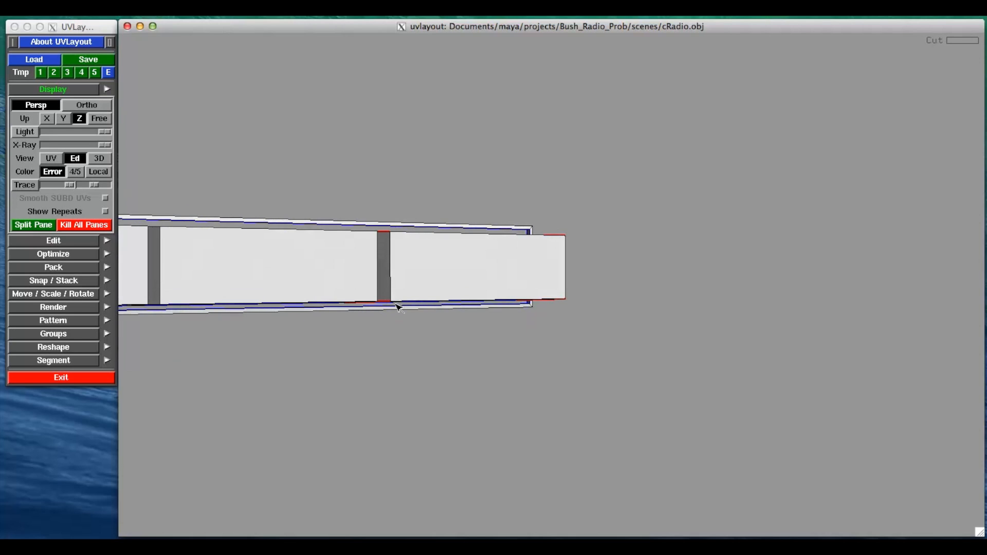
key("Return")
left_click_drag(418, 289, 433, 254)
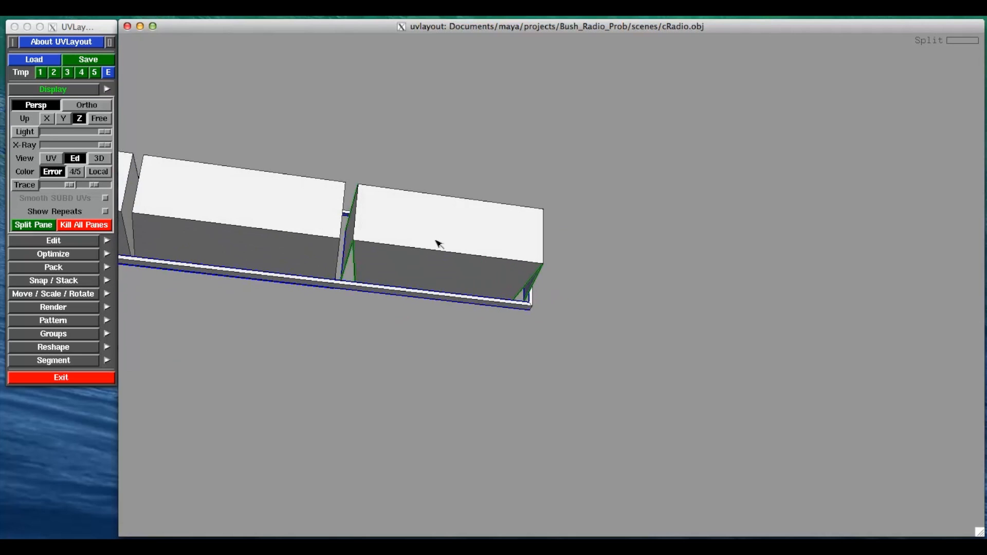
key("d")
key("1")
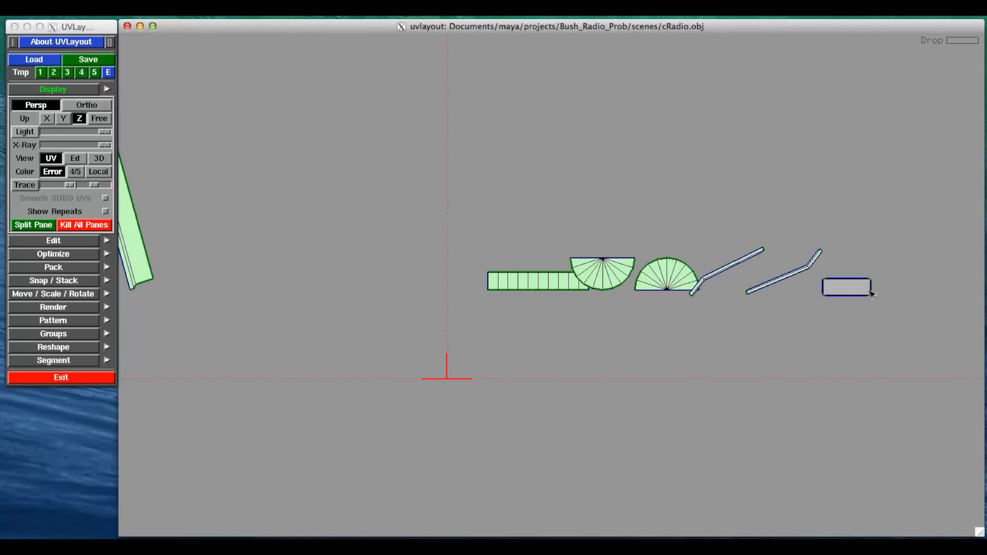
- Try to flatten the dropped end box shell and examine its short sides up close
key("f")
key("space")
right_click_drag(925, 292, 812, 289)
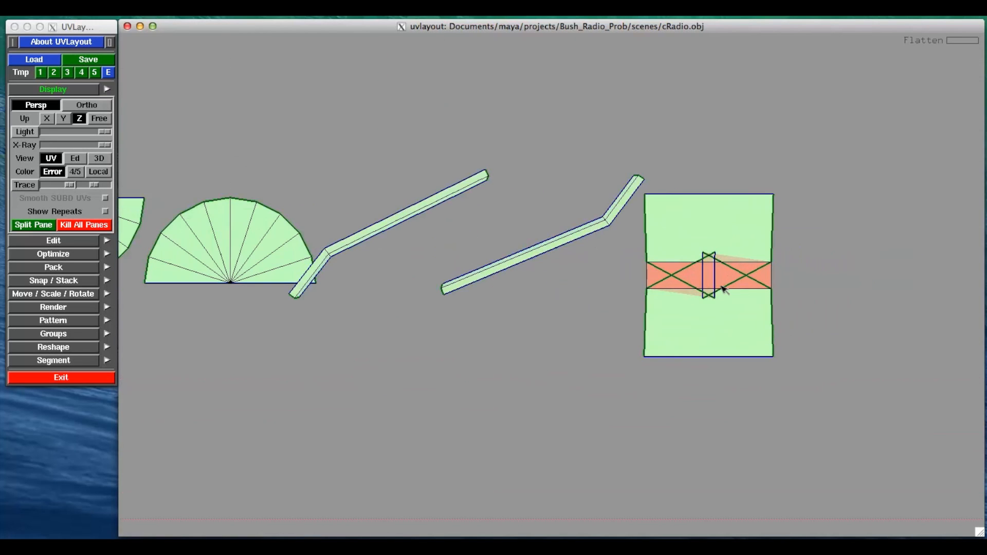
- Return the end box from the UV view to the edit view and weld its split depth edges back together
key("d")
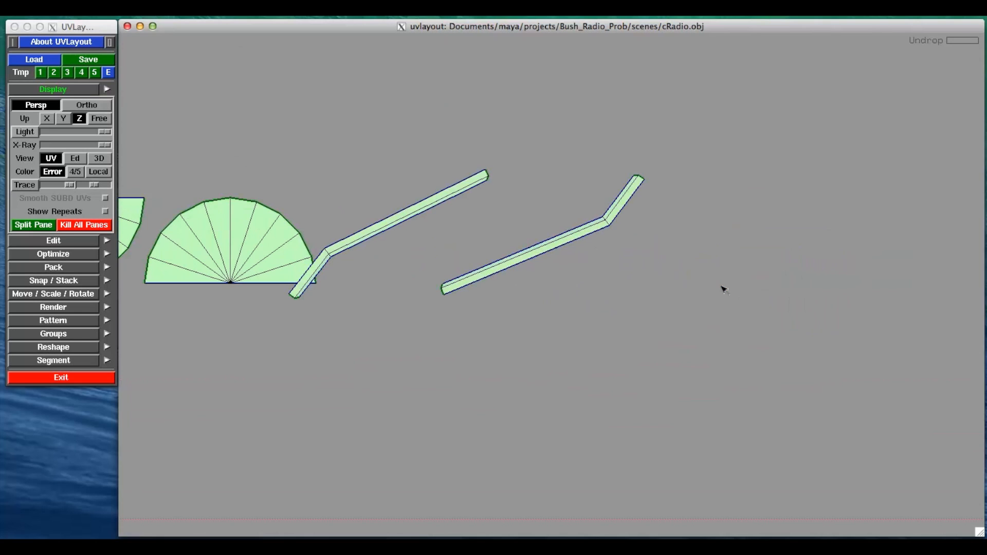
key("2")
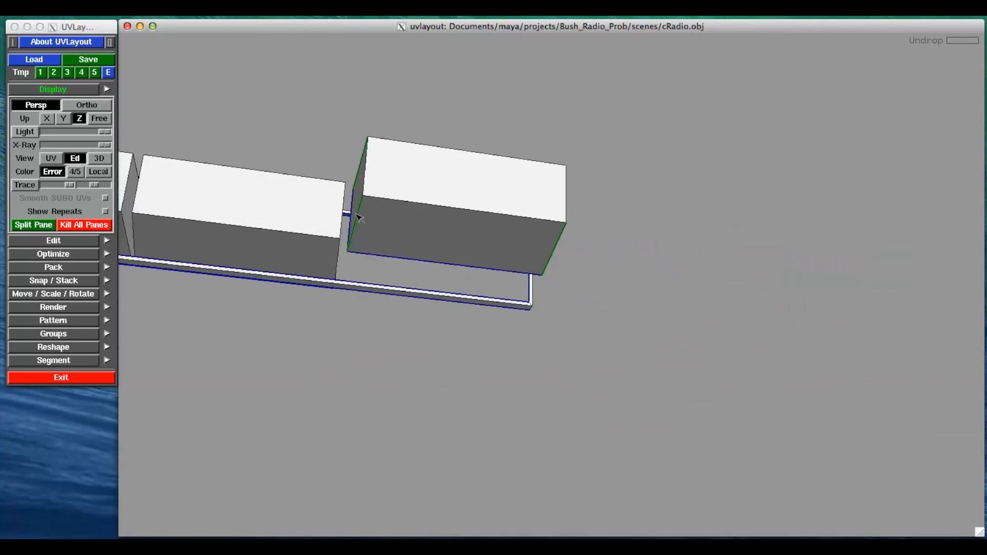
key("w")
left_click_drag(572, 241, 653, 344)
key("w")
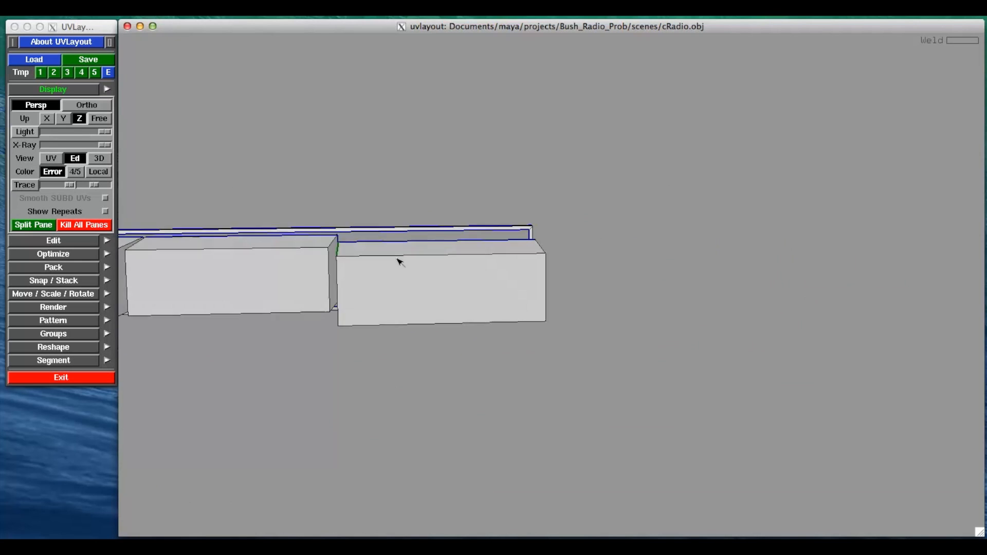
left_click_drag(398, 258, 487, 260)
key("w")
- Split the end box along the upper and lower edges of its front face and one short side, then drop it into the UV view
left_click_drag(433, 293, 503, 303)
key("c")
key("c")
left_click_drag(421, 299, 467, 290)
key("Return")
left_click_drag(516, 306, 465, 300)
key("c")
key("c")
key("Return")
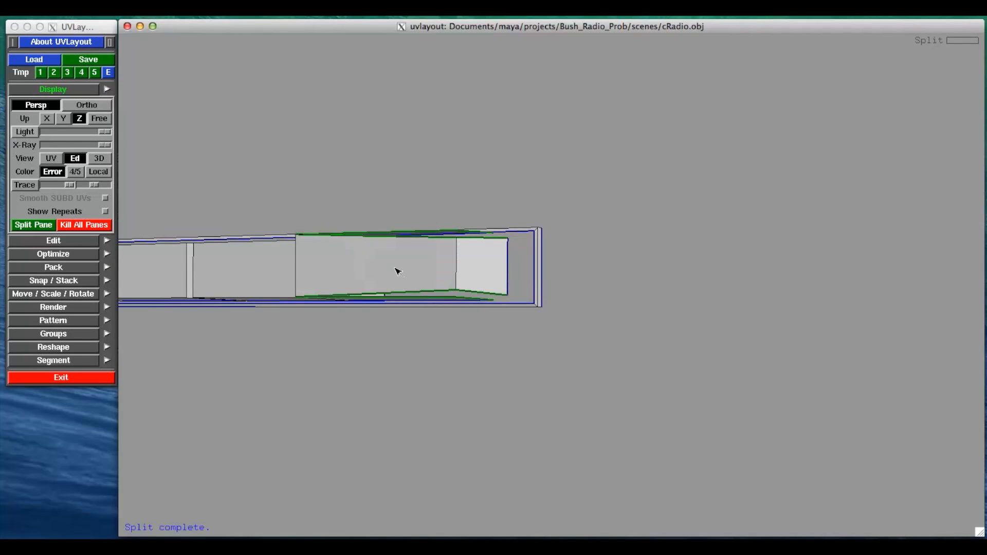
key("d")
- Flatten the end box shell into a T-shaped layout in the UV view
left_click(52, 158)
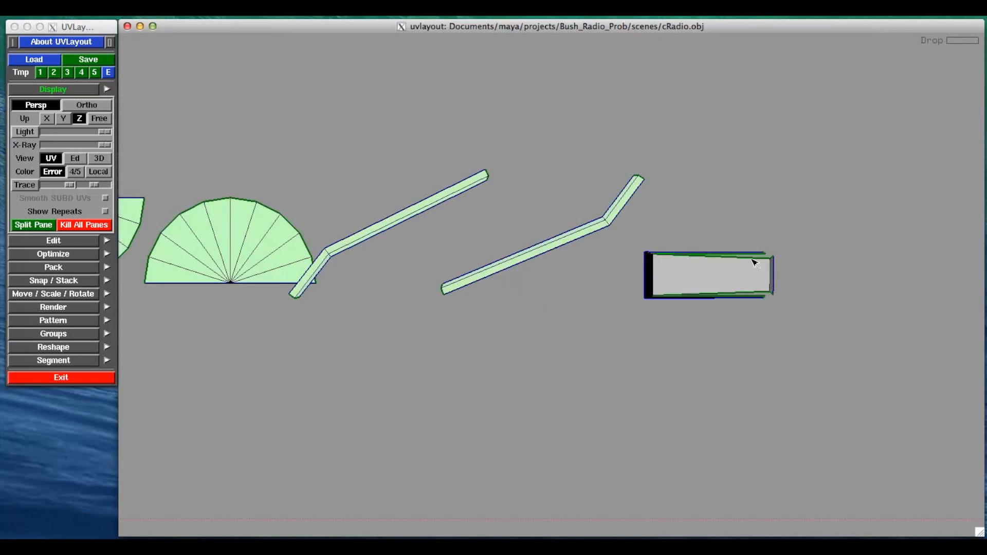
key("f")
key("space")
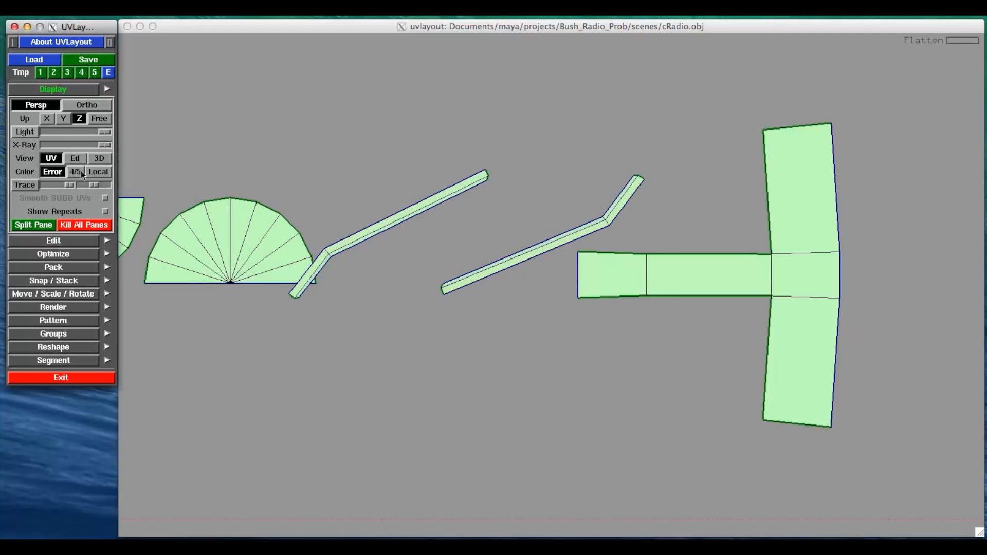
- Cut and split the middle box along the upper and lower edges of its front face and one short side
left_click(75, 158)
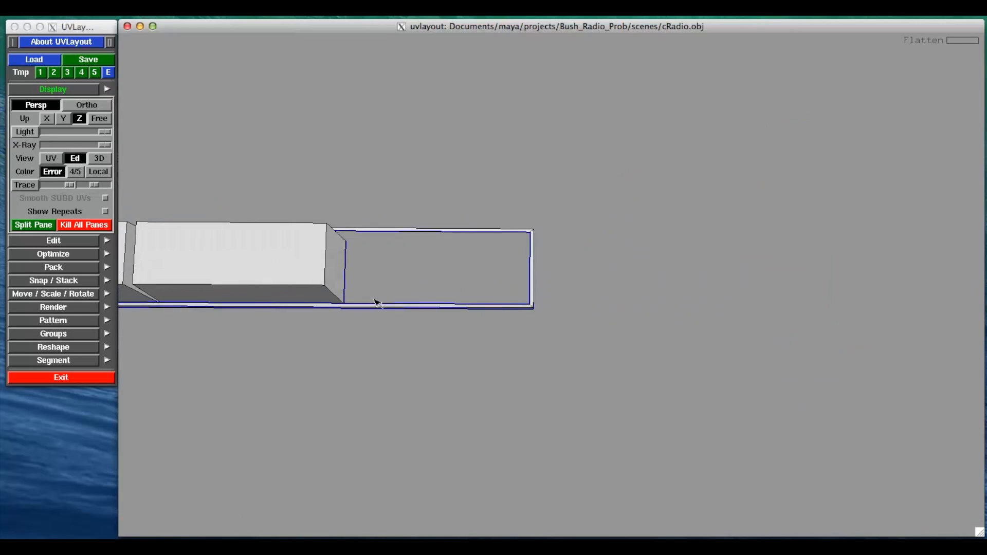
key("c")
key("c")
mouse_move(367, 286)
left_mouse_down()
mouse_move(346, 241)
mouse_move(368, 292)
left_mouse_up()
key("c")
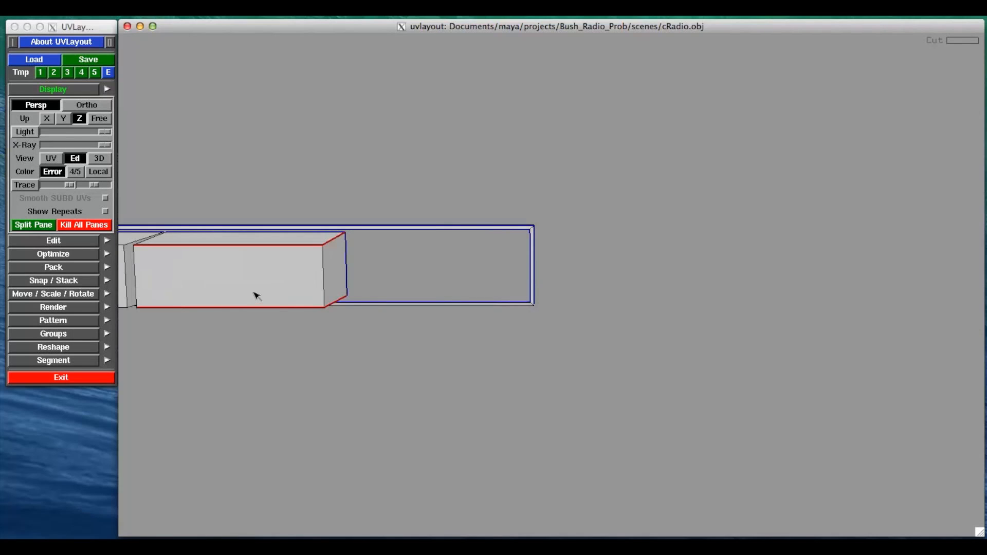
key("Return")
- Split the last box along the same front and side edges and drop both remaining boxes into the UV view
middle_click_drag(261, 286, 377, 284)
right_click_drag(307, 280, 463, 256)
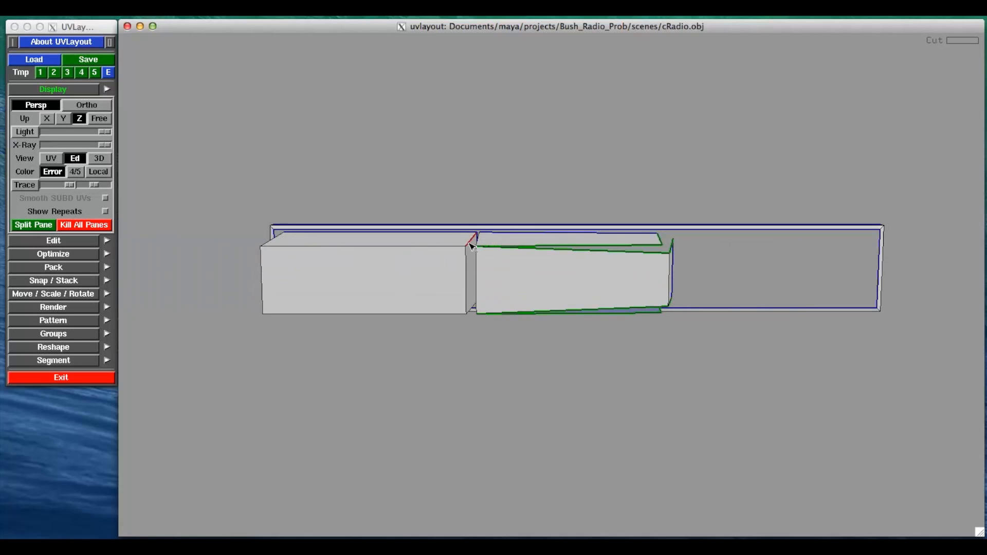
key("c")
left_click_drag(440, 300, 440, 282)
key("c")
key("Return")
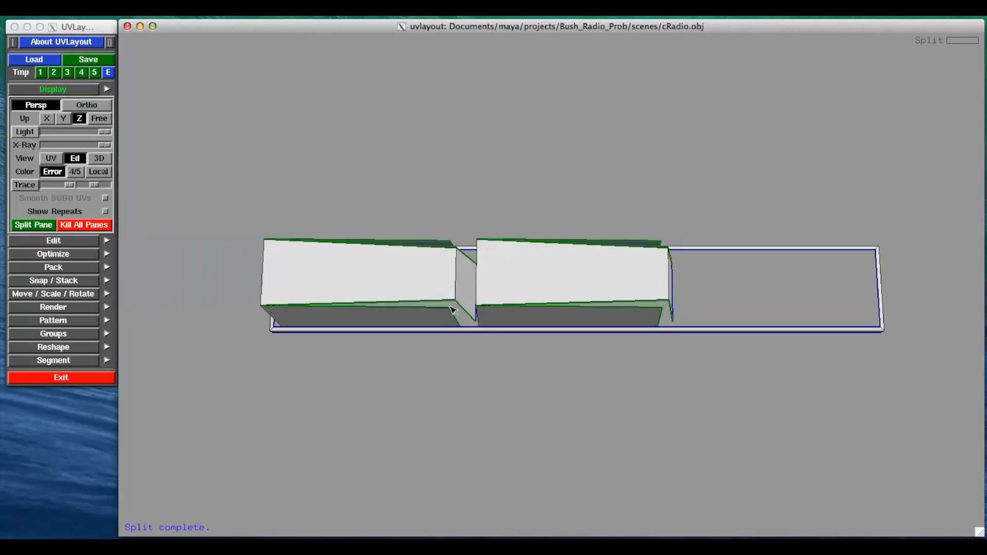
key("d")
key("d")
- Cut and split the long rectangular surround behind the boxes at one lower corner
left_click_drag(421, 342, 514, 343)
key("Home")
key("c")
key("Return")
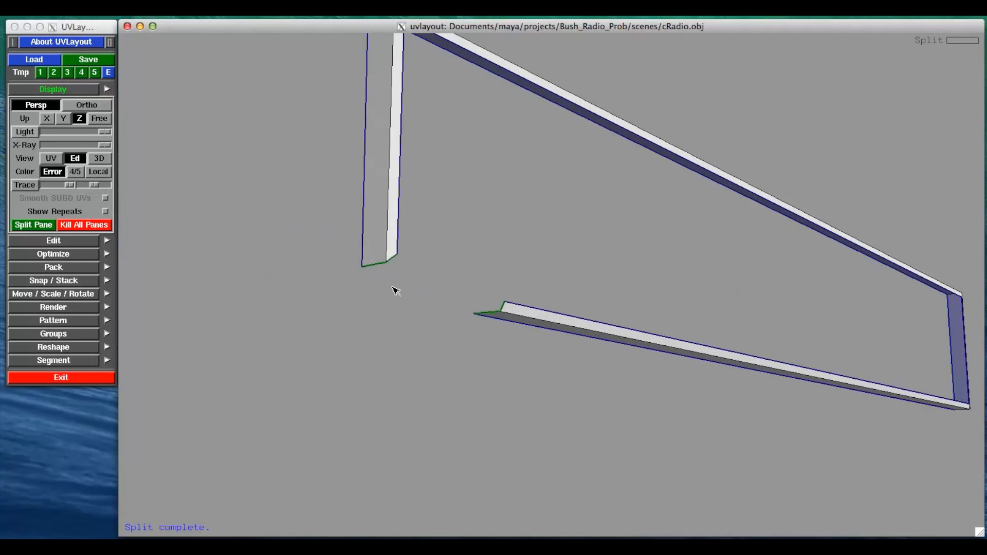
- Cut and split the long rectangular surround at its opposite corner and drop the pieces into the UV view
key("Home")
left_click_drag(849, 296, 672, 319)
key("c")
key("Return")
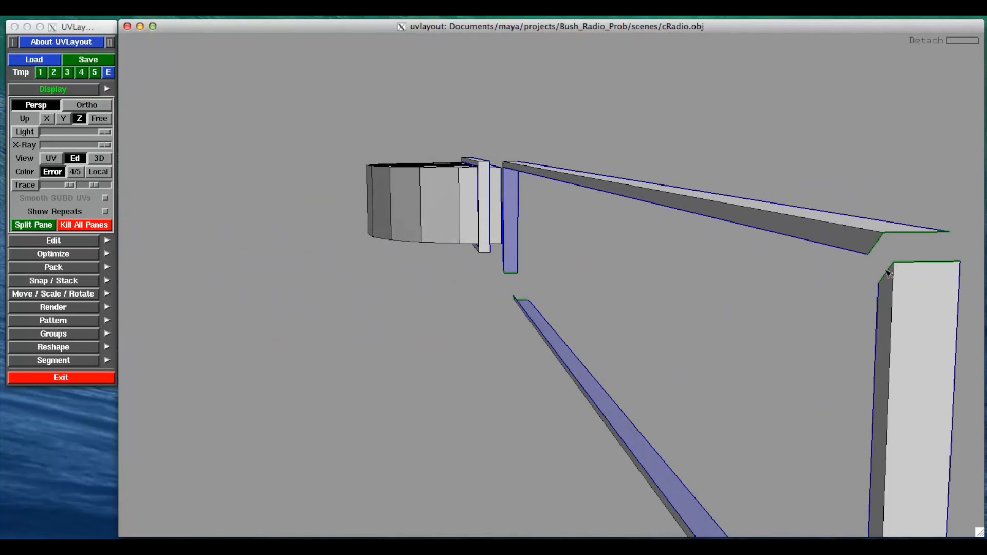
key("d")
key("d")
key("d")
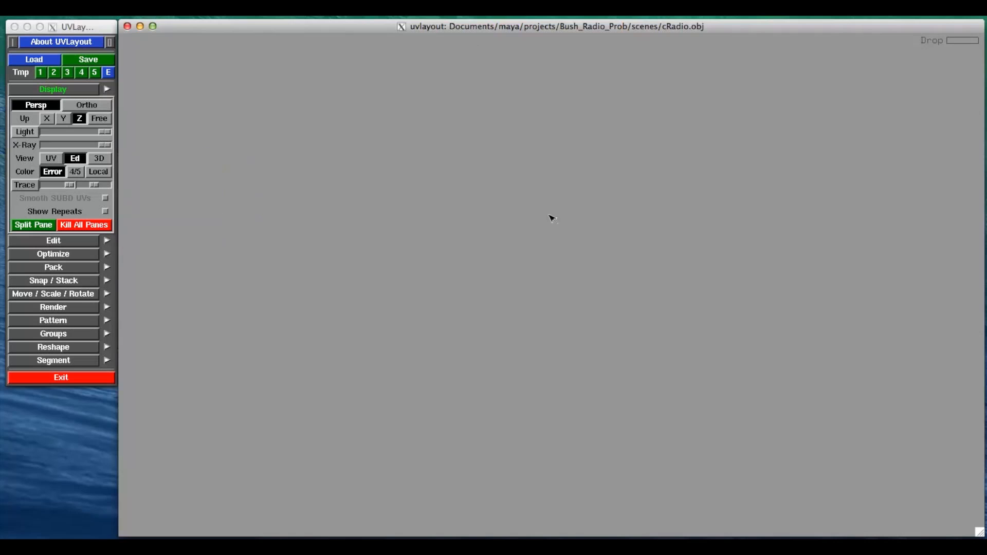
- Cut and split the half-cylinder shell along its upper and lower curved rim edges
left_click_drag(250, 224, 309, 230)
right_click_drag(449, 286, 683, 317)
left_click_drag(682, 318, 625, 328)
key("c")
key("c")
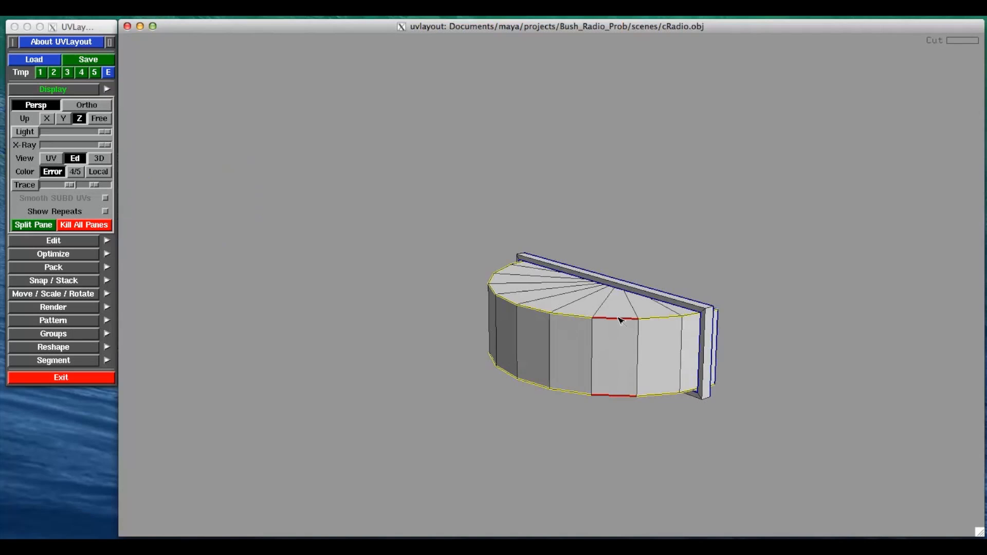
key("Return")
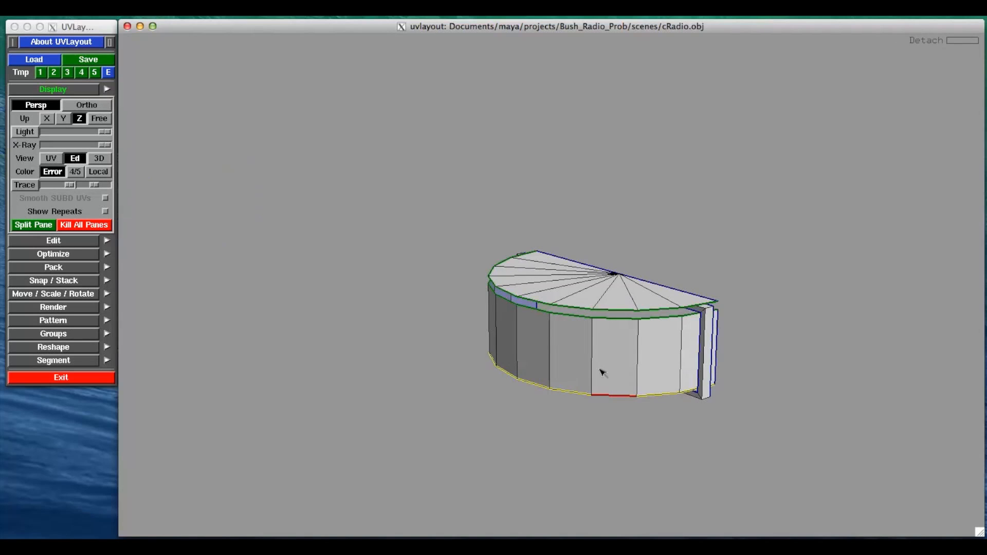
left_click_drag(599, 369, 618, 340)
key("Return")
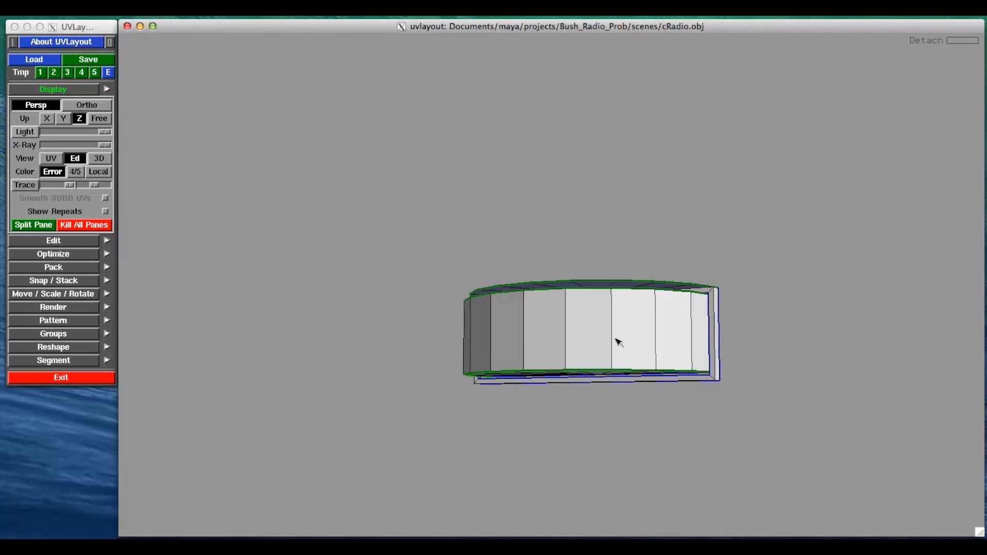
- Drop the half-cylinder's curved wall and both semicircular caps into the UV view
key("d")
left_click_drag(612, 328, 590, 279)
key("d")
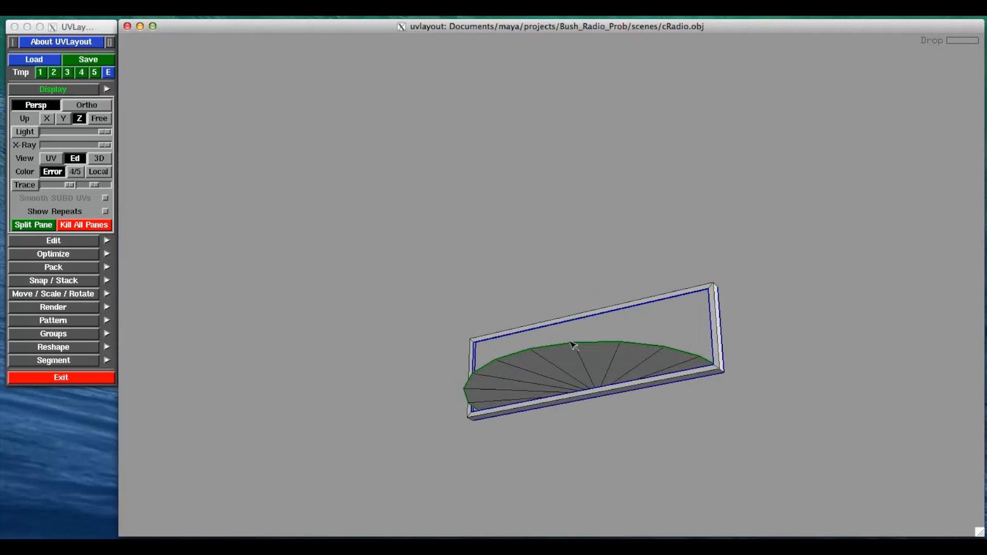
key("d")
- Cut and split the small rectangular frame at two opposite corners and drop both pieces into the UV view
mouse_move(724, 365)
left_mouse_down()
mouse_move(712, 358)
mouse_move(733, 353)
left_mouse_up()
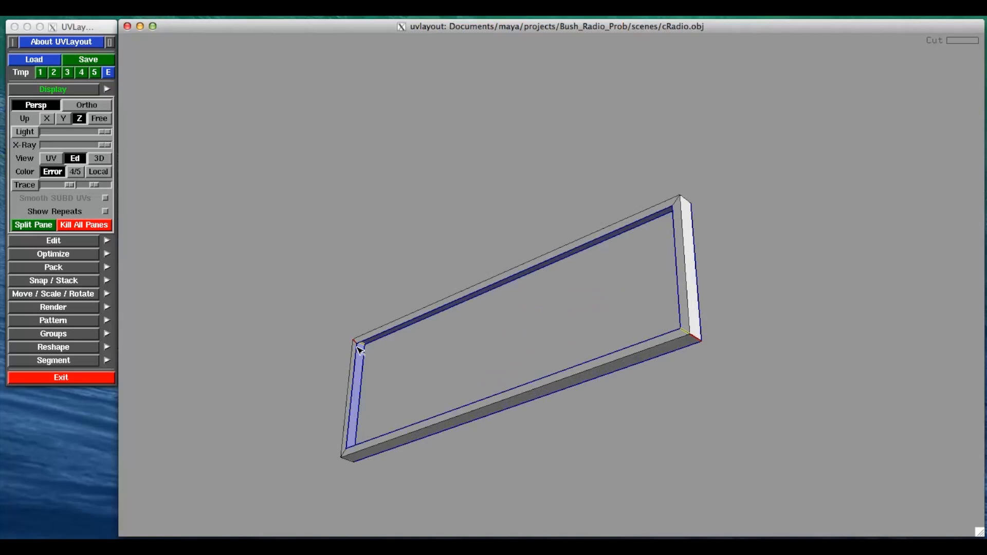
key("Return")
key("d")
left_click(357, 400)
- Flatten the two remaining box shells into T-shaped layouts in the UV view
key("1")
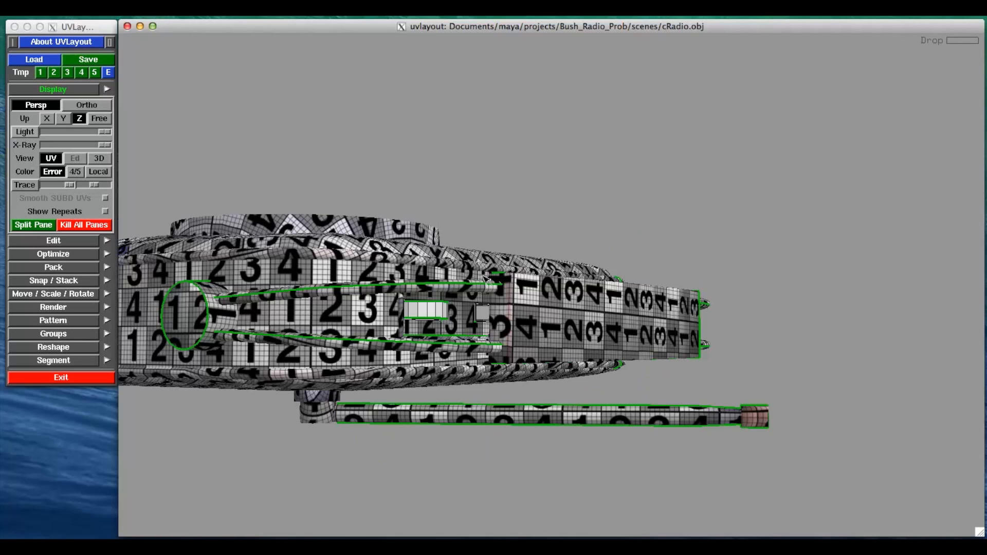
left_click_drag(615, 348, 417, 296)
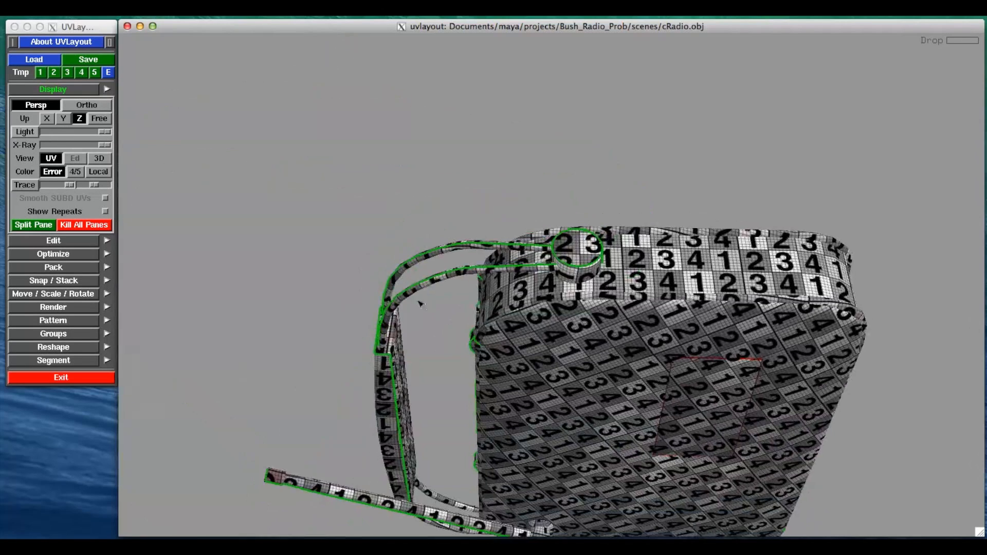
left_click(57, 162)
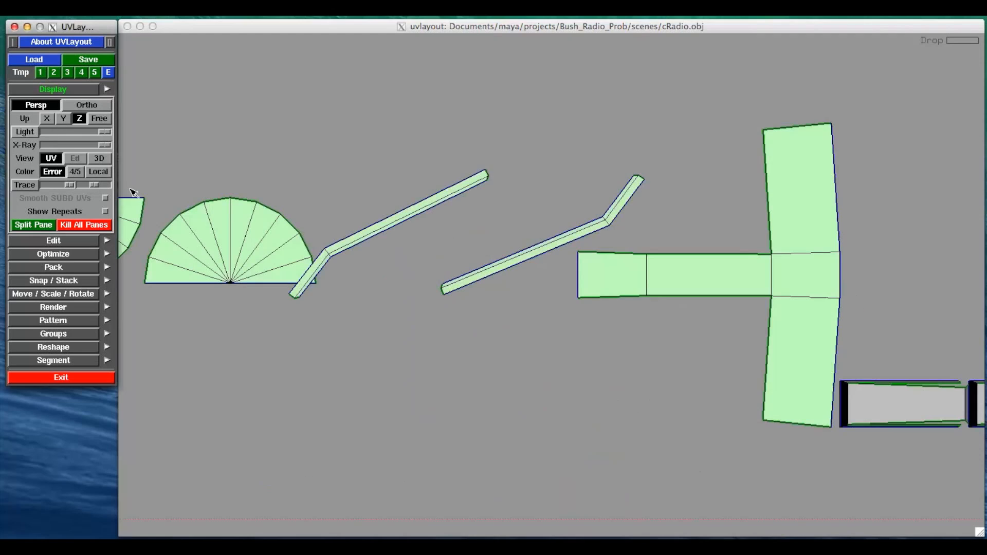
scroll(885, 415, "up", 3)
right_click_drag(881, 413, 657, 237)
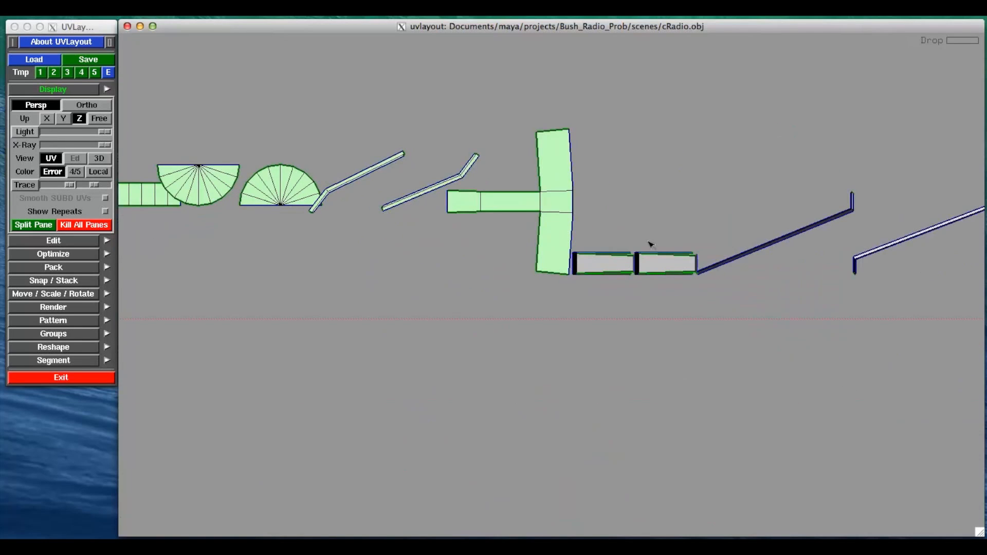
scroll(616, 263, "up", 1)
key("space")
key("f")
key("space")
key("f")
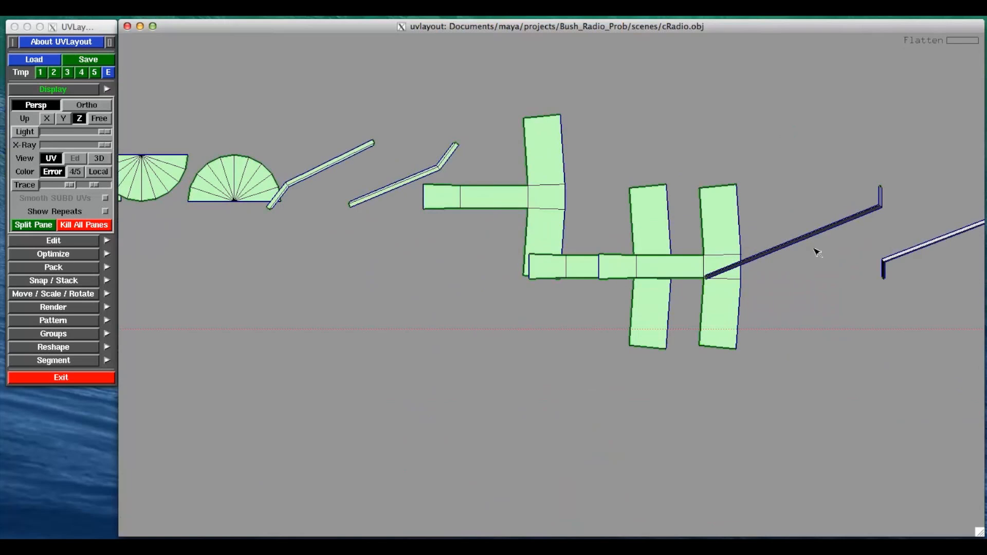
- Flatten the two long bent strips of the rectangular surround
key("f")
key("space")
key("space")
key("space")
- Flatten the half-cylinder's wall, its two semicircular caps and the small frame's two strips
scroll(885, 266, "down", 4)
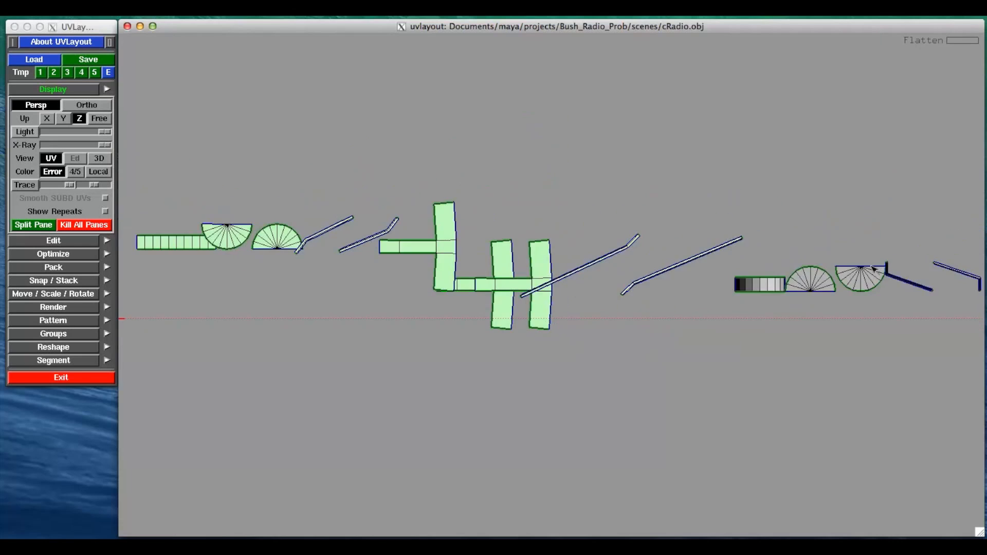
scroll(566, 298, "up", 4)
key("f")
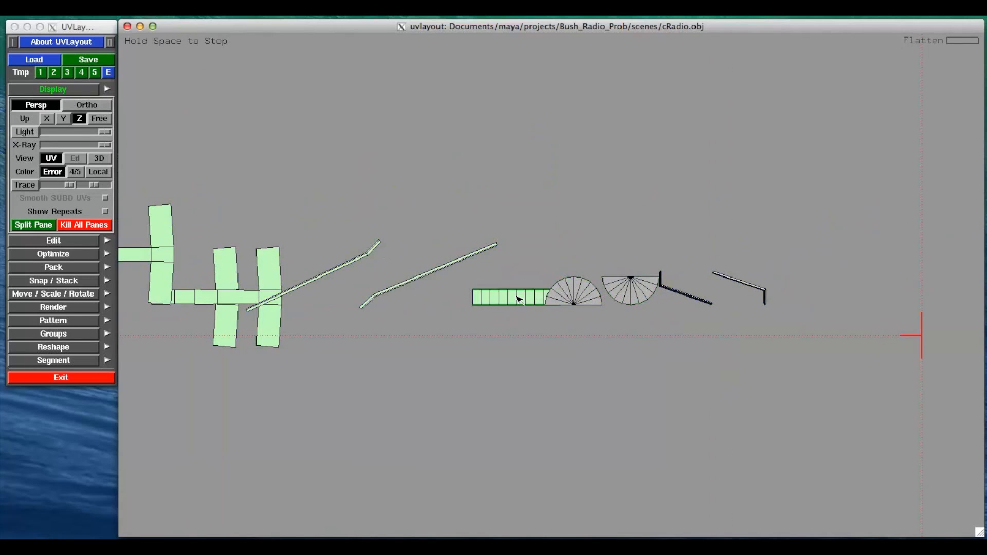
key("space")
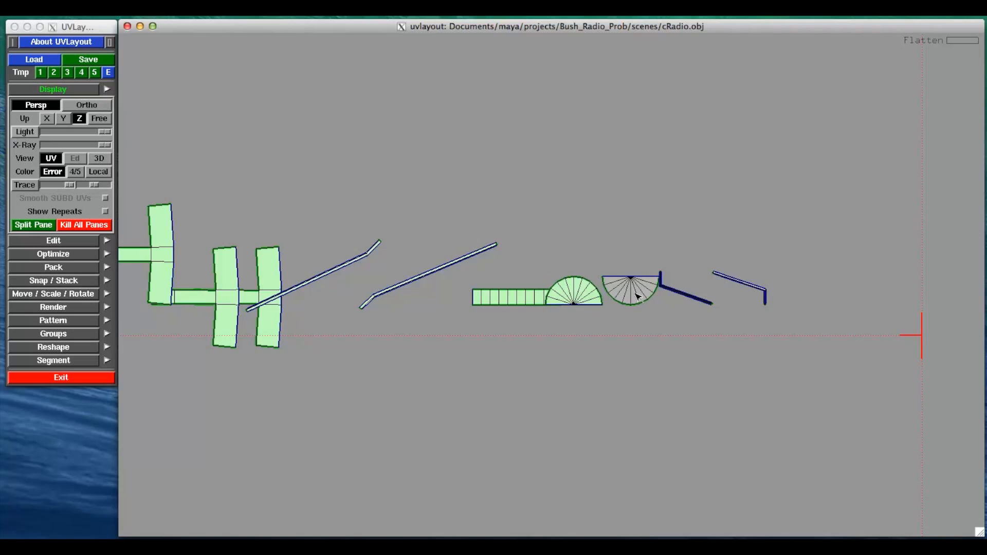
key("f")
key("space")
key("f")
key("space")
key("f")
key("space")
- Examine the checker texture on the 3D radio from several sides for stretching and distortion
scroll(659, 286, "down", 10)
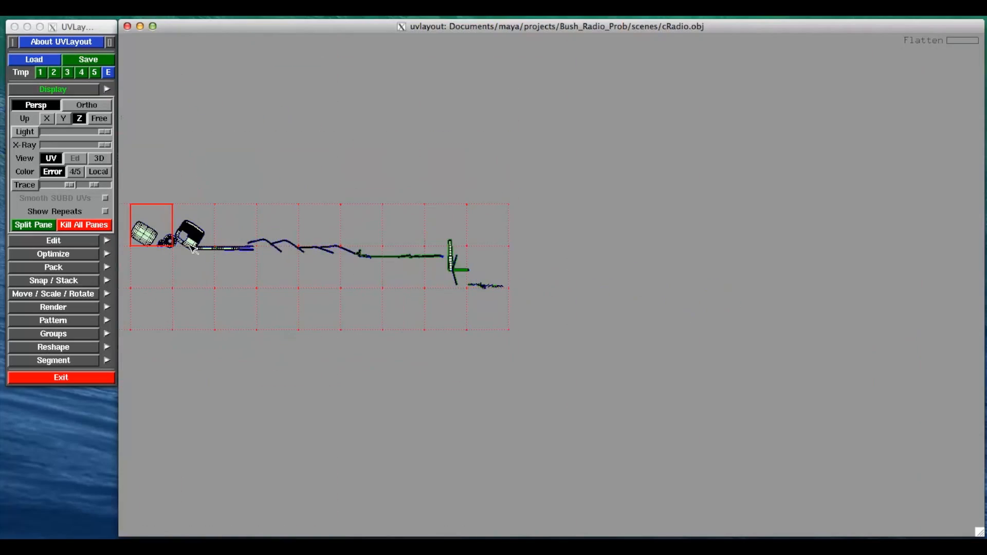
left_click(98, 159)
left_click_drag(720, 123, 756, 278)
left_click_drag(848, 267, 635, 299)
right_click_drag(572, 385, 581, 303)
right_click_drag(608, 388, 614, 337)
right_click_drag(612, 275, 604, 327)
right_click_drag(701, 289, 691, 350)
left_click_drag(691, 350, 640, 511)
left_click_drag(749, 230, 463, 327)
left_click_drag(525, 282, 397, 283)
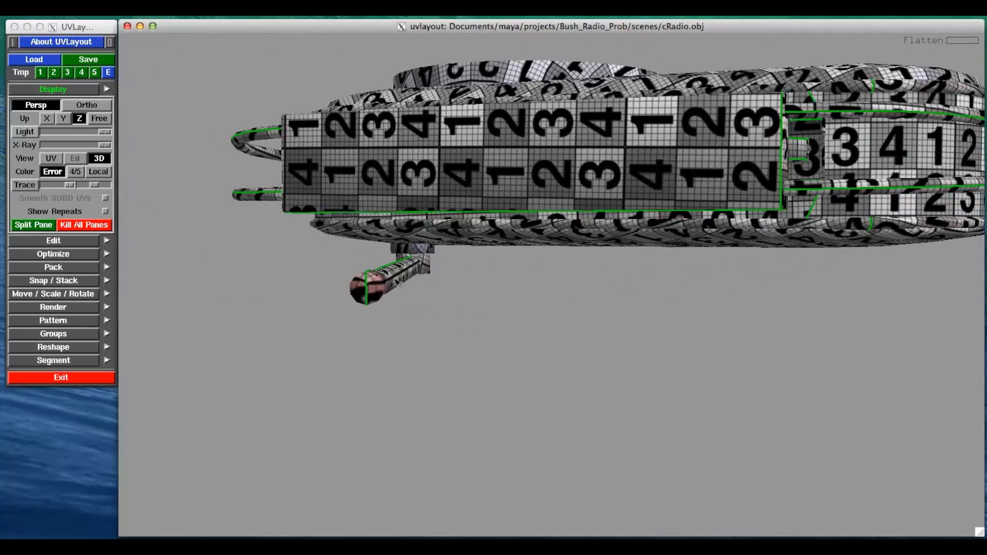
left_click_drag(534, 304, 450, 298)
- Save the finished UVs over Radio.obj in the scenes folder
left_click(98, 91)
left_click(93, 60)
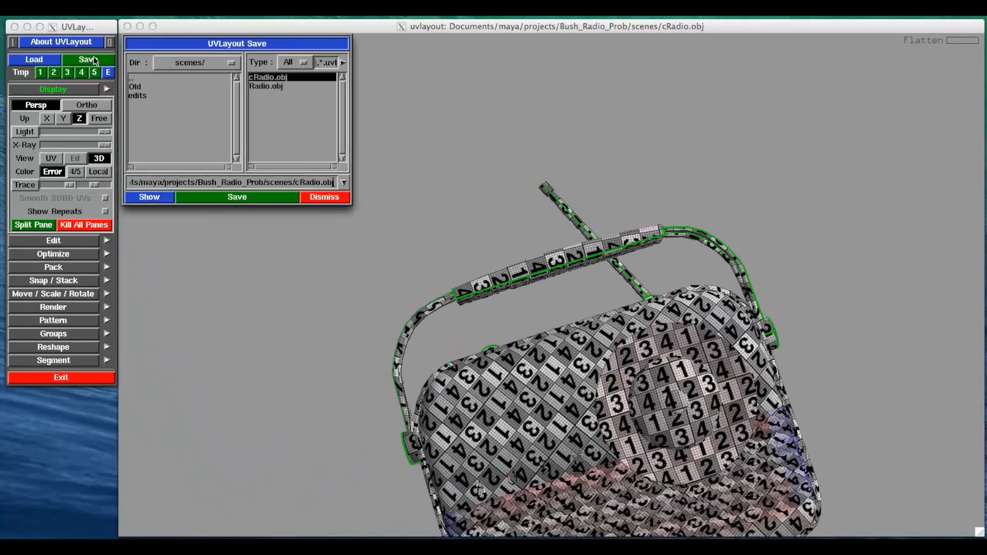
left_click(278, 86)
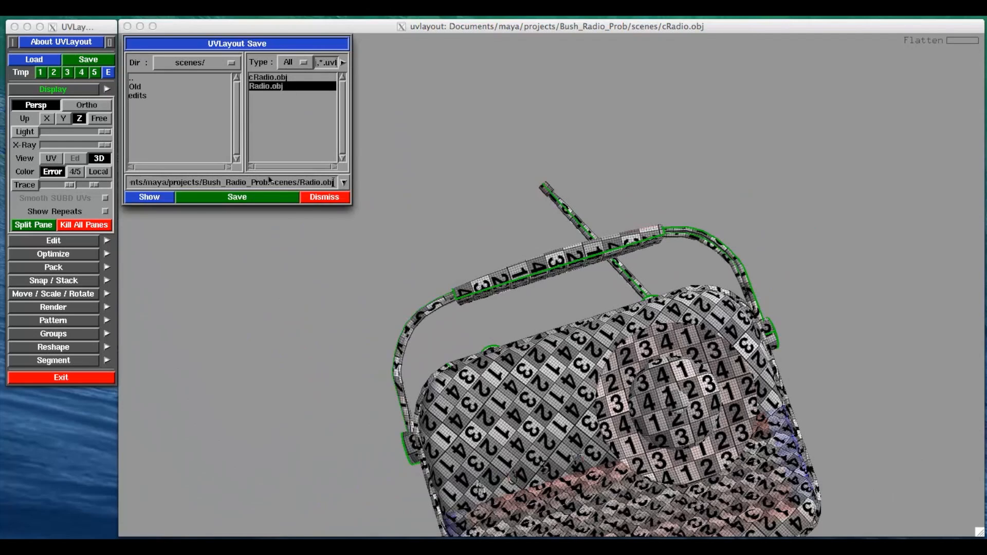
left_click(273, 197)
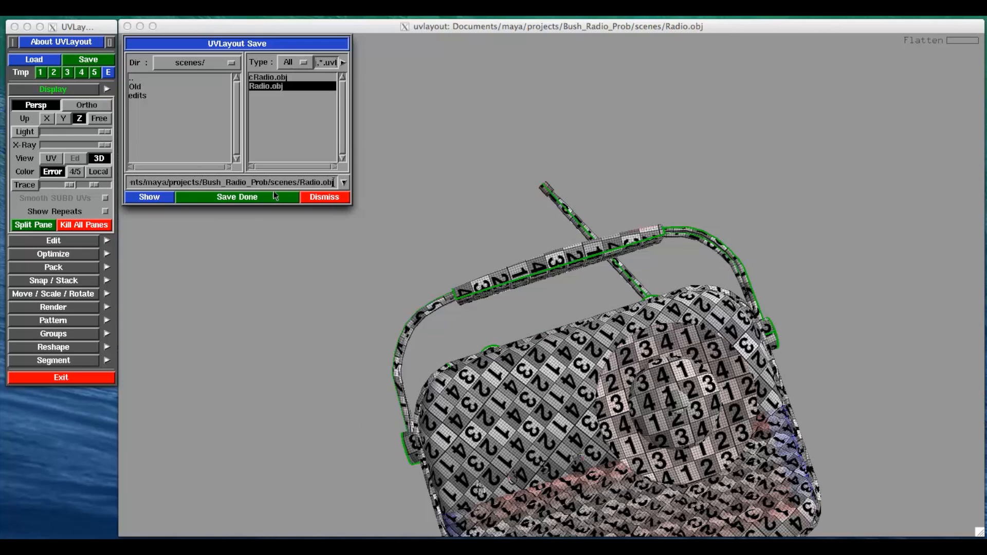
- Switch to Maya and open Radio.obj from the scenes folder without saving the current scene
left_click(399, 164)
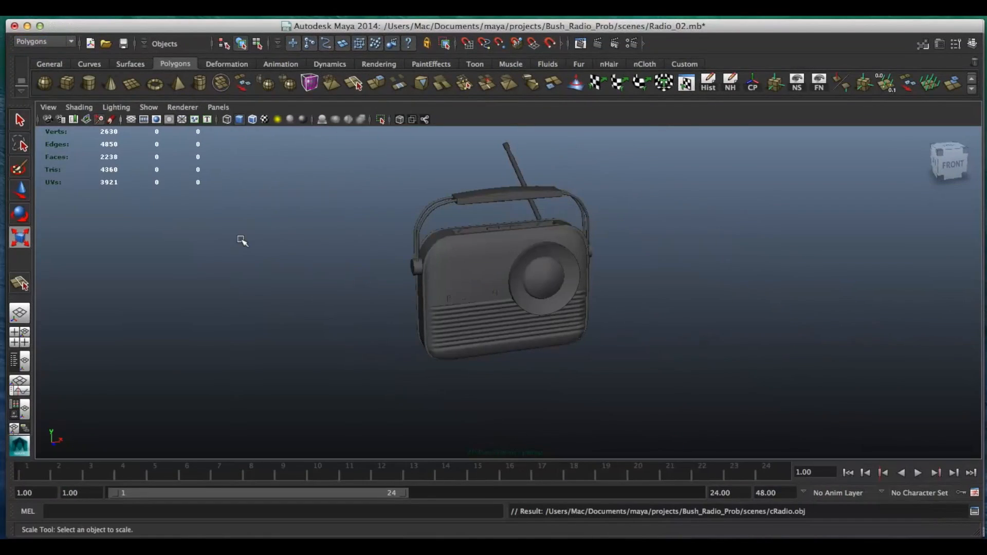
left_click(106, 43)
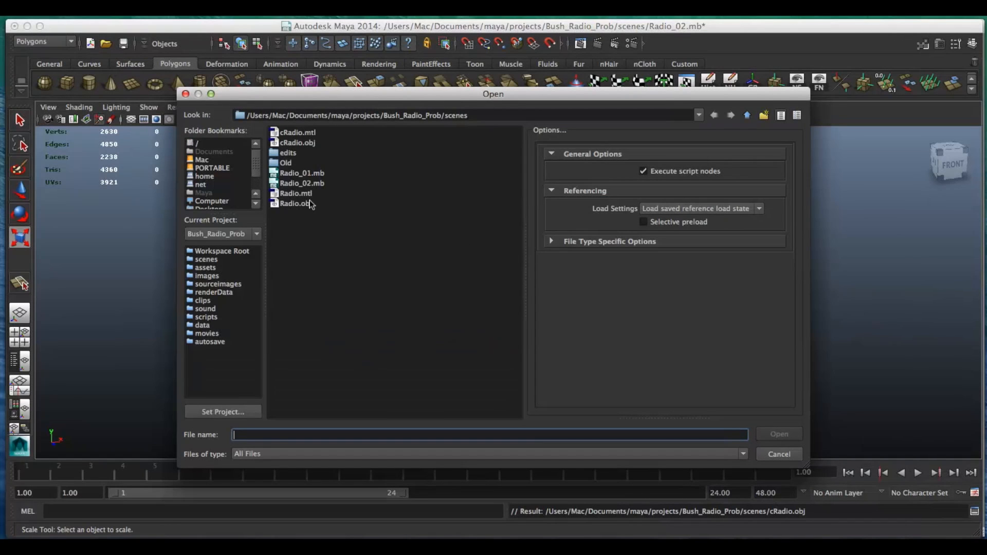
double_click(301, 205)
left_click(572, 280)
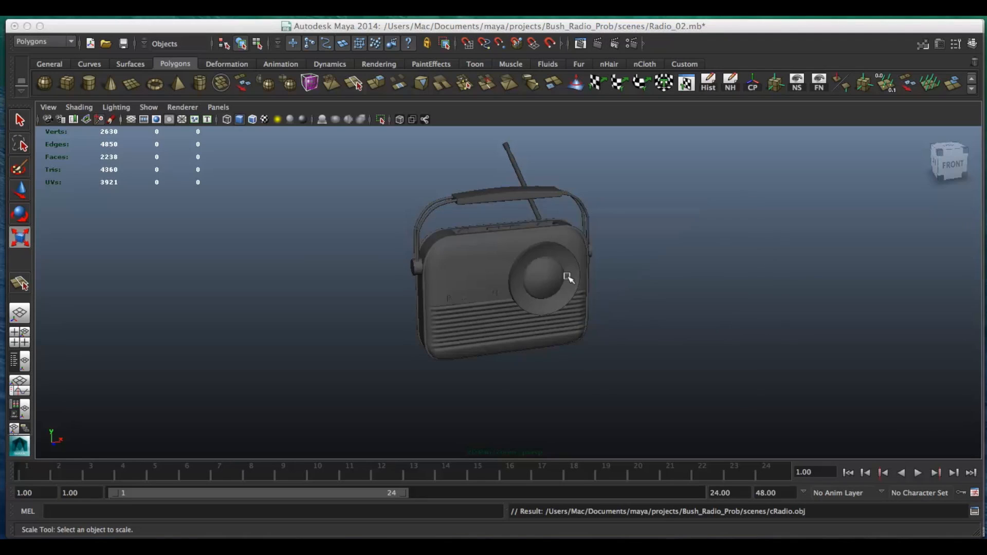
- Select the whole radio model and show its UV shells in the UV Texture Editor
left_click_drag(637, 391, 330, 202)
left_click(686, 85)
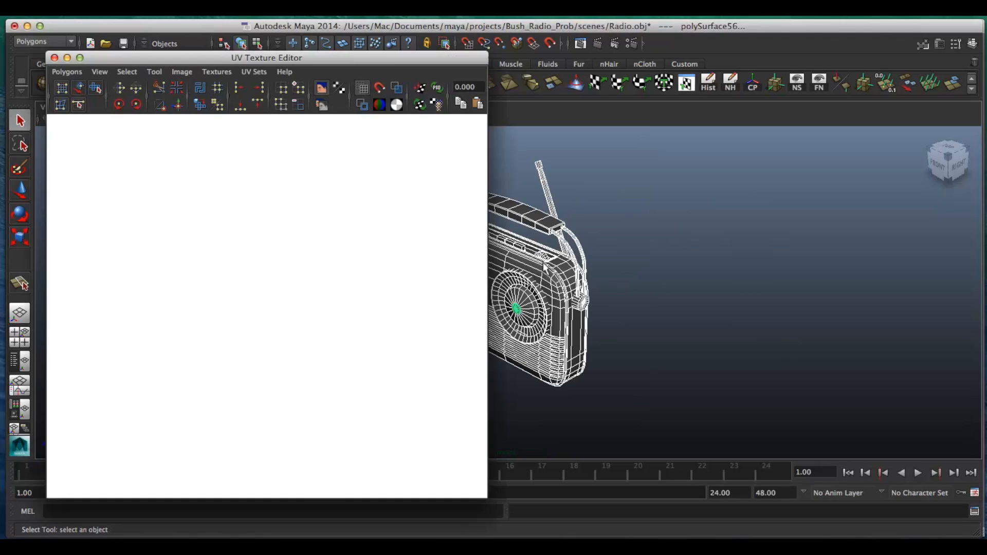
scroll(351, 281, "down", 3)
scroll(352, 281, "down", 5)
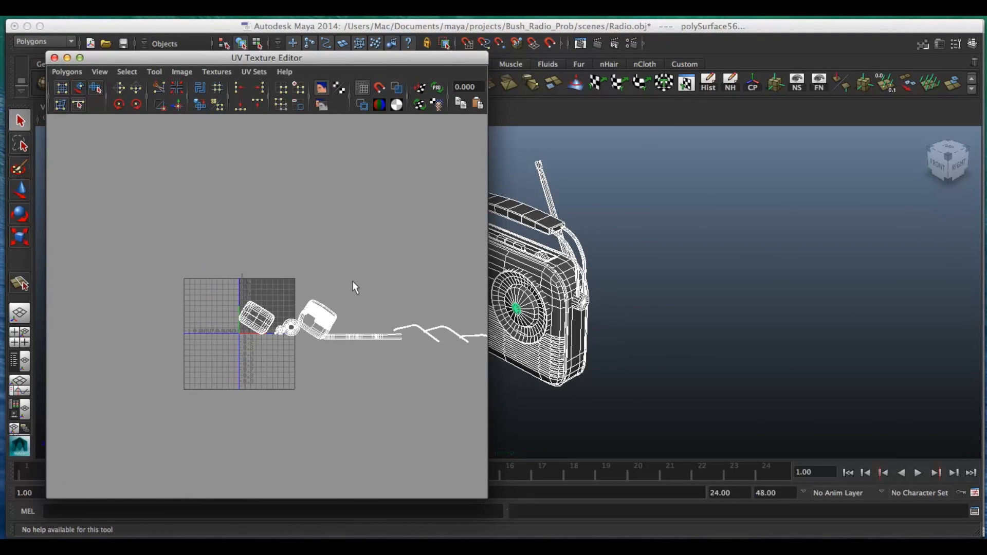
- Select all the radio's UVs and lay them out within the 0 to 1 UV space, leaving nothing selected
right_click_drag(526, 309, 573, 310)
scroll(308, 326, "down", 3)
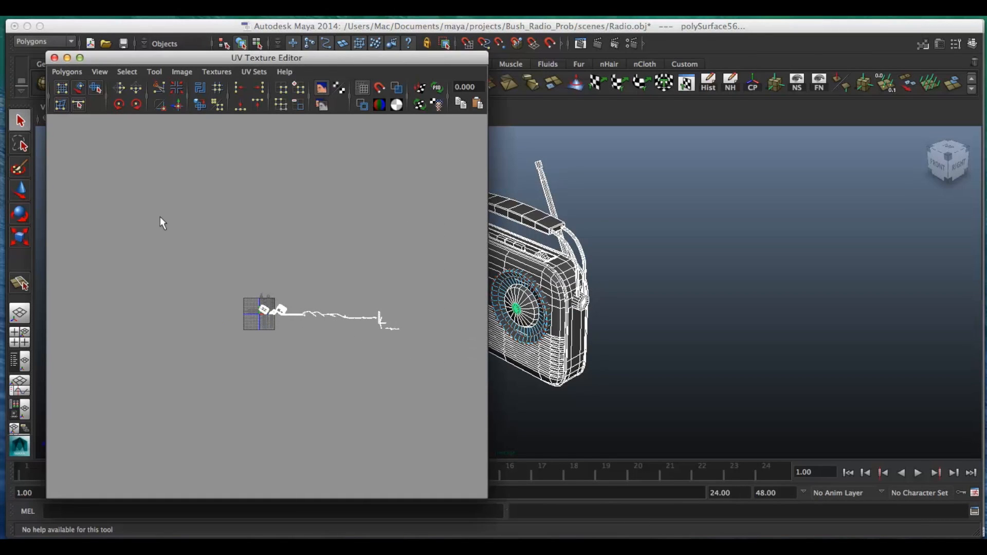
right_click_drag(278, 312, 329, 312)
left_click_drag(437, 362, 438, 362)
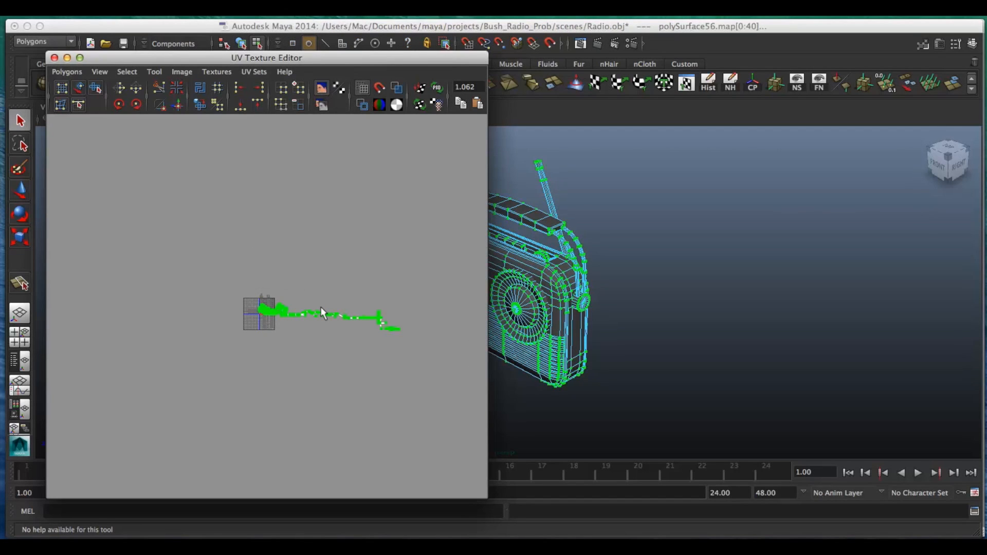
right_click_drag(322, 313, 244, 308, "shift")
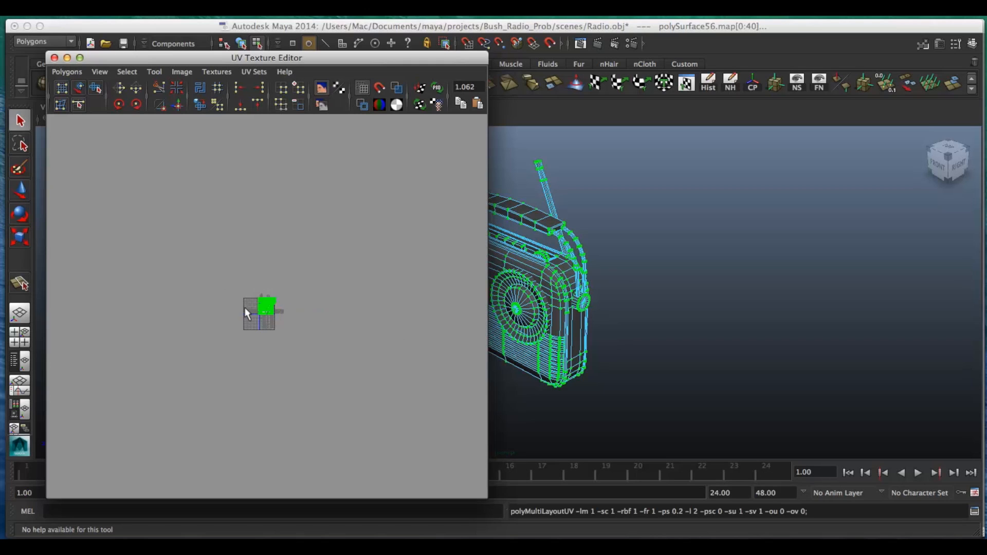
scroll(252, 306, "up", 6)
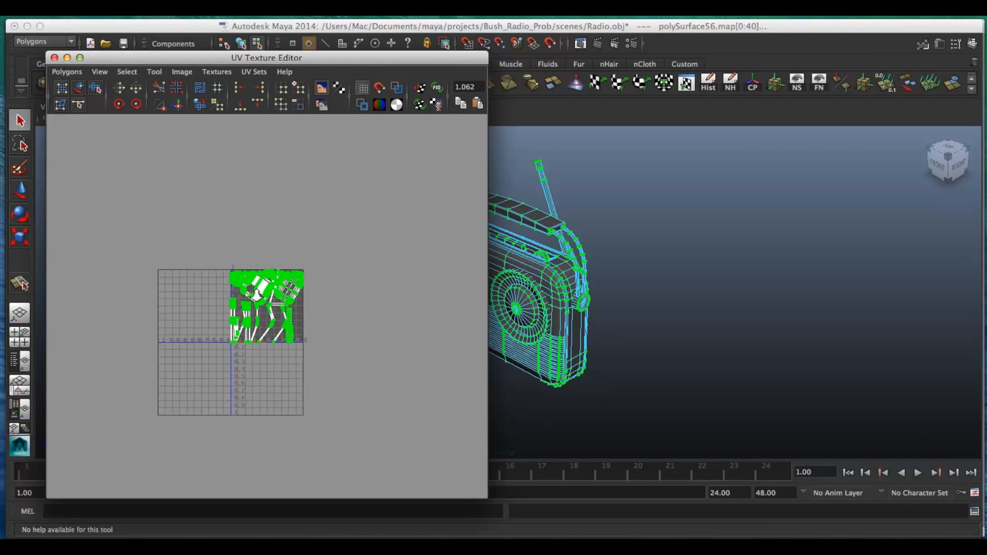
scroll(260, 303, "up", 6)
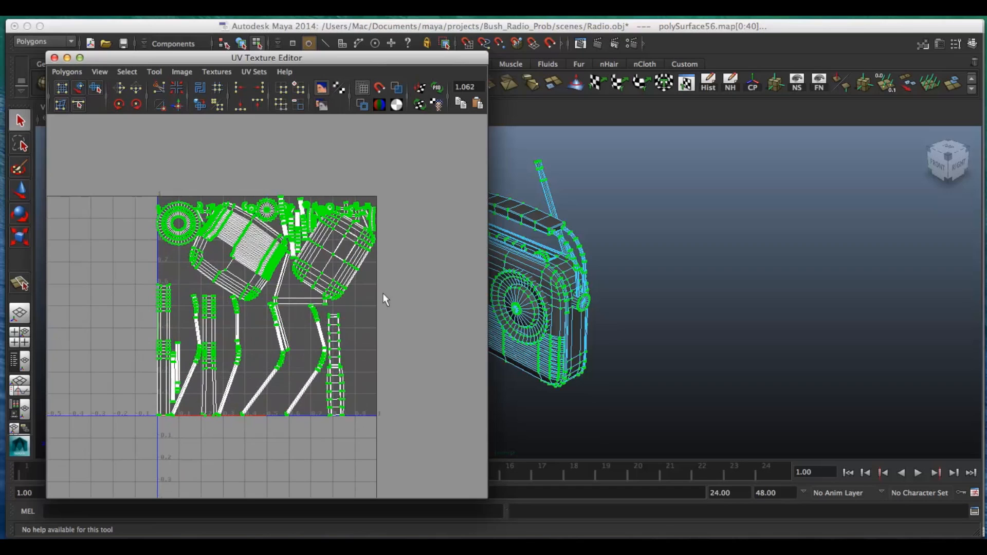
left_click(347, 300)
- Enlarge the UV Texture Editor window to fit the whole layout and switch to UV component selection
scroll(272, 305, "up", 3)
scroll(275, 306, "up", 2)
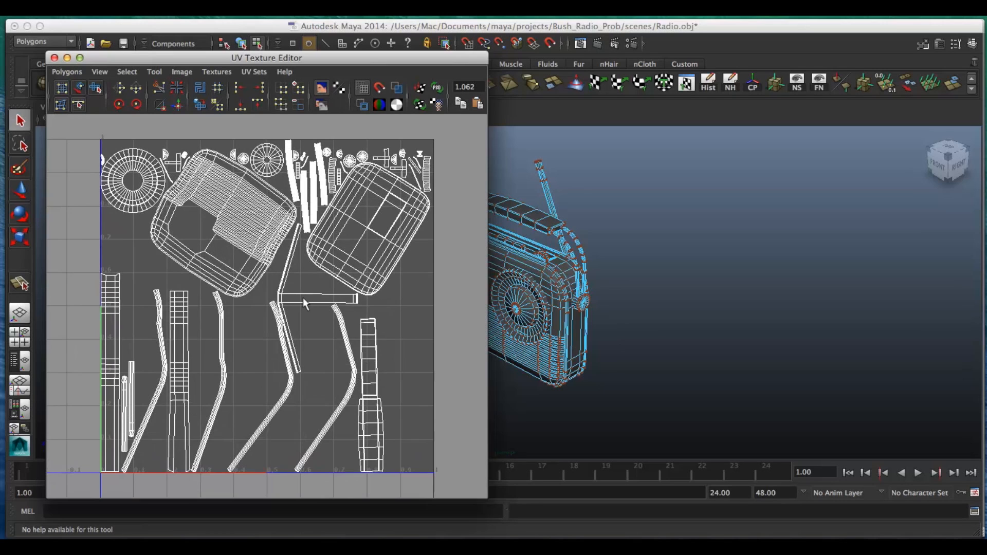
scroll(304, 297, "down", 1)
left_click_drag(147, 54, 123, 33)
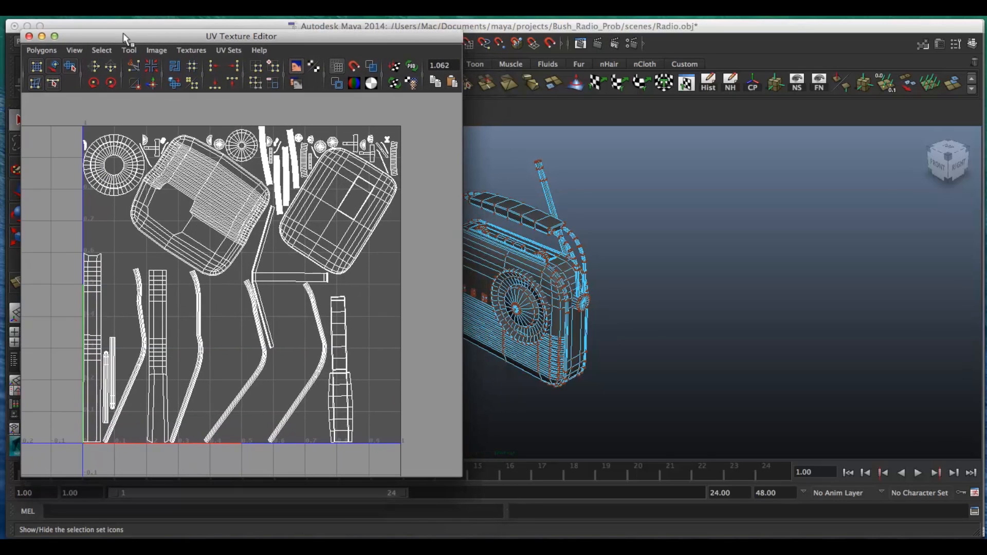
left_click_drag(456, 469, 904, 521)
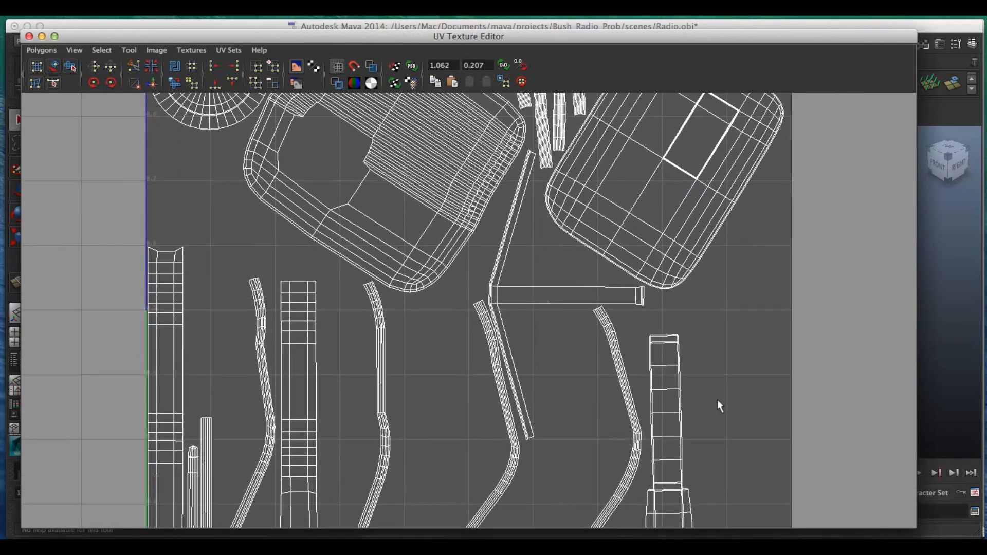
scroll(717, 400, "down", 5)
scroll(636, 393, "down", 3)
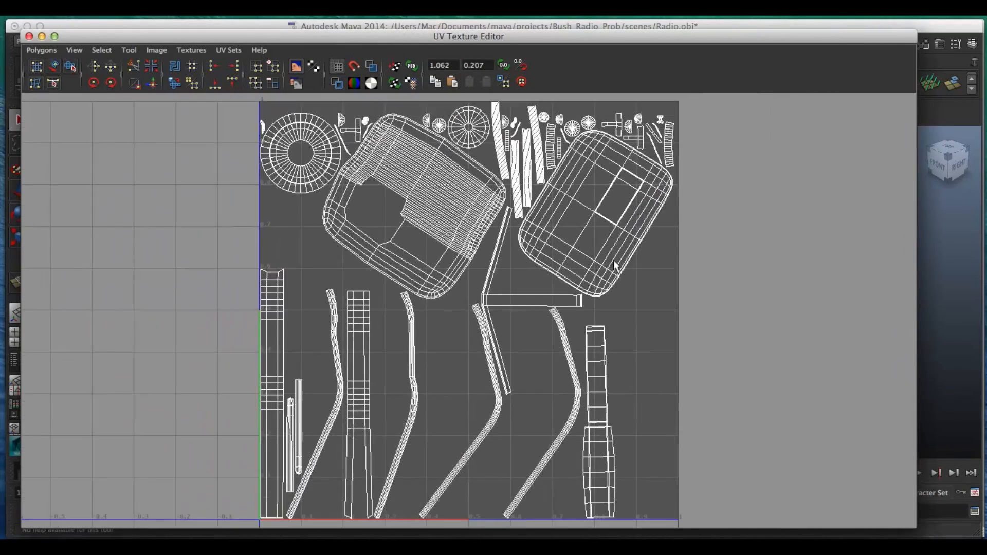
right_click_drag(565, 266, 620, 266)
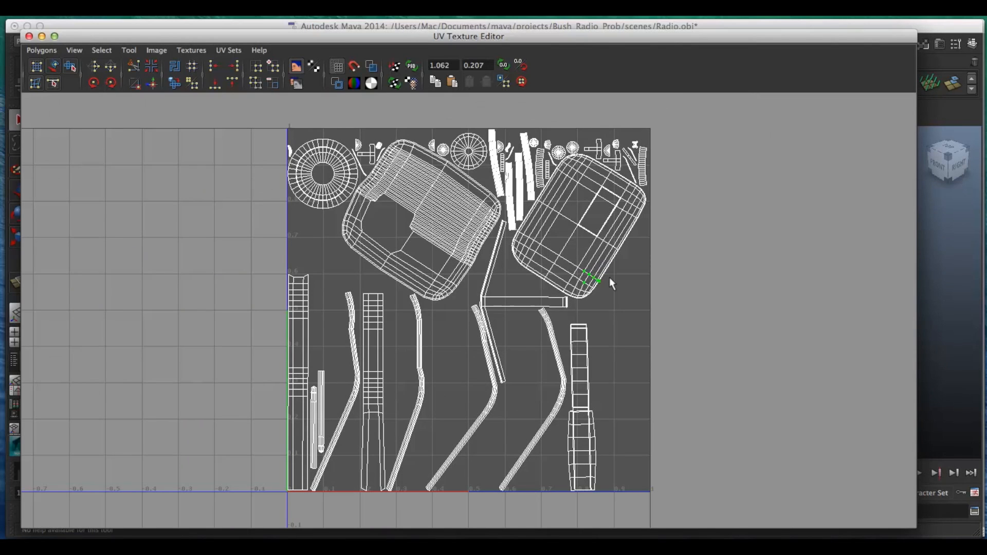
- Move the plain rounded body shell outside the 0 to 1 UV space and rotate it upright
left_click(584, 270)
scroll(582, 271, "up", 1)
scroll(582, 269, "up", 1)
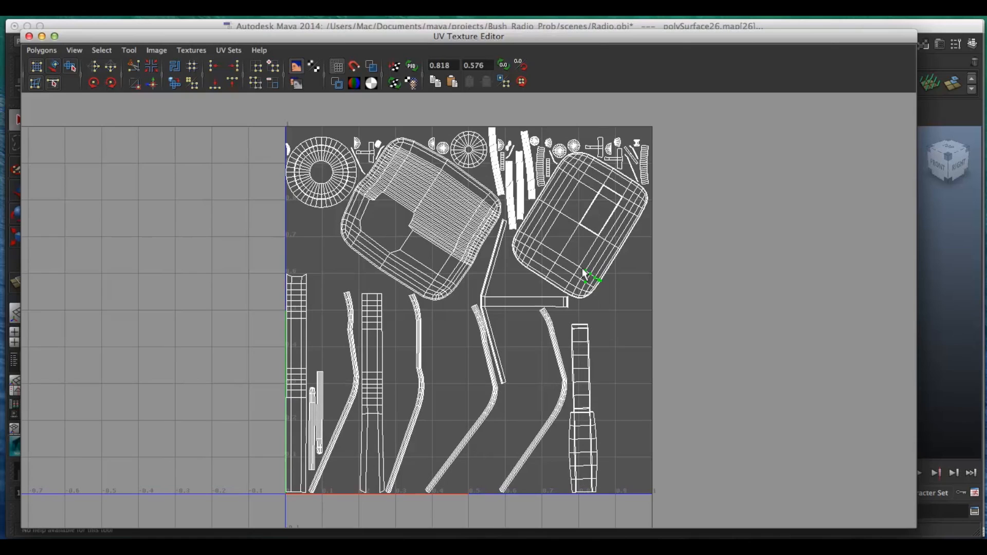
right_click_drag(584, 274, 584, 274, "ctrl")
right_click_drag(585, 272, 628, 262, "ctrl")
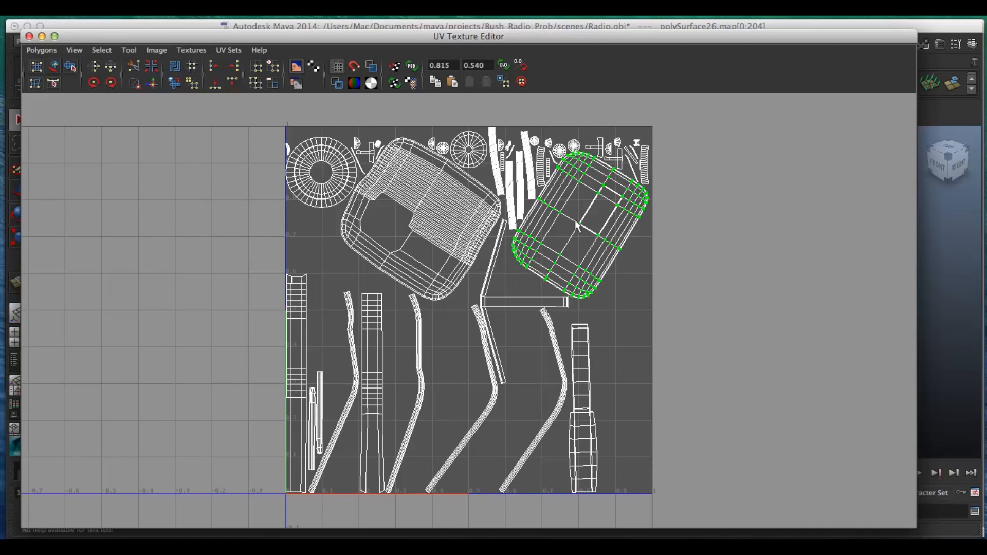
key("w")
left_click_drag(569, 222, 740, 299)
key("e")
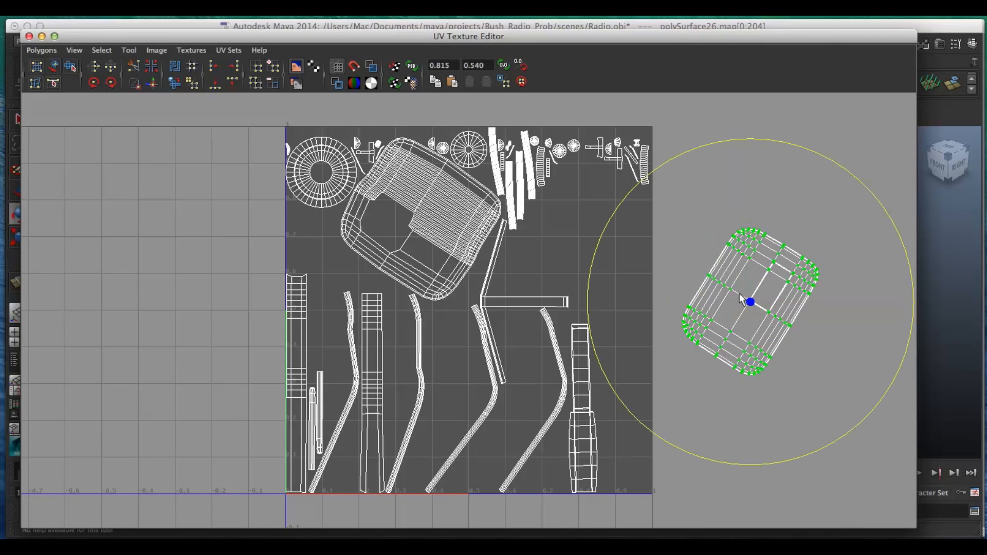
left_click_drag(766, 133, 671, 135)
- Move the rounded body shell with the dense grille lines outside the UV square, rotate it upright and place it beside the plain body shell
left_click(444, 221)
left_click(457, 243)
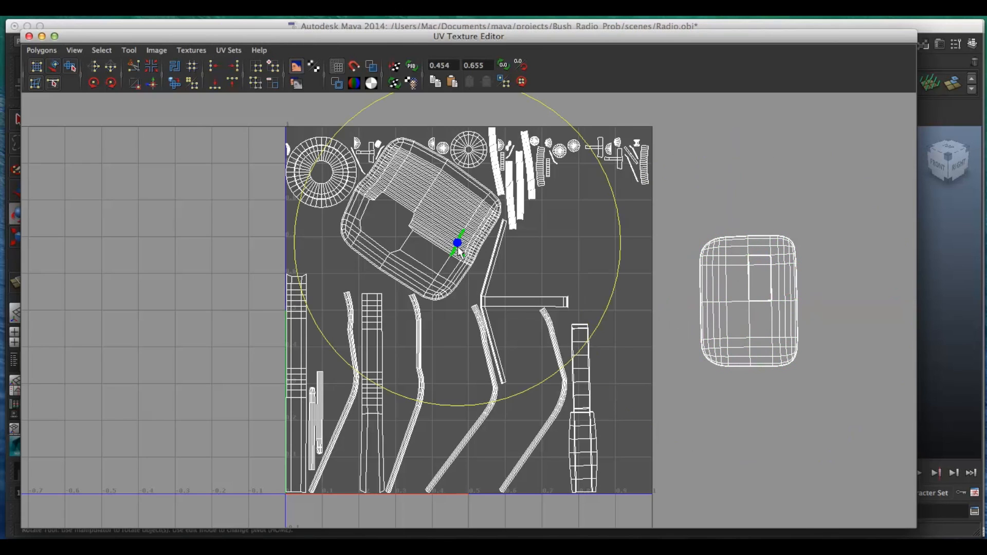
right_click_drag(458, 242, 434, 226, "ctrl")
key("w")
left_click_drag(421, 218, 766, 301)
key("e")
left_click_drag(892, 214, 915, 277)
key("w")
left_click_drag(757, 302, 867, 299)
- Move the curved strip shells from the middle of the UV square into the empty area on its negative U side
left_click(558, 332)
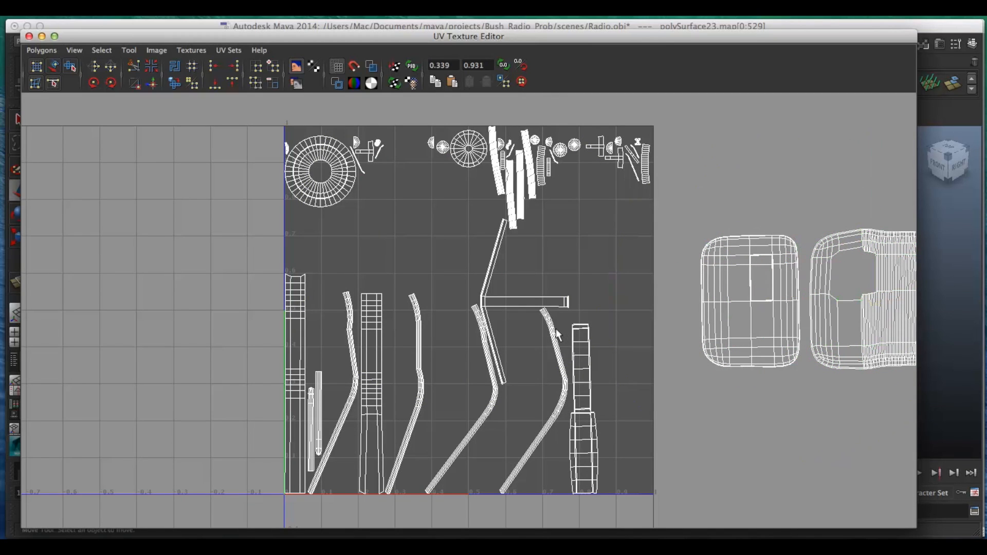
left_click_drag(412, 297, 425, 316)
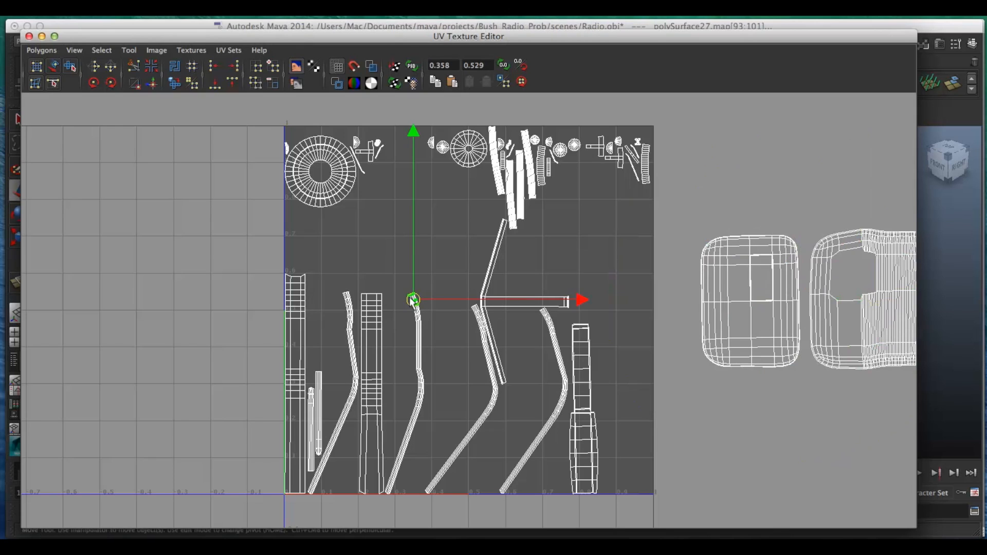
scroll(410, 297, "down", 1)
right_click_drag(411, 299, 442, 289, "ctrl")
left_click_drag(401, 389, 234, 328)
left_click(427, 487)
right_click_drag(427, 487, 475, 468, "ctrl")
left_click_drag(459, 381, 204, 309)
- Move the two remaining curved strip shells out beside the others, forming a row of four strips
left_click_drag(487, 487, 493, 486)
right_click_drag(494, 486, 504, 393, "ctrl")
left_click_drag(532, 398, 180, 320)
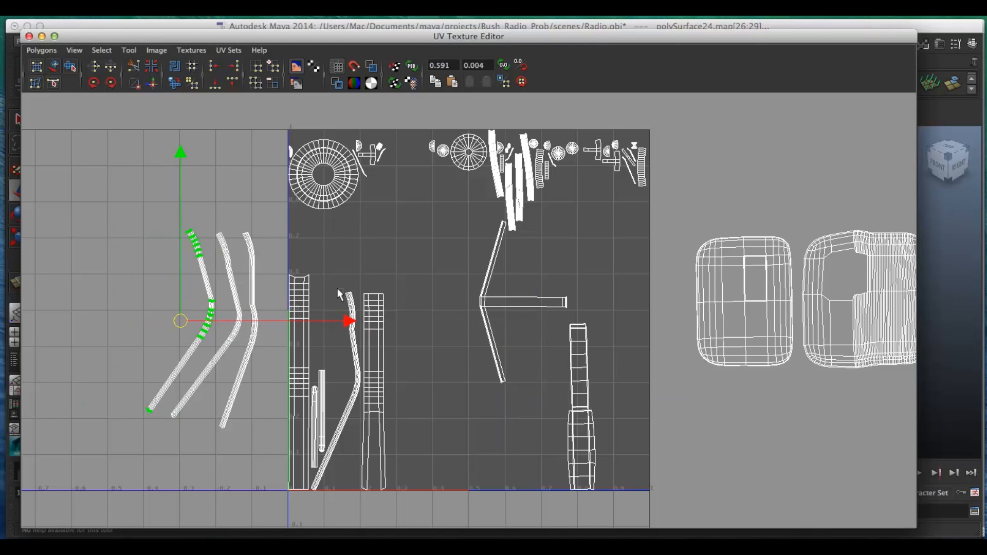
left_click_drag(338, 289, 354, 299)
right_click_drag(355, 299, 345, 382, "ctrl")
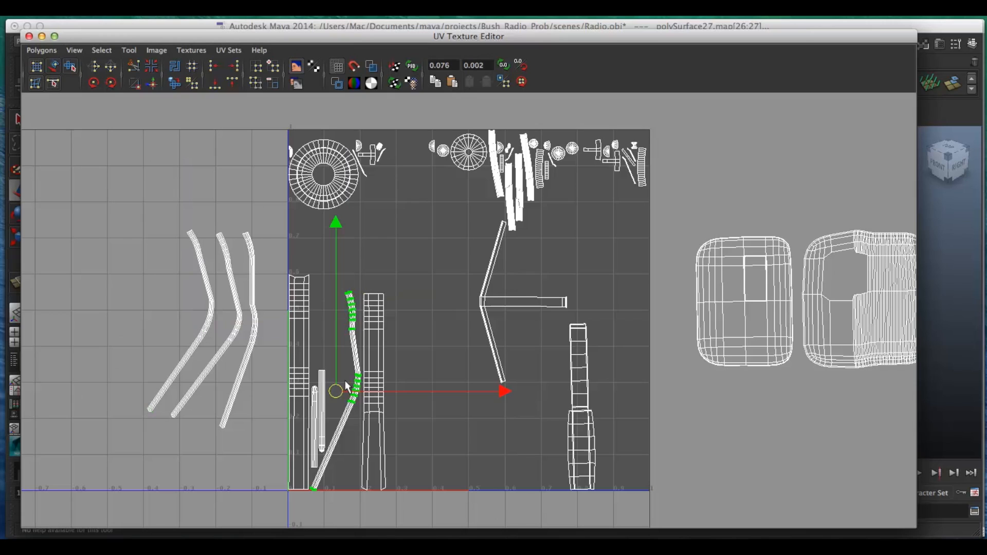
left_click_drag(346, 386, 144, 302)
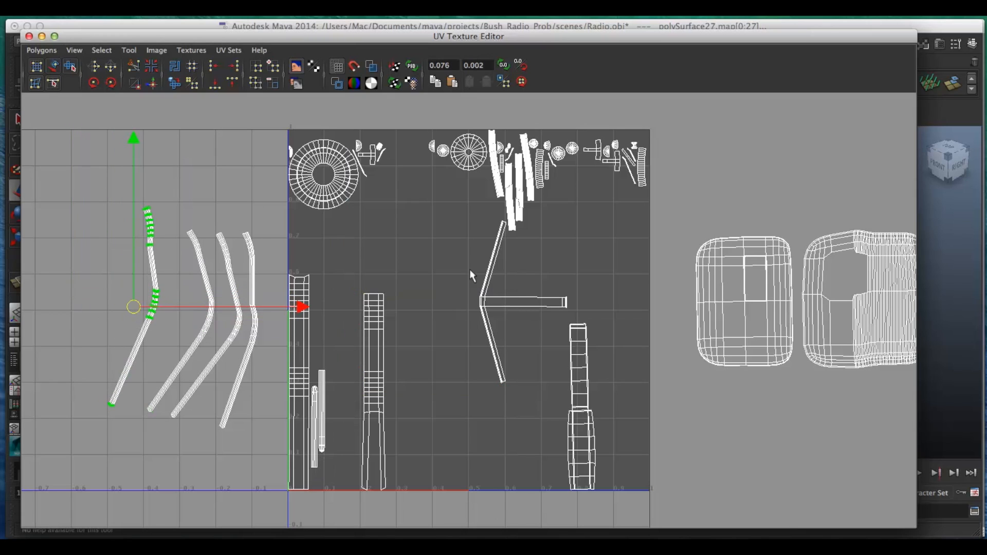
- Move the three-armed shell and the segmented tapering strip shell outside the 0 to 1 UV space
left_click_drag(472, 276, 504, 316)
right_click_drag(485, 299, 539, 282, "ctrl")
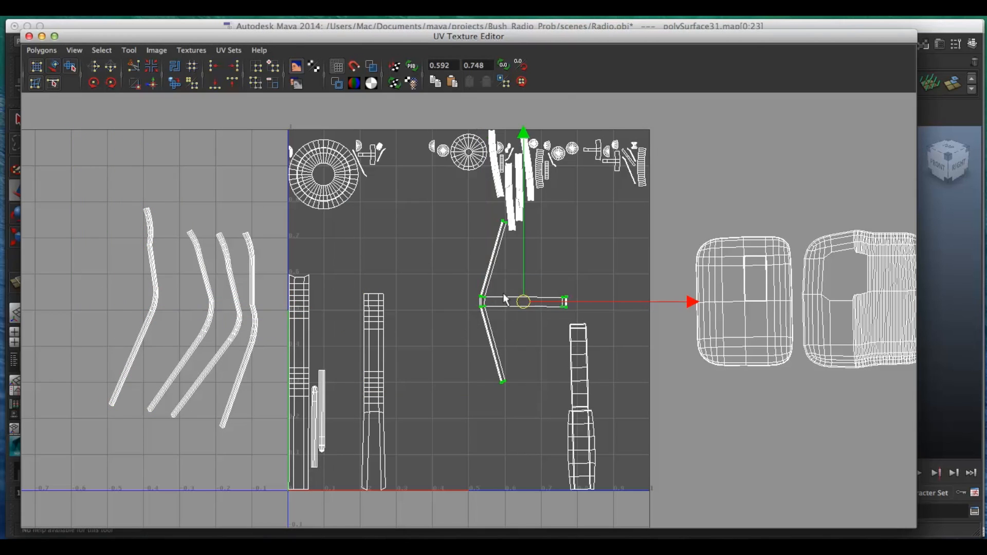
left_click_drag(519, 298, 113, 190)
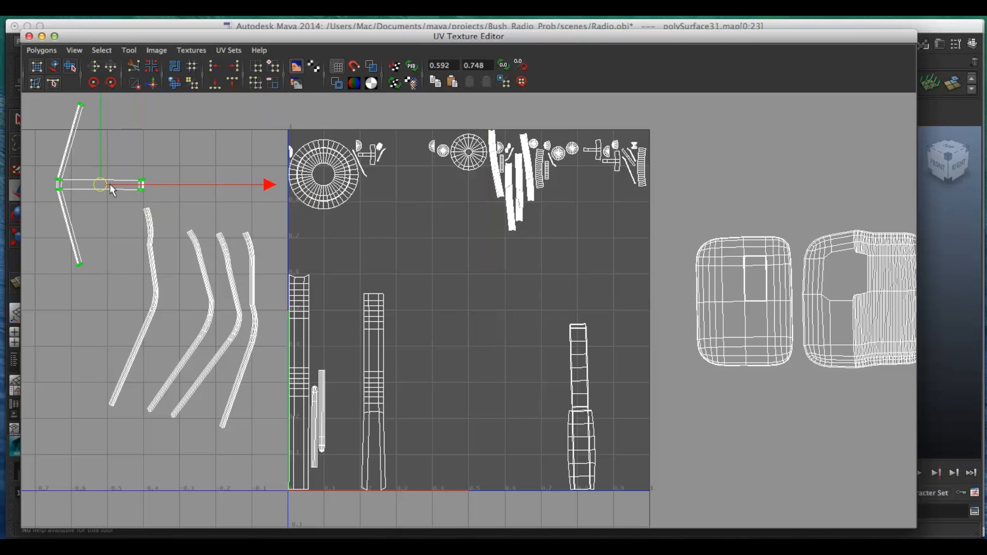
left_click_drag(625, 491, 626, 492)
left_click_drag(571, 406, 49, 432)
- Select both rounded body shells together, move them towards the lower part of the UV square and scale them up
scroll(578, 391, "down", 2)
scroll(580, 393, "down", 2)
left_click(828, 401)
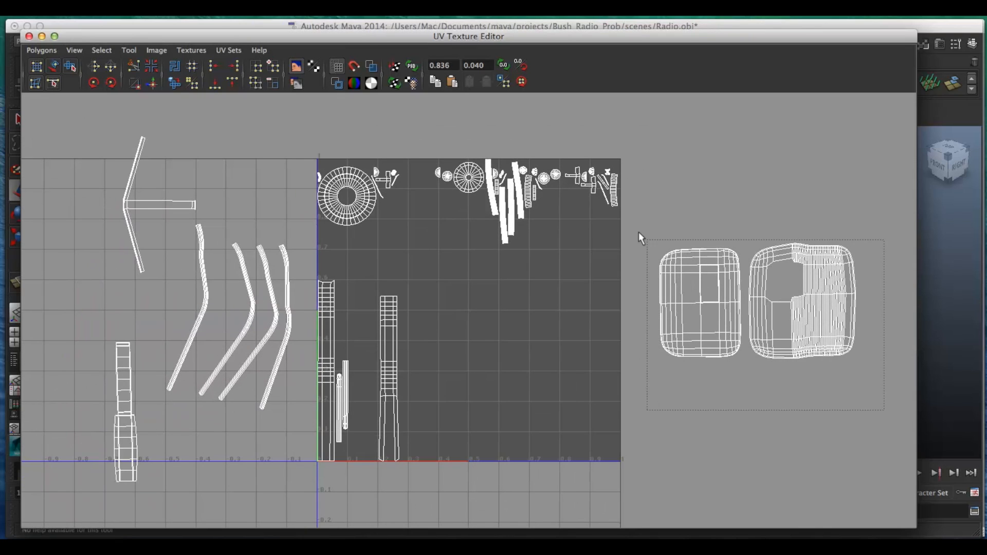
left_click_drag(638, 234, 640, 236)
left_click_drag(759, 304, 507, 393)
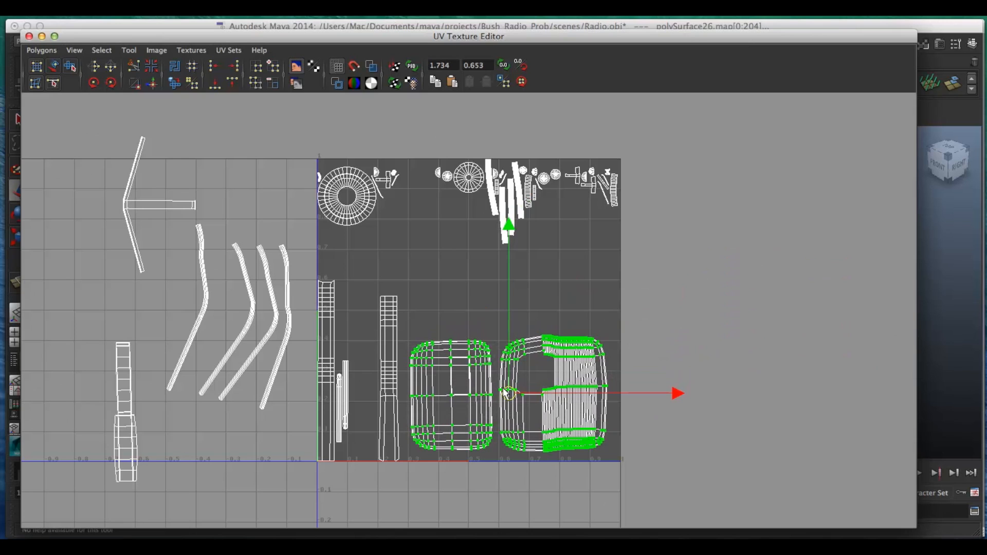
key("r")
left_click_drag(508, 392, 697, 376)
key("w")
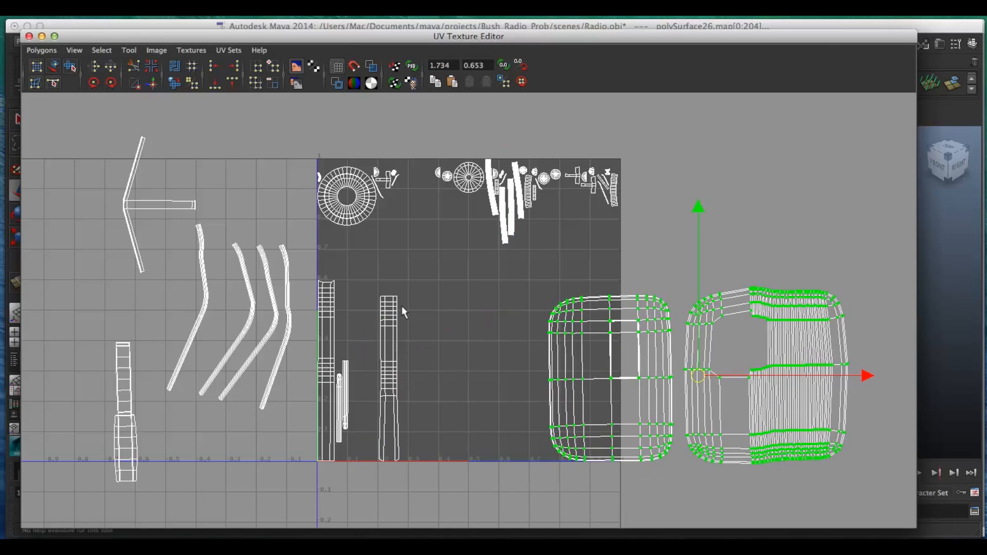
- Clear the remaining tall strip shells out of the lower UV square and shift both body shells closer to it
left_click_drag(431, 475, 434, 473)
left_click_drag(386, 378, 791, 177)
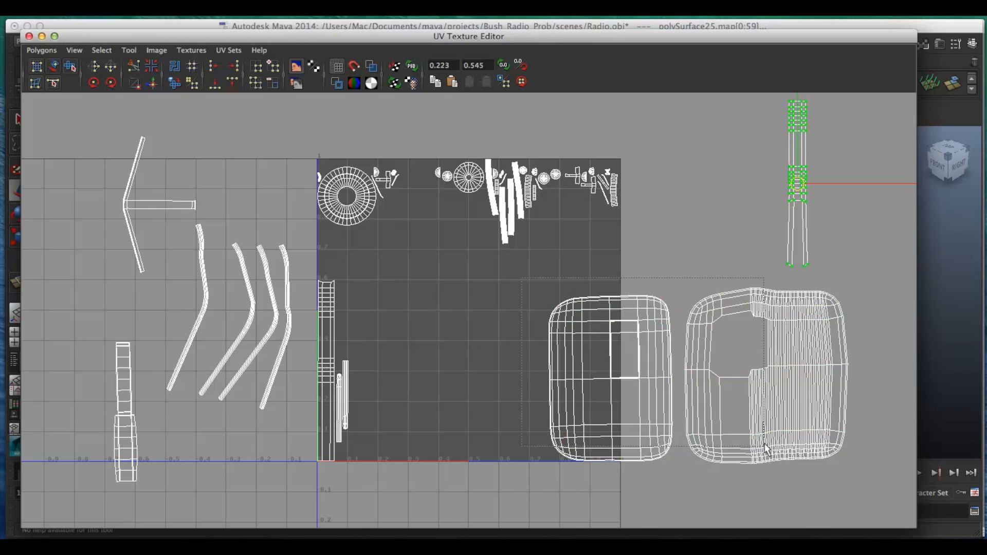
left_click_drag(868, 515, 868, 514)
left_click_drag(691, 370, 485, 363)
key("super+z")
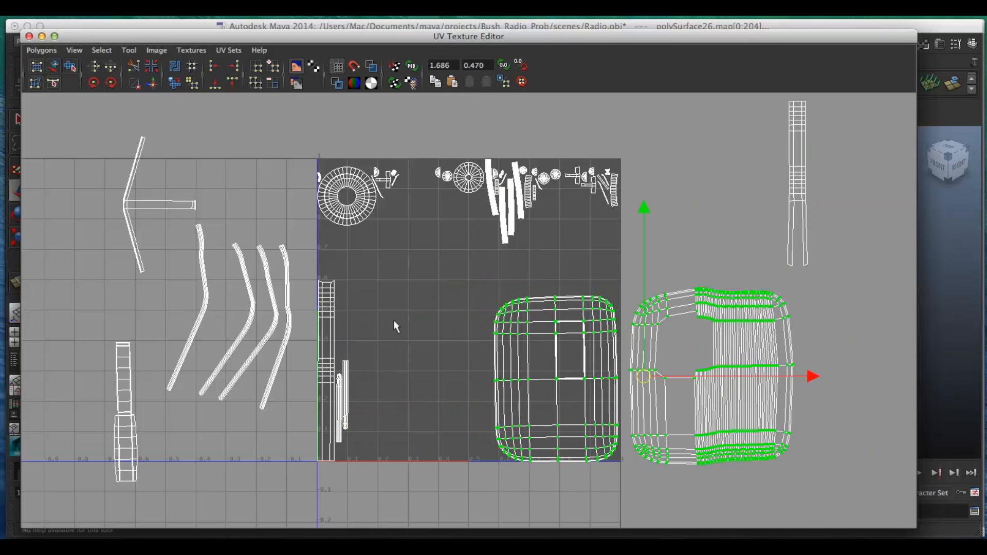
left_click_drag(300, 252, 298, 250)
left_click_drag(331, 370, 213, 515)
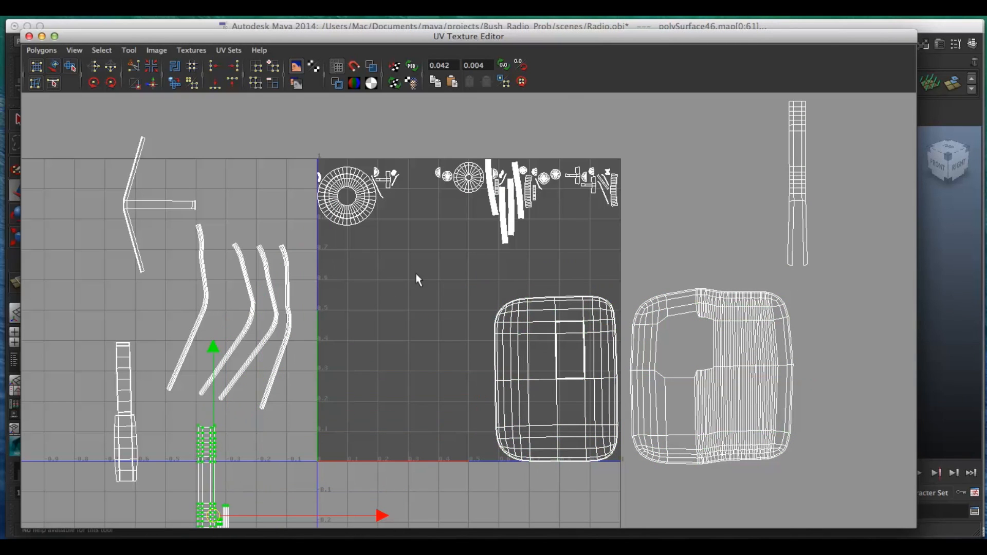
- Move both body shells into the 0 to 1 space and scale them down slightly to fit side by side
left_click_drag(821, 513, 822, 514)
left_click_drag(637, 364, 468, 372)
key("r")
key("w")
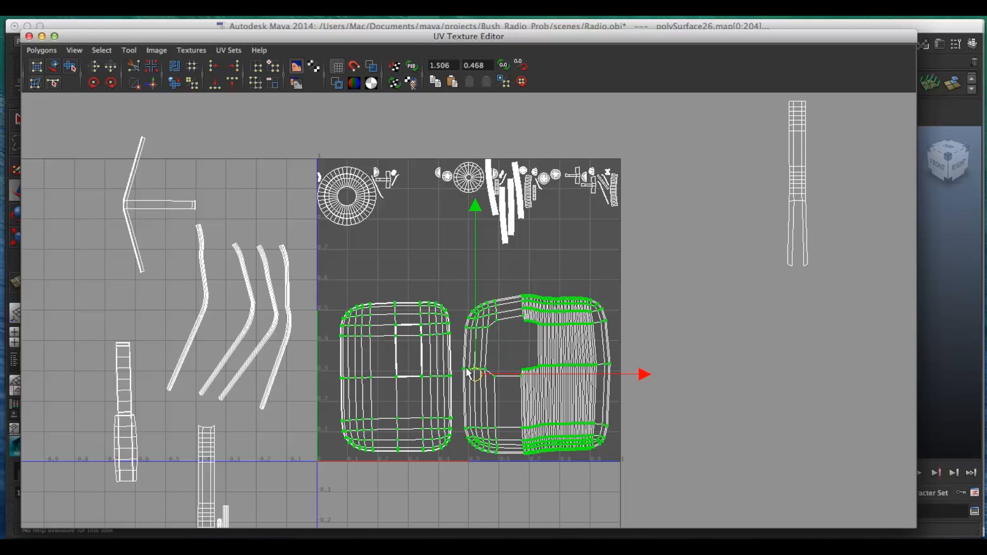
- Narrow the UV Texture Editor to reveal the model, select the radio's round front dial and move its UV shell outside the UV square
left_click(925, 344)
left_click_drag(916, 345, 521, 319)
left_click(524, 303)
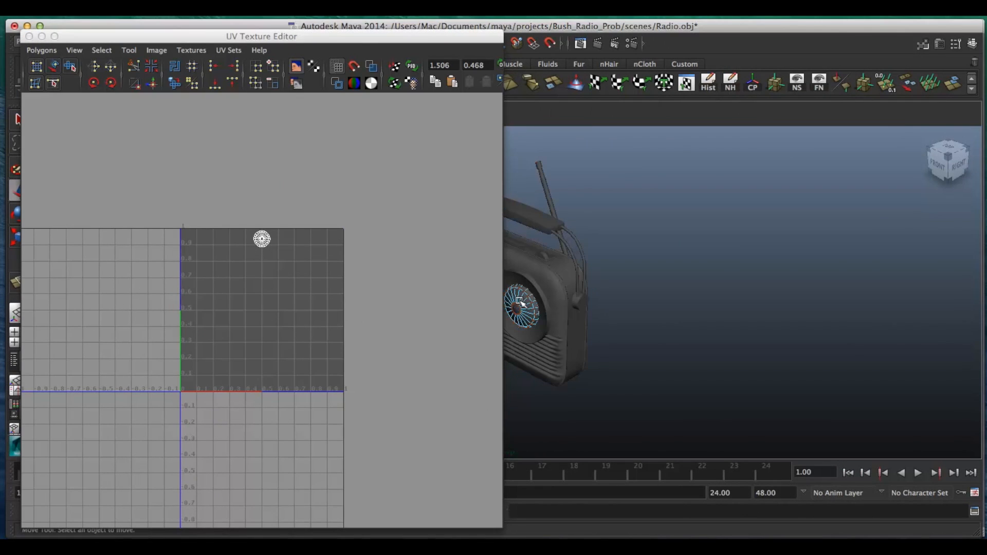
left_click_drag(211, 178, 312, 290)
key("e")
key("r")
key("w")
left_click_drag(367, 374, 426, 451)
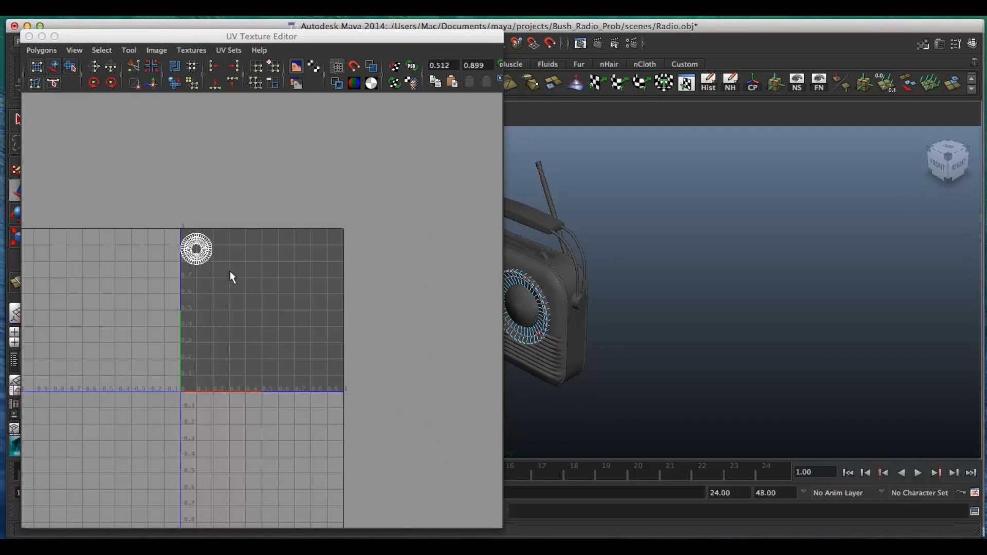
- Move the UV shell of the ring around the dial outside the 0 to 1 space
left_click_drag(196, 249, 414, 389)
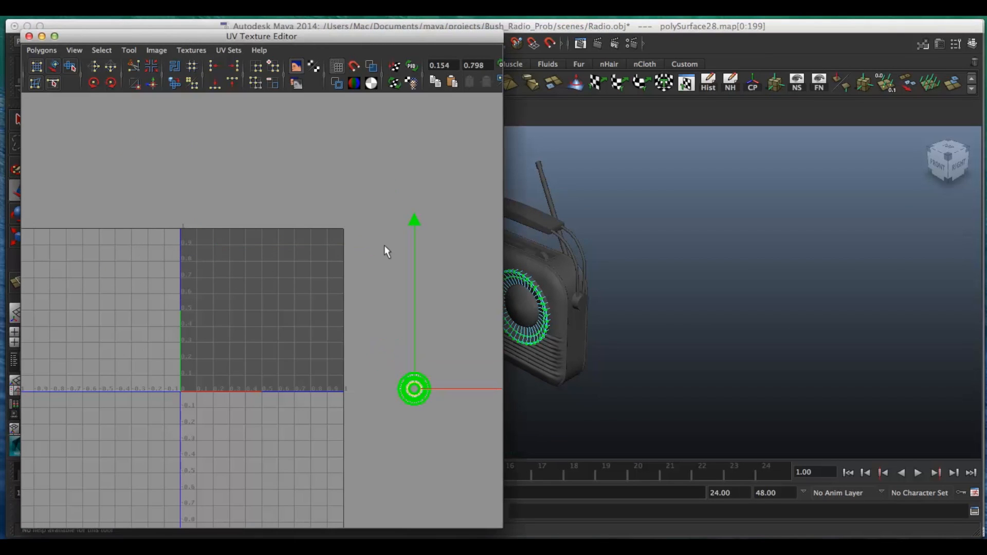
left_click(627, 410)
key("super+z")
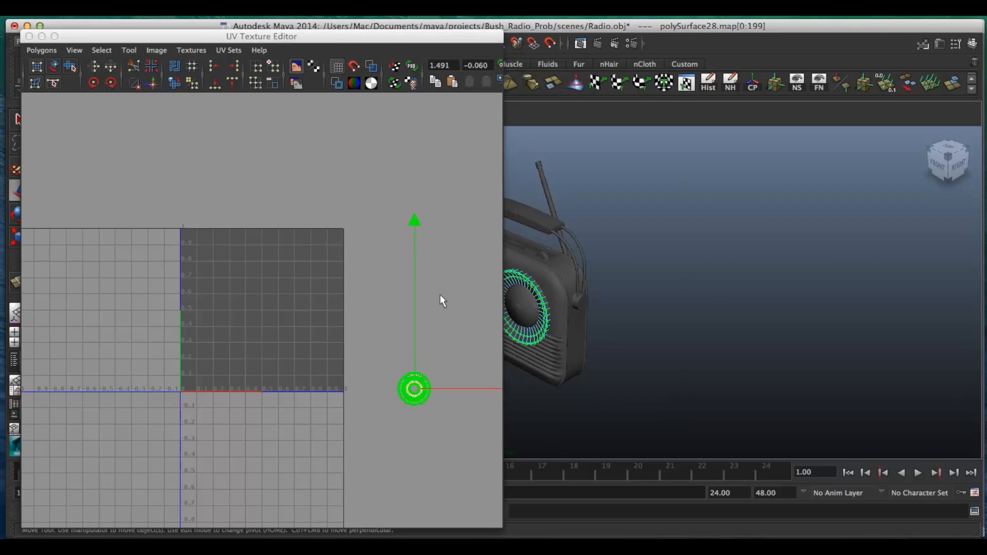
- Return to object selection, select the whole radio and widen the UV Texture Editor to show all its shells
right_click_drag(541, 282, 588, 274)
scroll(612, 382, "down", 5)
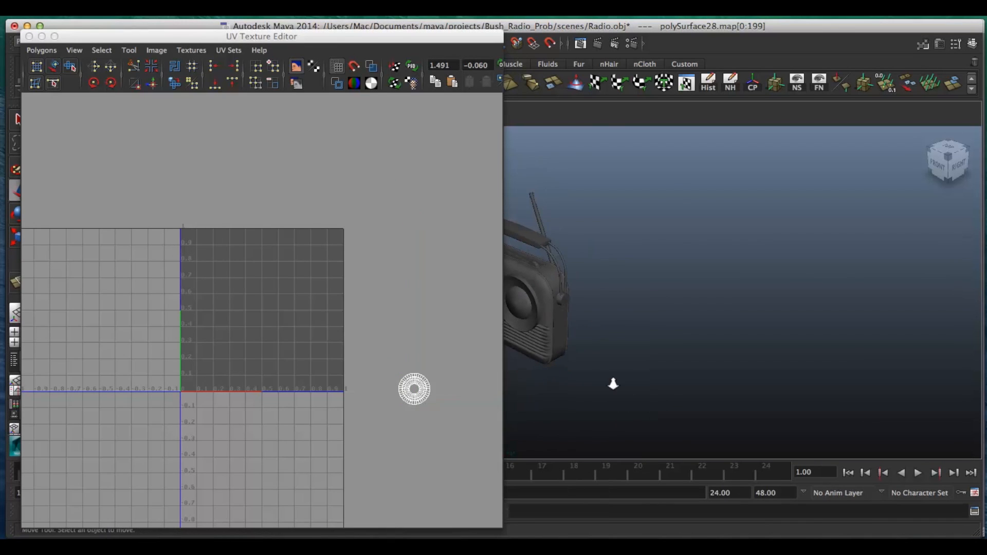
left_click(661, 391)
left_click_drag(665, 395, 273, 110)
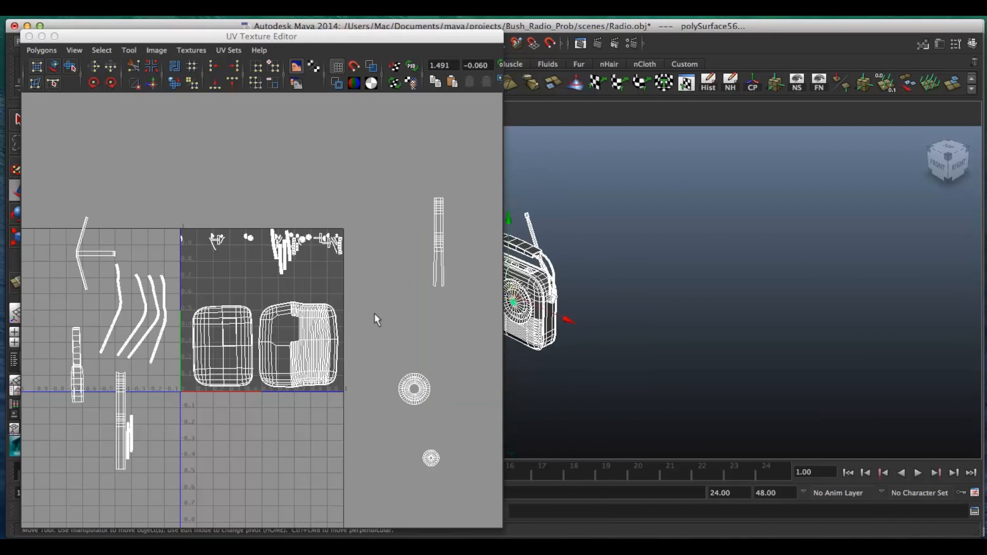
scroll(387, 349, "down", 1)
left_click_drag(501, 527, 870, 526)
scroll(640, 413, "down", 1)
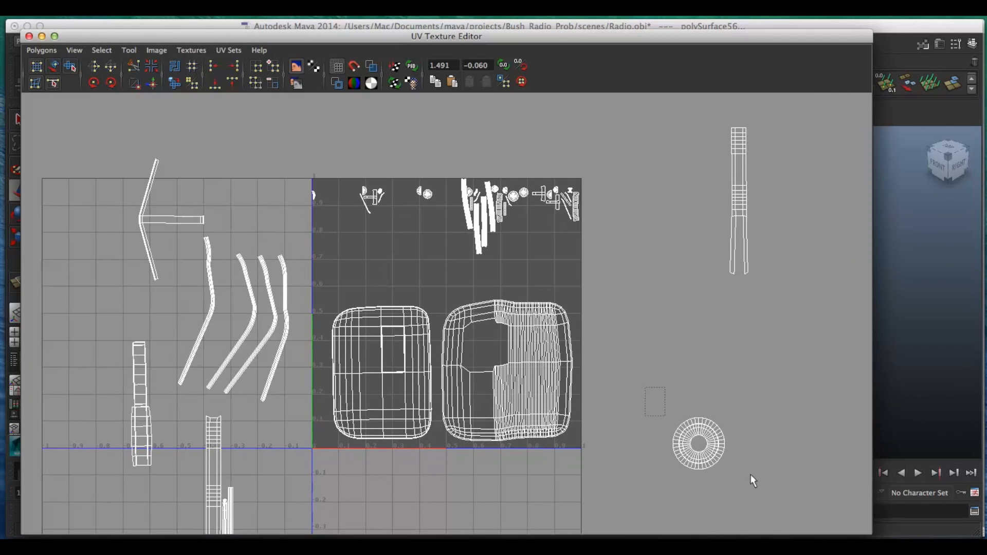
- Move the ring and dial shells into the UV square above the body shells and scale up the dial shell
right_click_drag(719, 453, 765, 431)
left_click_drag(645, 399, 749, 504)
left_click_drag(686, 437, 347, 270)
right_click_drag(738, 462, 627, 468, "alt")
left_click_drag(628, 469, 662, 254)
key("r")
key("w")
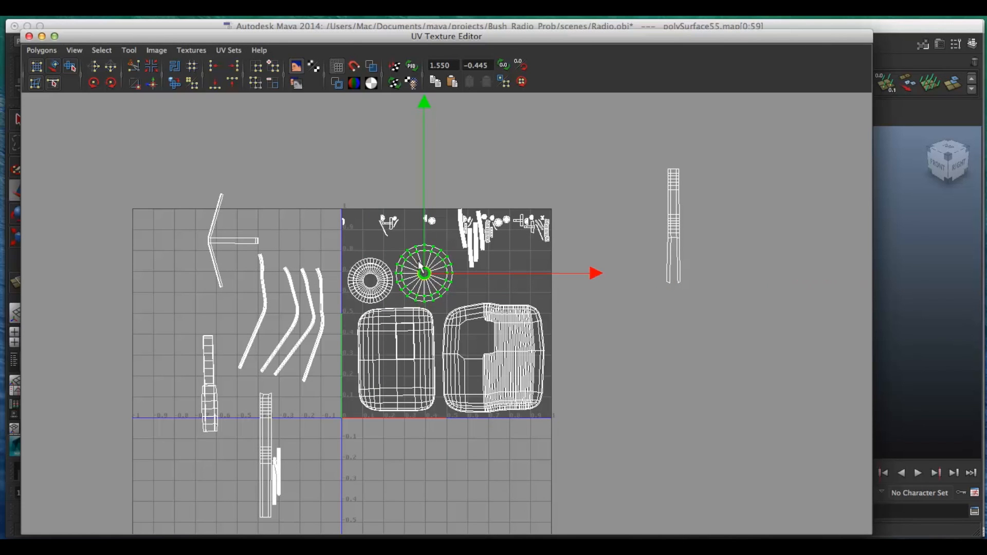
- Scale down the tall forked strip shell and place it in the gap between the UV square's edge and the plain body shell
right_click_drag(426, 272, 282, 455, "alt")
scroll(279, 449, "up", 1)
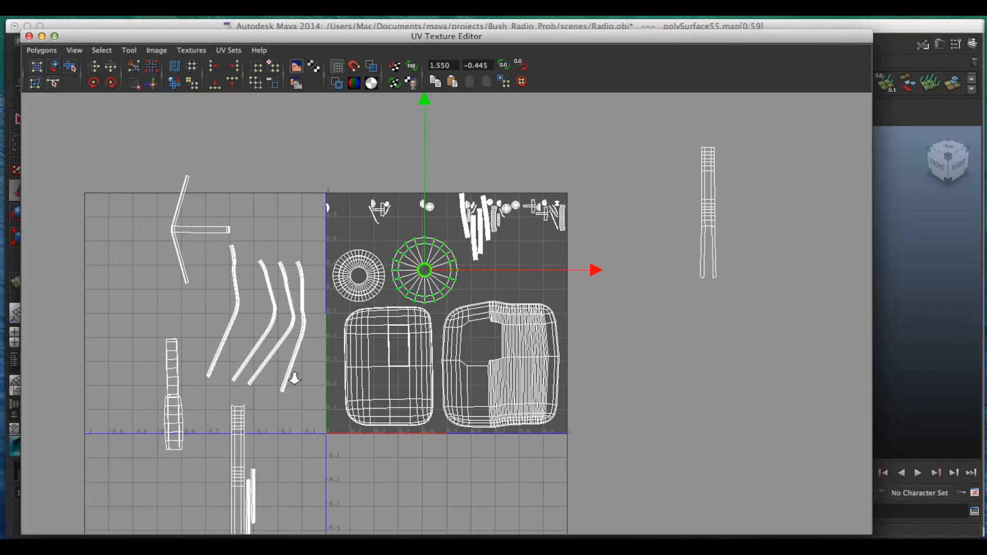
scroll(601, 224, "up", 3)
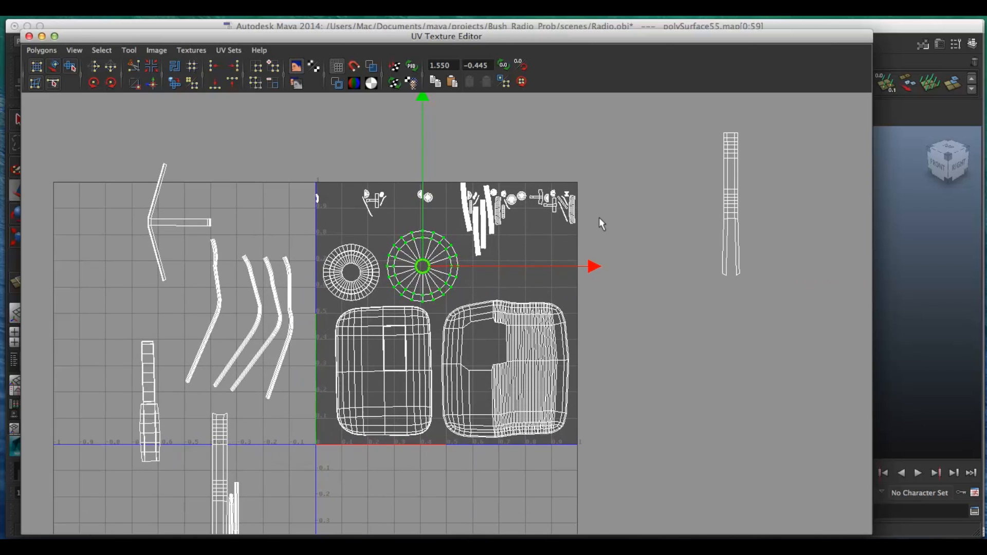
scroll(635, 354, "down", 2)
left_click(680, 183)
left_click_drag(657, 153, 748, 296)
key("e")
key("r")
key("e")
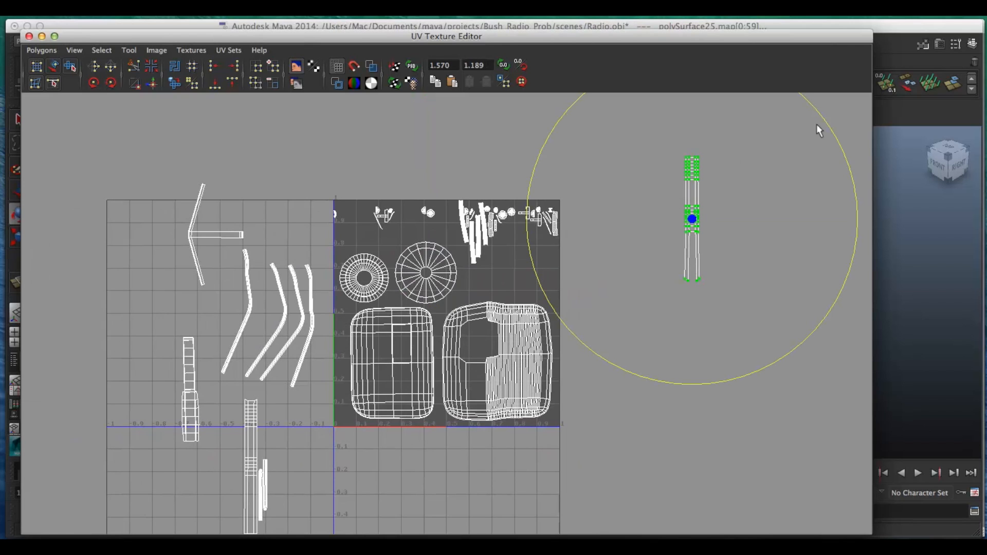
key("r")
middle_click_drag(656, 227, 614, 233)
key("w")
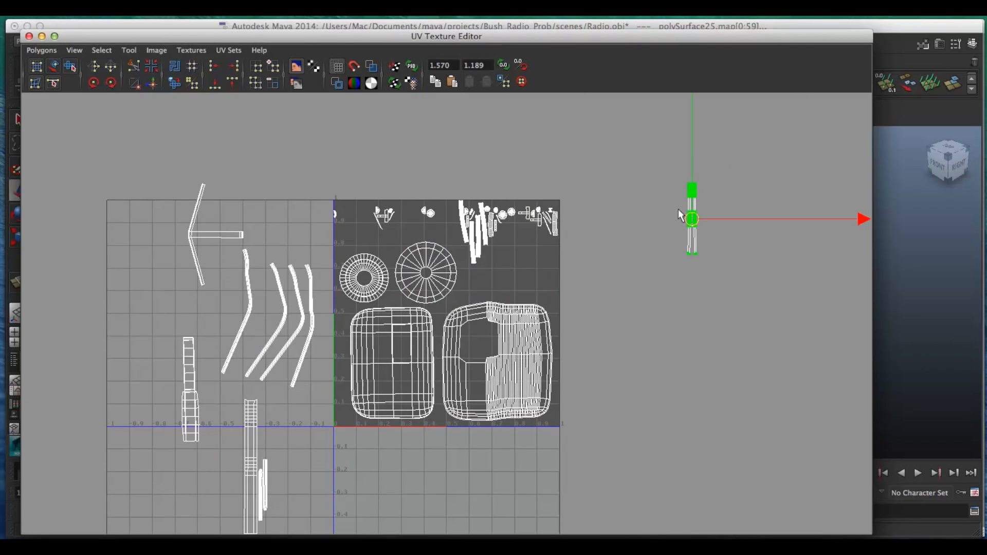
left_click_drag(692, 219, 339, 334)
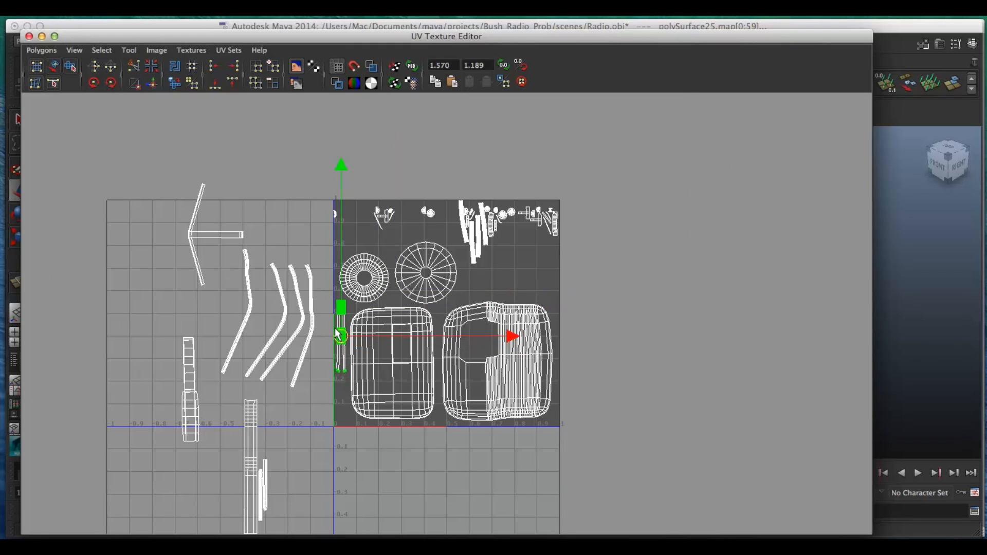
- Move the leftmost curved strip shell into the UV square, rotate it to lie above the grille body shell and scale it down slightly
scroll(296, 434, "down", 1)
scroll(298, 415, "up", 3)
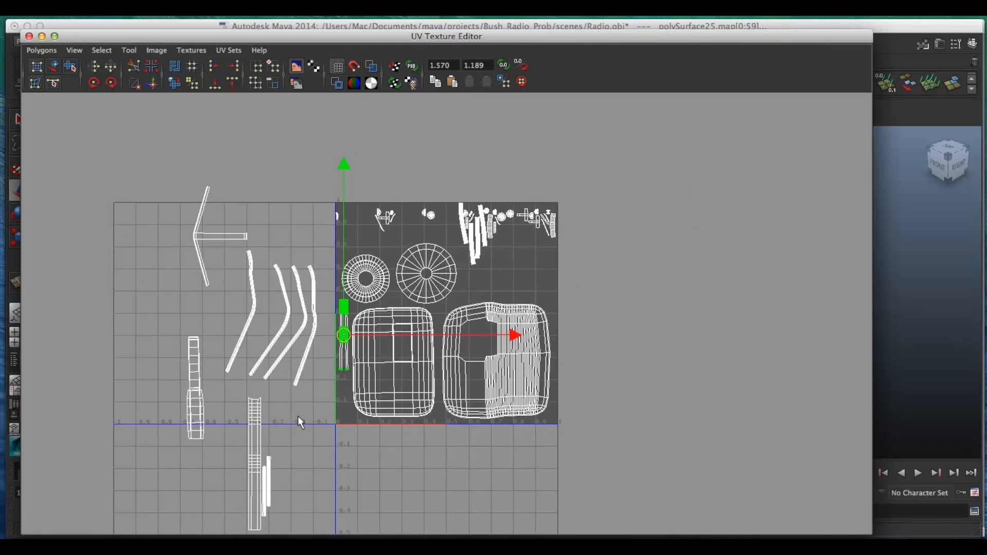
left_click_drag(204, 237, 299, 284)
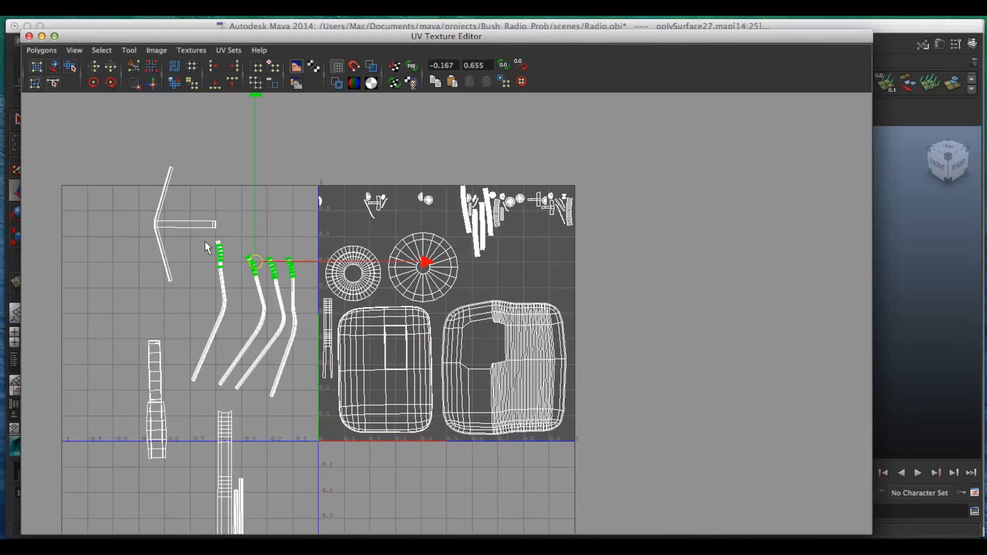
left_click_drag(221, 274, 215, 262)
right_click_drag(213, 253, 253, 242, "ctrl")
left_click_drag(209, 309, 492, 274)
key("e")
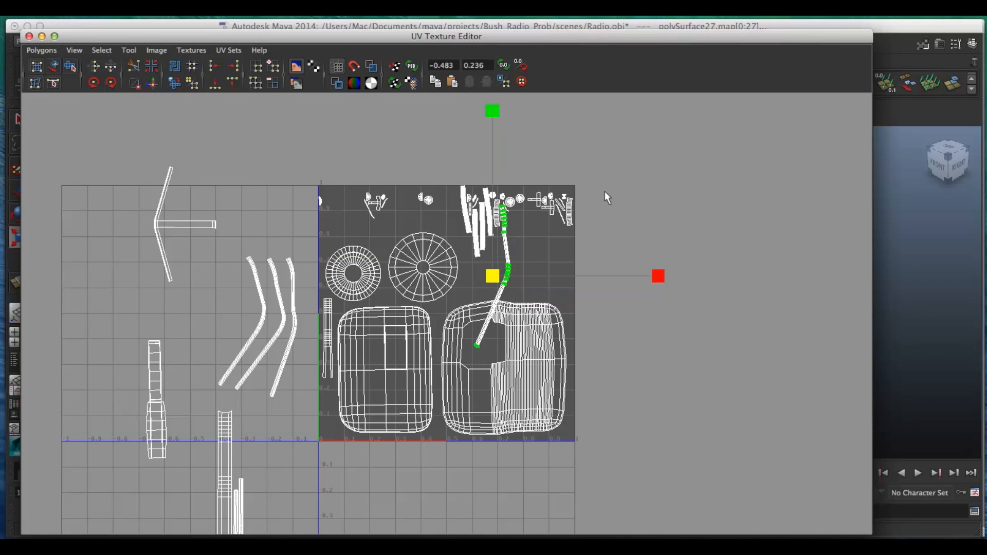
left_click_drag(618, 177, 646, 330)
key("w")
mouse_move(491, 273)
left_mouse_down("shift")
mouse_move(443, 279)
mouse_move(484, 267)
mouse_move(471, 272)
left_mouse_up("shift")
key("w")
- Rotate the next leftmost curved strip shell and move it into the UV square, over the first curved strip above the grille body shell
left_click(246, 264)
right_click_drag(246, 255, 269, 249, "ctrl")
key("e")
left_click_drag(389, 250, 383, 312)
key("w")
left_click_drag(236, 311, 517, 262)
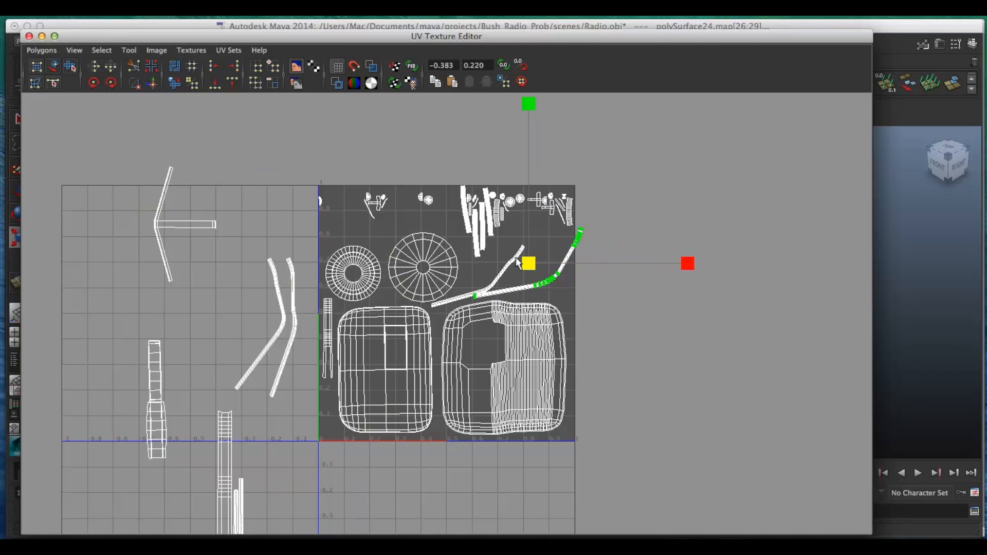
- Move the second curved strip shell out of the UV square into the empty space to the right of it
right_click_drag(541, 214, 599, 161, "alt")
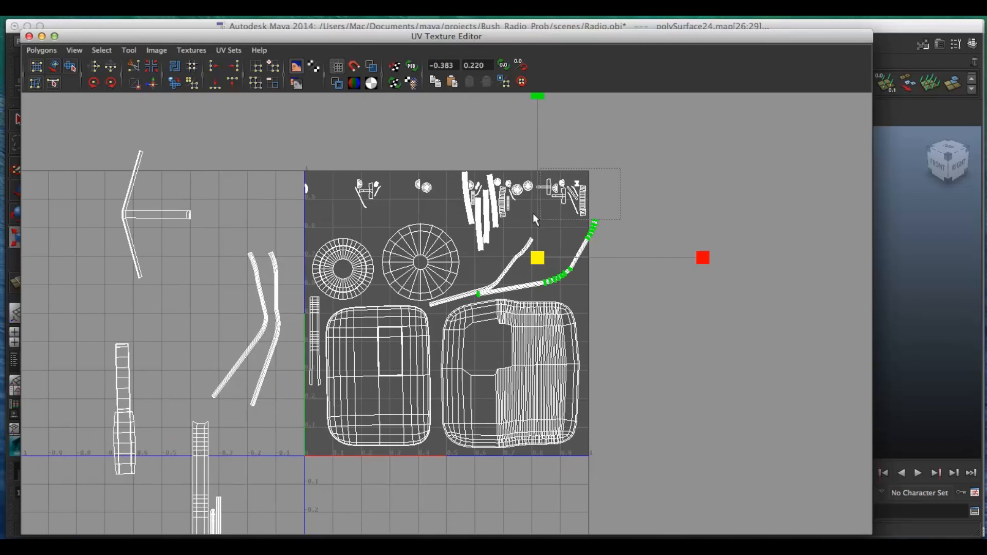
left_click_drag(531, 215, 532, 217)
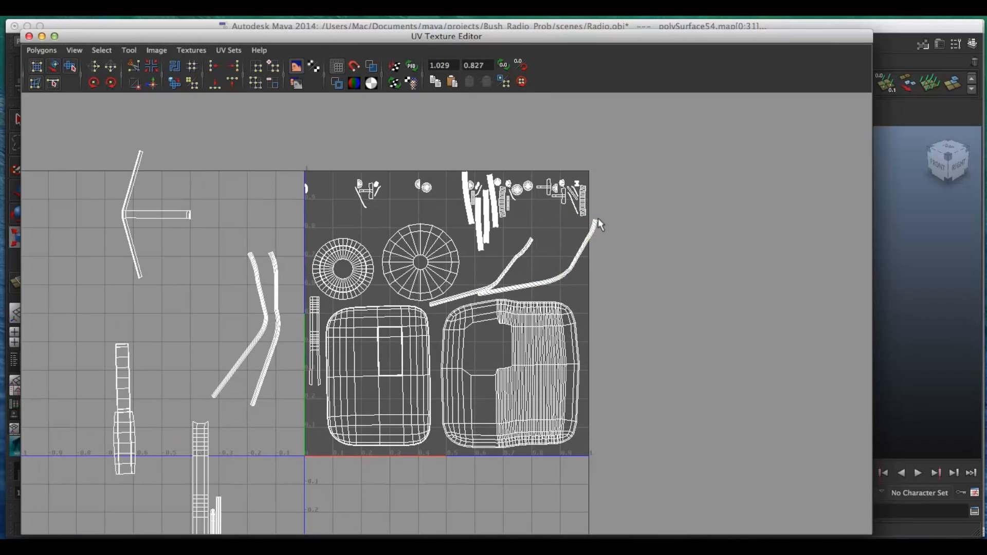
right_click_drag(591, 233, 624, 221, "ctrl")
key("w")
left_click_drag(660, 265, 585, 230)
right_click_drag(589, 234, 603, 223, "ctrl")
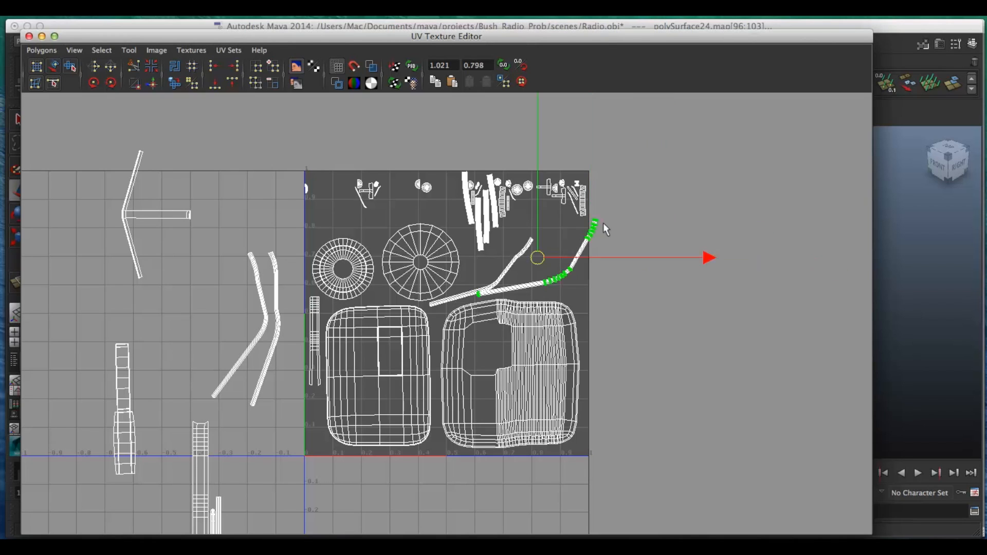
left_click_drag(544, 251, 760, 330)
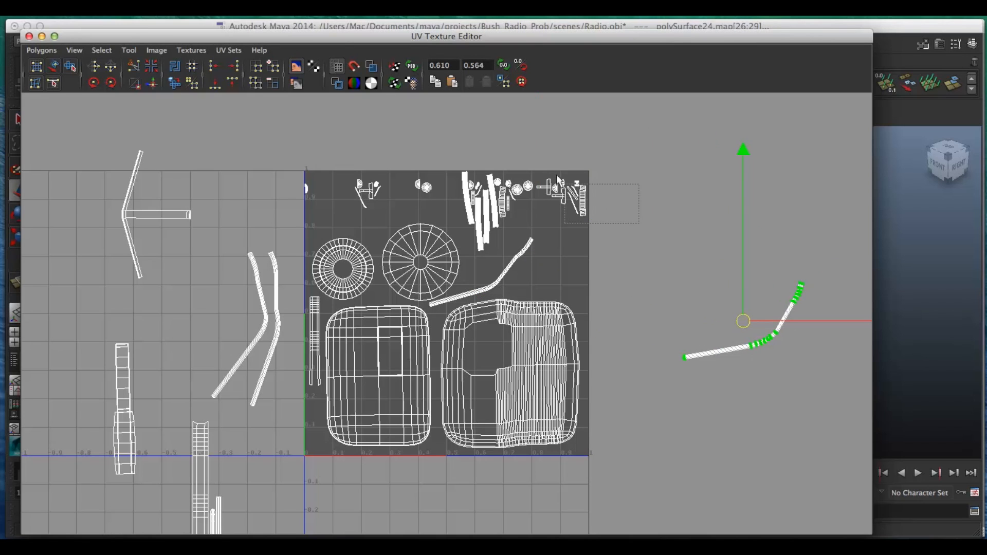
- Move the small disc shell near the UV square's upper edge down into the gap between the lower corners of the two body shells
left_click_drag(566, 168, 568, 169)
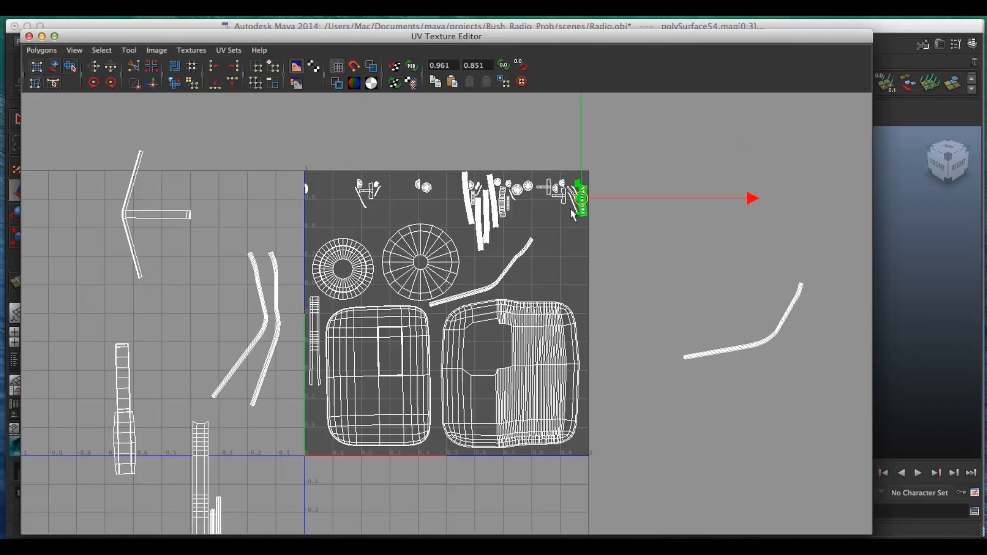
scroll(572, 212, "up", 1)
left_click(530, 178)
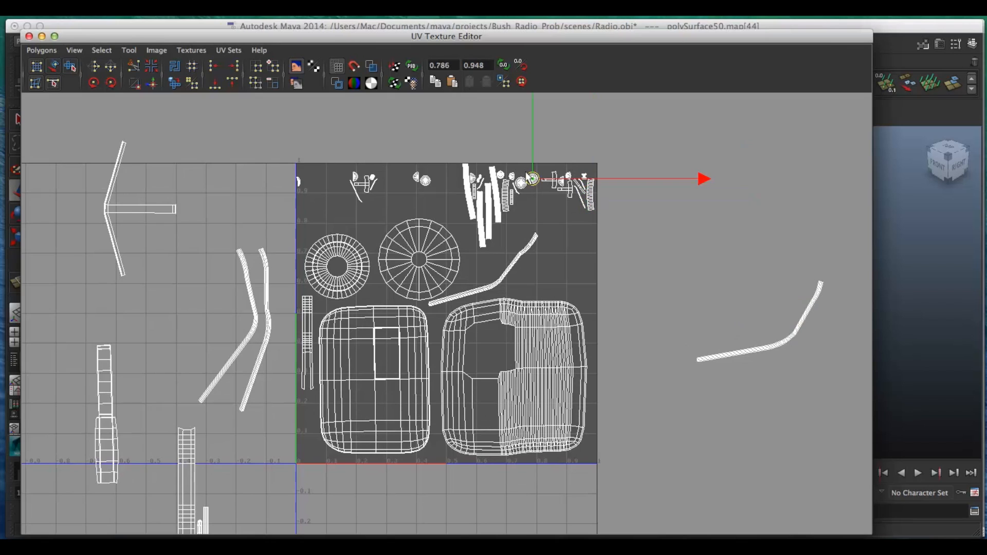
right_click(531, 178)
left_click_drag(531, 179, 428, 445)
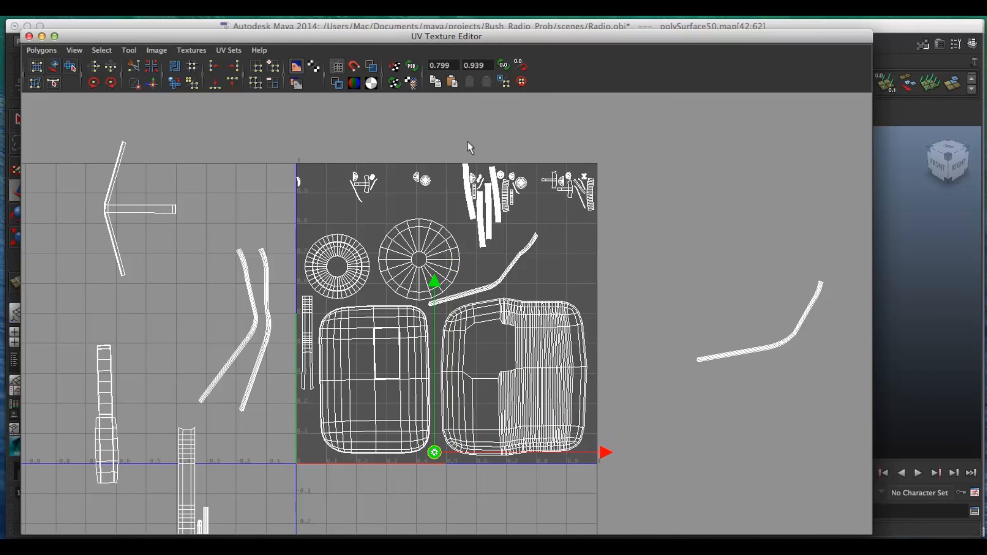
- Move the lower-left slanted strip of the upper-edge group into the narrow gap between the two body shells
left_click(105, 406)
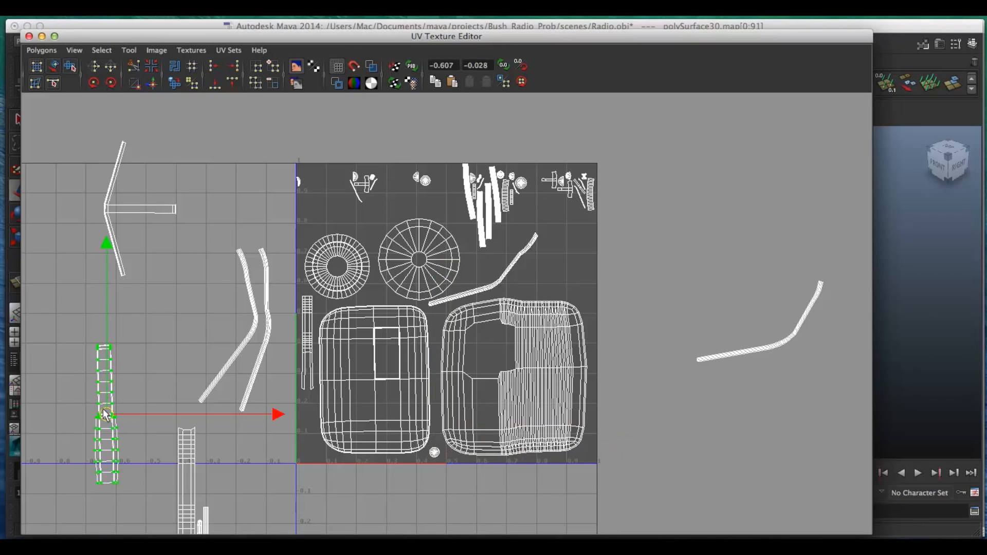
scroll(403, 343, "down", 1)
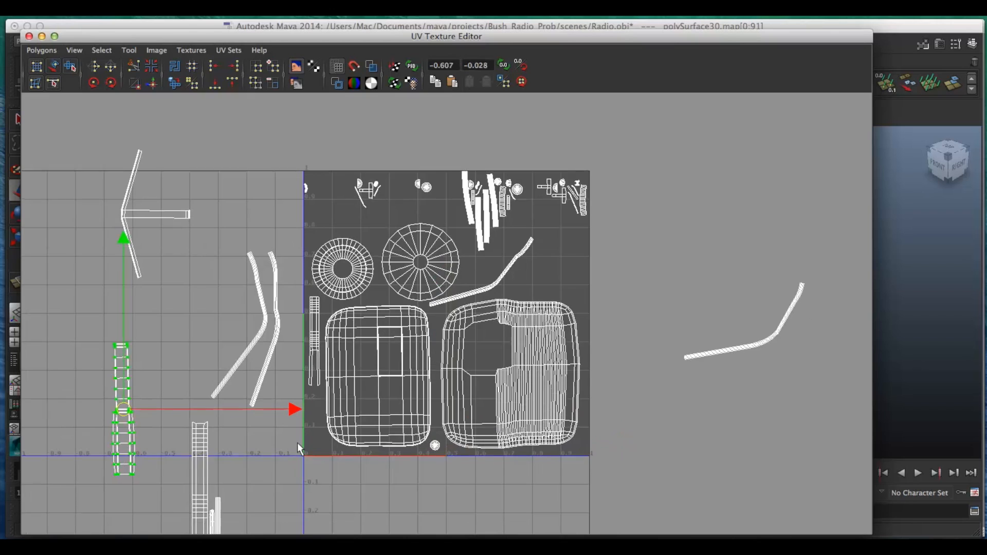
scroll(297, 442, "down", 3)
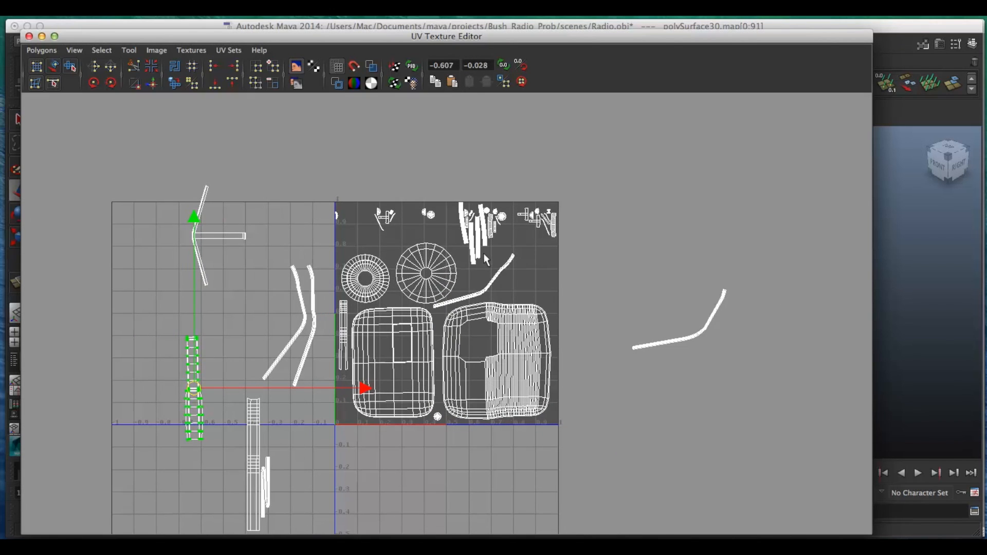
scroll(485, 253, "up", 5)
left_click(492, 217)
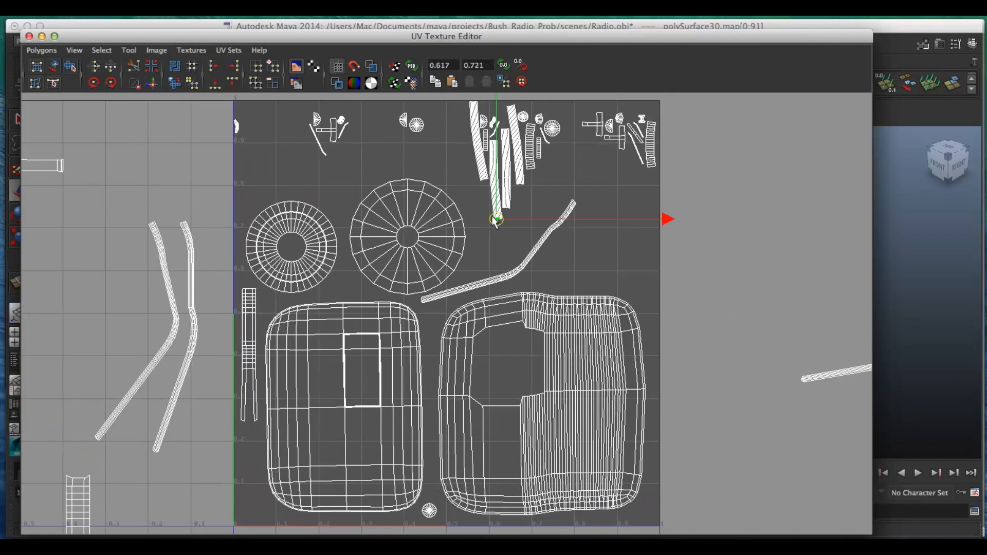
right_click_drag(494, 217, 507, 199, "ctrl")
left_click_drag(487, 172, 421, 342)
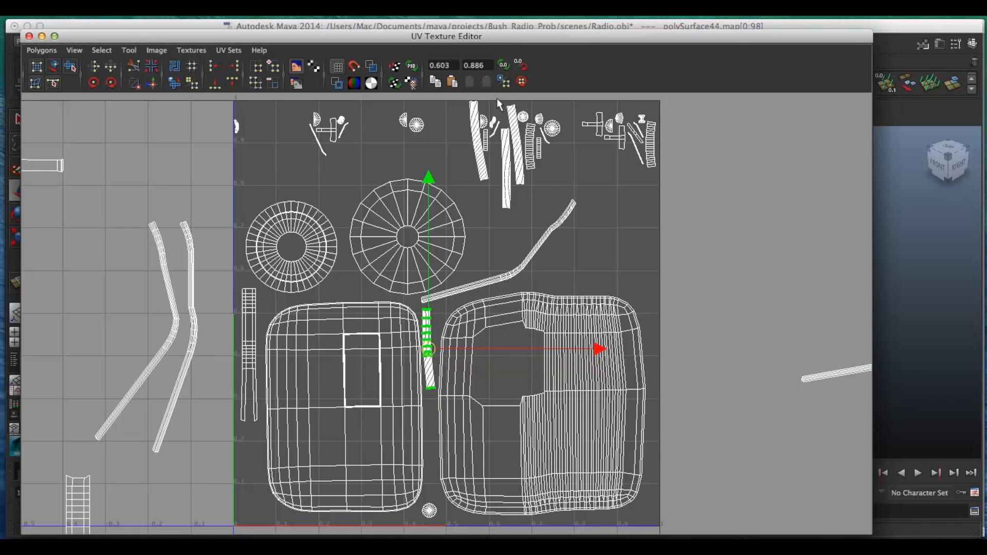
- Select the cluster of small shells in the UV square's upper right corner and move it into the grille body shell's opening
left_click_drag(576, 98, 684, 178)
left_click_drag(585, 106, 566, 98)
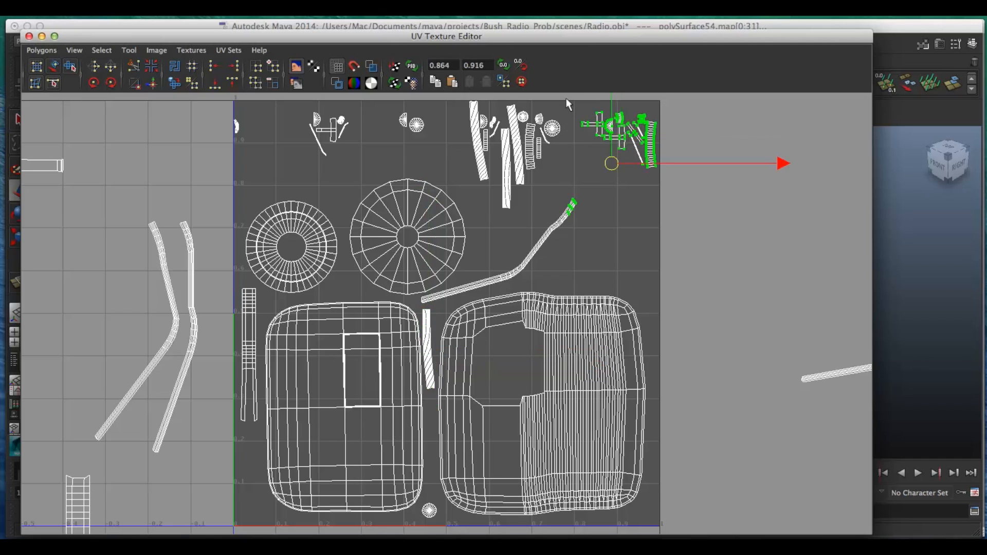
left_click(569, 97)
left_click_drag(578, 95, 682, 166)
left_click_drag(607, 144, 499, 351)
- Select only the stray T-shaped shell overlapping the grille body's mesh and move it below the other small shells inside the opening
left_click(483, 328)
right_click_drag(480, 330, 522, 314, "ctrl")
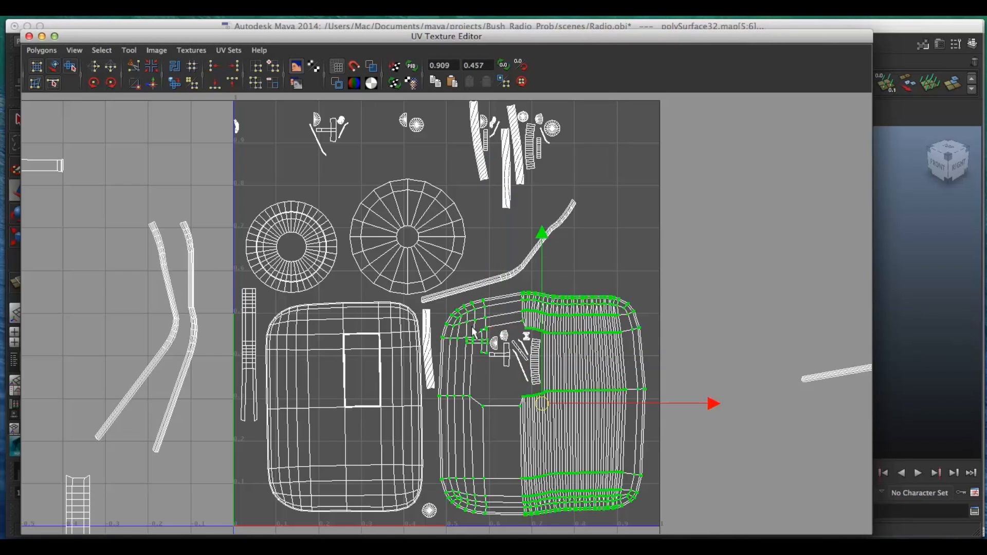
left_click(475, 341)
left_click(481, 351)
right_click_drag(481, 351, 516, 336, "ctrl")
left_click_drag(476, 341, 509, 376)
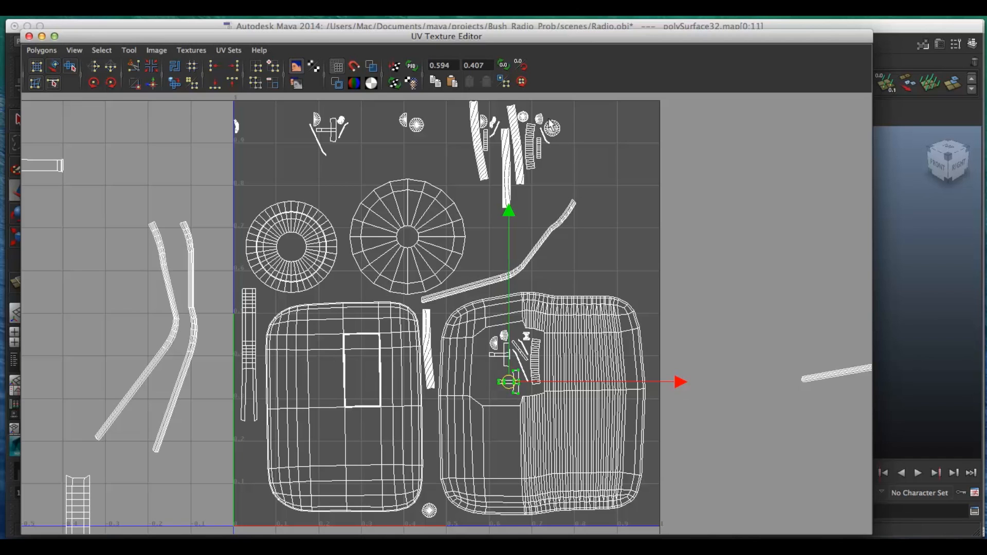
- Move the two discs and the half-disc beside the slanted strips into free spots inside the grille body shell's opening
left_click(555, 135)
right_click_drag(554, 132, 604, 110, "ctrl")
left_click_drag(552, 128, 561, 190)
left_click_drag(522, 295, 488, 365)
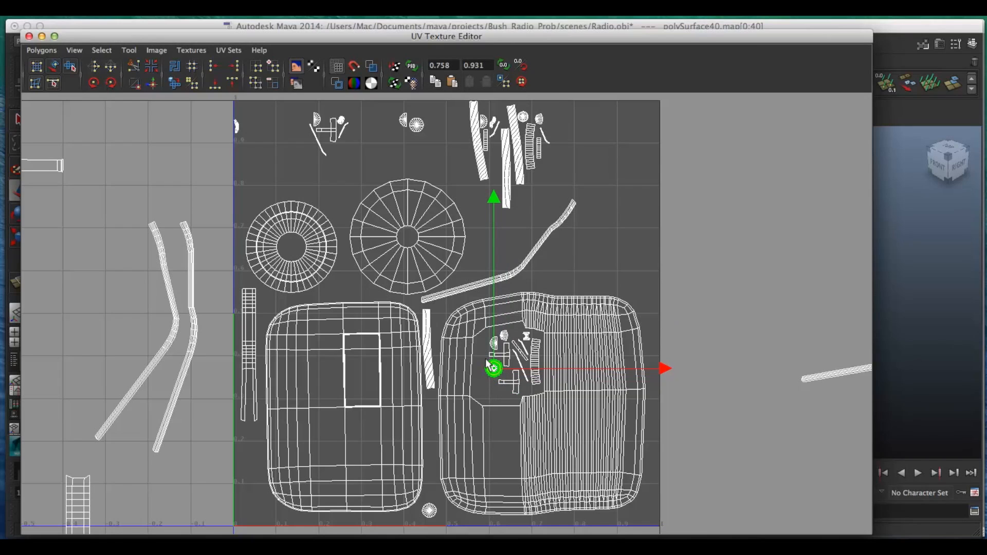
left_click(539, 119)
right_click_drag(538, 119, 596, 103, "ctrl")
left_click_drag(531, 114, 473, 337)
left_click(523, 116)
right_click_drag(522, 116, 578, 97, "ctrl")
left_click_drag(521, 115, 501, 392)
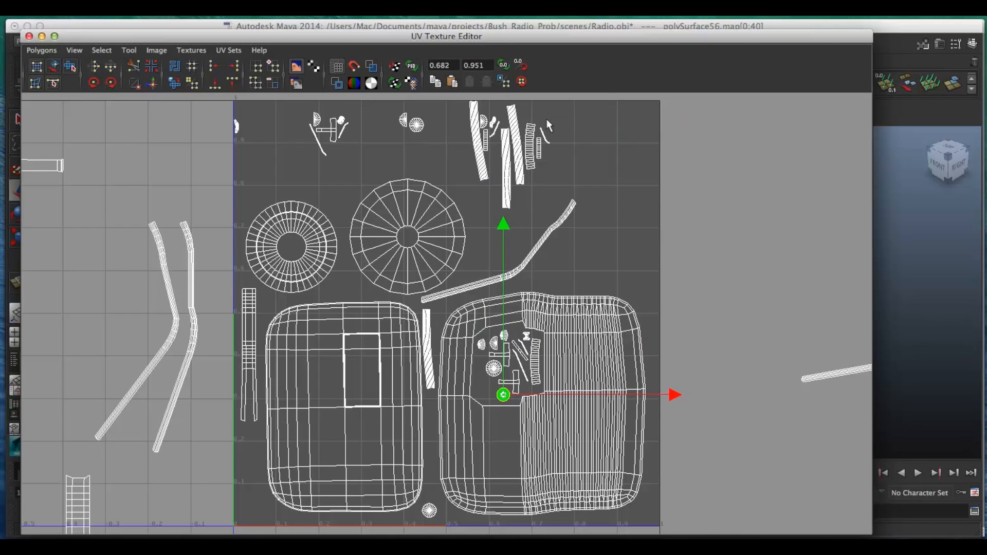
- Move the remaining disc, its neighbouring half-disc and the small shell on the UV square's left edge into the grille body's opening
left_click(414, 130)
scroll(411, 126, "down", 2)
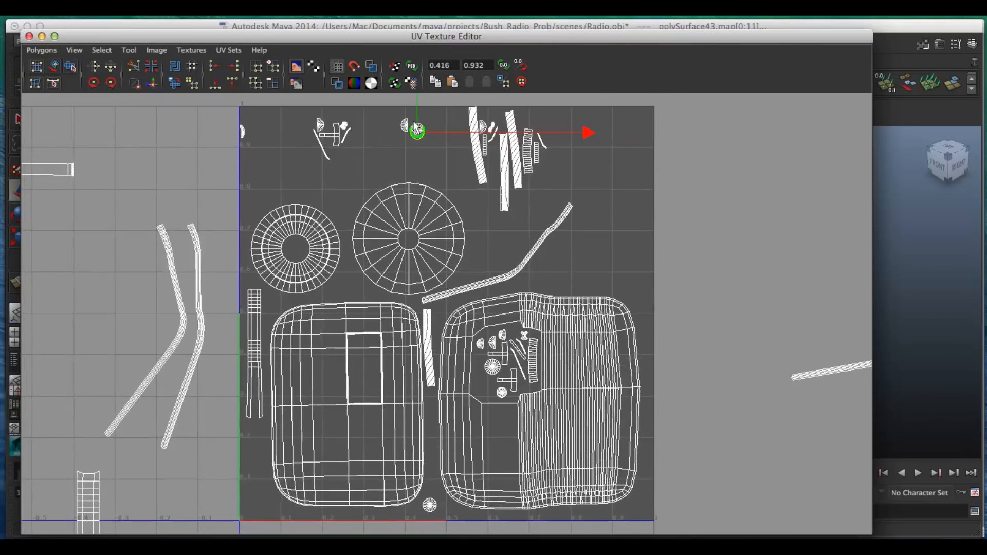
right_click_drag(409, 124, 409, 124, "ctrl")
scroll(411, 125, "up", 2)
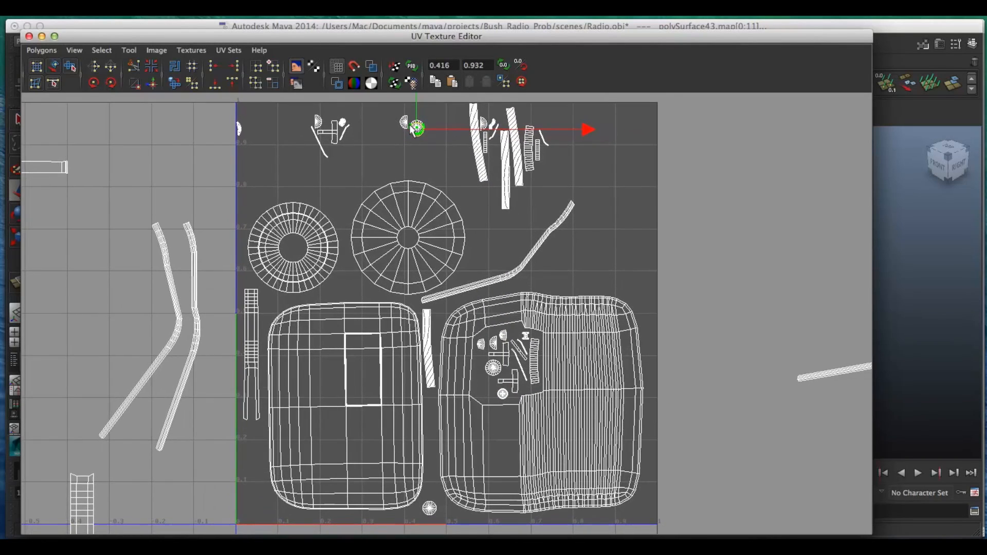
right_click_drag(415, 125, 465, 110, "ctrl")
left_click_drag(410, 122, 481, 389)
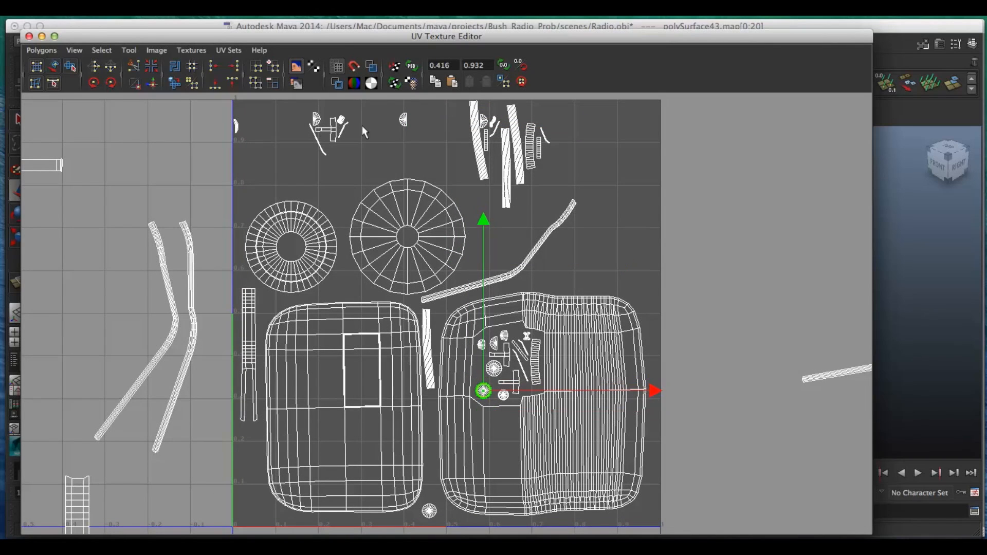
left_click_drag(385, 100, 467, 346)
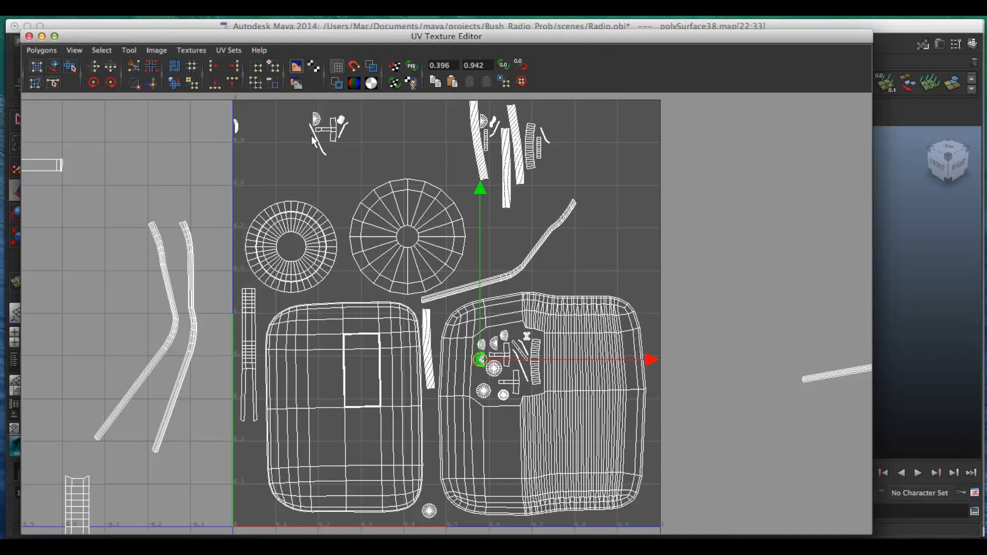
left_click_drag(254, 139, 470, 367)
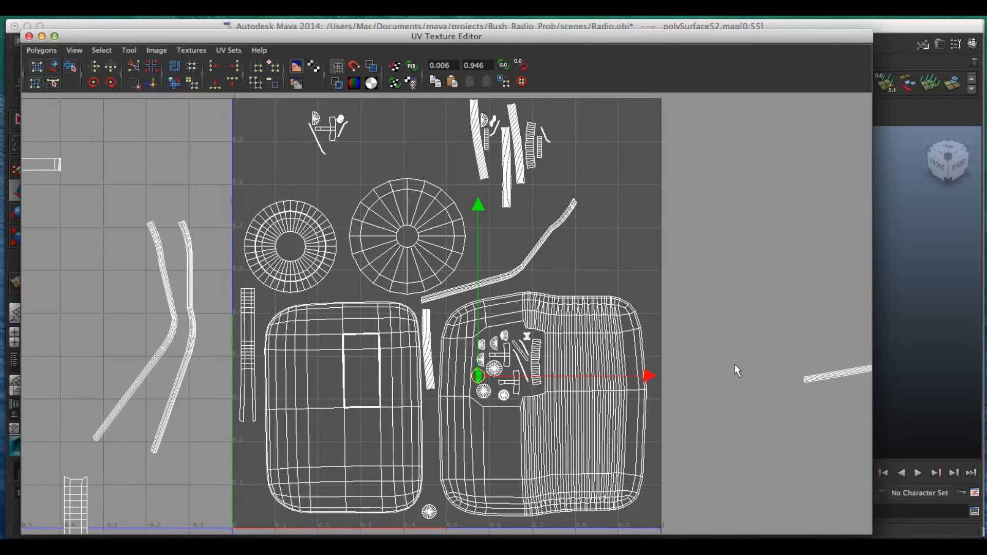
- Move the stepped ladder-like strip shell from outside into the upper right corner of the UV square
scroll(727, 365, "down", 1)
scroll(271, 355, "down", 3)
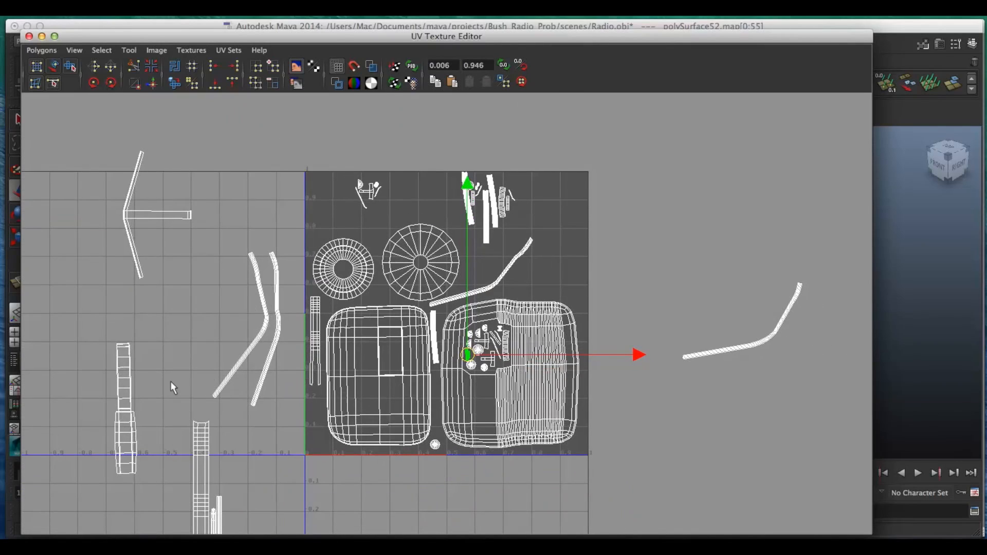
left_click(125, 411)
left_click_drag(125, 408, 575, 237)
scroll(569, 264, "down", 3)
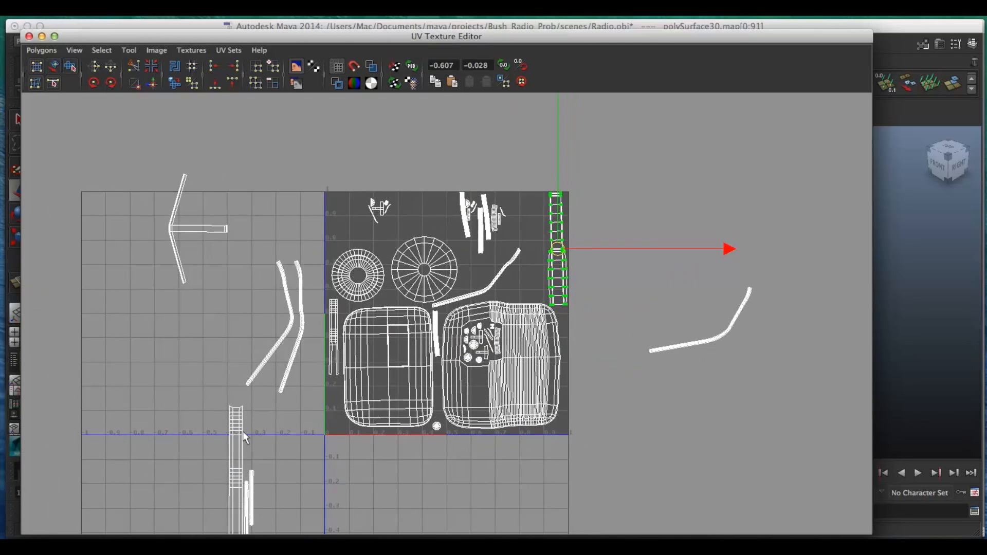
left_click_drag(236, 505, 269, 528)
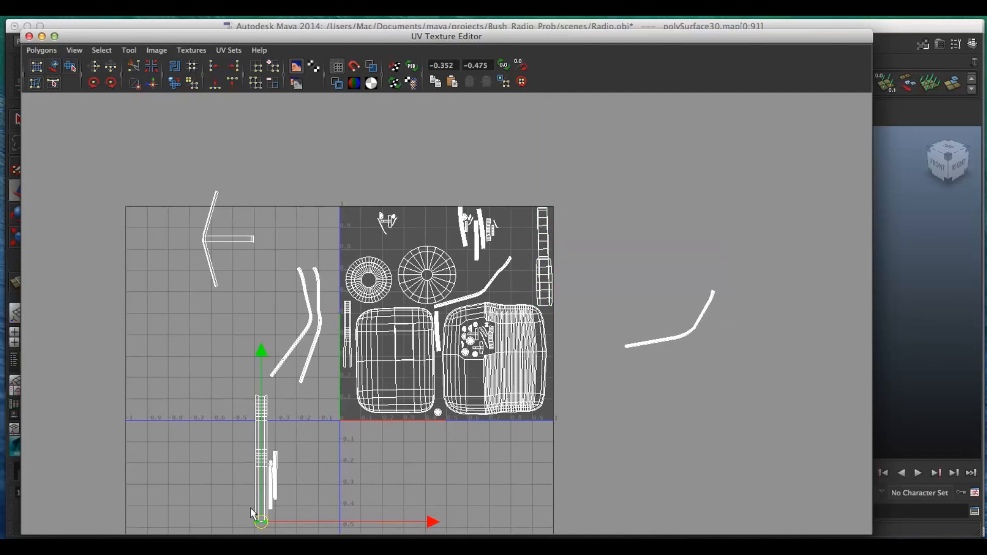
scroll(251, 508, "down", 1)
scroll(255, 509, "up", 1)
left_click(492, 164)
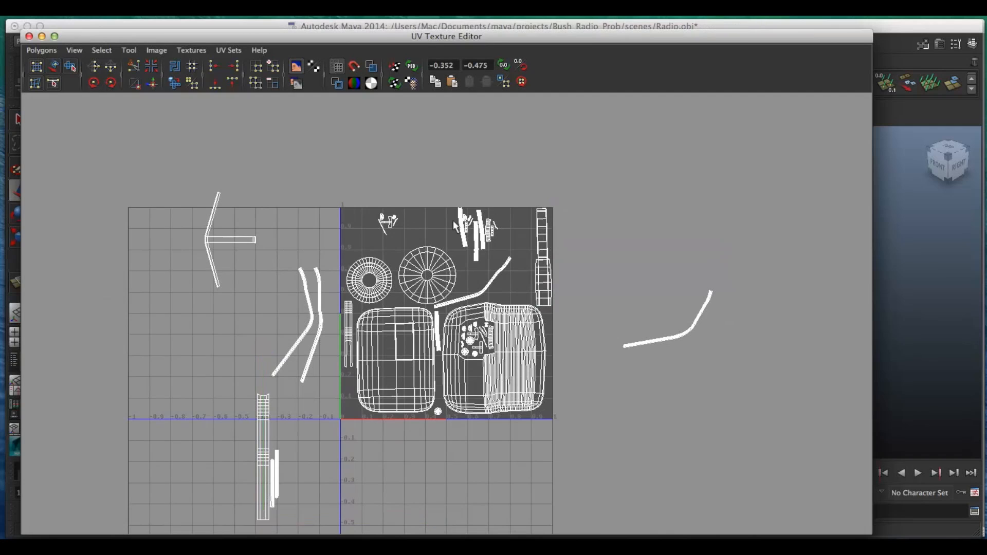
- Move the left small-shell cluster below the UV square and the slanted-strip cluster to the empty space at its lower right
scroll(361, 186, "up", 2)
left_click_drag(360, 193, 364, 482)
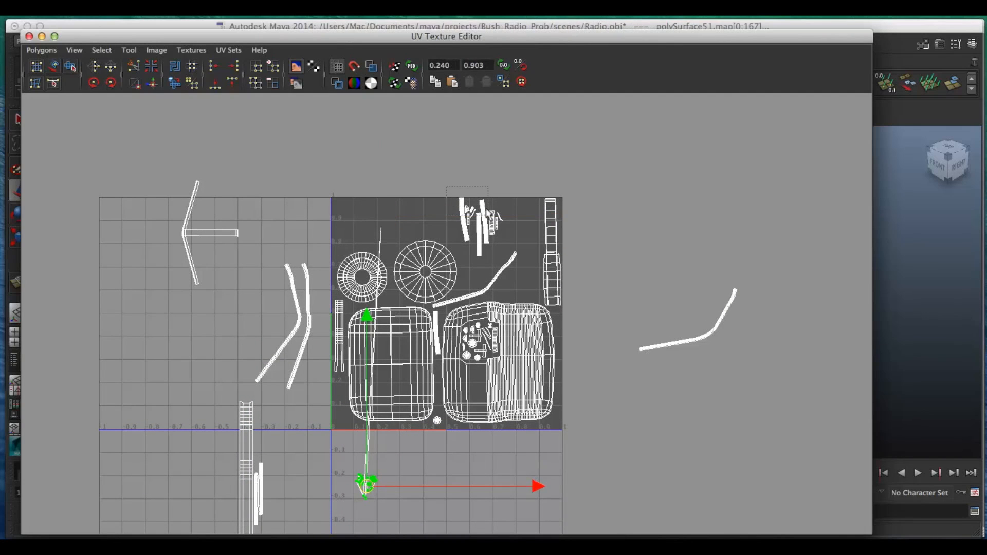
left_click_drag(498, 209, 454, 178)
right_click_drag(476, 227, 465, 222, "ctrl")
left_click_drag(470, 223, 698, 488)
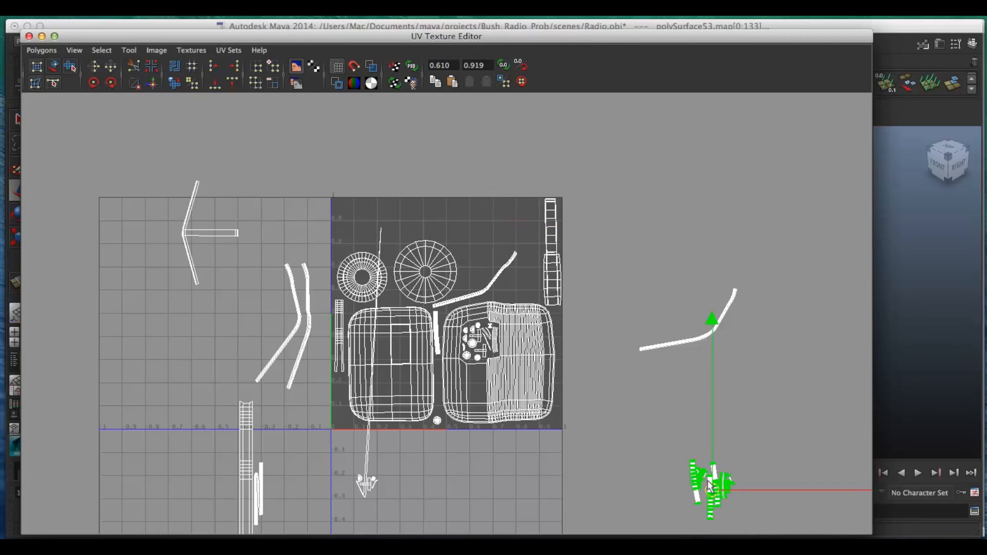
- Move the tall strip shell from outside into the UV square and rotate it to lie horizontally
scroll(261, 384, "down", 1)
left_click_drag(246, 386, 280, 411)
mouse_move(270, 398)
right_mouse_down("ctrl")
mouse_move(315, 379)
mouse_move(280, 406)
right_mouse_up("ctrl")
left_click_drag(280, 406, 443, 223)
key("e")
left_click_drag(556, 164, 542, 399)
key("w")
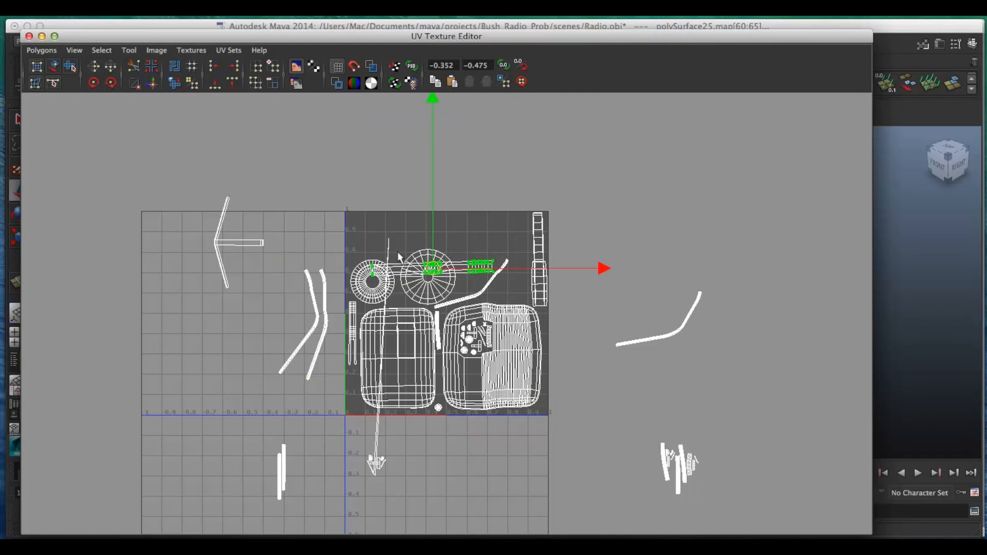
- Place the horizontal strip shell along the UV square's upper edge beside the ladder strip and straighten it
left_click_drag(427, 266, 460, 222)
key("e")
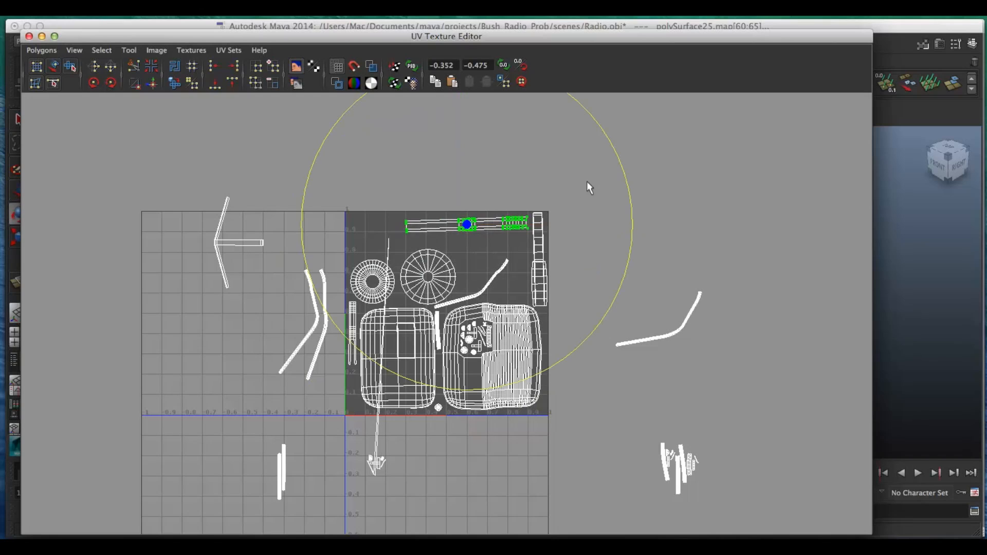
left_click_drag(618, 177, 622, 178)
key("w")
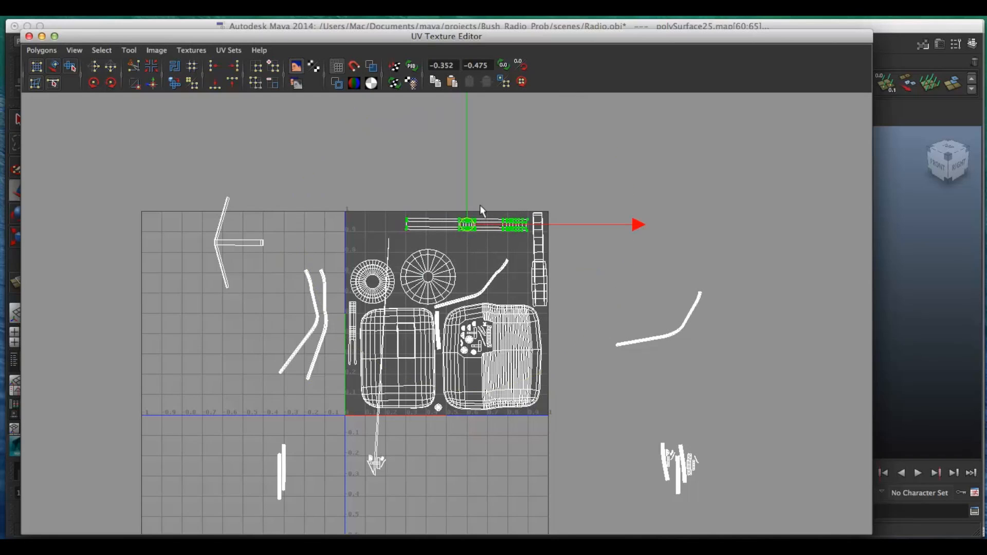
left_click_drag(455, 217, 455, 212)
- Undo the tall strip's rotation and placement and the moves of both small-shell clusters
key("super+z")
key("super+z")
key("super+z")
key("super+z")
key("super+z")
key("super+z")
key("super+z")
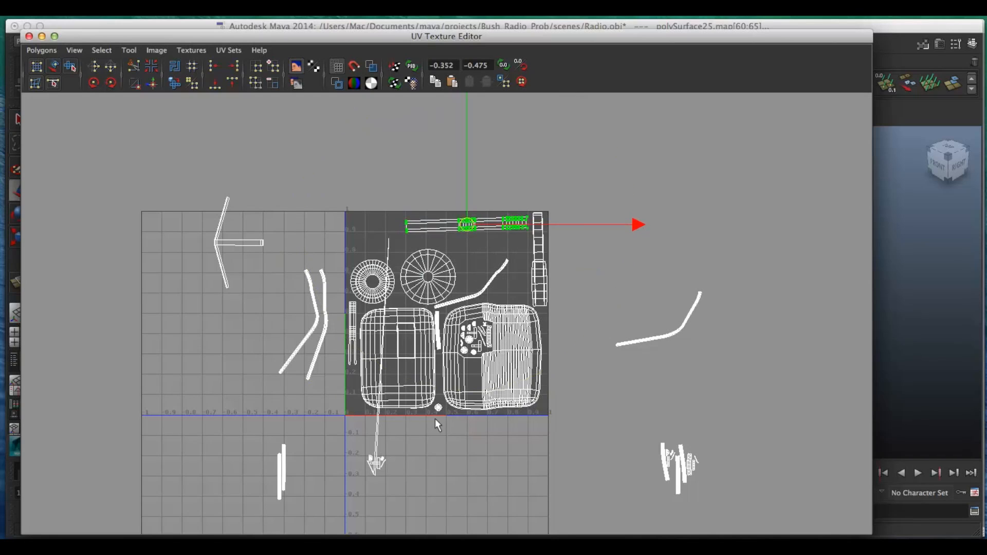
key("super+z")
key("super+z")
key("super+z")
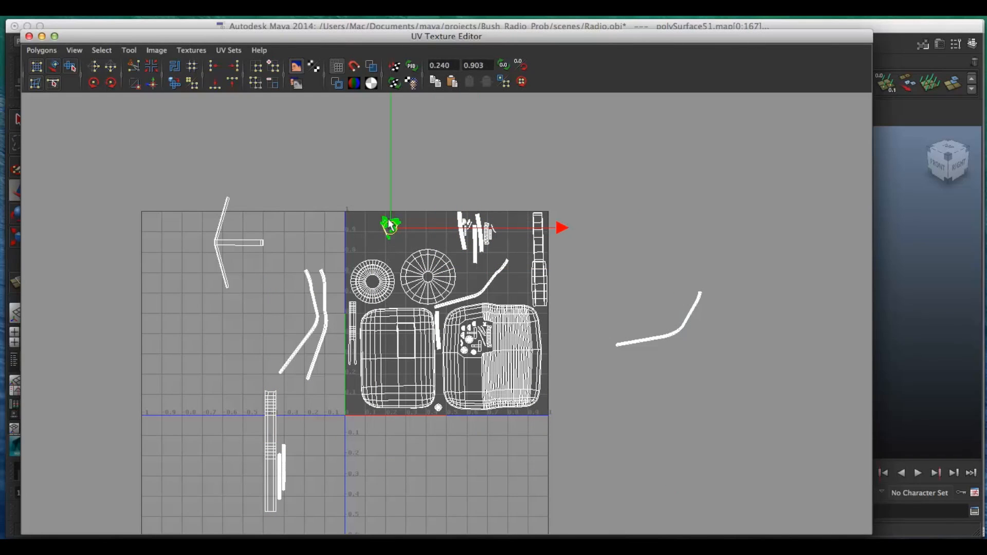
key("super+z")
key("super+z")
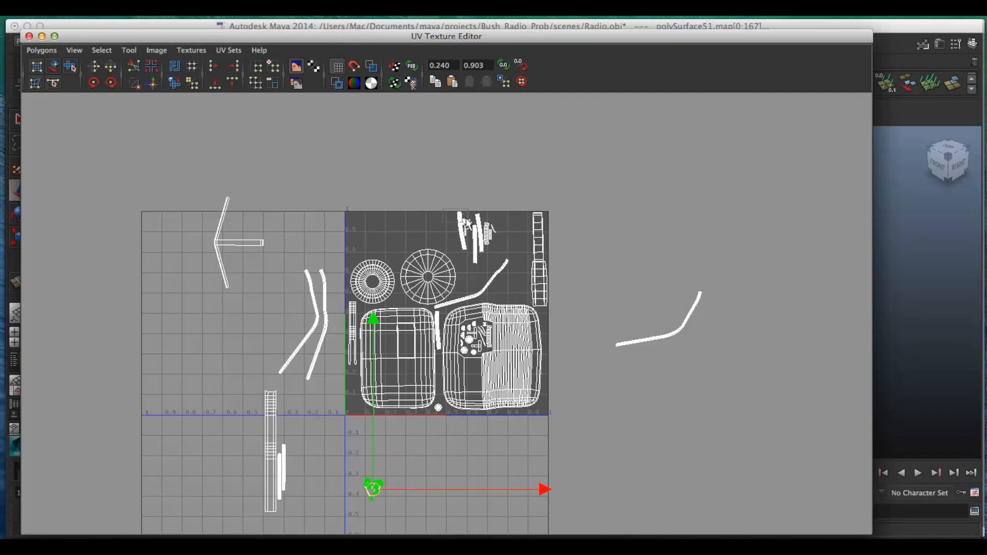
- Move the slanted-strip shell cluster out of the UV square to the empty space at its lower right
left_click_drag(504, 240, 503, 240)
right_click_drag(473, 225, 493, 217, "ctrl")
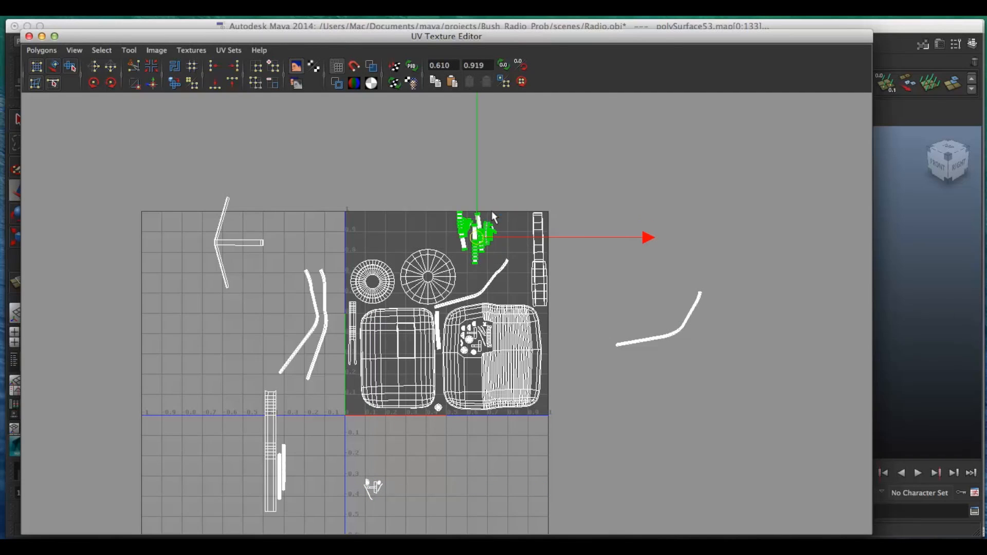
left_click_drag(475, 234, 613, 457)
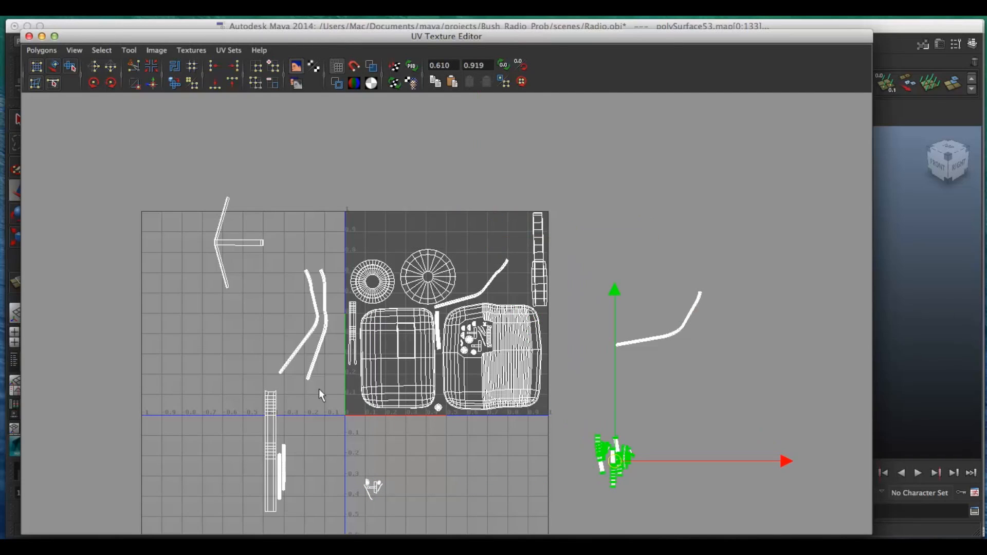
- Rotate the tall strip shell to horizontal and place it along the UV square's upper edge beside the ladder strip
left_click(270, 394)
right_click_drag(271, 395, 306, 371, "ctrl")
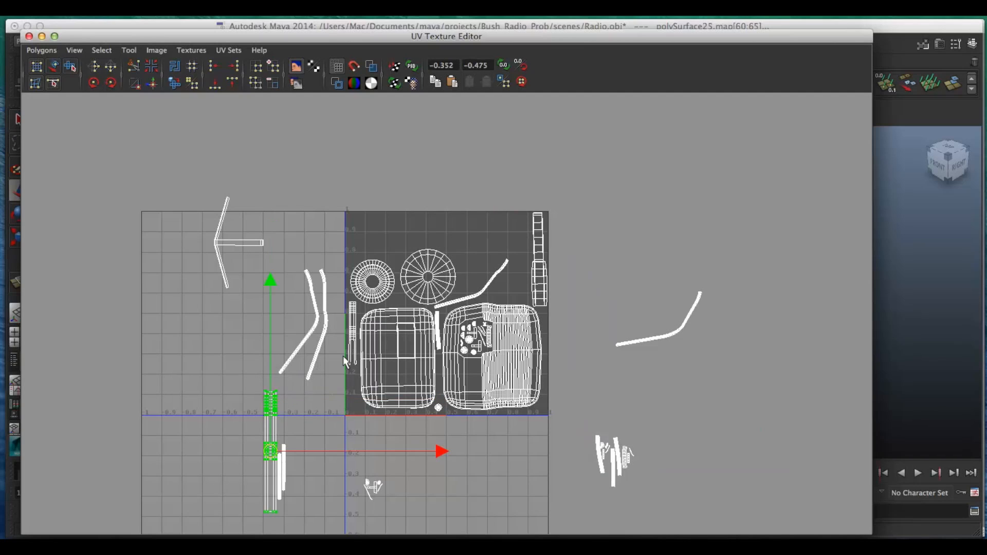
key("e")
left_click_drag(343, 356, 382, 514)
key("w")
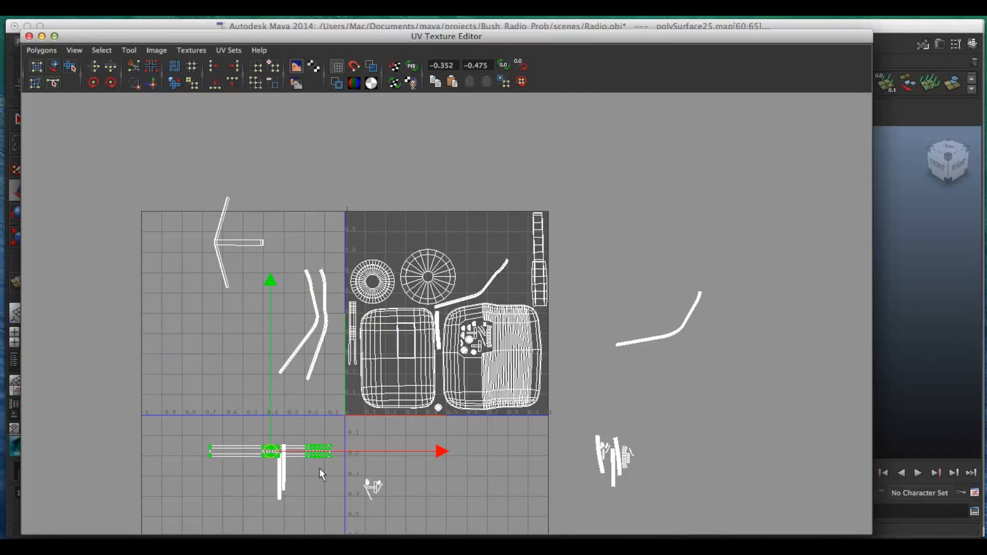
left_click_drag(262, 451, 456, 214)
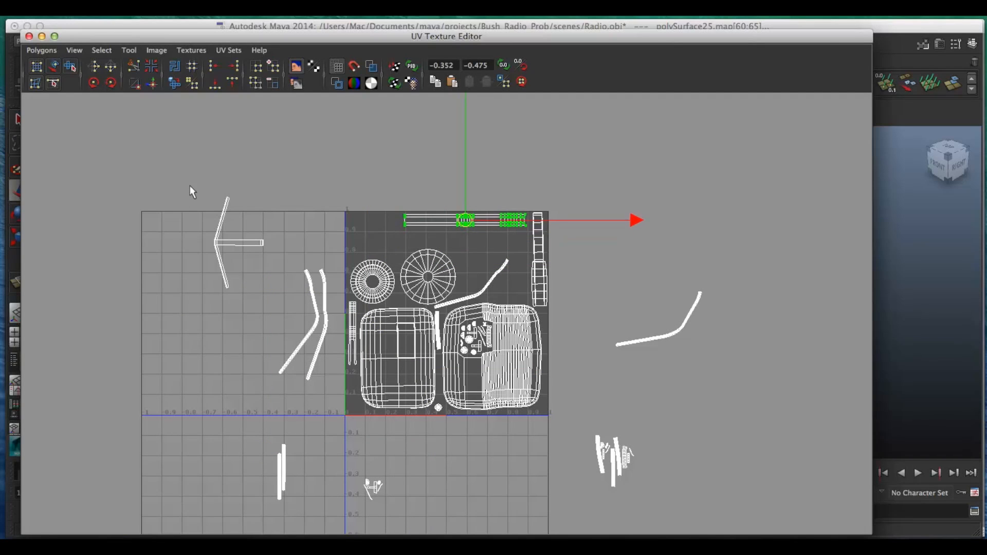
- Move the bent strip shell out of the UV square, placing it above the other bent strip on the right
scroll(486, 291, "up", 3)
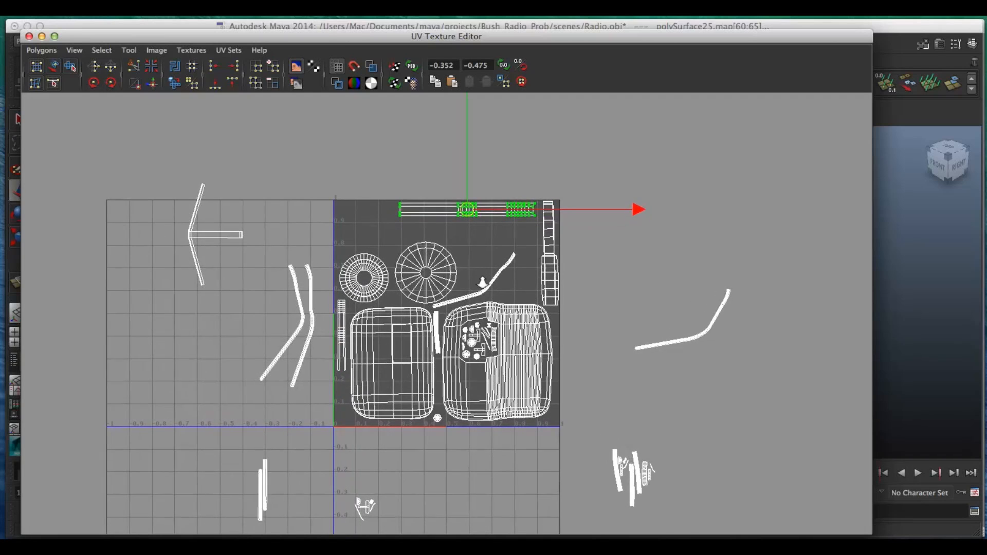
left_click(523, 245)
right_click(521, 241, "ctrl")
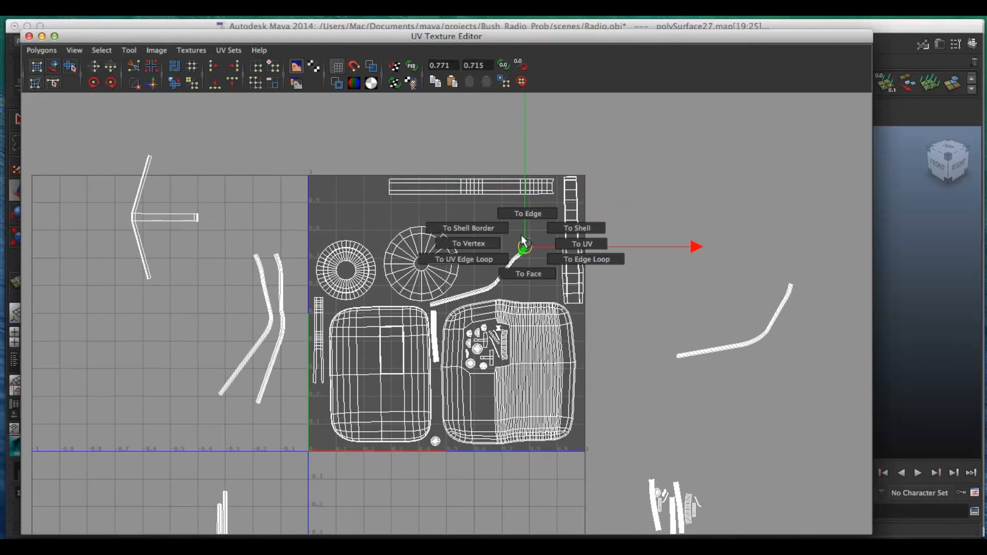
left_click(561, 229)
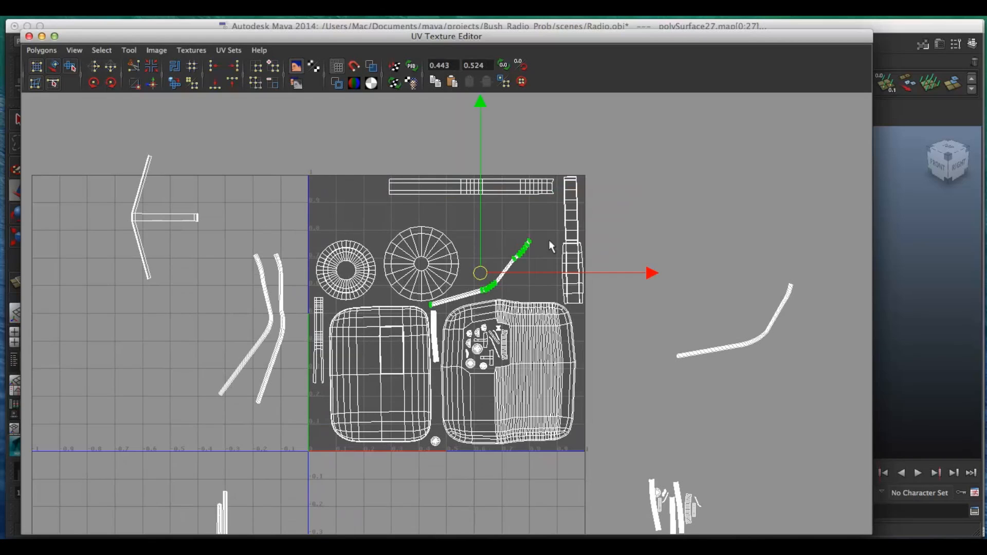
left_click_drag(478, 275, 705, 254)
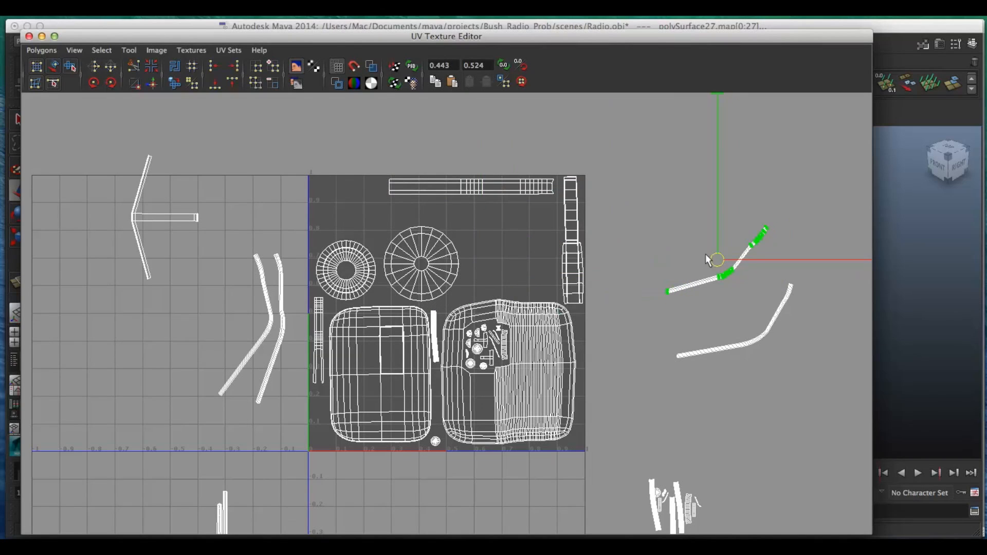
- Move the large round shell up into the gap between the horizontal strip and the ladder strip
left_click(424, 234)
right_click(420, 233, "ctrl")
left_click(467, 217)
left_click_drag(409, 262, 514, 232)
- Place the ring shell at the large disc's lower left and the three-armed shell in the UV square's upper-left corner
left_click(345, 252)
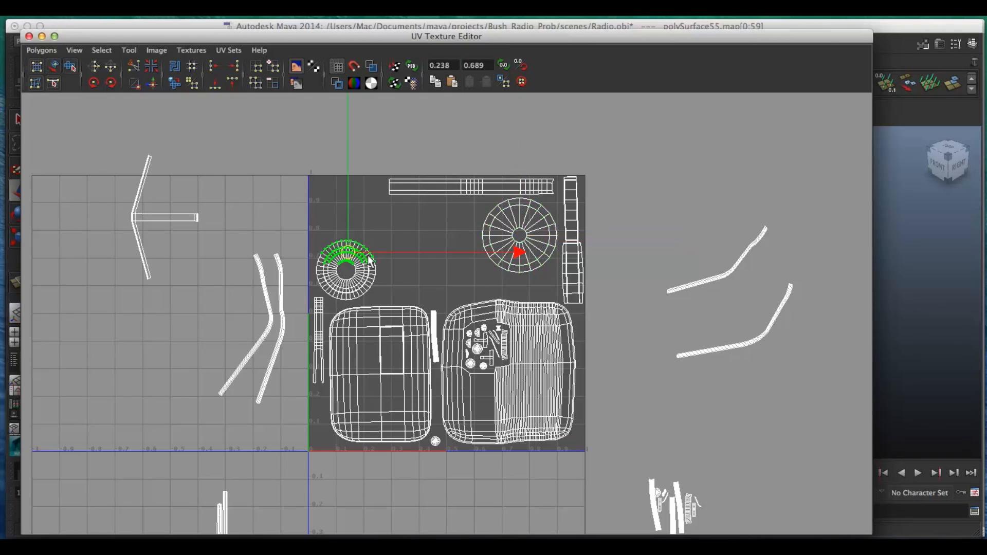
right_click(360, 252, "ctrl")
left_click(407, 238)
left_click_drag(375, 253, 440, 268)
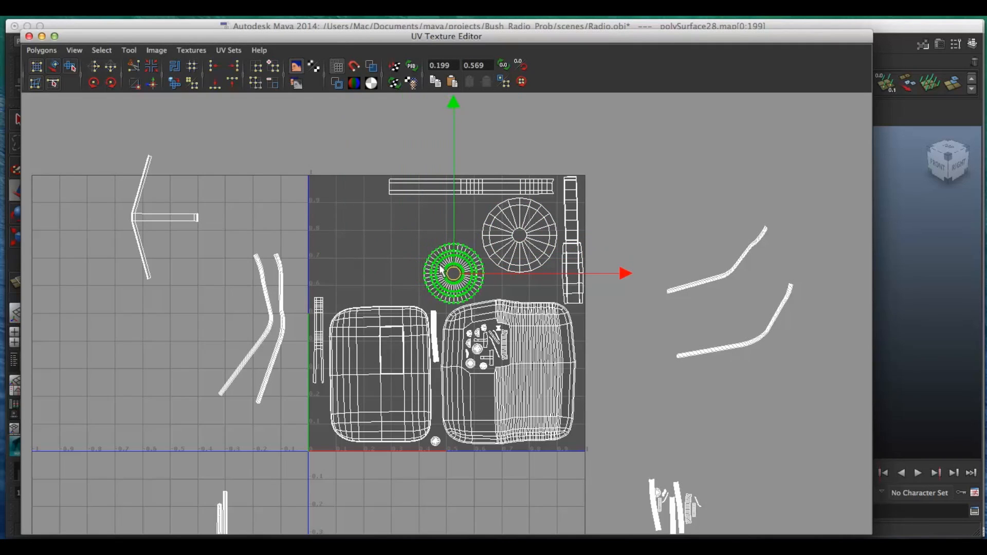
left_click_drag(160, 258, 221, 282)
left_click_drag(159, 217, 338, 240)
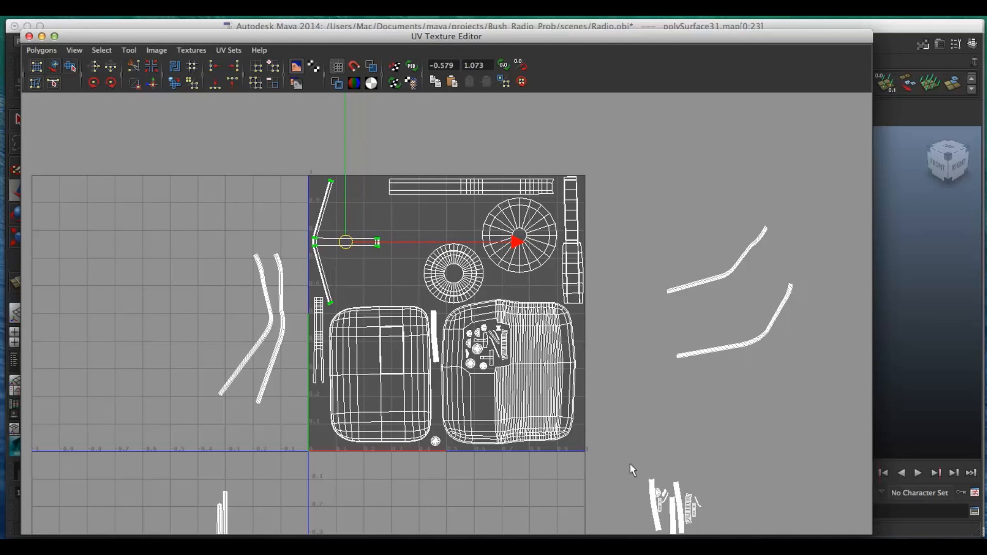
- Bring the pair of narrow strip shells into the UV square, rotate them to horizontal and place them beneath the large disc
scroll(630, 470, "down", 3)
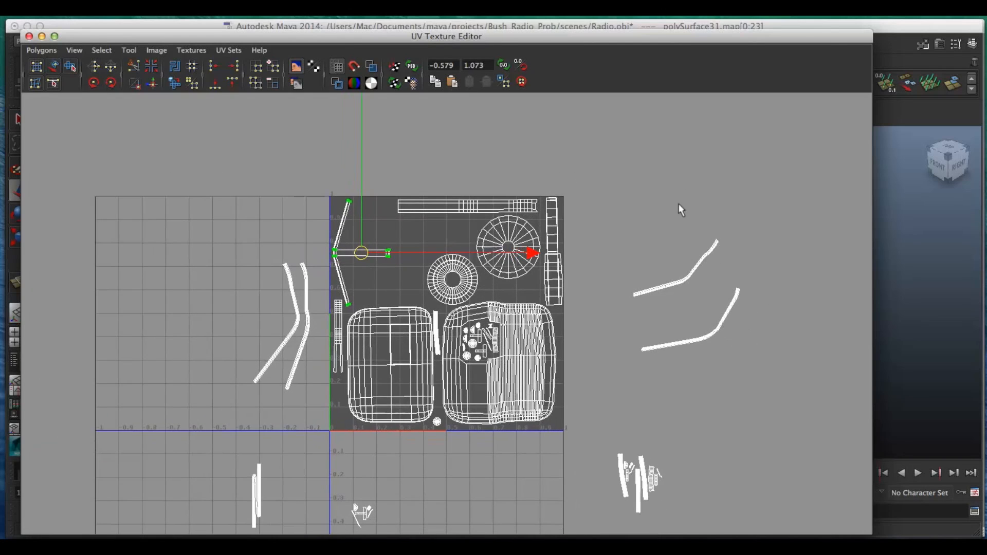
left_click_drag(289, 529, 290, 531)
left_click_drag(256, 496, 402, 263)
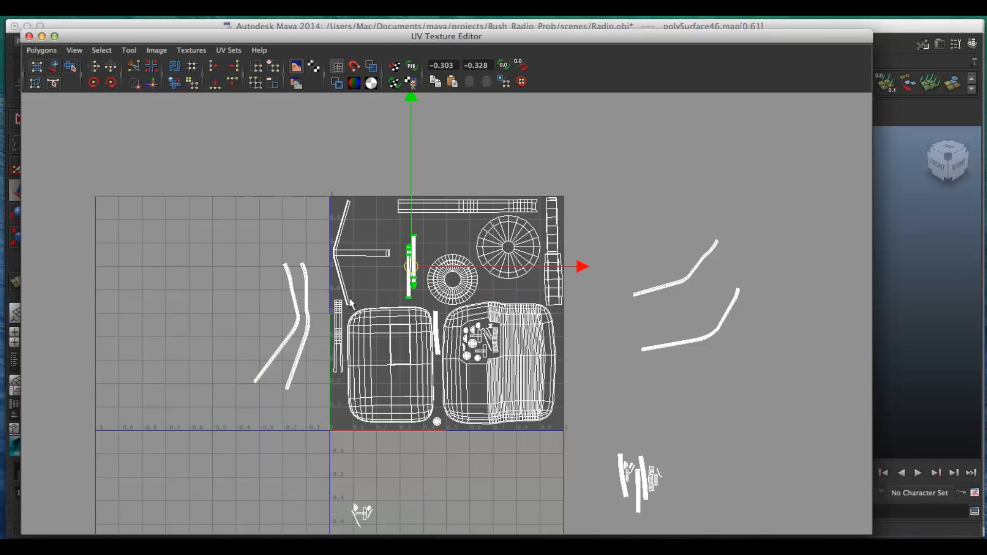
key("e")
left_click_drag(506, 132, 507, 343)
key("w")
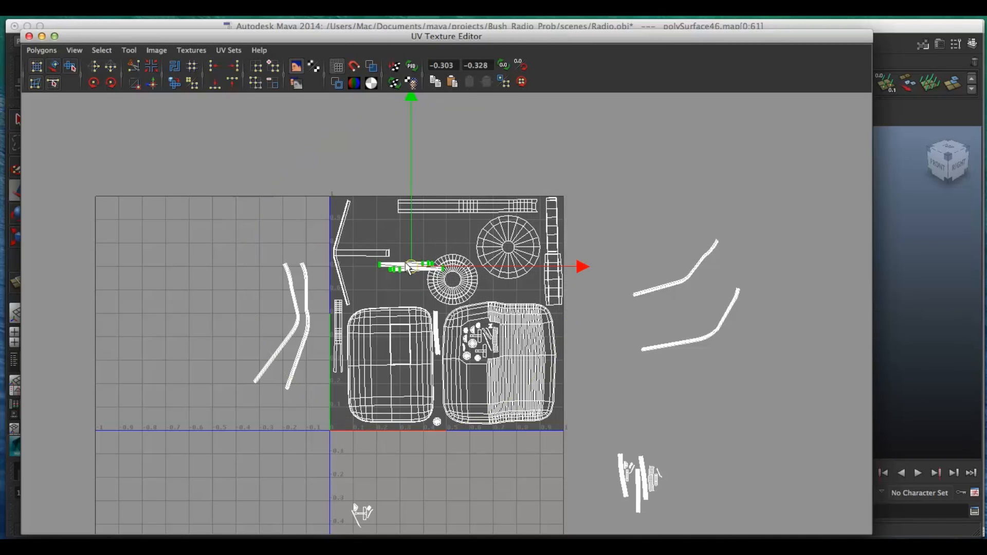
left_click_drag(410, 267, 503, 290)
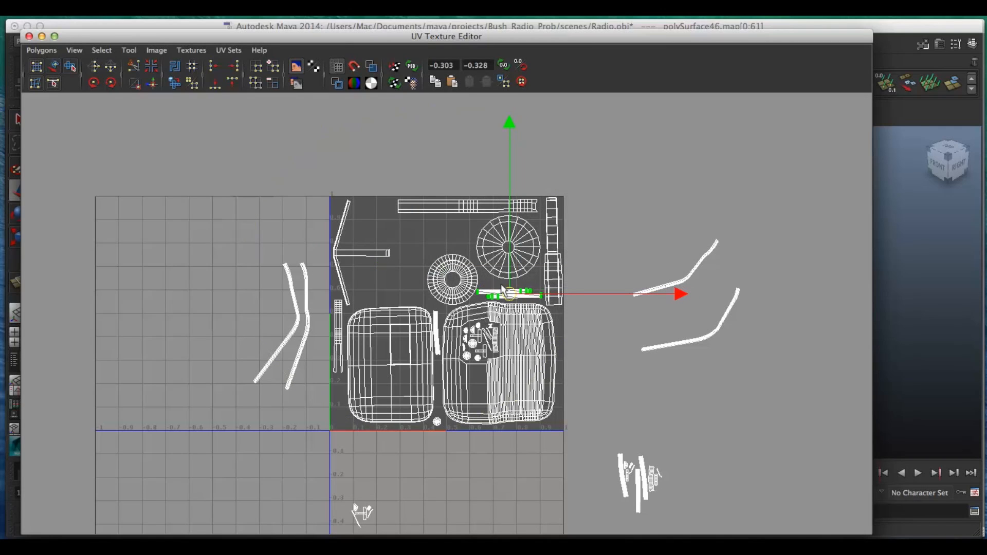
- Nest the upper bent strip shell against the inner curve of the lower one, outside the UV square
left_click_drag(739, 256, 738, 255)
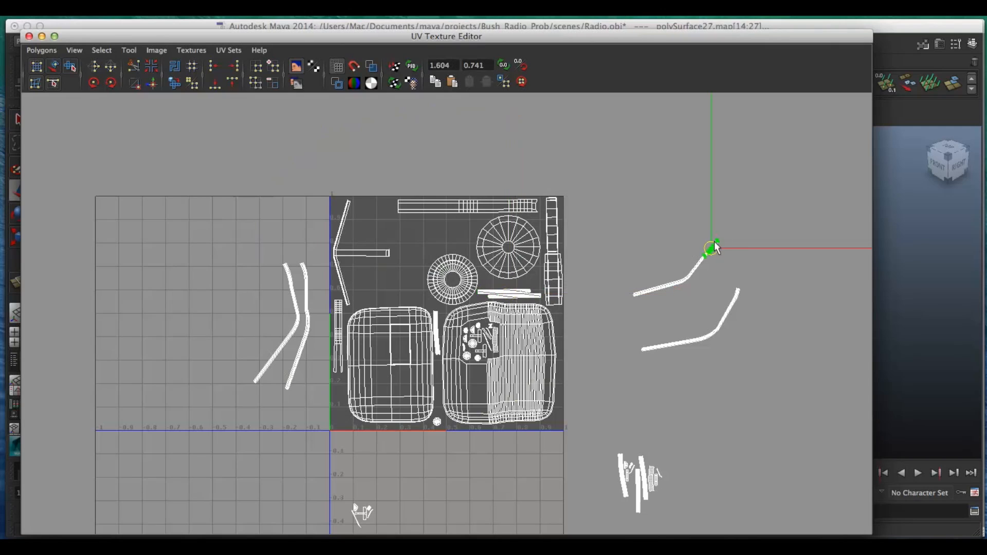
right_click_drag(706, 247, 722, 226, "ctrl")
left_click_drag(669, 264, 686, 307)
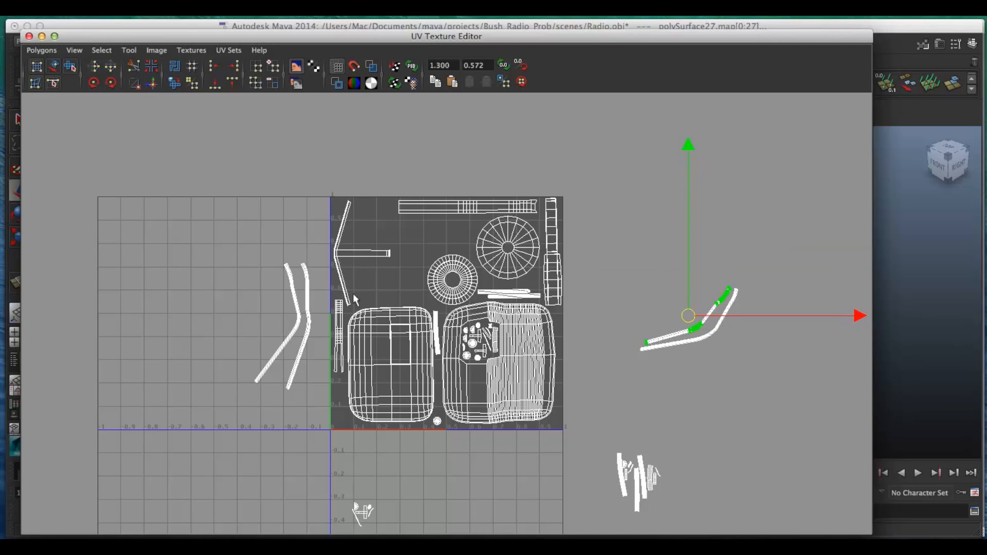
- Move the outer bent strip from left of the UV square to the two nested strips and rotate it to match
left_click(286, 265)
right_click_drag(288, 266, 310, 257, "ctrl")
left_click(308, 251)
left_click_drag(278, 323, 703, 348)
key("e")
left_click_drag(824, 238, 834, 336)
key("w")
left_click_drag(696, 341, 694, 323)
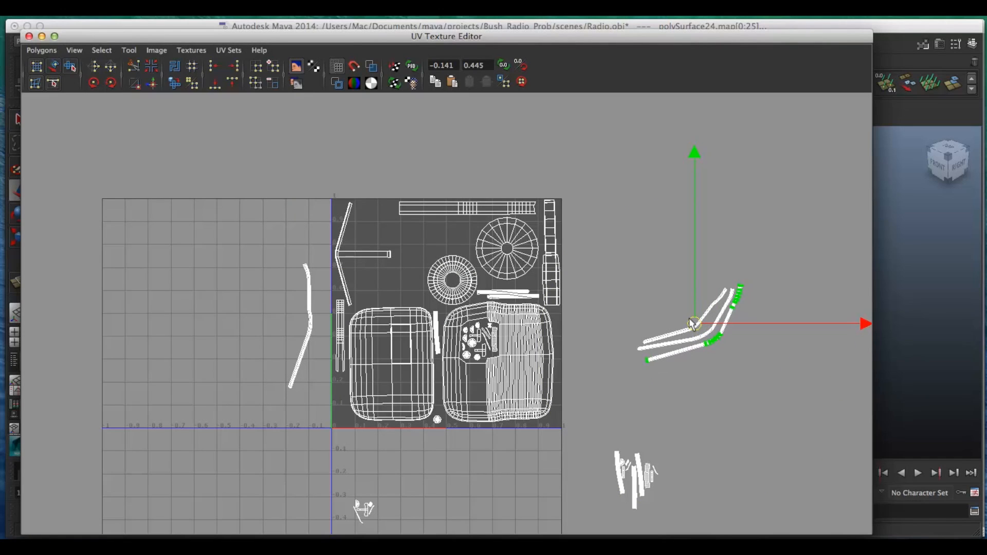
- Rotate the last bent strip left of the UV square and nest it beside the other three bent strips
left_click_drag(310, 272, 310, 273)
right_click_drag(309, 269, 329, 263, "ctrl")
key("e")
left_click_drag(405, 194, 432, 322)
left_click(433, 324)
key("w")
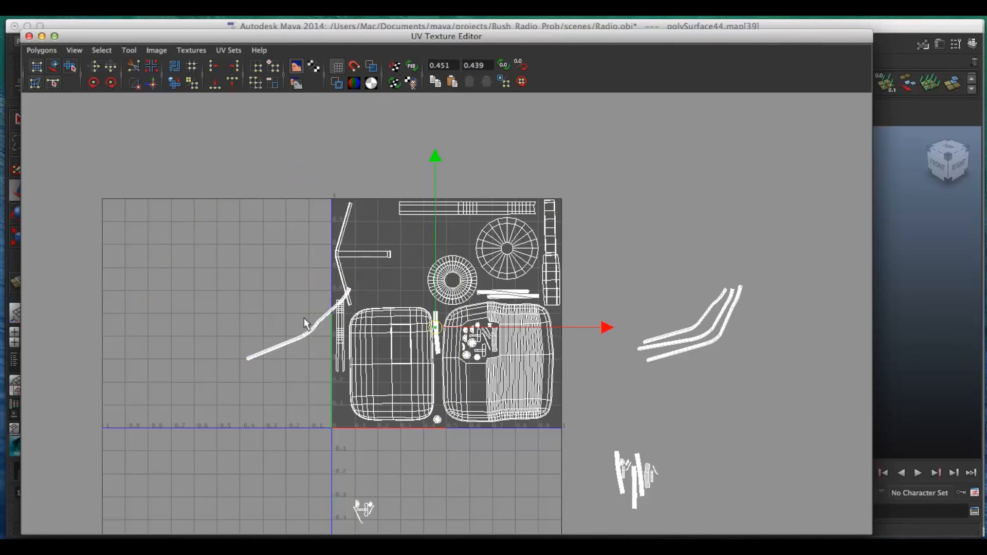
left_click_drag(303, 360, 304, 360)
right_click_drag(302, 331, 329, 316, "ctrl")
left_click_drag(298, 325, 707, 339)
- Move all four nested bent strips into the UV square and rotate them to fit between the three-armed shell and the discs
left_click_drag(617, 249, 771, 386)
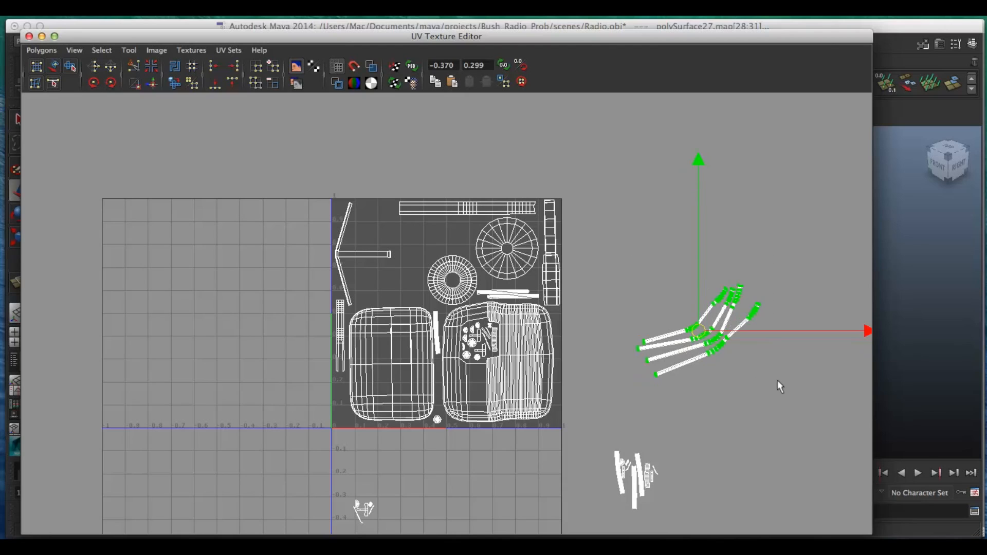
left_click_drag(698, 330, 359, 258)
key("e")
key("r")
key("super+z")
scroll(492, 205, "up", 4)
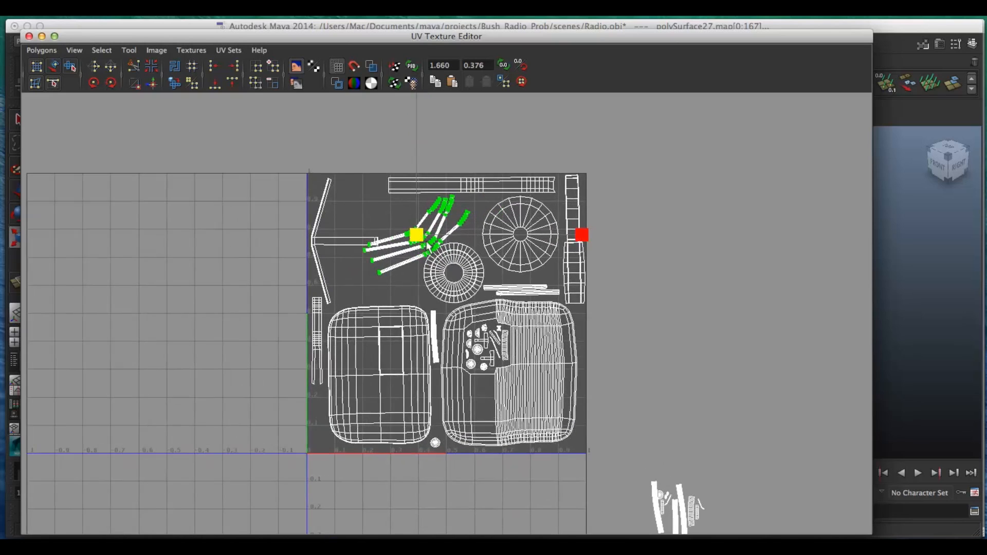
scroll(494, 212, "up", 1)
key("e")
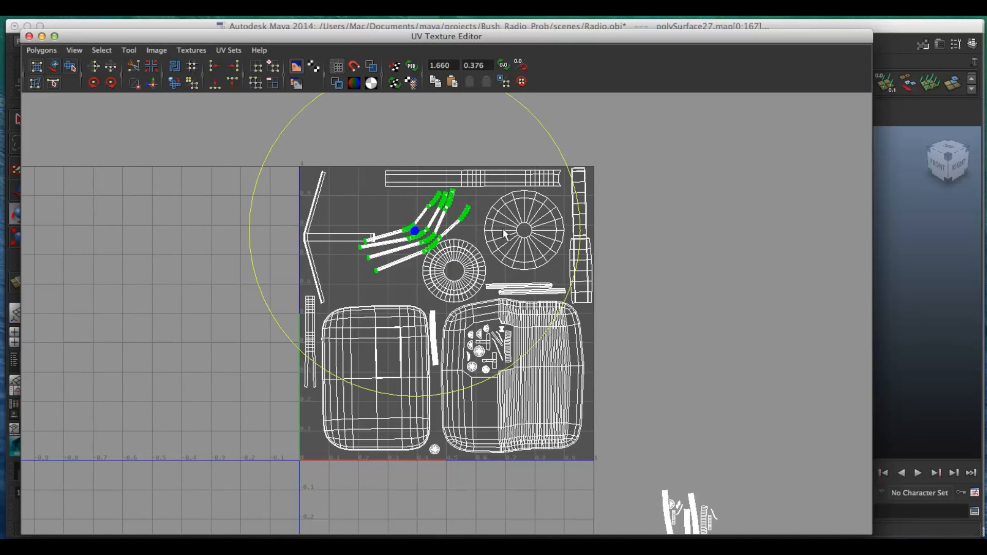
left_click_drag(572, 196, 317, 261)
key("w")
left_click_drag(414, 229, 419, 238)
scroll(595, 340, "down", 3)
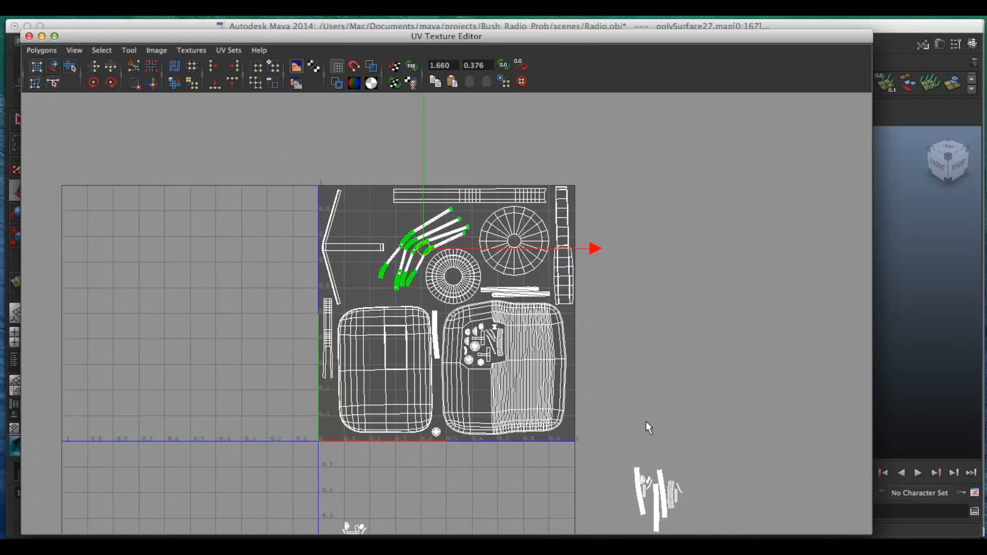
- Move the slanted-strip cluster to the UV square's upper left outside, and the tiny-shell cluster inside below the three-armed shell
left_click(633, 475)
left_click_drag(634, 463, 289, 219)
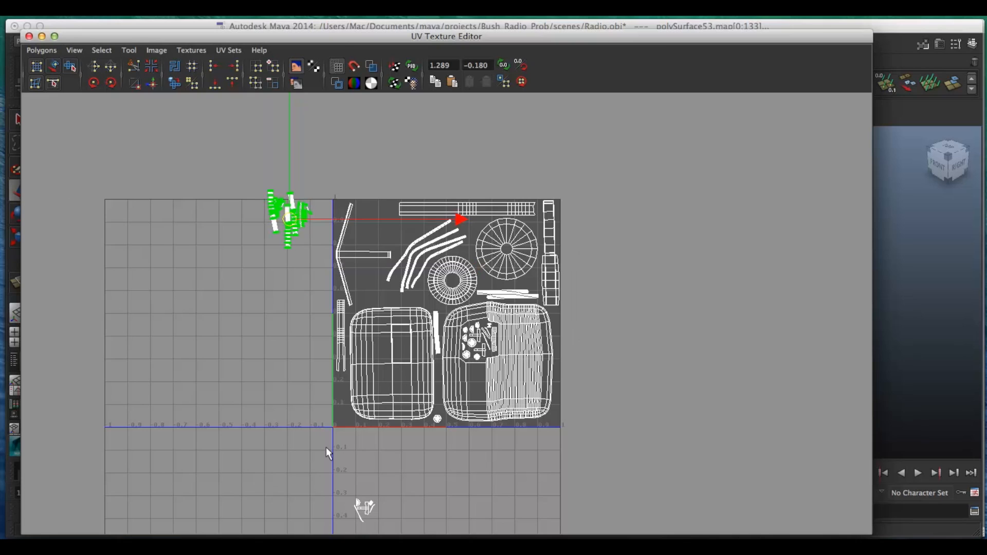
left_click(364, 509)
left_click_drag(363, 510, 360, 289)
- Separate the small curved ladder shell and its neighbouring small pieces from the cluster and place them below the upper horizontal strip
scroll(291, 217, "up", 2)
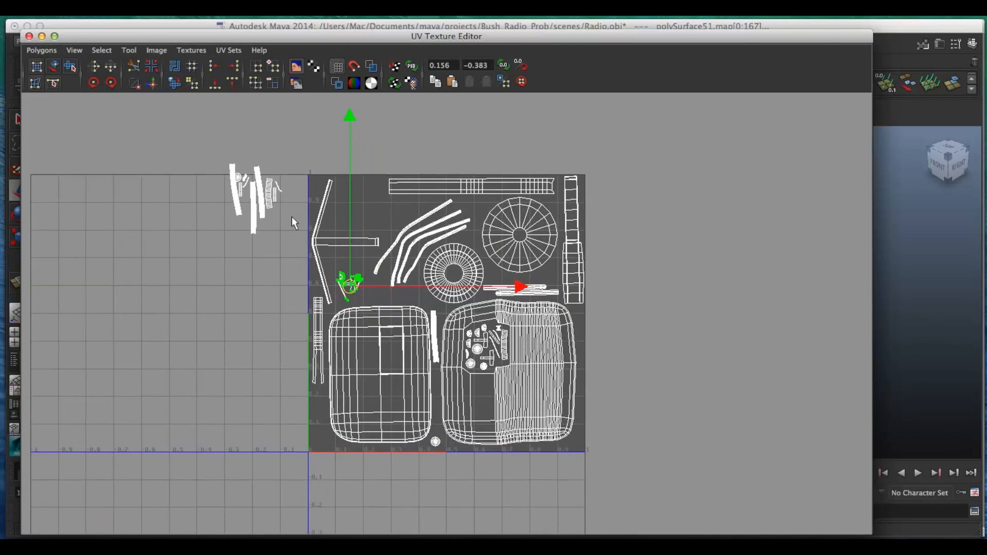
scroll(291, 216, "up", 1)
scroll(230, 154, "up", 2)
scroll(230, 153, "up", 1)
left_click(206, 163)
right_click_drag(204, 159, 260, 147, "ctrl")
left_click_drag(210, 144, 375, 170)
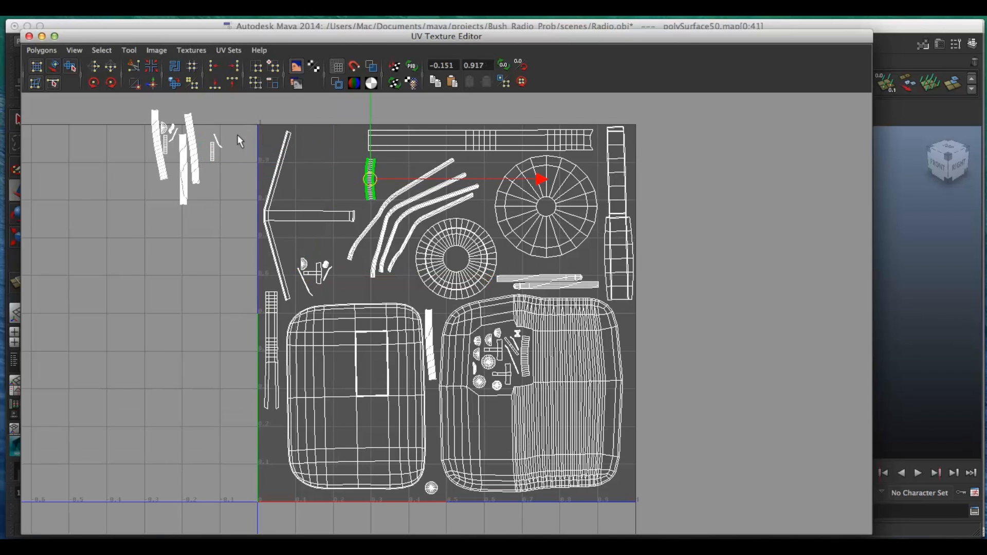
left_click(215, 148)
left_click_drag(215, 148, 391, 168)
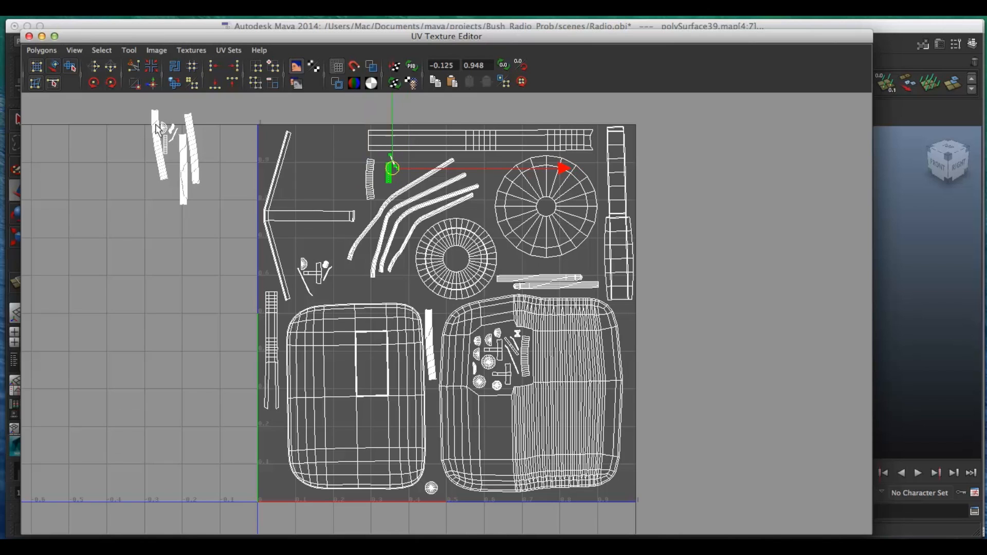
- Move the rest of the slanted-strip cluster into the UV square's upper-left area above the three-armed shell
left_click(178, 106)
left_click_drag(149, 105, 207, 179)
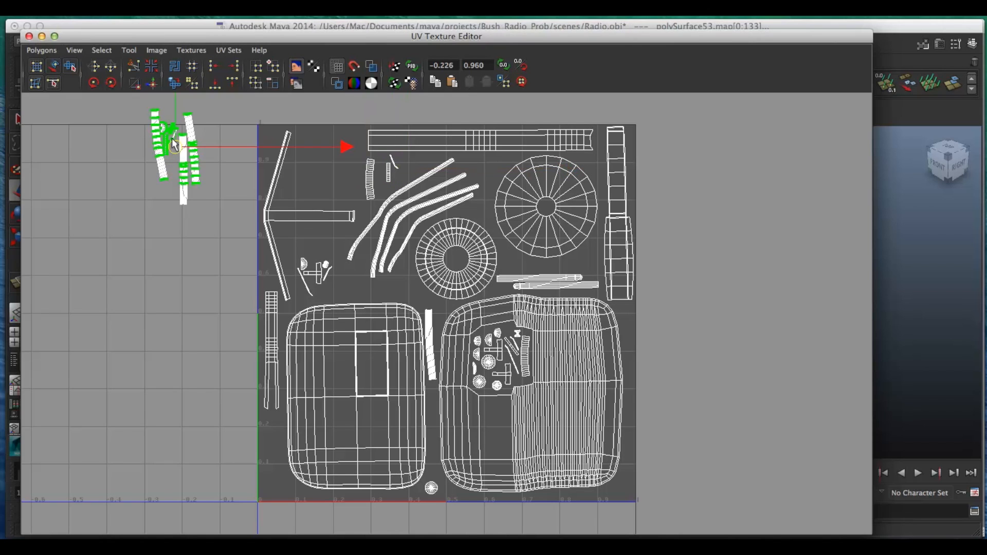
left_click_drag(164, 142, 318, 151)
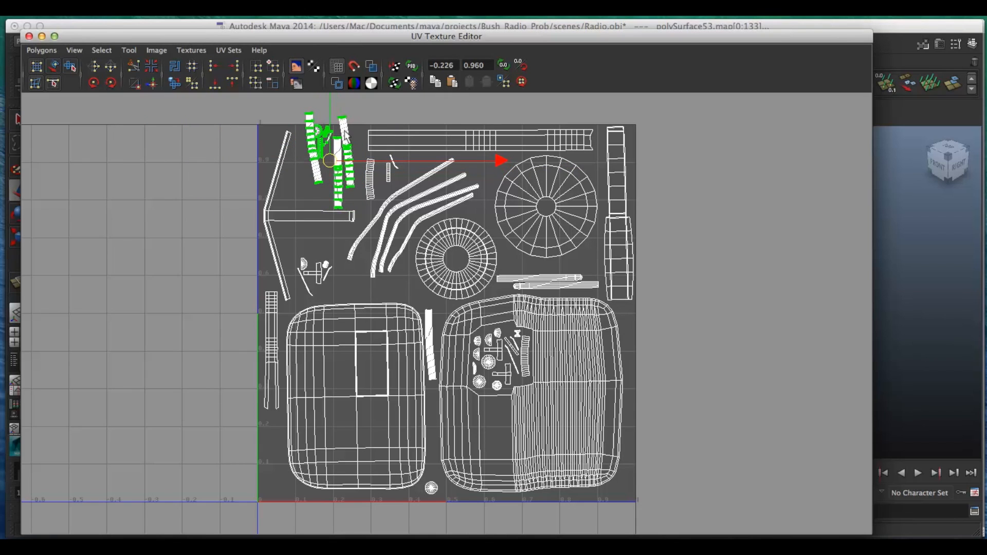
- Shift the two outer slanted strips down and apart so they fit fully inside the UV square without overlapping other shells
left_click(308, 114)
right_click_drag(308, 114, 330, 95, "ctrl")
left_click_drag(313, 147, 304, 169)
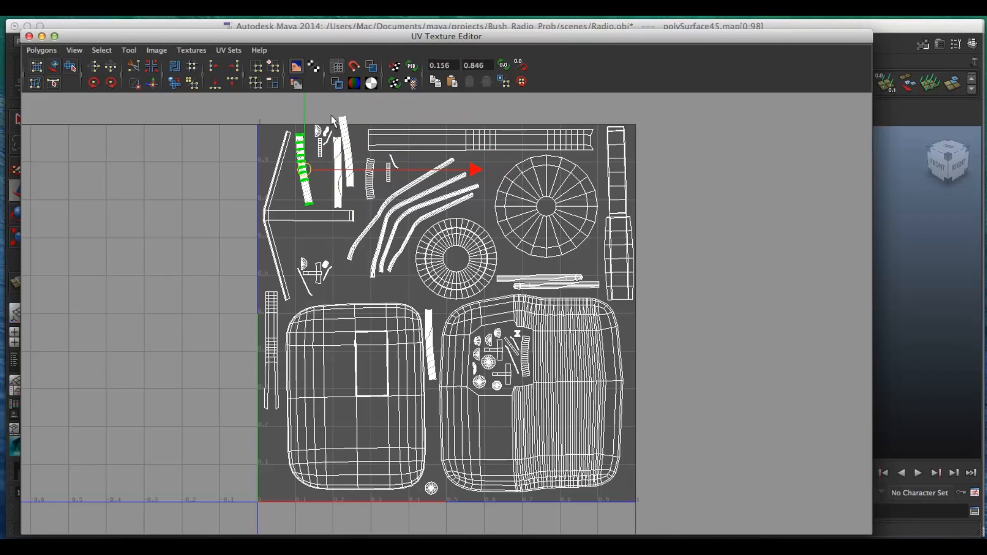
left_click(342, 117)
right_click_drag(342, 116, 376, 100, "ctrl")
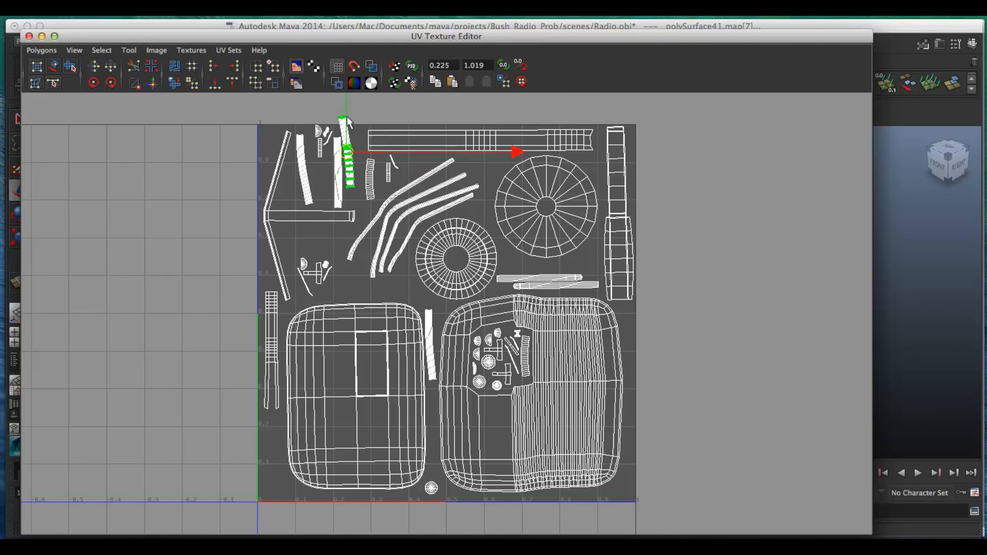
left_click_drag(347, 151, 349, 168)
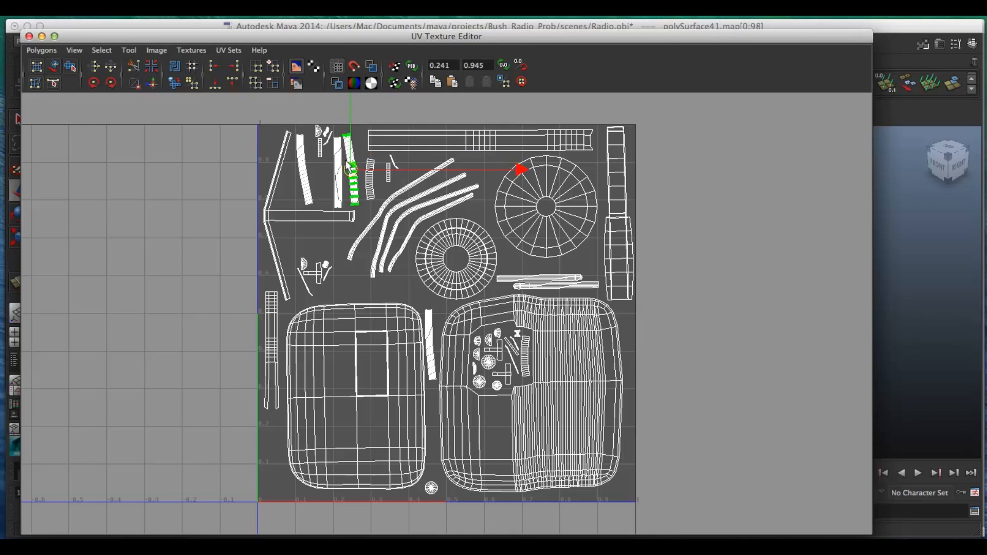
- Deselect the UVs, close the UV Texture Editor and return the radio to object mode in the viewport
left_click(649, 227)
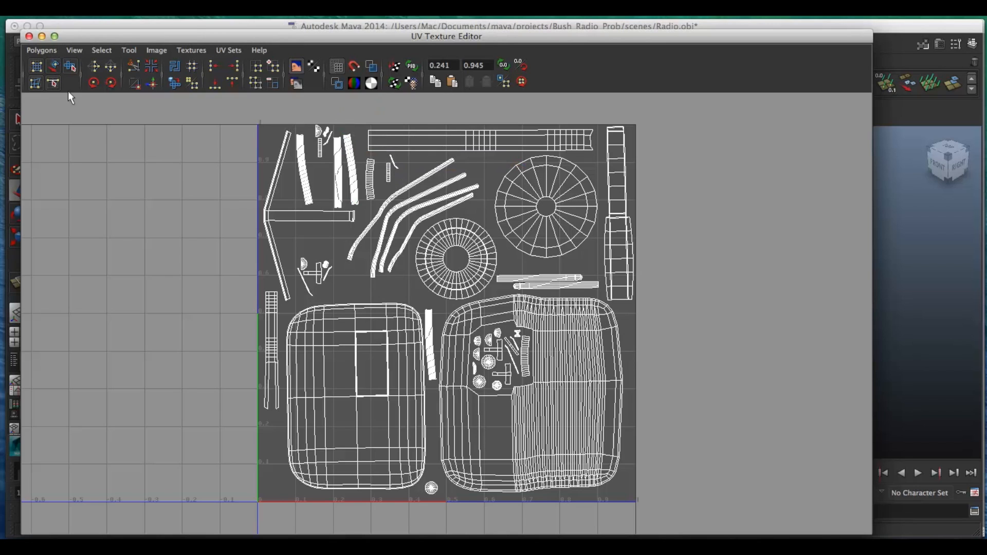
left_click(28, 36)
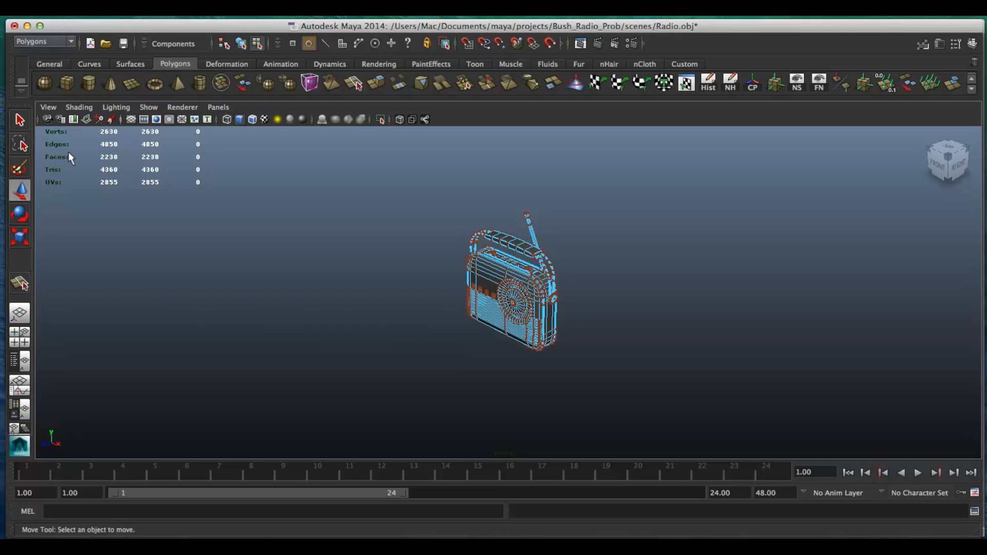
right_click_drag(515, 273, 578, 265)
scroll(553, 265, "up", 2)
scroll(553, 265, "up", 3)
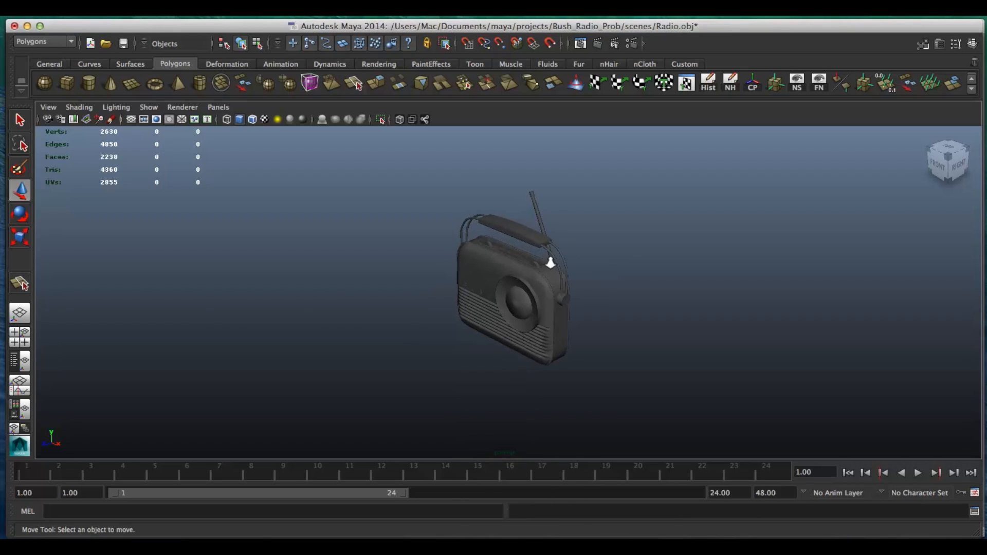